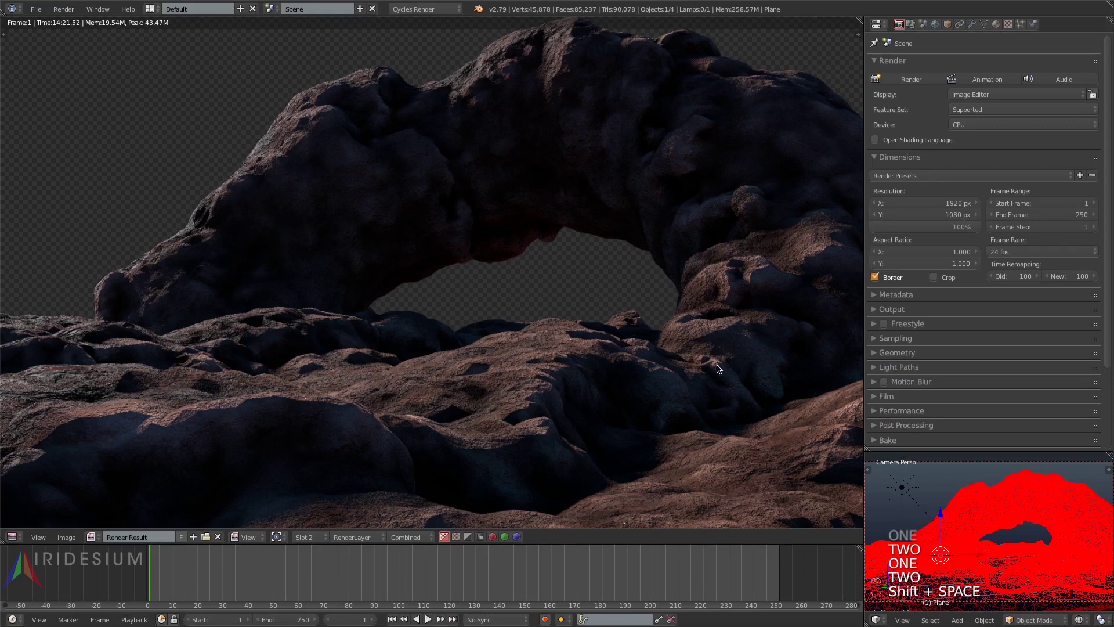
- Switch the render result area to the 3D view, inspect the rock arch and look through the scene camera
{"action": "left_click", "coordinate": [13, 537]}
{"action": "left_click", "coordinate": [35, 520]}
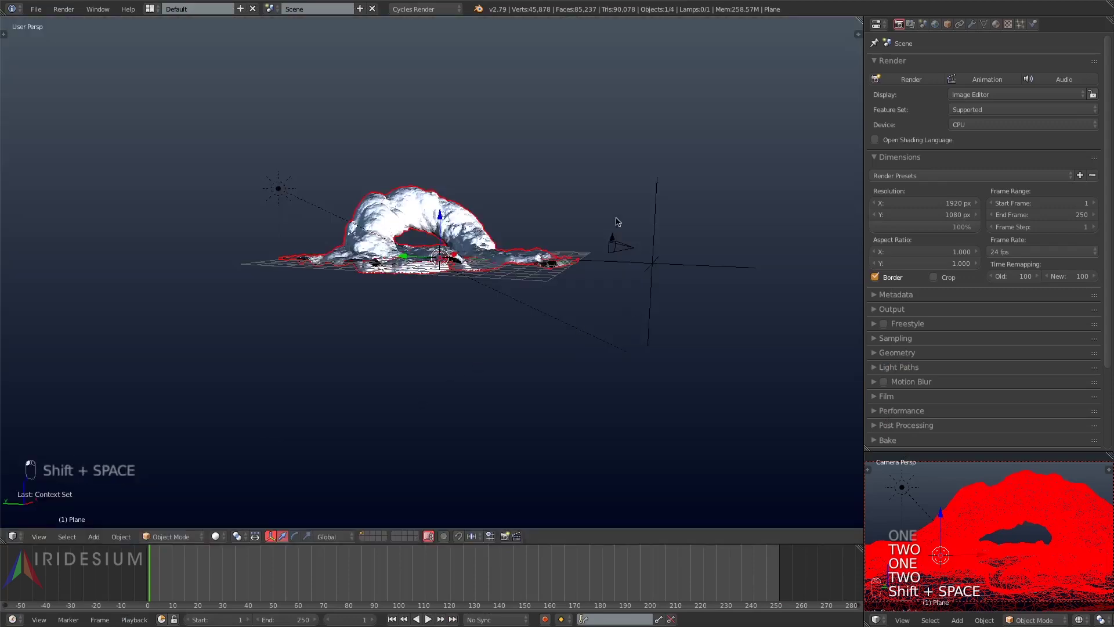
{"action": "middle_click_drag", "start_coordinate": [617, 223], "coordinate": [523, 232]}
{"action": "key", "text": "KP_5"}
{"action": "key", "text": "KP_5"}
{"action": "scroll", "coordinate": [460, 234], "scroll_direction": "up", "scroll_amount": 3}
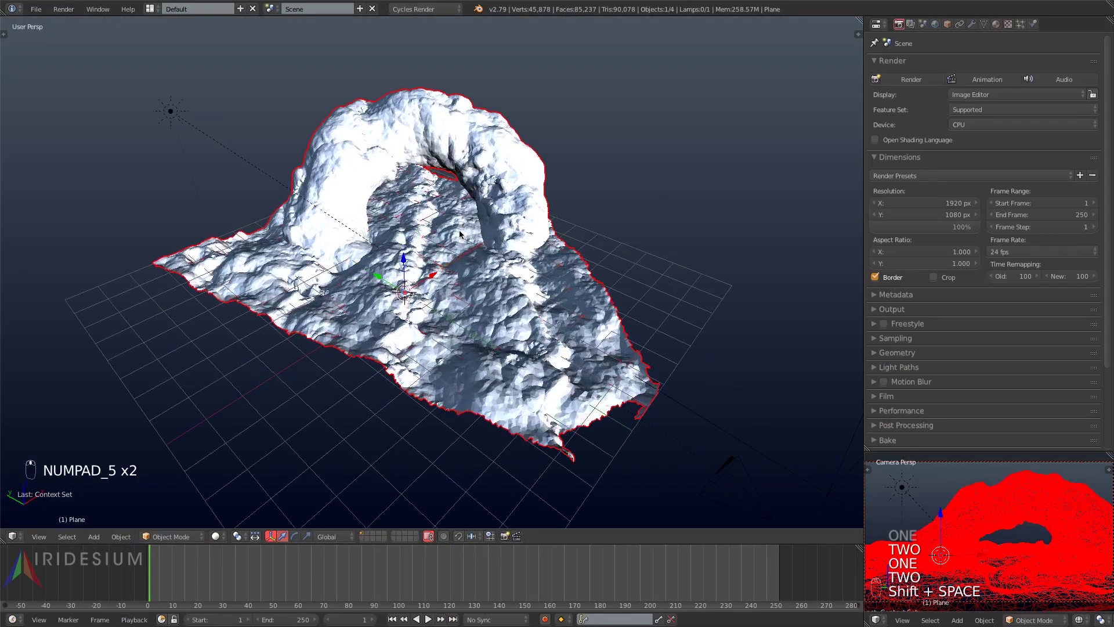
{"action": "key", "text": "KP_0"}
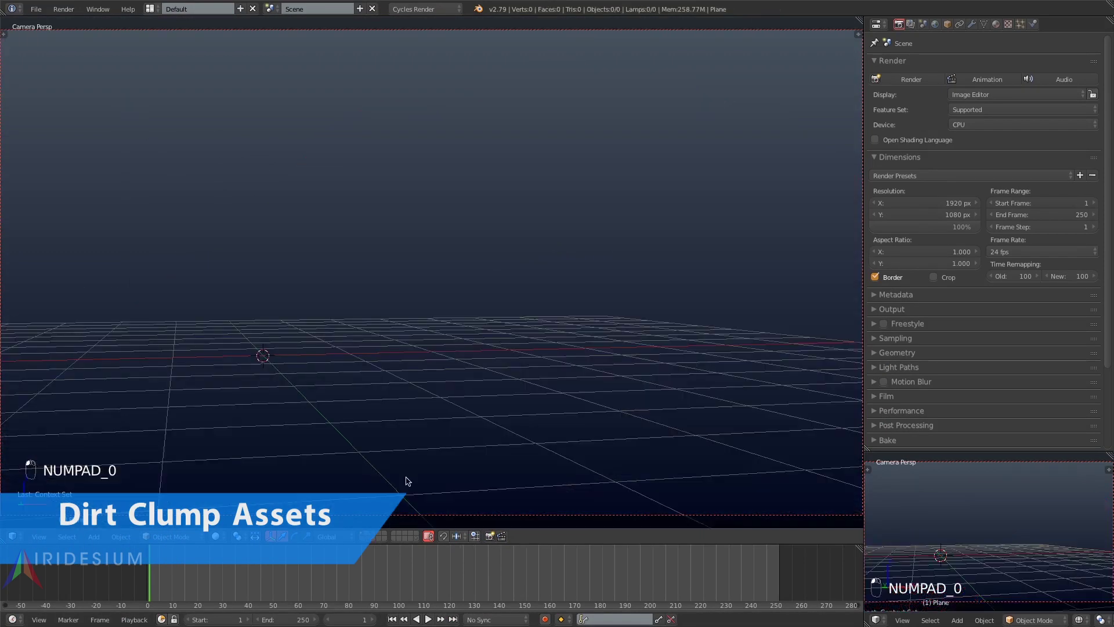
- Add a cube and round it off with a Subdivision Surface modifier at view level 3
{"action": "key", "text": "shift+a"}
{"action": "mouse_move", "coordinate": [325, 259]}
{"action": "left_click", "coordinate": [372, 271]}
{"action": "key", "text": "ctrl+2"}
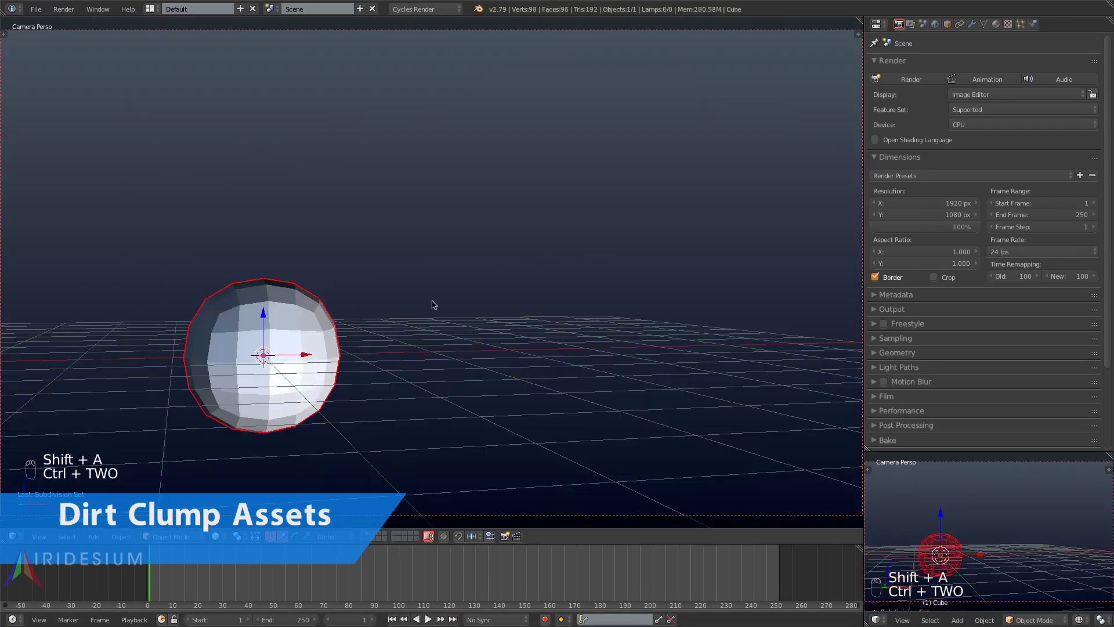
{"action": "key", "text": "ctrl+3"}
- Add a Displace modifier to the subdivided cube and create a new texture for it
{"action": "left_click", "coordinate": [971, 24]}
{"action": "left_click", "coordinate": [929, 66]}
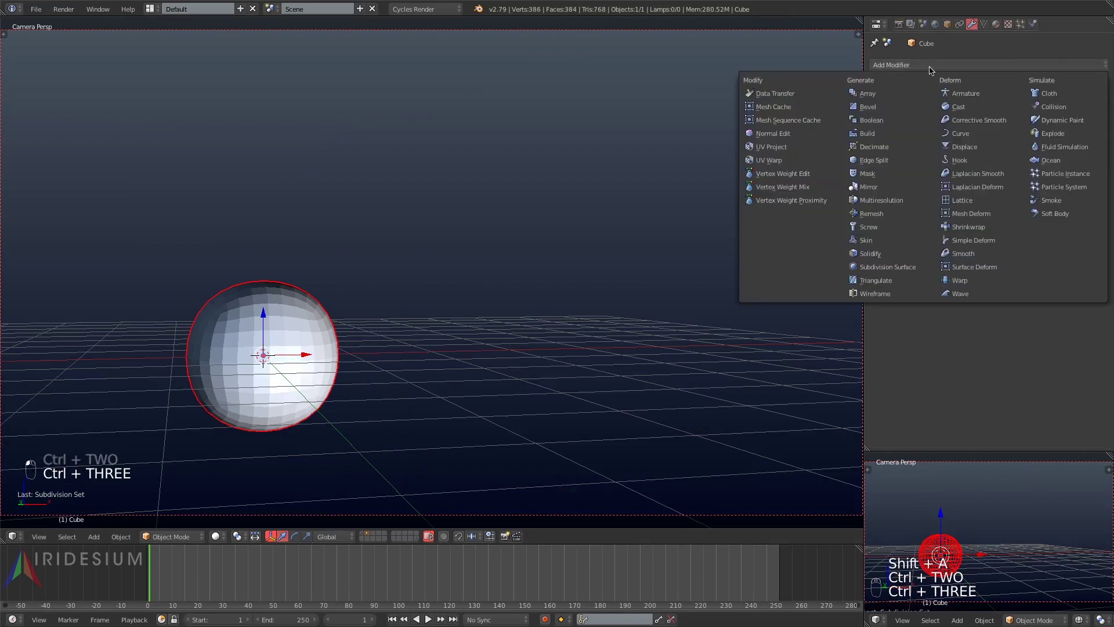
{"action": "left_click", "coordinate": [986, 146]}
{"action": "middle_click_drag", "start_coordinate": [296, 295], "coordinate": [252, 316]}
{"action": "middle_click_drag", "start_coordinate": [337, 306], "coordinate": [459, 299], "text": "shift"}
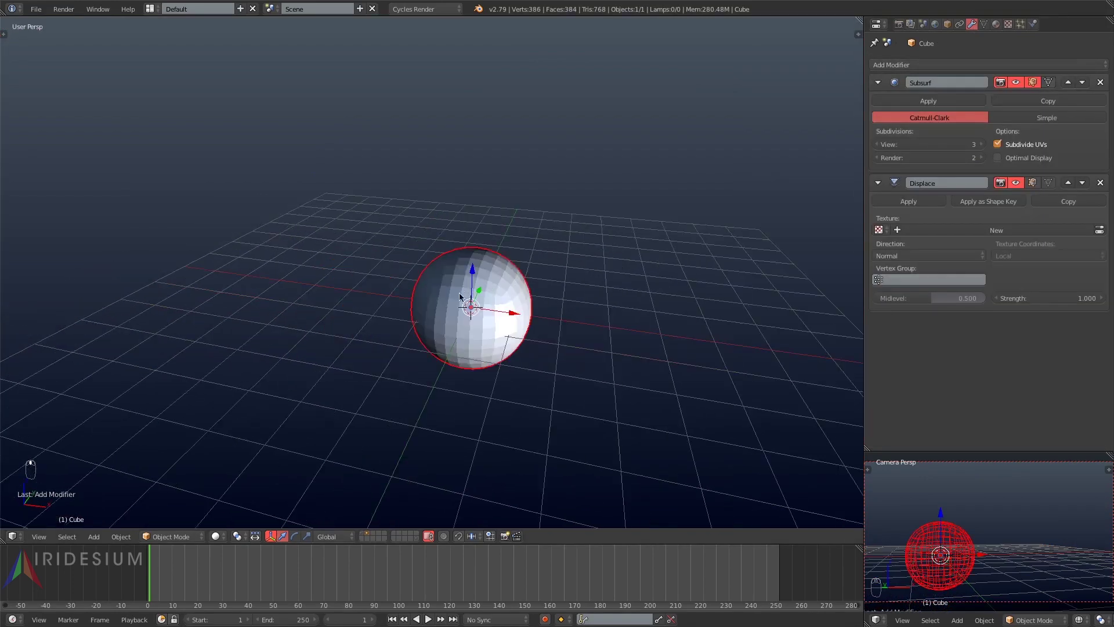
{"action": "scroll", "coordinate": [457, 299], "scroll_direction": "up", "scroll_amount": 2}
{"action": "left_click", "coordinate": [1091, 231]}
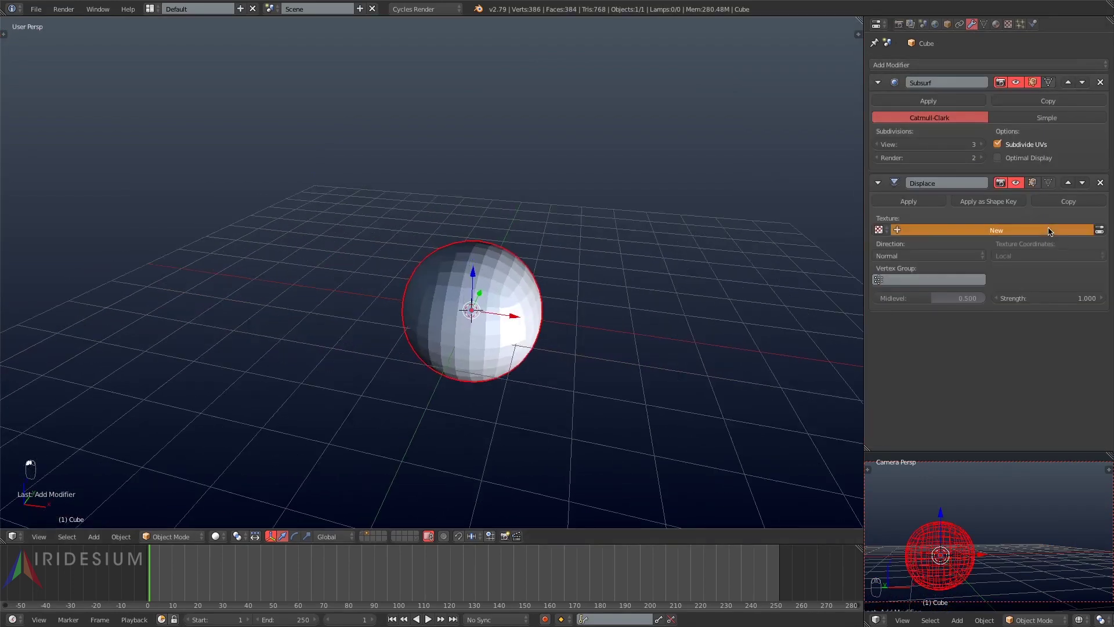
- Set the displacement texture's type to Voronoi and adjust its size
{"action": "left_click", "coordinate": [1099, 231]}
{"action": "left_click", "coordinate": [968, 102]}
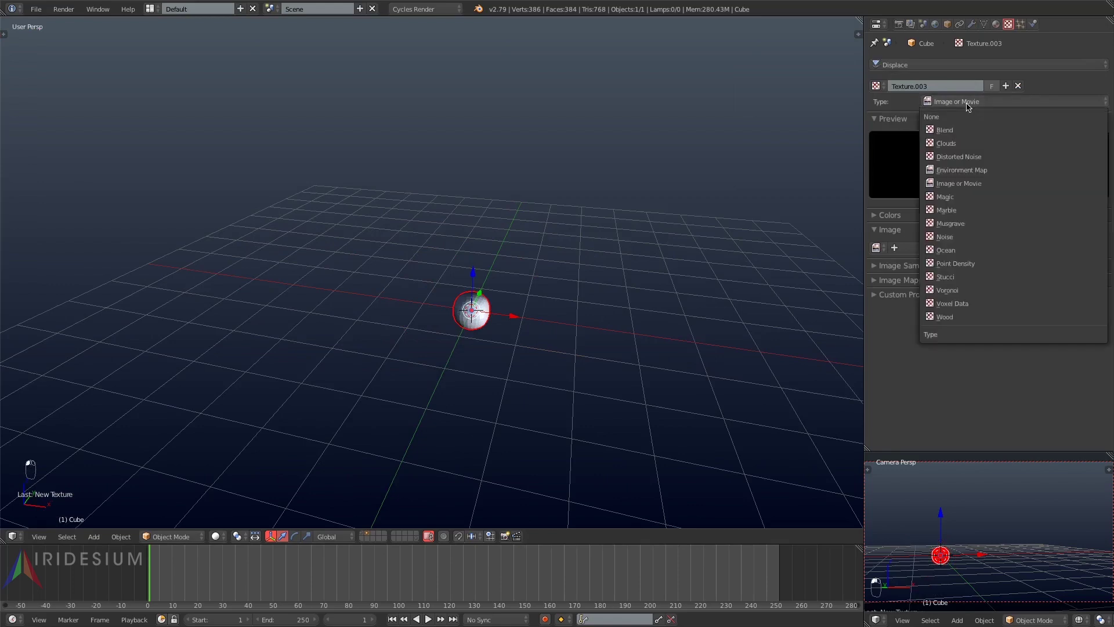
{"action": "left_click", "coordinate": [944, 290]}
{"action": "mouse_move", "coordinate": [929, 352]}
{"action": "left_mouse_down"}
{"action": "mouse_move", "coordinate": [969, 352]}
{"action": "mouse_move", "coordinate": [929, 350]}
{"action": "left_mouse_up"}
- Set the Displace modifier's texture coordinates to Global and test the effect by moving the object
{"action": "middle_click_drag", "start_coordinate": [623, 261], "coordinate": [416, 302]}
{"action": "left_click", "coordinate": [971, 23]}
{"action": "left_click", "coordinate": [1017, 255]}
{"action": "left_click", "coordinate": [1006, 228]}
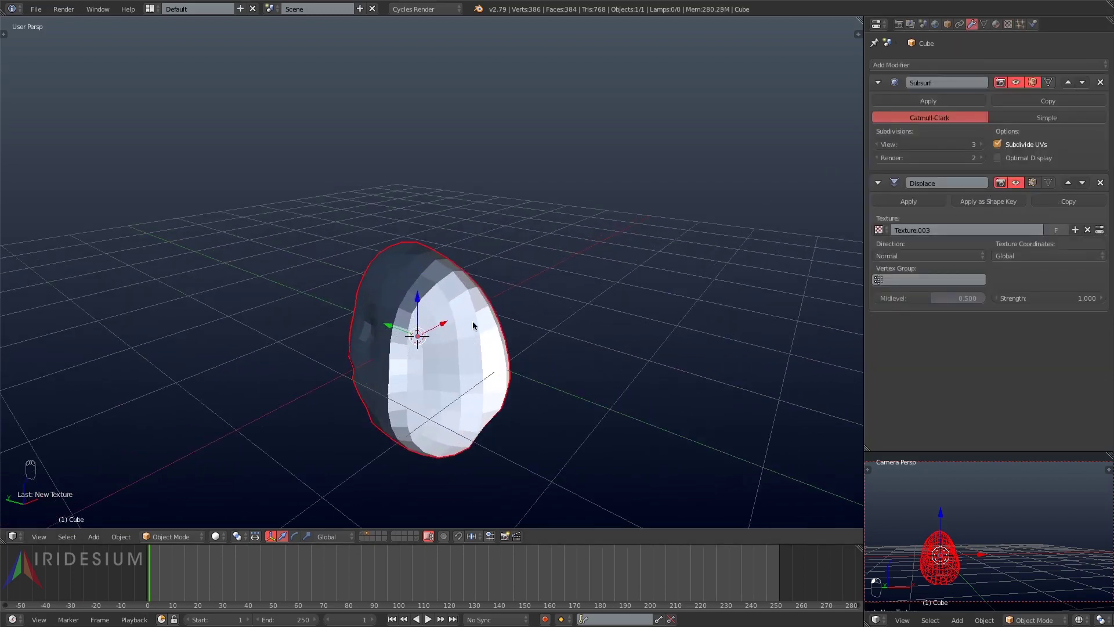
{"action": "key", "text": "g"}
{"action": "right_click", "coordinate": [604, 338]}
- Collapse the existing modifiers and add a second Subdivision Surface modifier below the Displace modifier
{"action": "left_click", "coordinate": [877, 82]}
{"action": "left_click", "coordinate": [876, 101]}
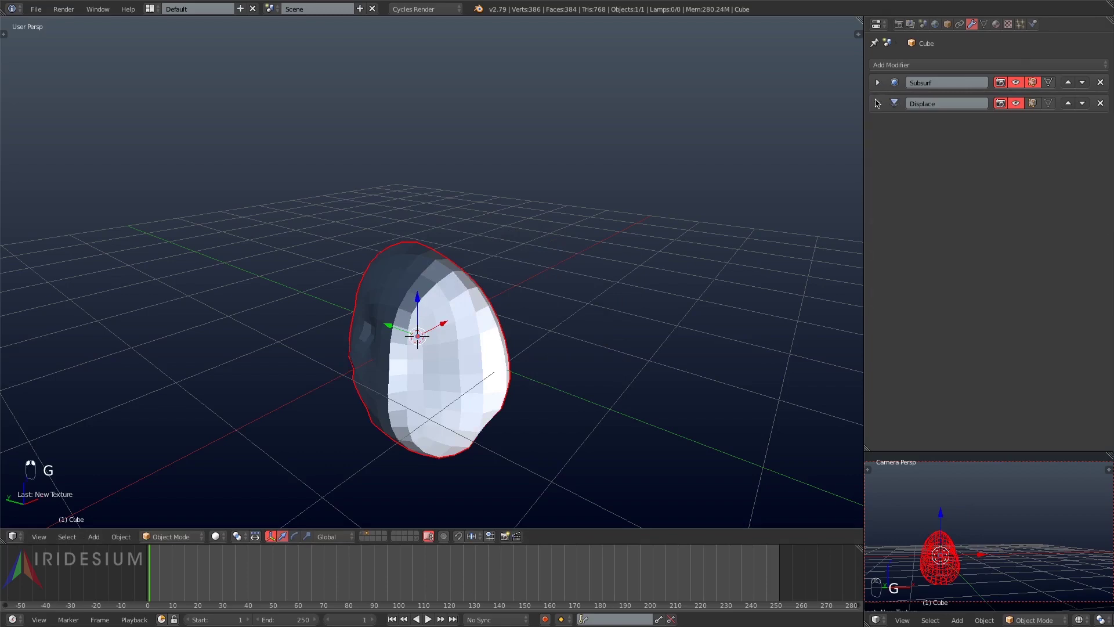
{"action": "left_click", "coordinate": [890, 65]}
{"action": "left_click", "coordinate": [891, 268]}
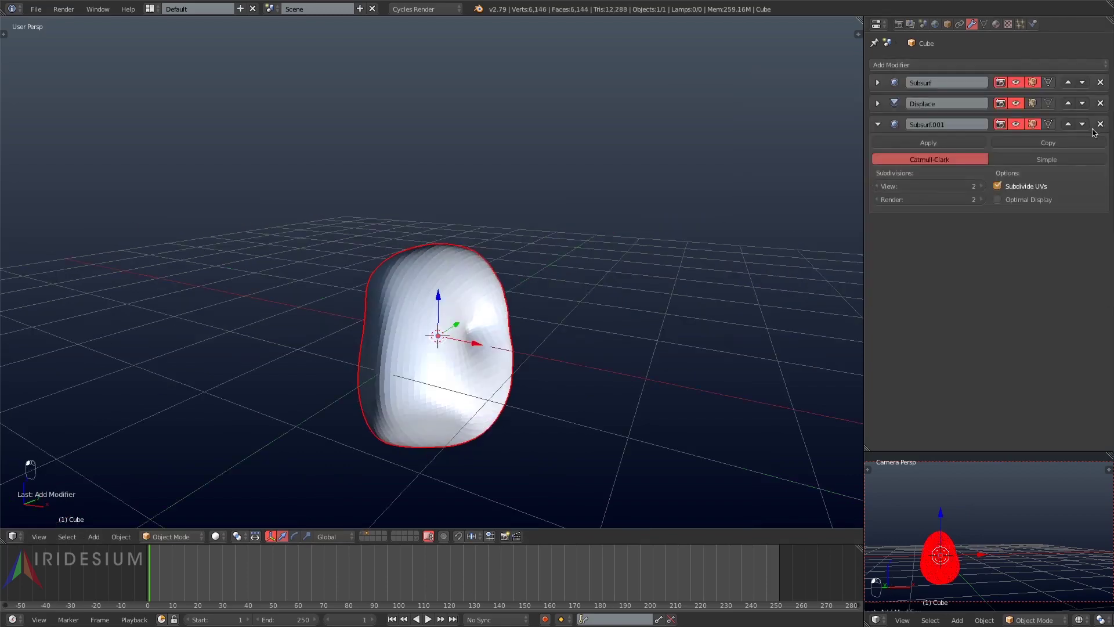
{"action": "left_click", "coordinate": [1100, 124]}
- Add a second Displace modifier at the end of the stack with its own new texture
{"action": "left_click", "coordinate": [895, 65]}
{"action": "left_click", "coordinate": [985, 147]}
{"action": "left_click", "coordinate": [995, 192]}
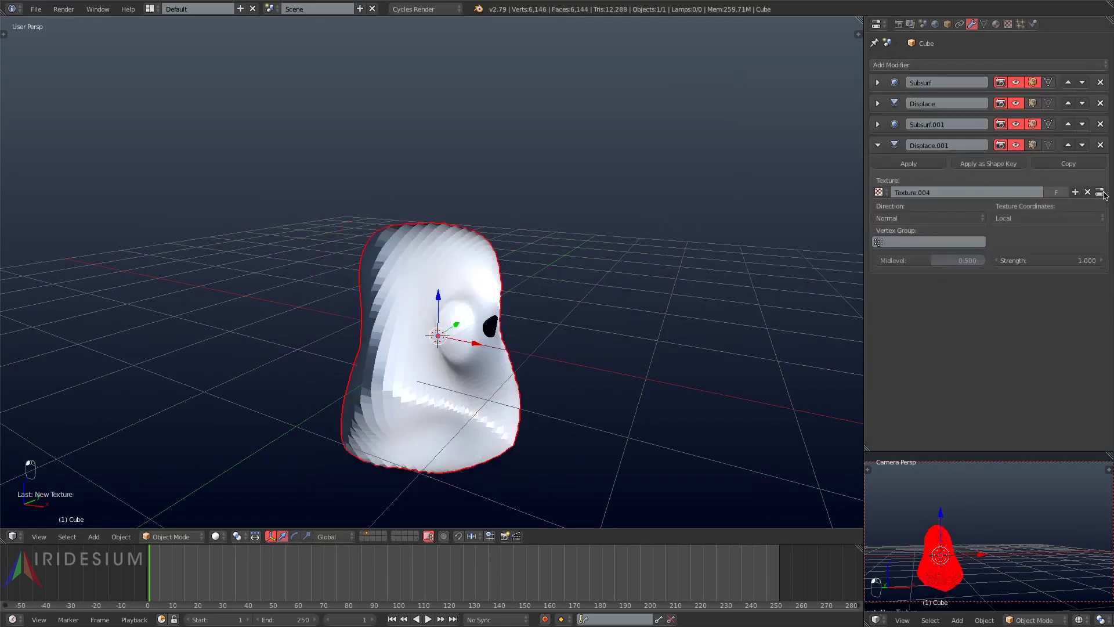
- Make the second displacement texture Clouds with Hard noise and a depth of 3
{"action": "left_click", "coordinate": [1100, 192]}
{"action": "left_click", "coordinate": [946, 104]}
{"action": "left_click", "coordinate": [946, 143]}
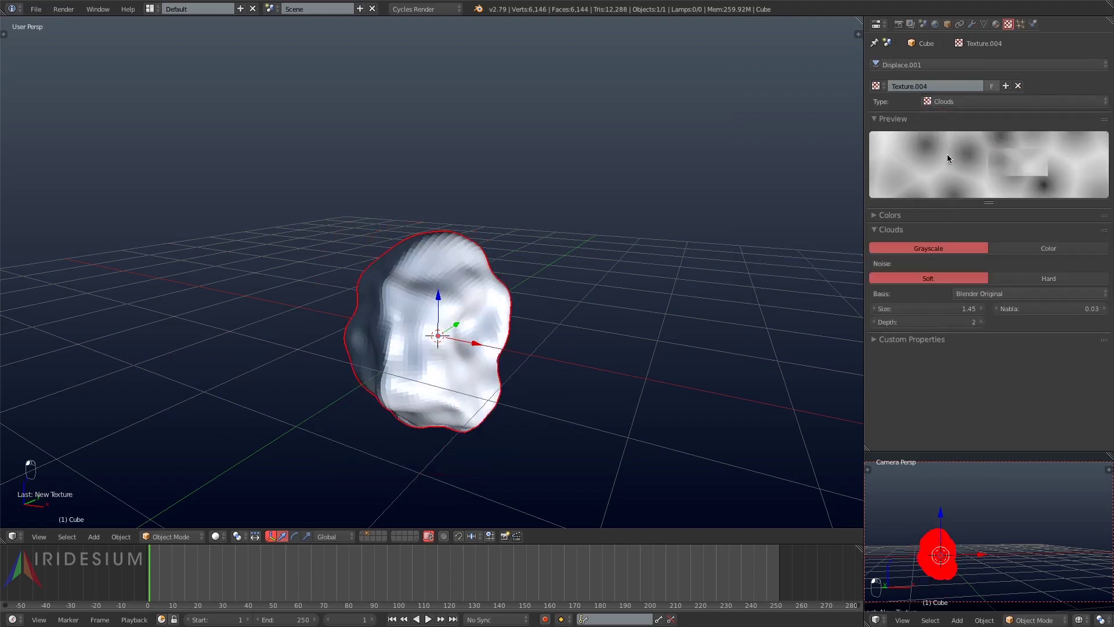
{"action": "left_click", "coordinate": [1050, 279]}
{"action": "left_click", "coordinate": [982, 322]}
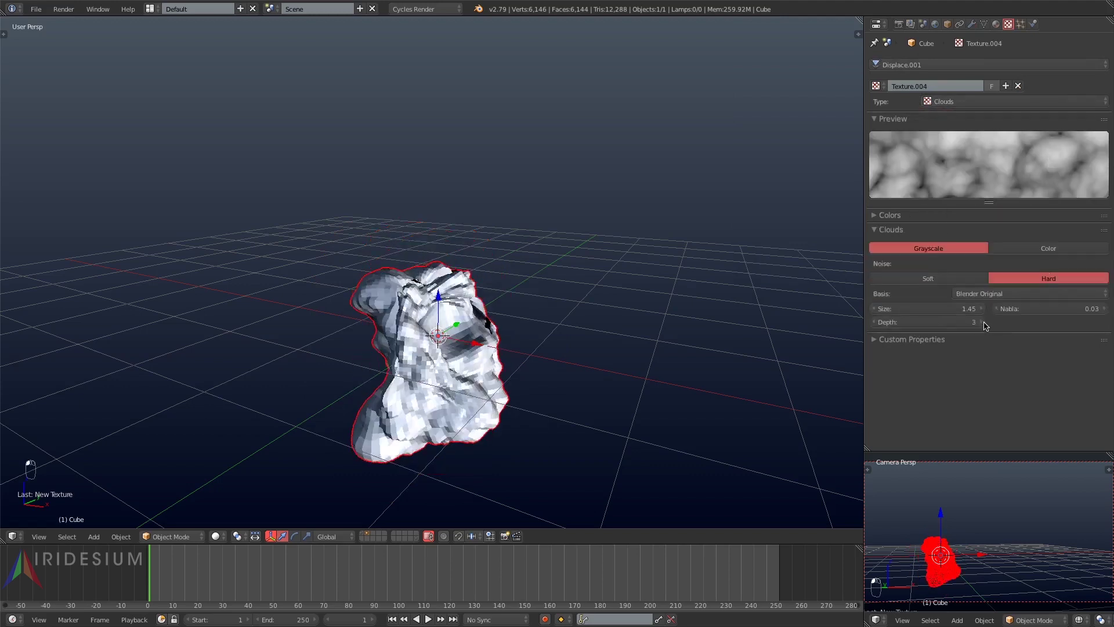
- Set the second Displace modifier's strength to 0.5 and its midlevel to 0.196
{"action": "left_click", "coordinate": [972, 24]}
{"action": "left_click_drag", "start_coordinate": [1000, 263], "coordinate": [952, 263]}
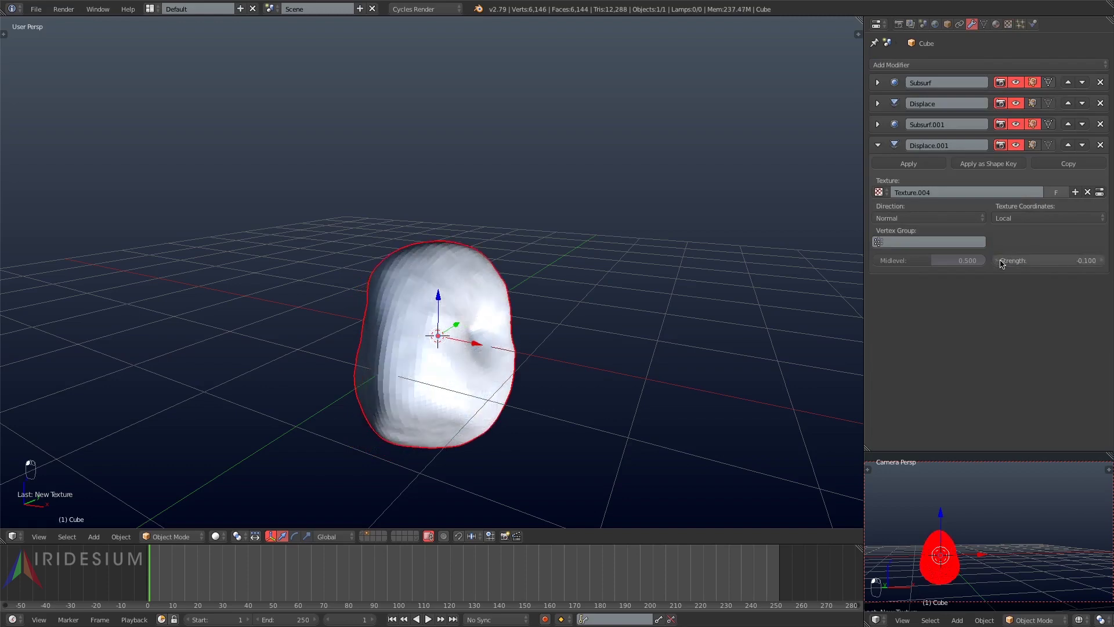
{"action": "left_click", "coordinate": [1101, 260]}
{"action": "left_click", "coordinate": [1101, 260]}
{"action": "left_click", "coordinate": [1101, 261]}
{"action": "left_click", "coordinate": [1101, 261]}
{"action": "middle_click_drag", "start_coordinate": [580, 292], "coordinate": [737, 276]}
{"action": "left_click_drag", "start_coordinate": [929, 260], "coordinate": [896, 260]}
{"action": "left_click", "coordinate": [1101, 261]}
{"action": "left_click", "coordinate": [1101, 260]}
{"action": "middle_click_drag", "start_coordinate": [592, 274], "coordinate": [650, 283]}
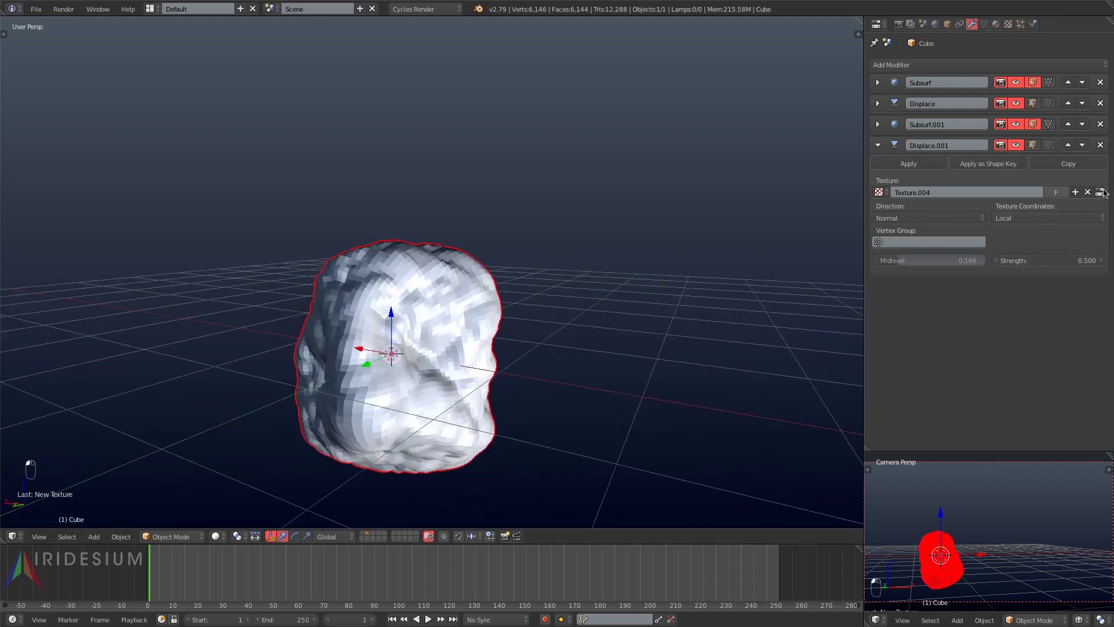
- Raise the Clouds texture's depth by one and set the second Displace modifier's strength to 0.6
{"action": "left_click", "coordinate": [1101, 193]}
{"action": "left_click", "coordinate": [984, 323]}
{"action": "left_click", "coordinate": [972, 23]}
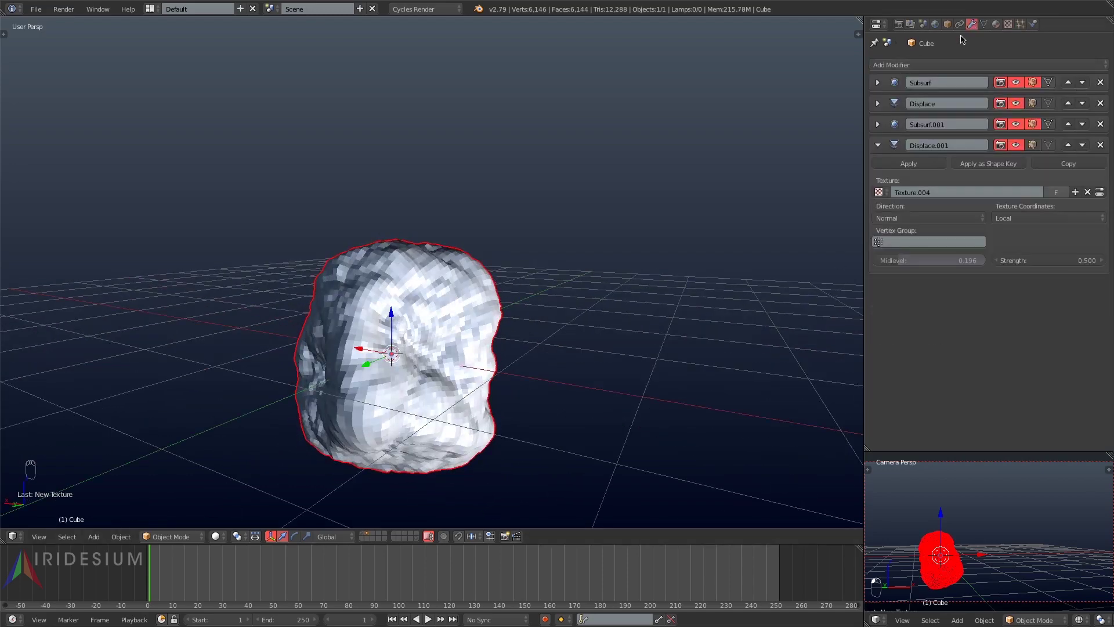
{"action": "left_click", "coordinate": [1102, 261]}
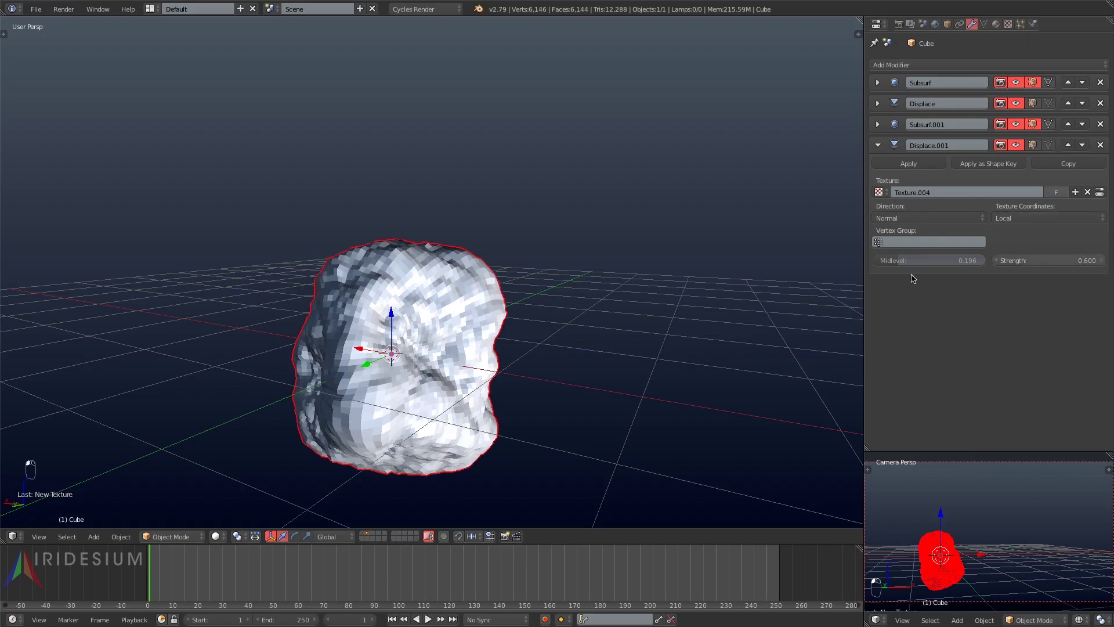
- In Edit Mode from the orthographic top view, duplicate the cube twice along X to form a row of three
{"action": "middle_click_drag", "start_coordinate": [841, 279], "coordinate": [743, 308]}
{"action": "key", "text": "KP_7"}
{"action": "key", "text": "KP_5"}
{"action": "key", "text": "Home"}
{"action": "key", "text": "Tab"}
{"action": "key", "text": "shift+d"}
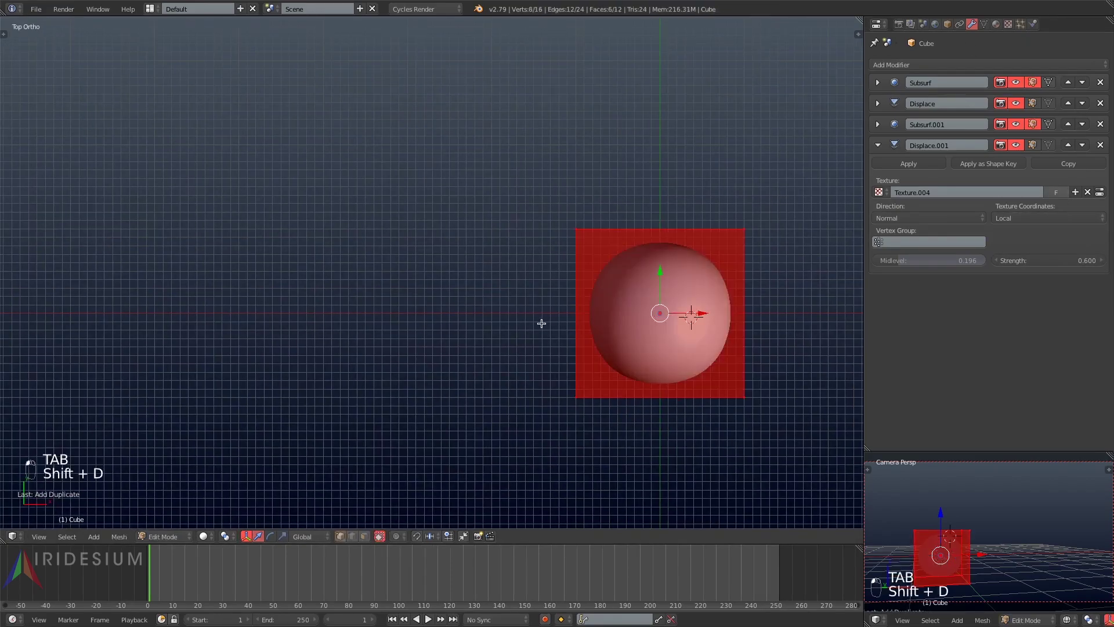
{"action": "left_click", "coordinate": [504, 314]}
{"action": "key", "text": "shift+d"}
{"action": "left_click", "coordinate": [51, 325]}
- Duplicate the whole row of three cubes along Y, scale the copies slightly and return to Object Mode
{"action": "middle_click_drag", "start_coordinate": [283, 316], "coordinate": [186, 381], "text": "shift"}
{"action": "middle_click_drag", "start_coordinate": [353, 328], "coordinate": [254, 357], "text": "shift"}
{"action": "key", "text": "l"}
{"action": "key", "text": "l"}
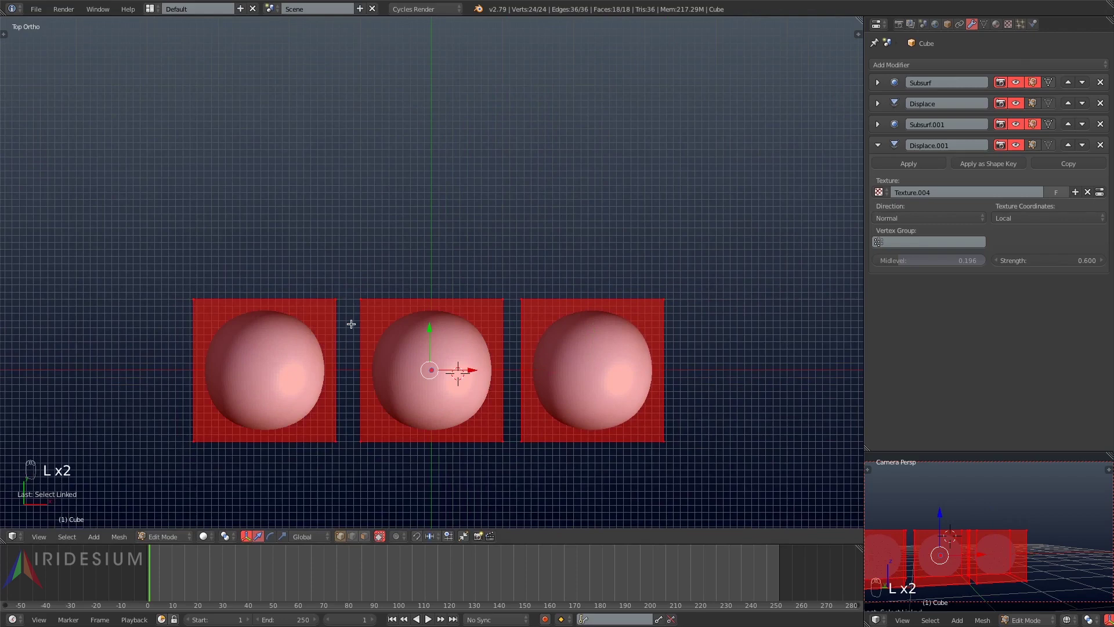
{"action": "key", "text": "shift+d"}
{"action": "left_click", "coordinate": [442, 34]}
{"action": "key", "text": "s"}
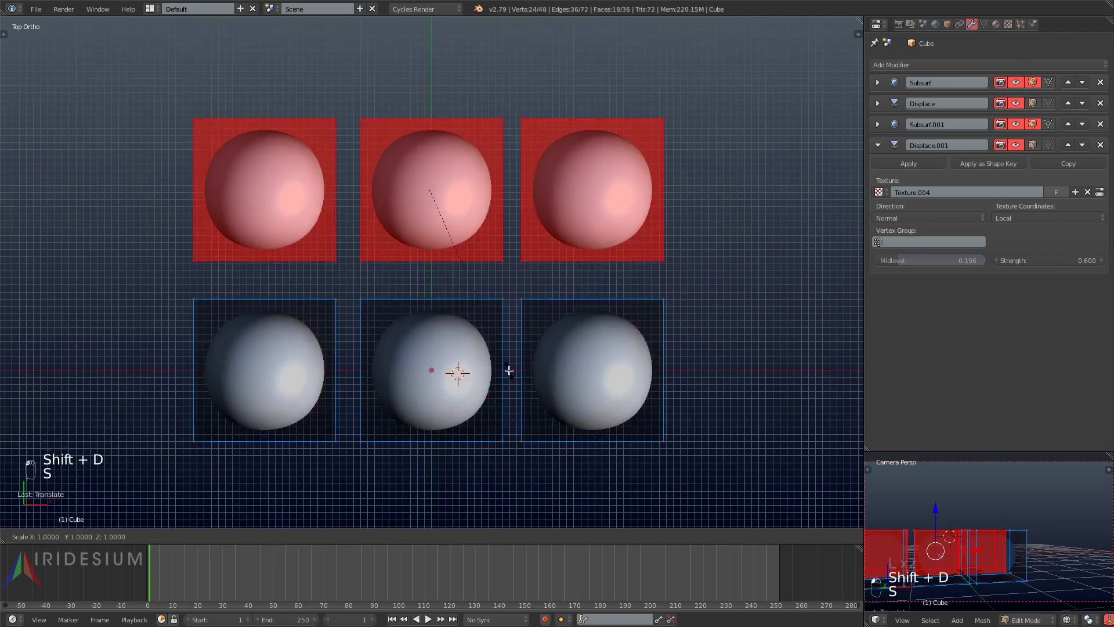
{"action": "left_click", "coordinate": [469, 320]}
{"action": "key", "text": "Tab"}
{"action": "middle_click_drag", "start_coordinate": [606, 282], "coordinate": [594, 306]}
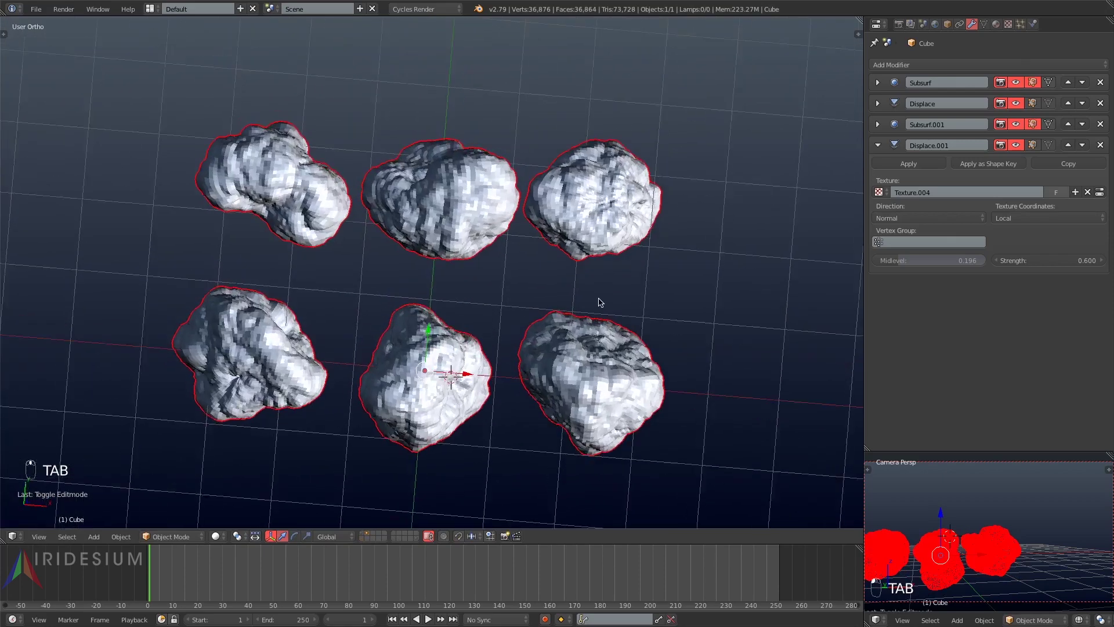
- Apply both Subdivision Surface and both Displace modifiers in stack order
{"action": "key", "text": "KP_7"}
{"action": "left_click", "coordinate": [877, 83]}
{"action": "left_click", "coordinate": [908, 101]}
{"action": "left_click", "coordinate": [877, 83]}
{"action": "left_click", "coordinate": [895, 100]}
{"action": "left_click", "coordinate": [877, 82]}
{"action": "left_click", "coordinate": [897, 101]}
{"action": "left_click", "coordinate": [879, 82]}
{"action": "left_click", "coordinate": [897, 101]}
- Add a Decimate modifier with a ratio of 0.5 to the six clumps and apply it
{"action": "left_click", "coordinate": [889, 65]}
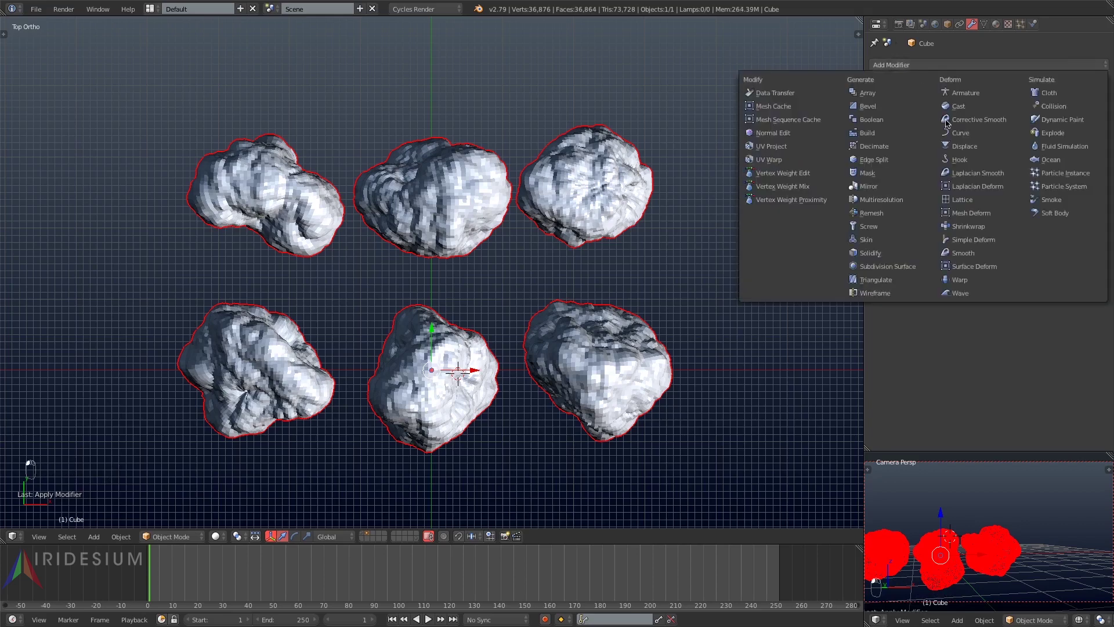
{"action": "left_click", "coordinate": [877, 148]}
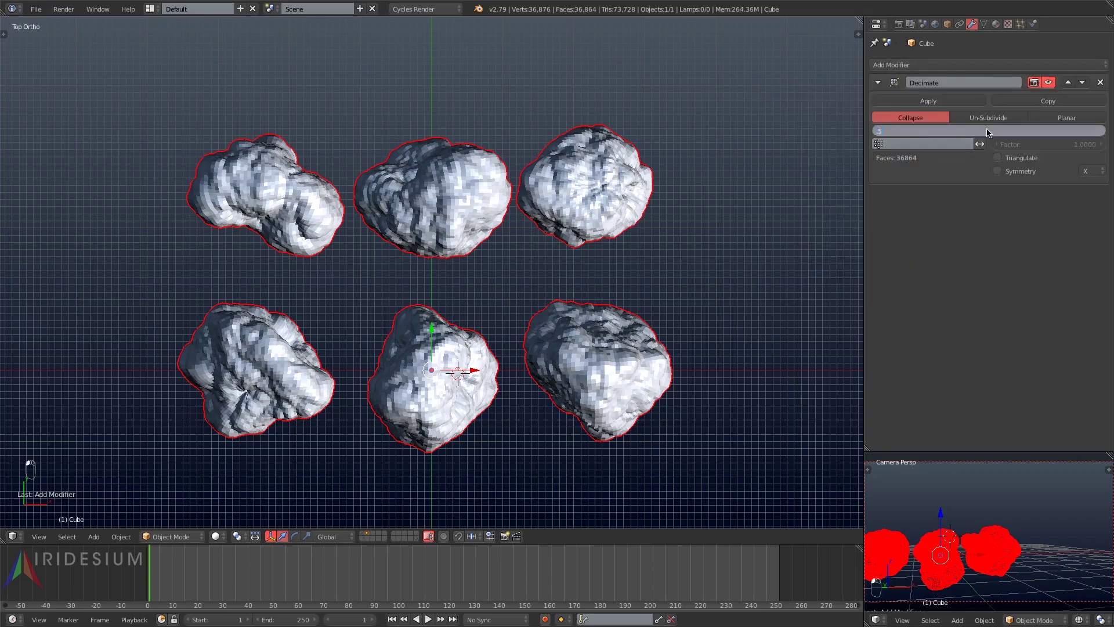
{"action": "key", "text": "Return"}
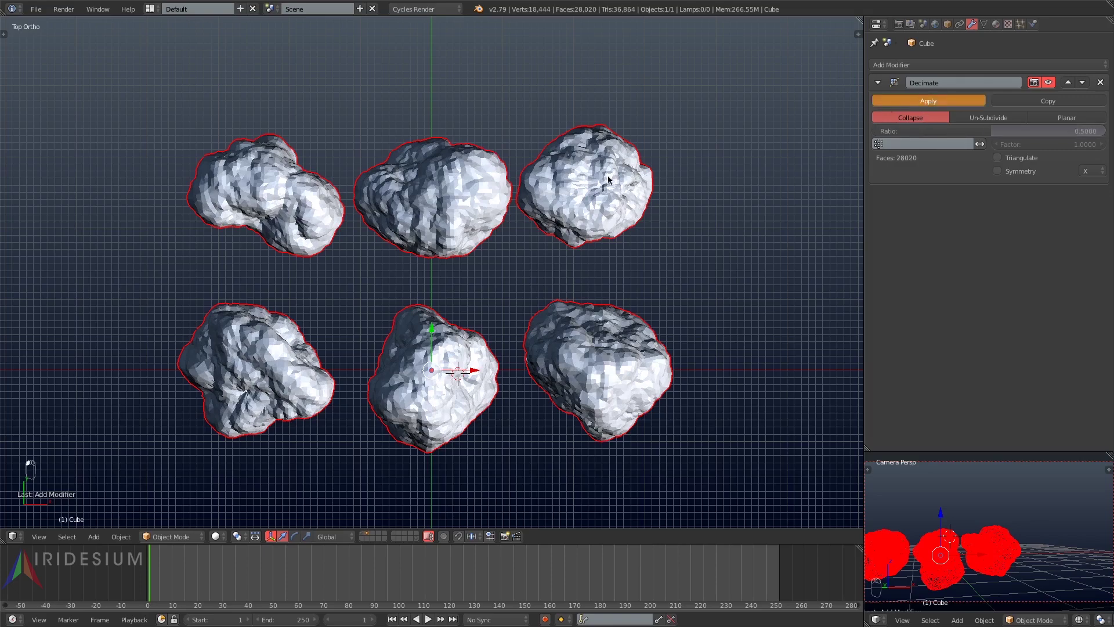
- Duplicate the set of six clumps twice, placing each copy farther along the Y axis
{"action": "scroll", "coordinate": [616, 231], "scroll_direction": "down", "scroll_amount": 2}
{"action": "scroll", "coordinate": [616, 231], "scroll_direction": "up", "scroll_amount": 2}
{"action": "scroll", "coordinate": [616, 231], "scroll_direction": "down", "scroll_amount": 2}
{"action": "middle_click_drag", "start_coordinate": [653, 188], "coordinate": [683, 308], "text": "shift"}
{"action": "scroll", "coordinate": [684, 312], "scroll_direction": "down", "scroll_amount": 1}
{"action": "left_click_drag", "start_coordinate": [549, 384], "coordinate": [580, 161]}
{"action": "middle_click_drag", "start_coordinate": [637, 161], "coordinate": [628, 268], "text": "shift"}
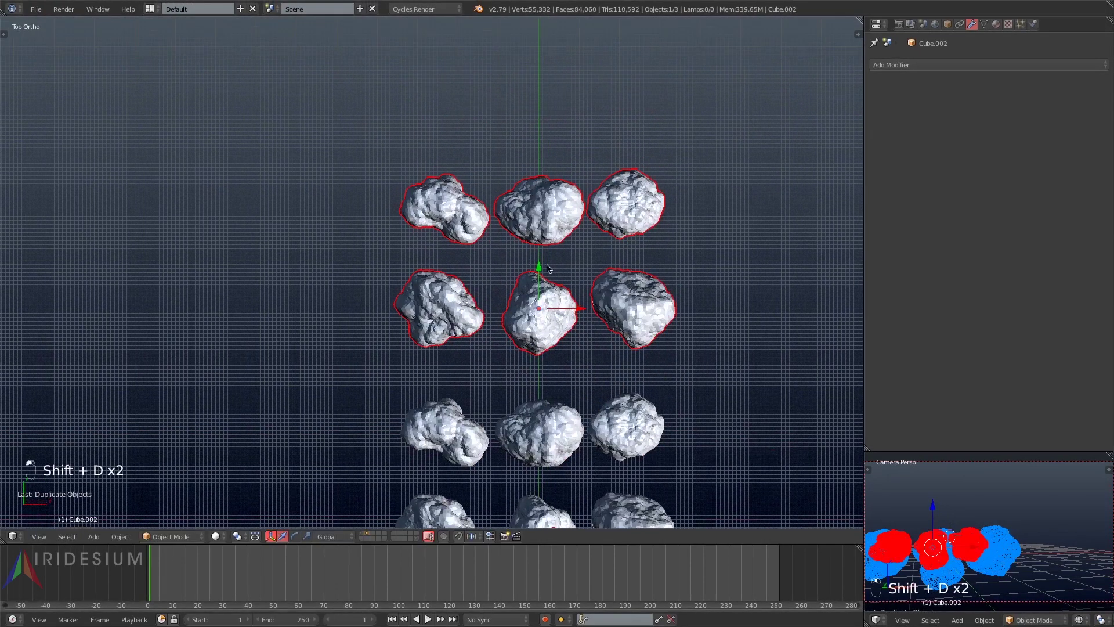
{"action": "left_click_drag", "start_coordinate": [541, 266], "coordinate": [565, 31]}
- Decimate the middle set of clumps with a ratio of 0.25
{"action": "right_click", "coordinate": [555, 301]}
{"action": "left_click", "coordinate": [906, 66]}
{"action": "left_click", "coordinate": [958, 129]}
{"action": "left_click", "coordinate": [975, 130]}
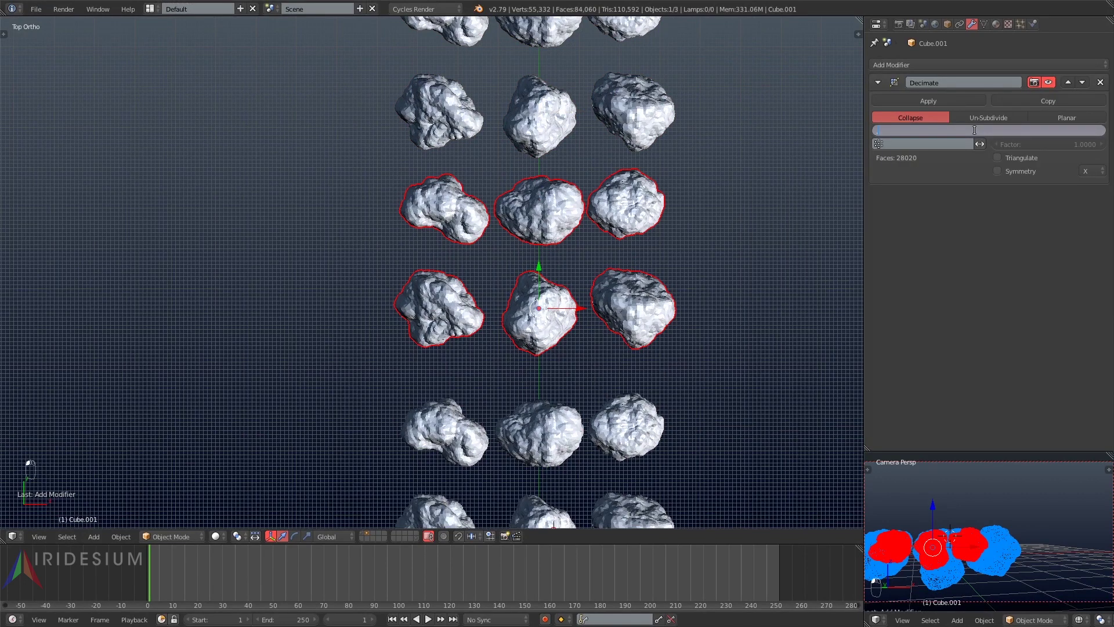
{"action": "type", "text": ".25"}
{"action": "key", "text": "Return"}
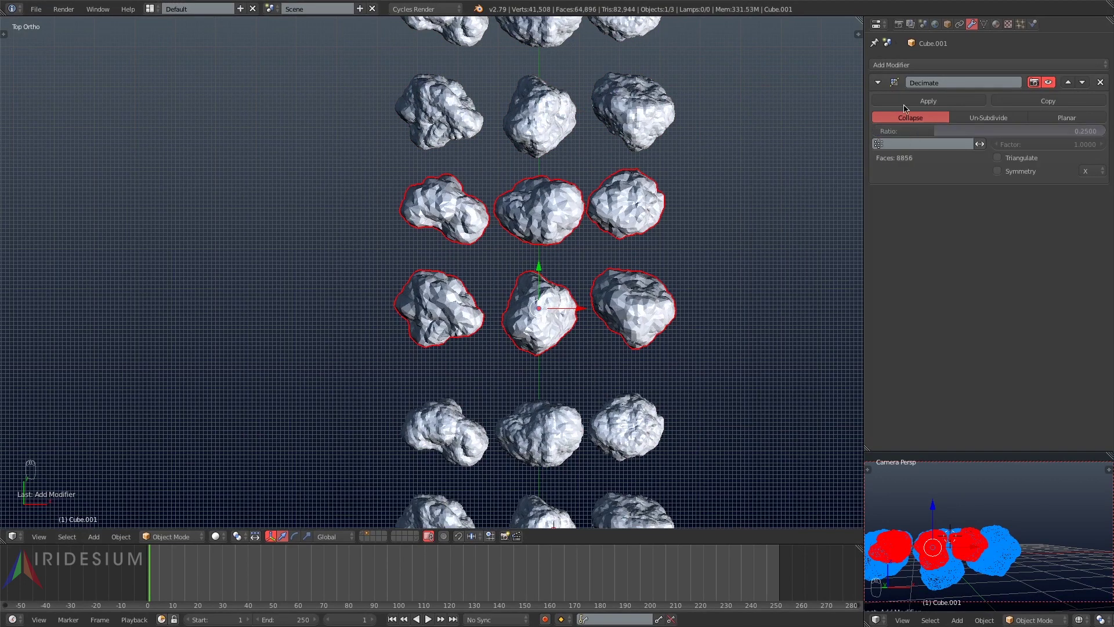
- Select the farthest set of clumps along Y and decimate it with a ratio of 0.1
{"action": "middle_click_drag", "start_coordinate": [611, 210], "coordinate": [607, 358], "text": "shift"}
{"action": "right_click", "coordinate": [533, 260]}
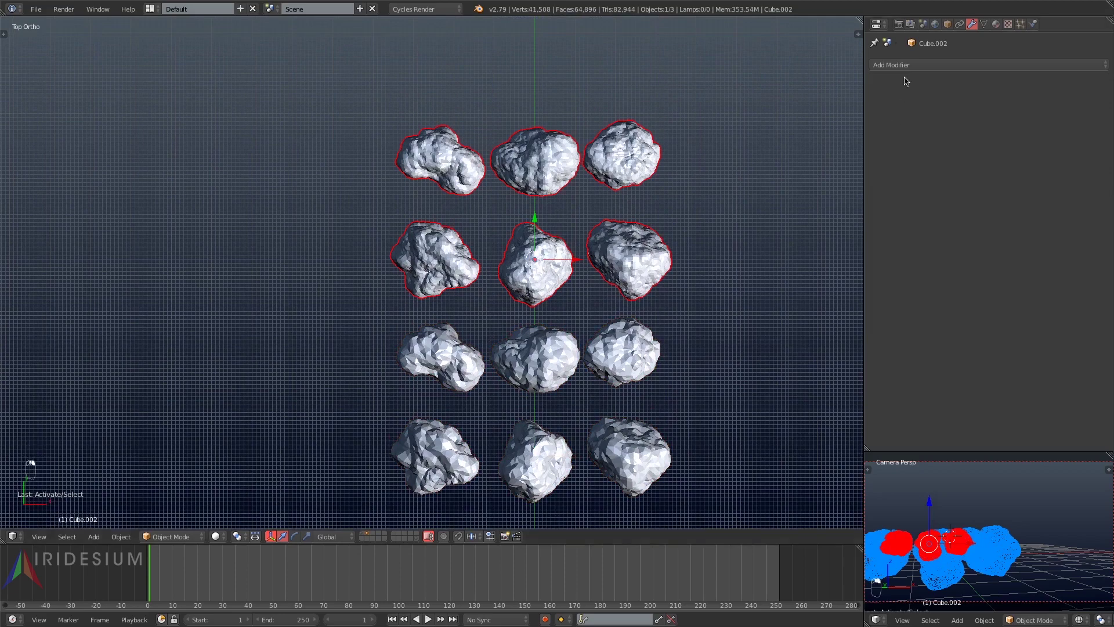
{"action": "left_click", "coordinate": [923, 65]}
{"action": "left_click", "coordinate": [874, 146]}
{"action": "left_click", "coordinate": [923, 130]}
{"action": "type", "text": ".25"}
{"action": "key", "text": "Return"}
{"action": "left_click", "coordinate": [923, 131]}
{"action": "type", "text": ".1"}
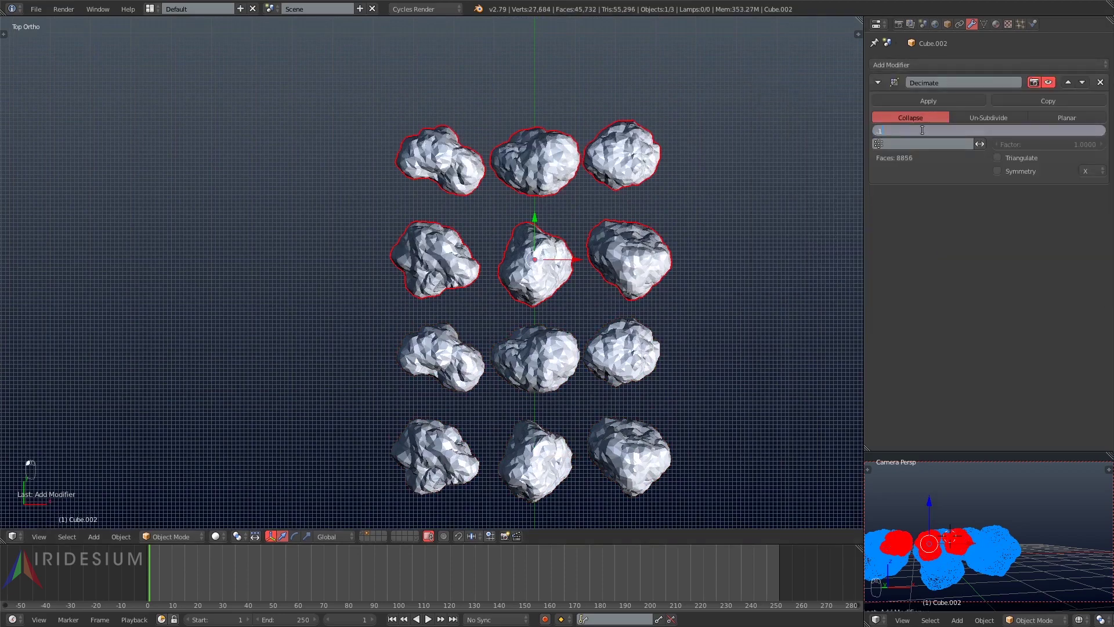
{"action": "key", "text": "Return"}
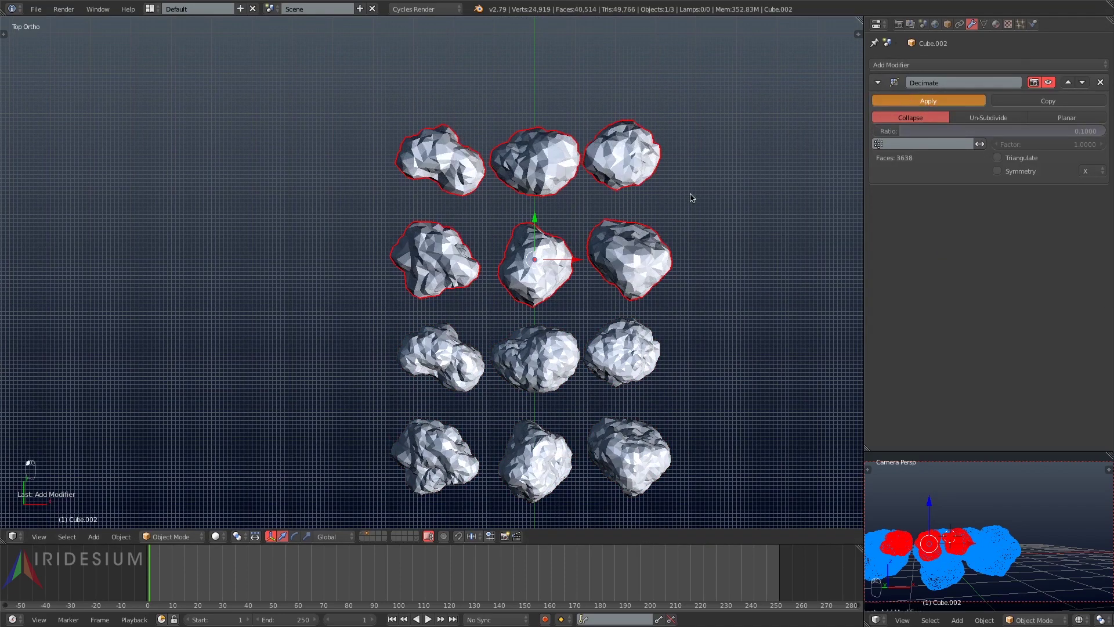
- Apply a level 1 Subdivision Surface to the farthest set, followed by an applied Decimate with a ratio of 0.0418
{"action": "key", "text": "ctrl+1"}
{"action": "left_click", "coordinate": [958, 104]}
{"action": "left_click", "coordinate": [909, 66]}
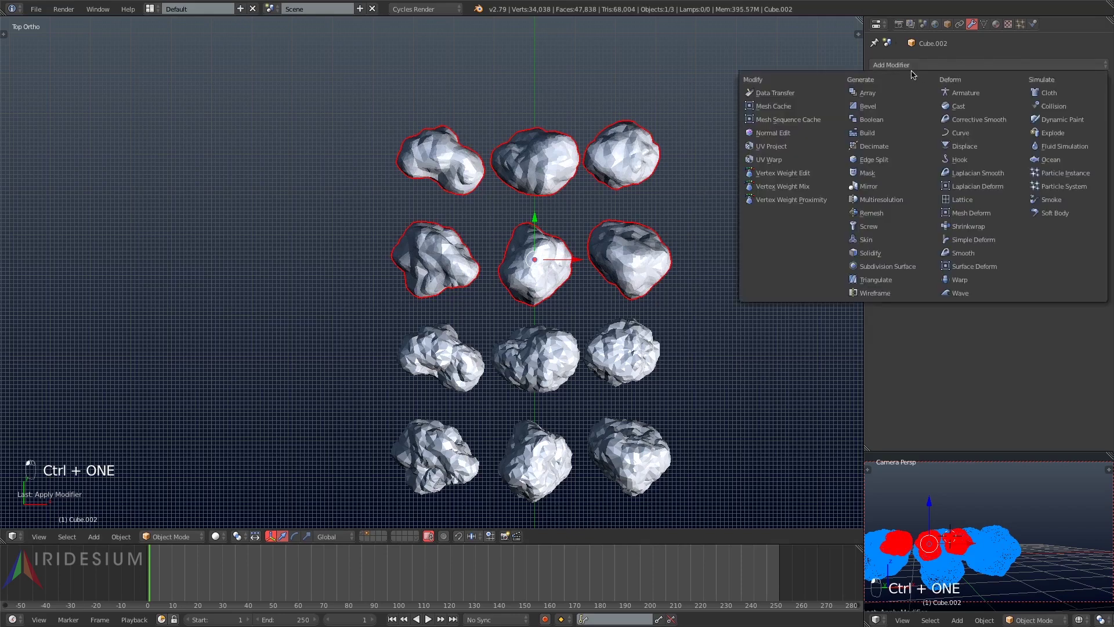
{"action": "left_click", "coordinate": [889, 146]}
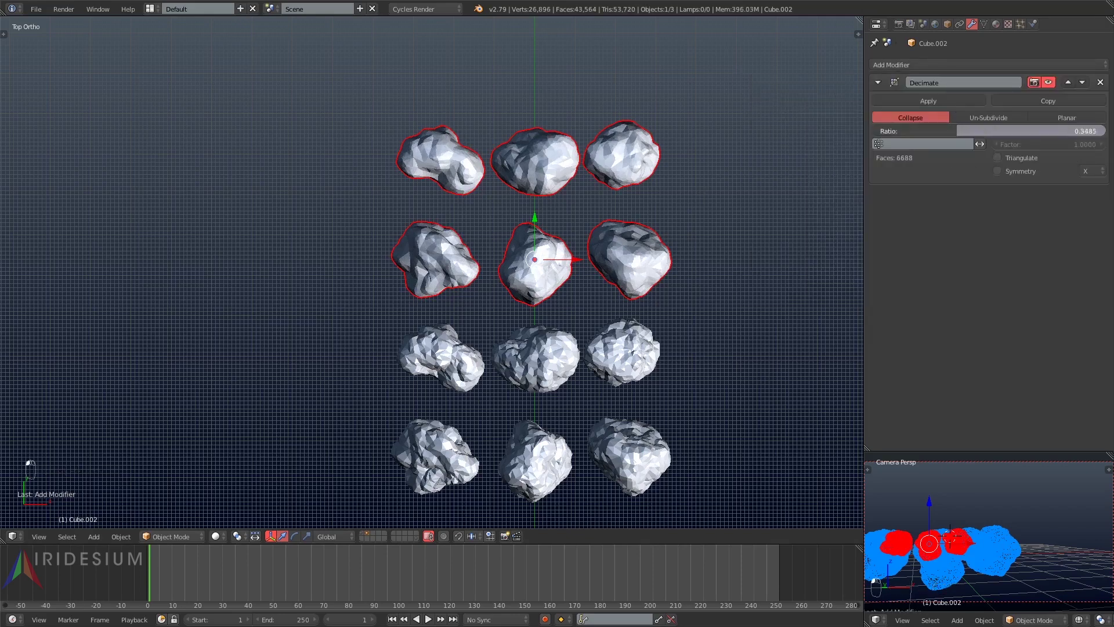
{"action": "mouse_move", "coordinate": [891, 131]}
{"action": "left_mouse_down"}
{"action": "mouse_move", "coordinate": [873, 132]}
{"action": "mouse_move", "coordinate": [891, 131]}
{"action": "left_mouse_up"}
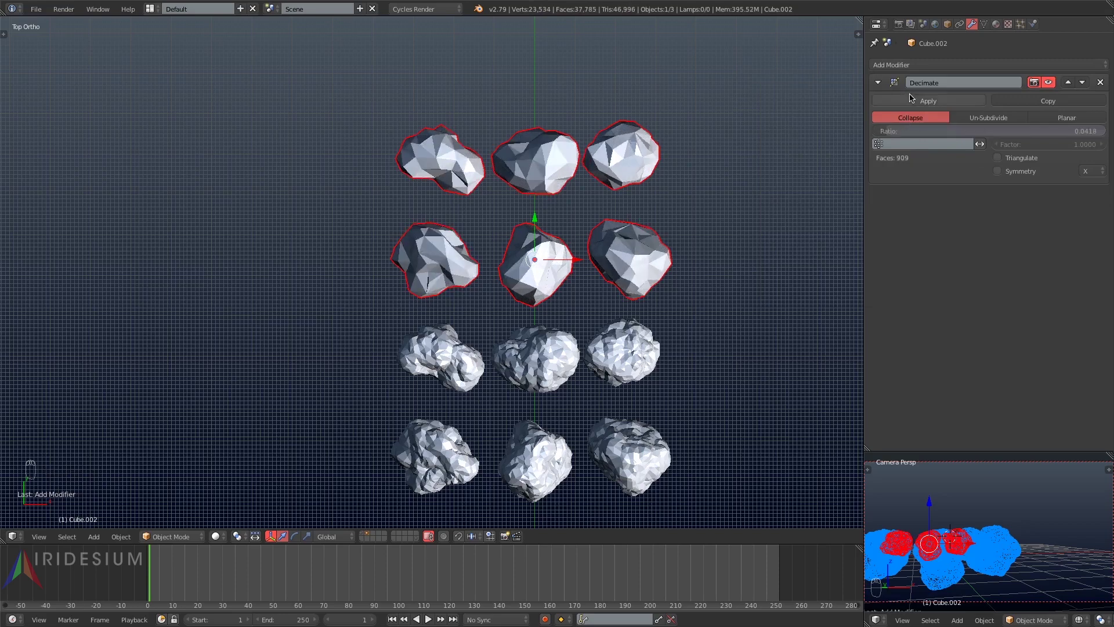
{"action": "left_click", "coordinate": [893, 104]}
- Apply a level 1 Subdivision Surface to the farthest set again and add a Decimate modifier with a ratio of 0.1
{"action": "key", "text": "ctrl+1"}
{"action": "left_click", "coordinate": [906, 100]}
{"action": "left_click", "coordinate": [894, 65]}
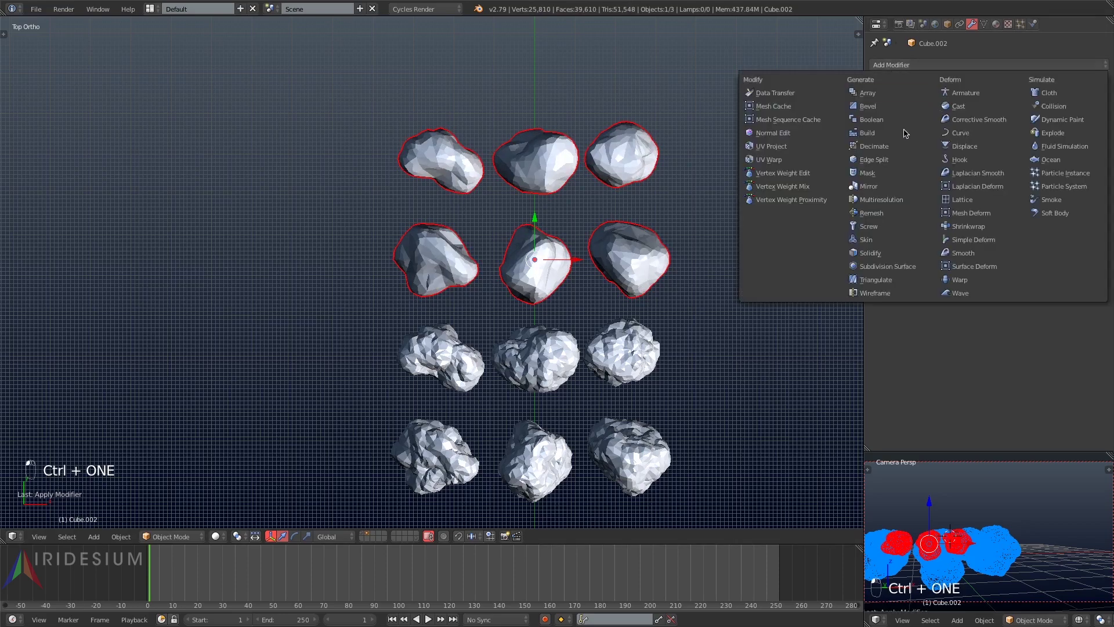
{"action": "left_click", "coordinate": [889, 145]}
{"action": "left_click", "coordinate": [972, 131]}
{"action": "type", "text": "0.1"}
{"action": "key", "text": "Return"}
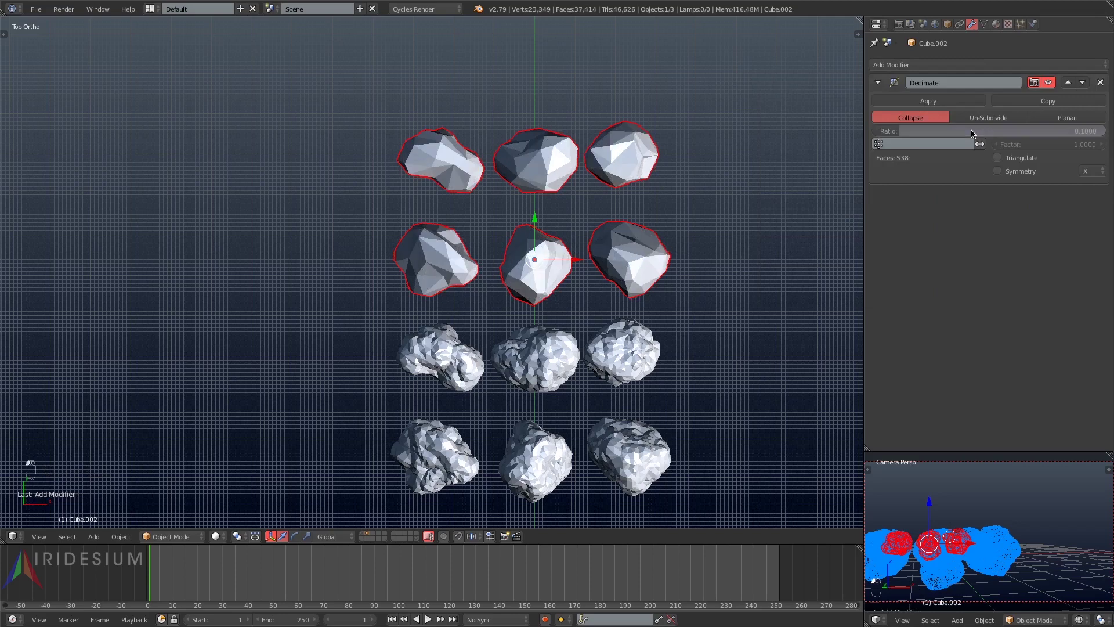
{"action": "key", "text": "Return"}
- Set the farthest set's Decimate ratio to 0.2 and apply the modifier
{"action": "left_click", "coordinate": [919, 130]}
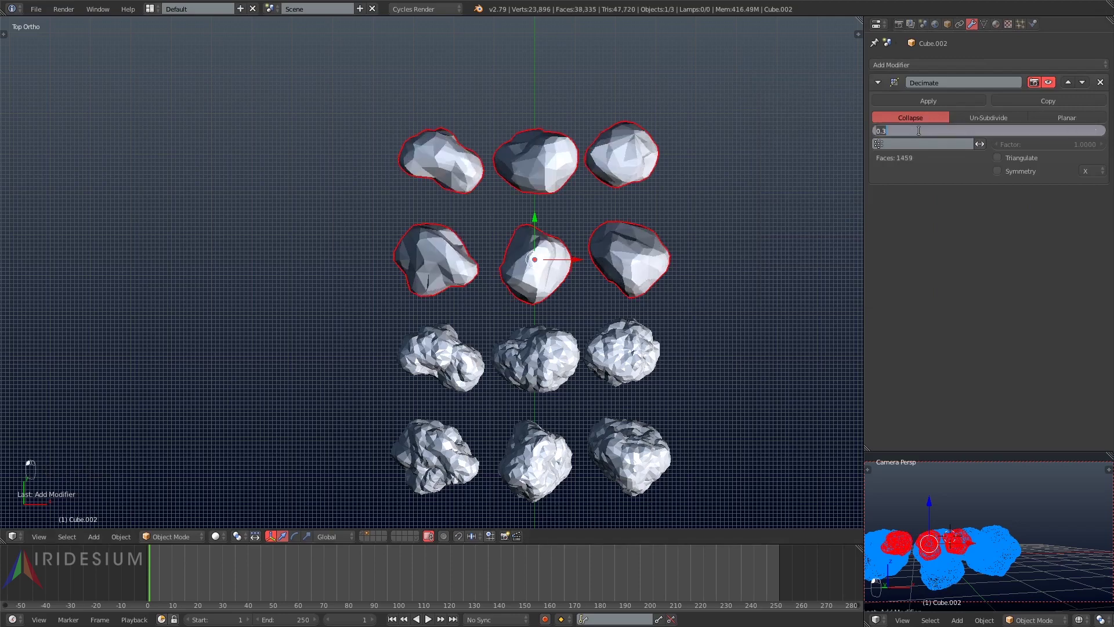
{"action": "type", "text": "0.2"}
{"action": "key", "text": "Return"}
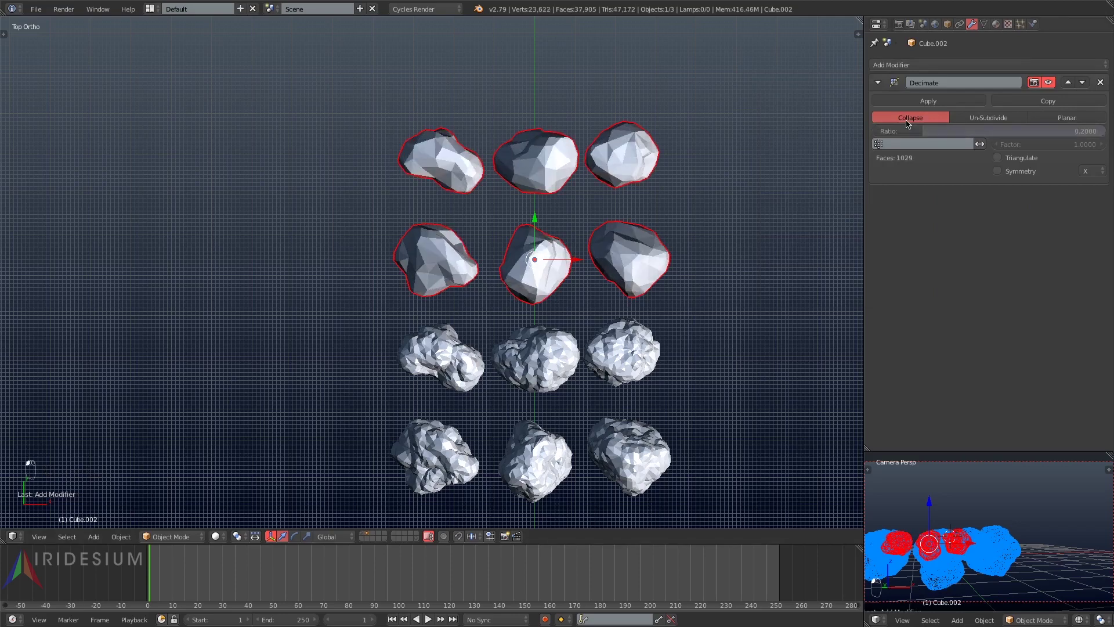
{"action": "left_click", "coordinate": [928, 101]}
- Separate the nearest set of clumps, around the world origin, into individual objects by loose parts
{"action": "scroll", "coordinate": [679, 245], "scroll_direction": "down", "scroll_amount": 5, "text": "shift"}
{"action": "scroll", "coordinate": [674, 283], "scroll_direction": "down", "scroll_amount": 3}
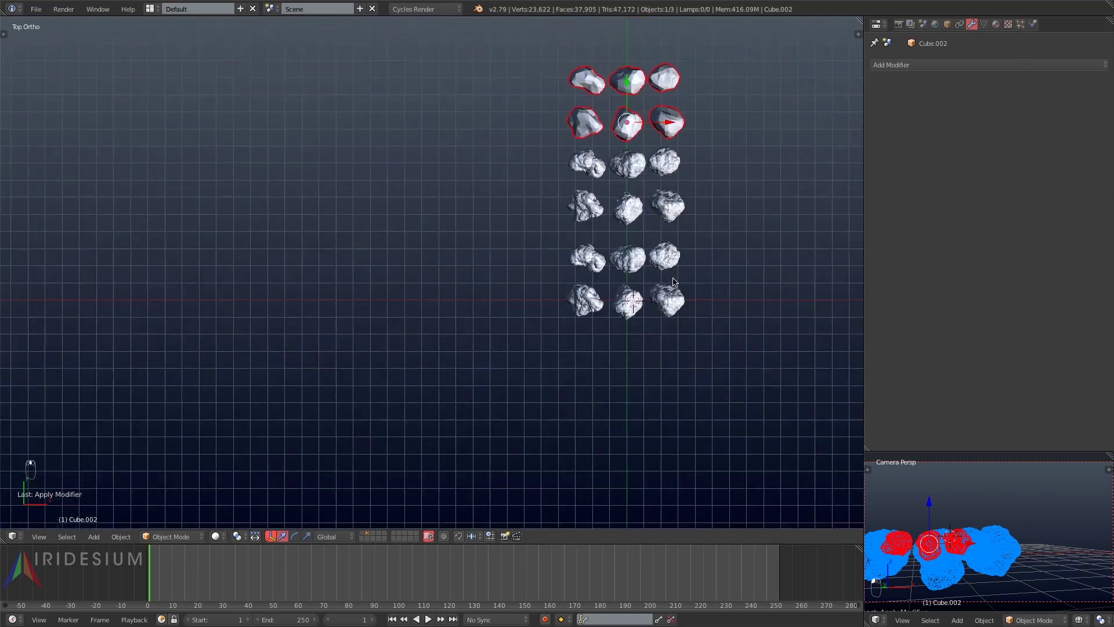
{"action": "scroll", "coordinate": [671, 235], "scroll_direction": "up", "scroll_amount": 3}
{"action": "right_click", "coordinate": [671, 235]}
{"action": "key", "text": "Tab"}
{"action": "key", "text": "a"}
{"action": "key", "text": "a"}
{"action": "key", "text": "p"}
{"action": "left_click", "coordinate": [659, 266]}
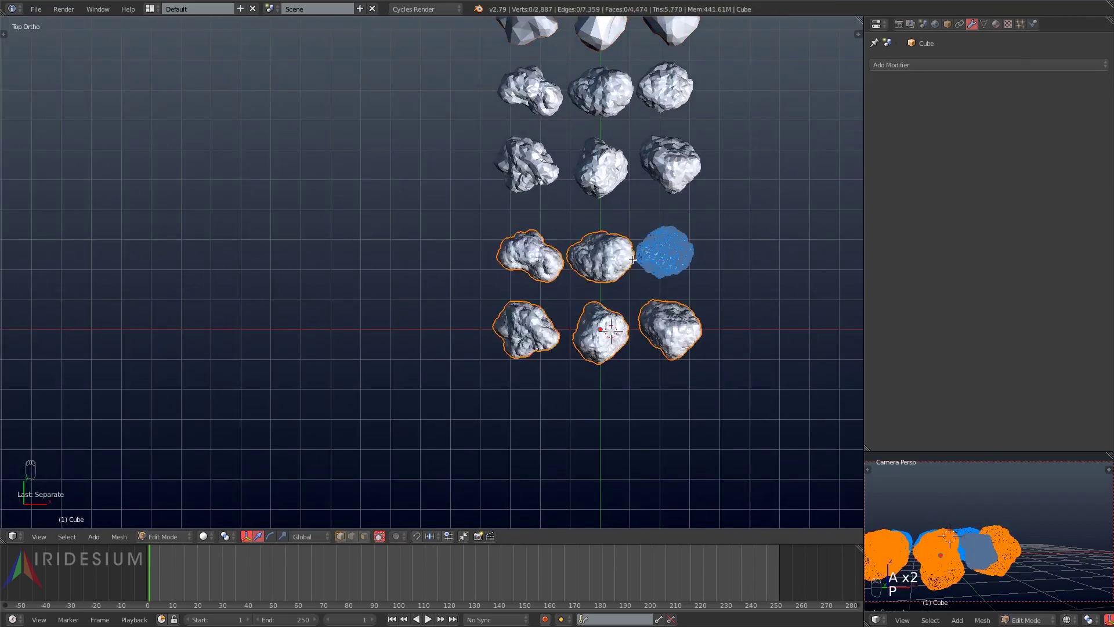
{"action": "key", "text": "Tab"}
{"action": "key", "text": "ctrl+alt+shift+c"}
{"action": "left_click", "coordinate": [634, 261]}
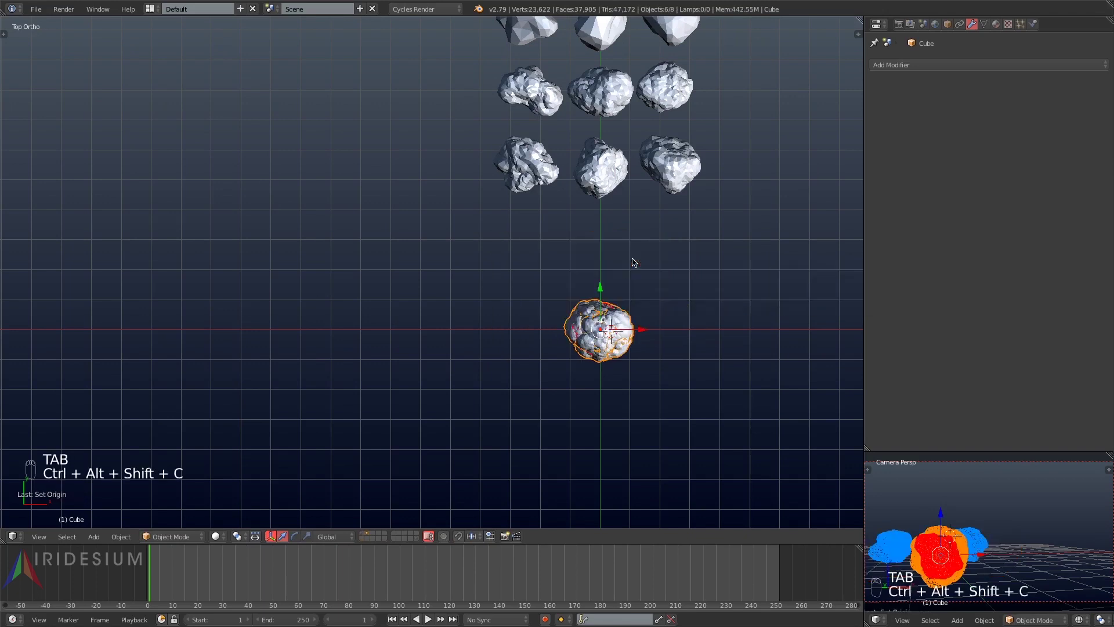
{"action": "key", "text": "super+z"}
- Set the nearest six clumps' origins to their geometry and put them in a new group named Big
{"action": "key", "text": "ctrl+alt+shift+c"}
{"action": "left_click", "coordinate": [634, 275]}
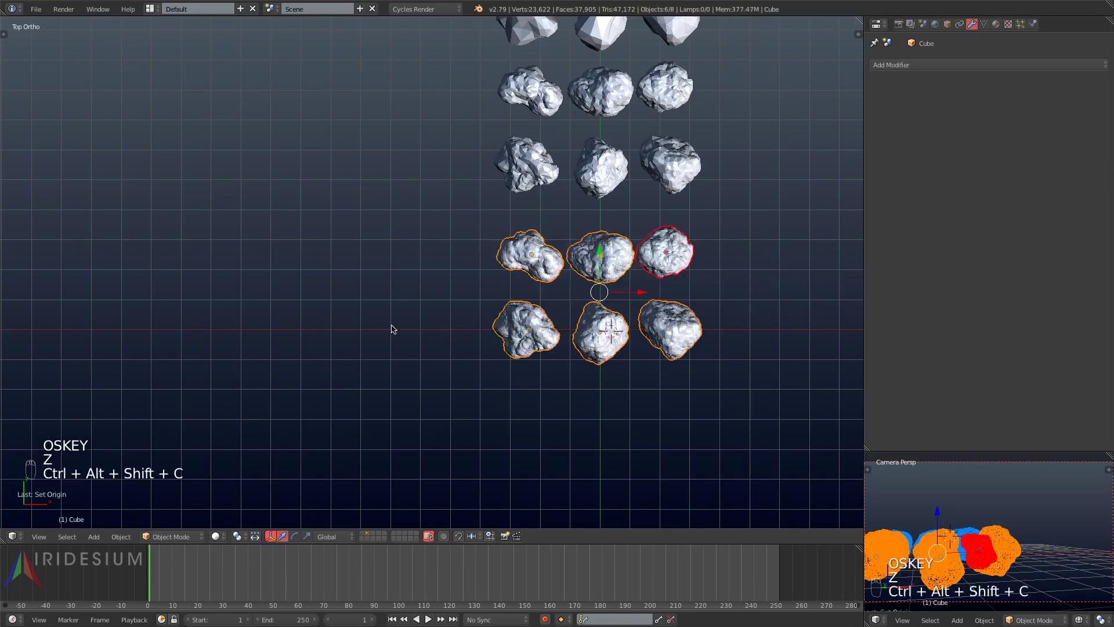
{"action": "key", "text": "t"}
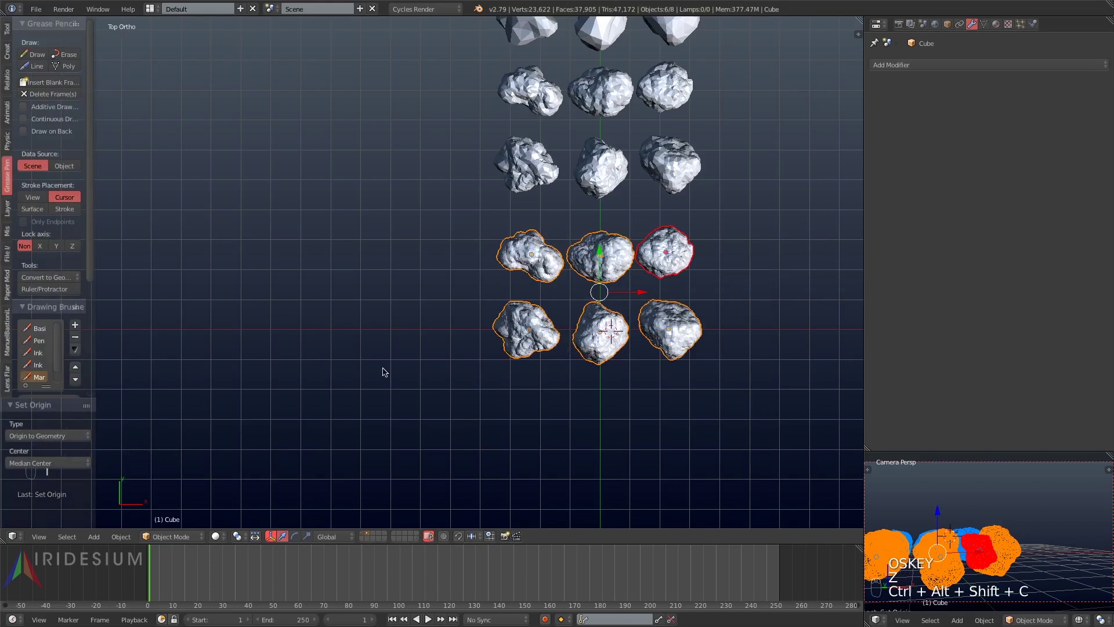
{"action": "key", "text": "ctrl+g"}
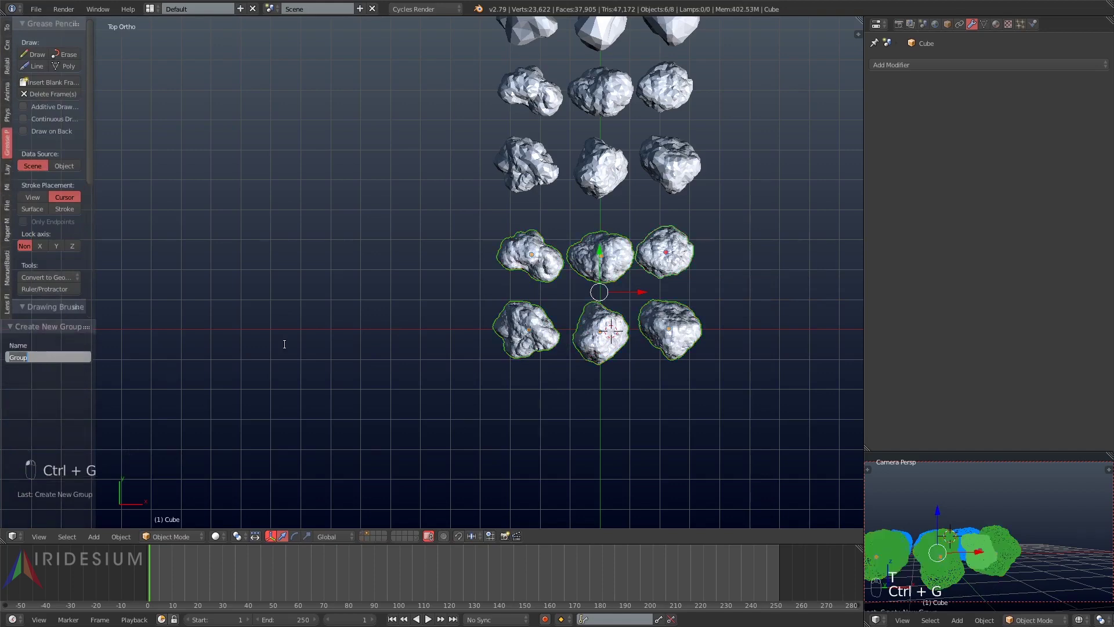
- Separate the middle set of clumps into individual objects by loose parts
{"action": "middle_click_drag", "start_coordinate": [504, 373], "coordinate": [448, 458], "text": "shift"}
{"action": "right_click", "coordinate": [610, 254]}
{"action": "key", "text": "Tab"}
{"action": "key", "text": "a"}
{"action": "key", "text": "a"}
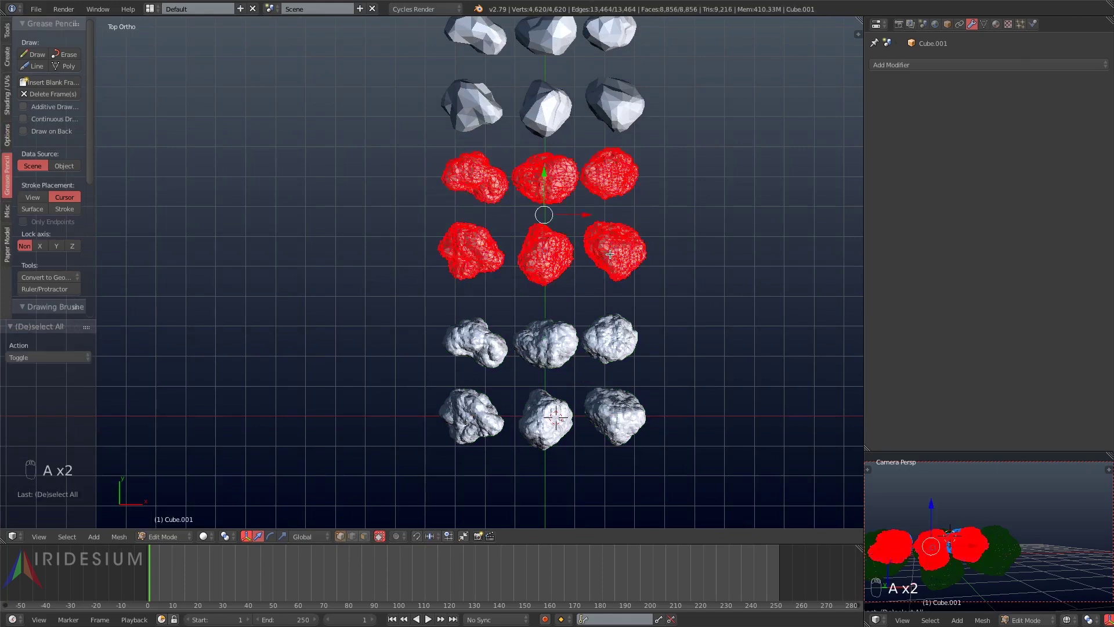
{"action": "key", "text": "p"}
{"action": "left_click", "coordinate": [560, 238]}
{"action": "key", "text": "Tab"}
- Set the middle six clumps' origins to their geometry and put them in a new group named Med
{"action": "key", "text": "ctrl+alt+shift+c"}
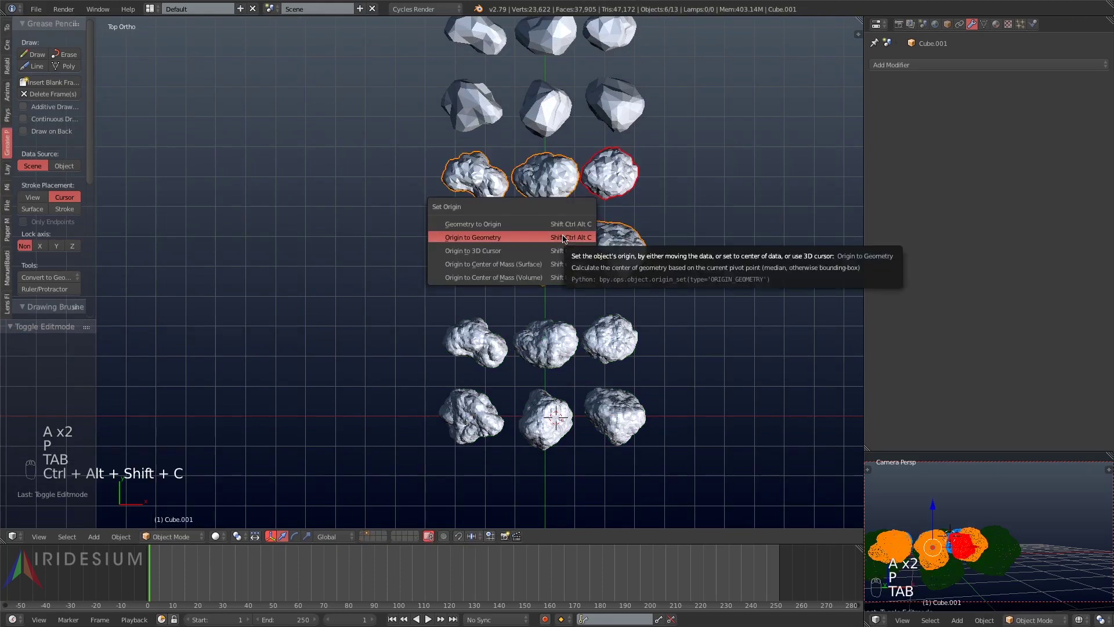
{"action": "left_click", "coordinate": [549, 237]}
{"action": "key", "text": "ctrl+g"}
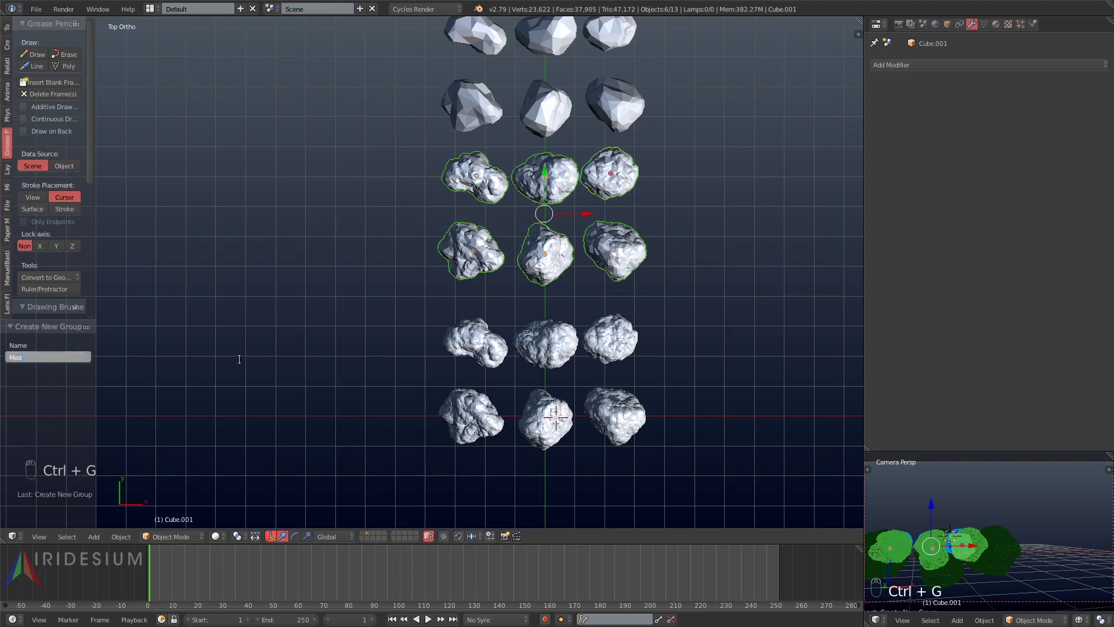
- Separate the farthest, low-detail set of clumps into individual objects by loose parts
{"action": "middle_click_drag", "start_coordinate": [627, 212], "coordinate": [607, 386], "text": "shift"}
{"action": "right_click", "coordinate": [608, 265]}
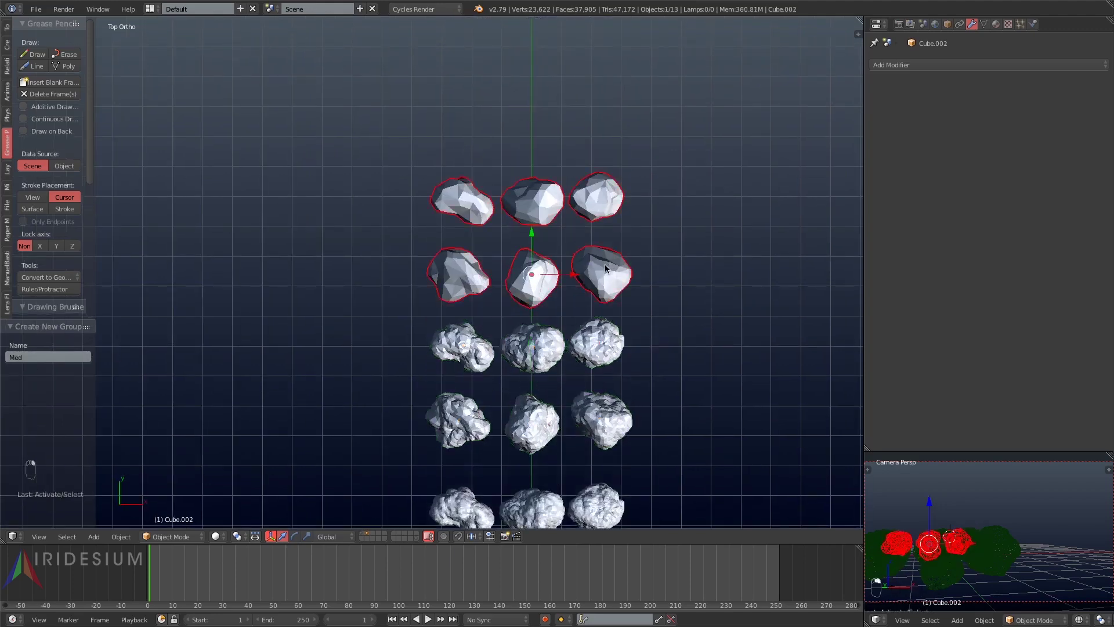
{"action": "key", "text": "Tab"}
{"action": "key", "text": "a"}
{"action": "key", "text": "a"}
{"action": "key", "text": "p"}
{"action": "left_click", "coordinate": [606, 260]}
{"action": "key", "text": "Tab"}
- Set the farthest six clumps' origins to their geometry and put them in a new group named Small
{"action": "key", "text": "ctrl+alt+shift+c"}
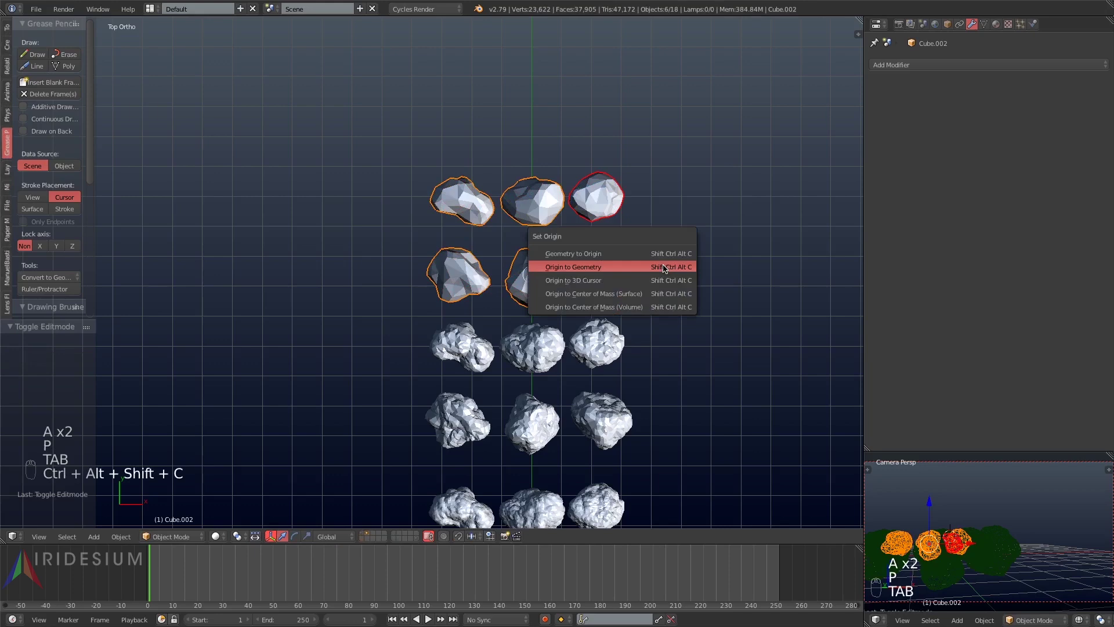
{"action": "left_click", "coordinate": [666, 268]}
{"action": "key", "text": "ctrl+g"}
{"action": "left_click", "coordinate": [27, 357]}
{"action": "type", "text": "Med"}
{"action": "type", "text": "all"}
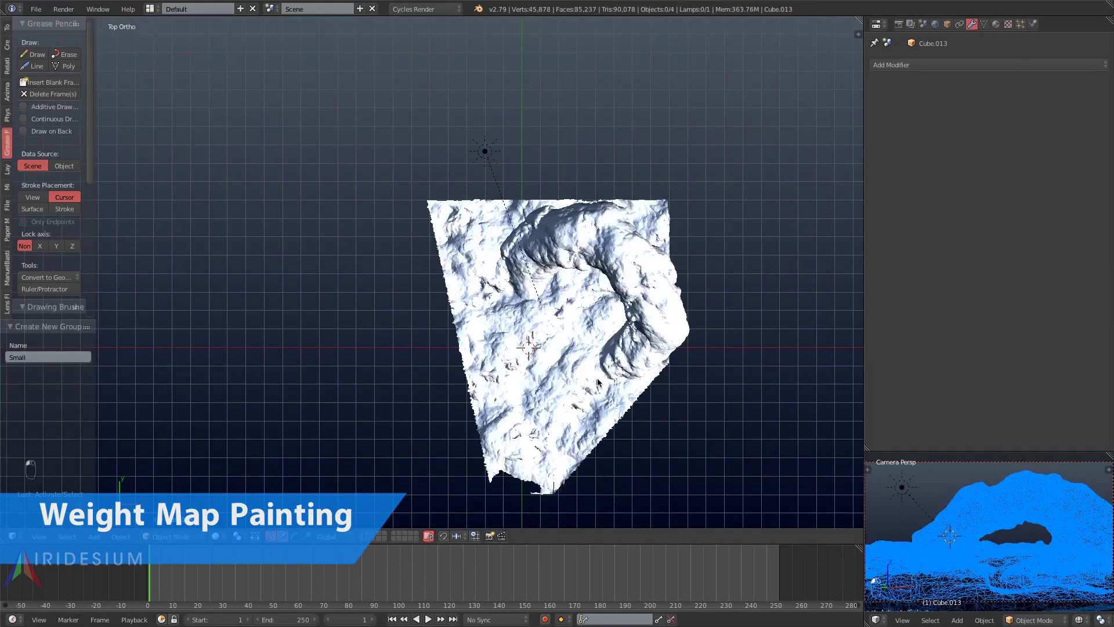
- Switch the rock arch terrain to Weight Paint mode, shown as wireframe through the camera
{"action": "right_click", "coordinate": [598, 381]}
{"action": "key", "text": "ctrl+Tab"}
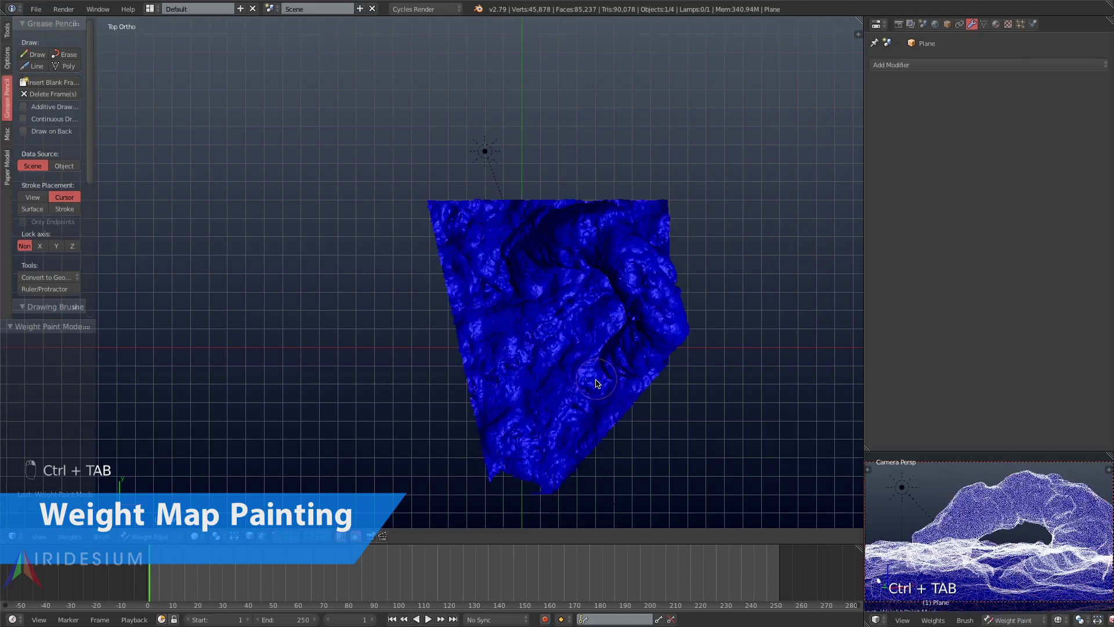
{"action": "key", "text": "KP_0"}
{"action": "key", "text": "z"}
{"action": "mouse_move", "coordinate": [722, 411]}
{"action": "left_mouse_down"}
{"action": "mouse_move", "coordinate": [662, 435]}
{"action": "mouse_move", "coordinate": [757, 447]}
{"action": "left_mouse_up"}
{"action": "key", "text": "KP_0"}
- Enlarge the brush and paint a full-weight band across the terrain's foreground along the camera frame's lower edge
{"action": "key", "text": "bracketright"}
{"action": "key", "text": "bracketright"}
{"action": "key", "text": "bracketright"}
{"action": "key", "text": "bracketright"}
{"action": "key", "text": "bracketright"}
{"action": "key", "text": "bracketright"}
{"action": "key", "text": "bracketright"}
{"action": "key", "text": "bracketright"}
{"action": "key", "text": "bracketright"}
{"action": "key", "text": "bracketright"}
{"action": "middle_click_drag", "start_coordinate": [755, 453], "coordinate": [796, 369], "text": "shift"}
{"action": "mouse_move", "coordinate": [830, 348]}
{"action": "left_mouse_down"}
{"action": "mouse_move", "coordinate": [696, 415]}
{"action": "mouse_move", "coordinate": [395, 418]}
{"action": "left_mouse_up"}
- Paint full weight over the left foreground ground with a further enlarged brush
{"action": "middle_click_drag", "start_coordinate": [296, 423], "coordinate": [530, 420], "text": "shift"}
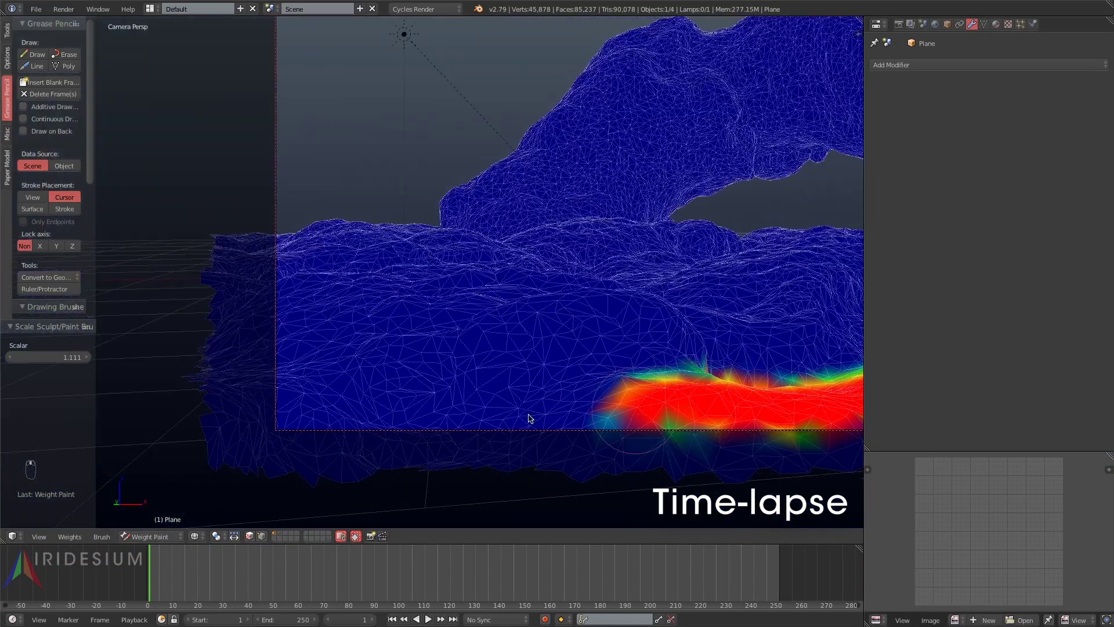
{"action": "key", "text": "bracketright"}
{"action": "key", "text": "bracketright"}
{"action": "key", "text": "bracketright"}
{"action": "key", "text": "bracketright"}
{"action": "key", "text": "bracketright"}
{"action": "key", "text": "bracketright"}
{"action": "key", "text": "bracketright"}
{"action": "key", "text": "bracketright"}
{"action": "key", "text": "bracketright"}
{"action": "key", "text": "bracketright"}
{"action": "left_click_drag", "start_coordinate": [575, 366], "coordinate": [343, 401]}
- Paint full-weight patches on the ground around the arch and scattered spots up both its sides with a smaller brush
{"action": "middle_click_drag", "start_coordinate": [812, 350], "coordinate": [520, 348], "text": "shift"}
{"action": "key", "text": "bracketleft"}
{"action": "key", "text": "bracketleft"}
{"action": "key", "text": "bracketleft"}
{"action": "key", "text": "bracketleft"}
{"action": "key", "text": "bracketleft"}
{"action": "key", "text": "bracketleft"}
{"action": "key", "text": "bracketleft"}
{"action": "key", "text": "bracketleft"}
{"action": "key", "text": "bracketleft"}
{"action": "key", "text": "bracketleft"}
{"action": "key", "text": "bracketleft"}
{"action": "key", "text": "bracketleft"}
{"action": "mouse_move", "coordinate": [611, 349]}
{"action": "left_mouse_down"}
{"action": "mouse_move", "coordinate": [754, 272]}
{"action": "mouse_move", "coordinate": [685, 232]}
{"action": "mouse_move", "coordinate": [755, 140]}
{"action": "mouse_move", "coordinate": [654, 110]}
{"action": "left_mouse_up"}
{"action": "left_click_drag", "start_coordinate": [442, 297], "coordinate": [516, 300]}
{"action": "left_click", "coordinate": [374, 155]}
{"action": "mouse_move", "coordinate": [246, 203]}
{"action": "left_mouse_down"}
{"action": "mouse_move", "coordinate": [325, 170]}
{"action": "mouse_move", "coordinate": [255, 150]}
{"action": "mouse_move", "coordinate": [200, 204]}
{"action": "left_mouse_up"}
{"action": "left_click", "coordinate": [357, 101]}
{"action": "left_click", "coordinate": [287, 108]}
{"action": "middle_click_drag", "start_coordinate": [348, 116], "coordinate": [497, 375]}
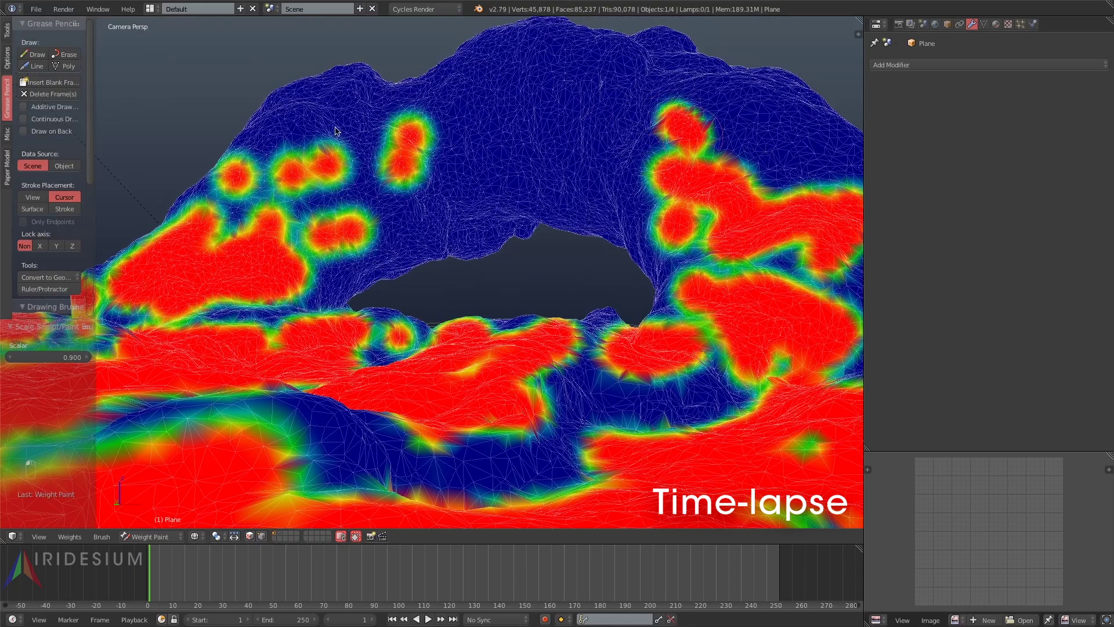
{"action": "mouse_move", "coordinate": [737, 145]}
{"action": "left_mouse_down"}
{"action": "mouse_move", "coordinate": [308, 125]}
{"action": "mouse_move", "coordinate": [462, 174]}
{"action": "mouse_move", "coordinate": [654, 268]}
{"action": "left_mouse_up"}
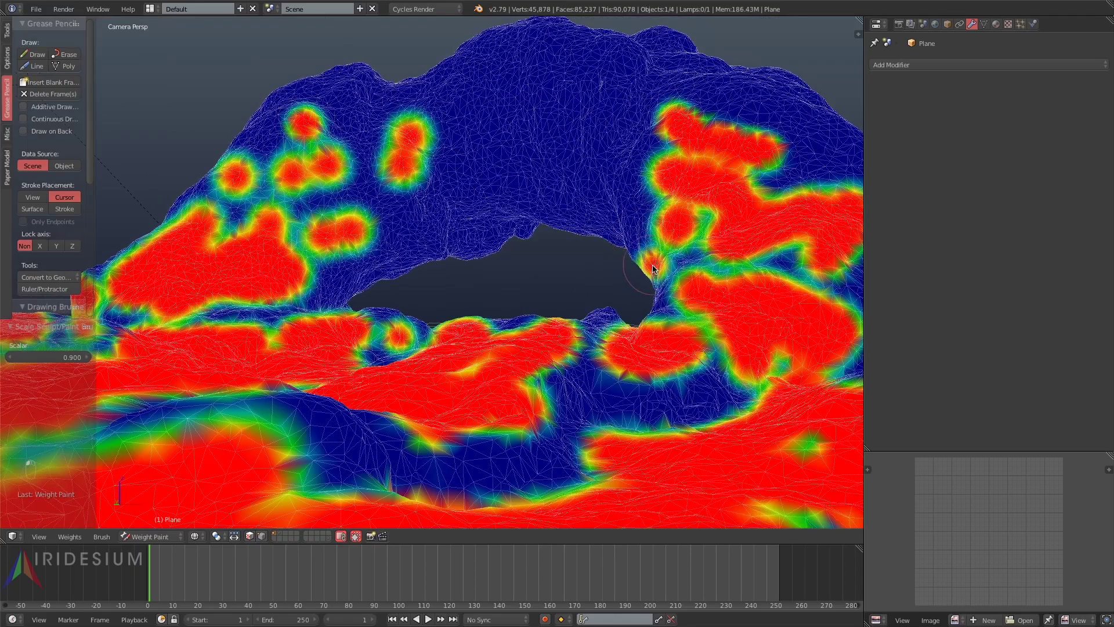
- Return the terrain to Object Mode with solid shading in the full camera view and save over the existing blend file
{"action": "left_click", "coordinate": [150, 536]}
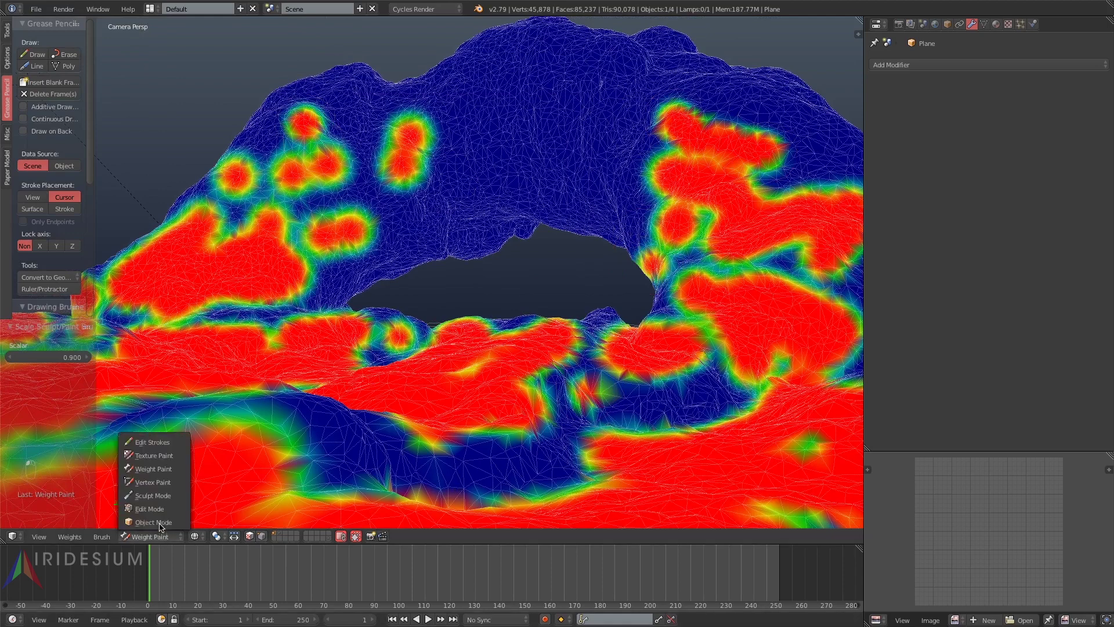
{"action": "left_click", "coordinate": [148, 522]}
{"action": "key", "text": "n"}
{"action": "key", "text": "n"}
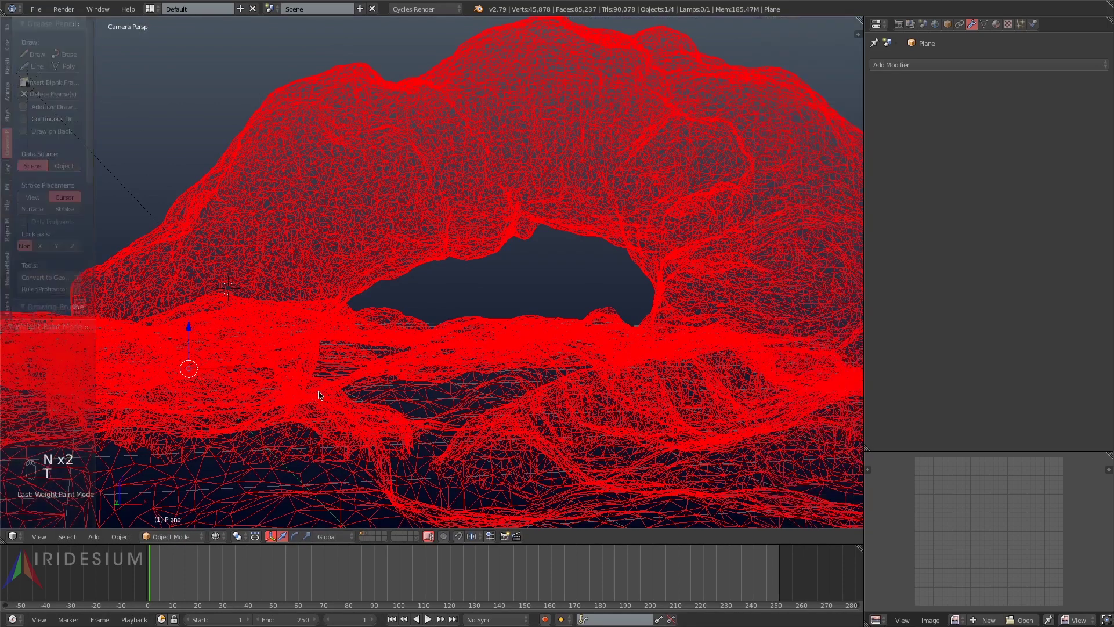
{"action": "key", "text": "t"}
{"action": "key", "text": "Home"}
{"action": "key", "text": "z"}
{"action": "key", "text": "ctrl+s"}
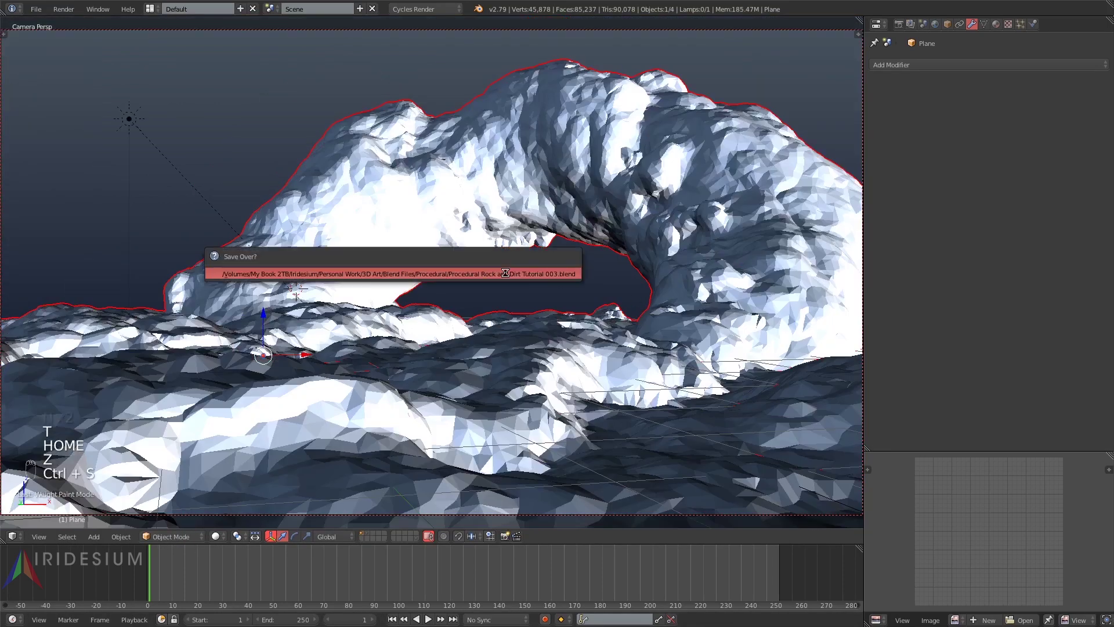
{"action": "left_click", "coordinate": [504, 276]}
- Add a particle system to the terrain and set its type to Hair
{"action": "left_click", "coordinate": [1020, 24]}
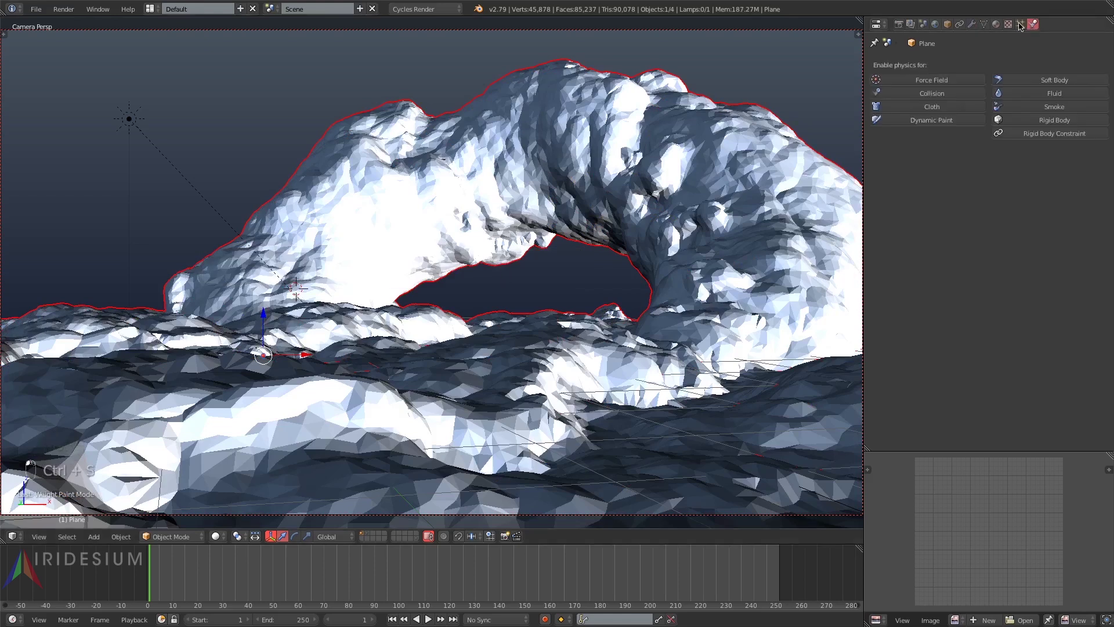
{"action": "left_click", "coordinate": [996, 104]}
{"action": "left_click", "coordinate": [981, 118]}
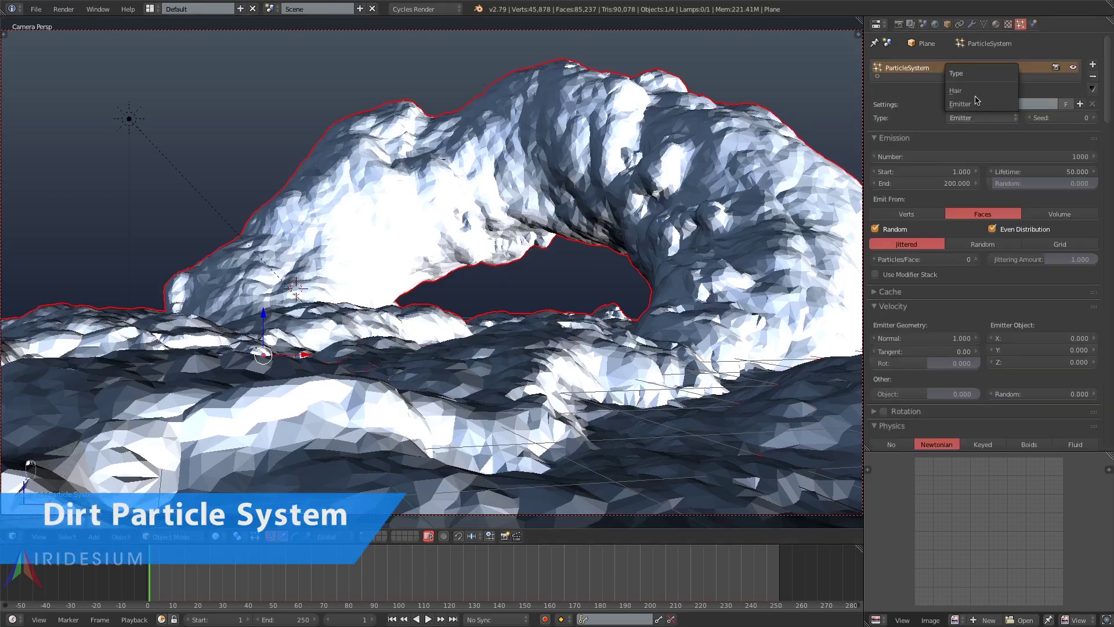
{"action": "left_click", "coordinate": [975, 90]}
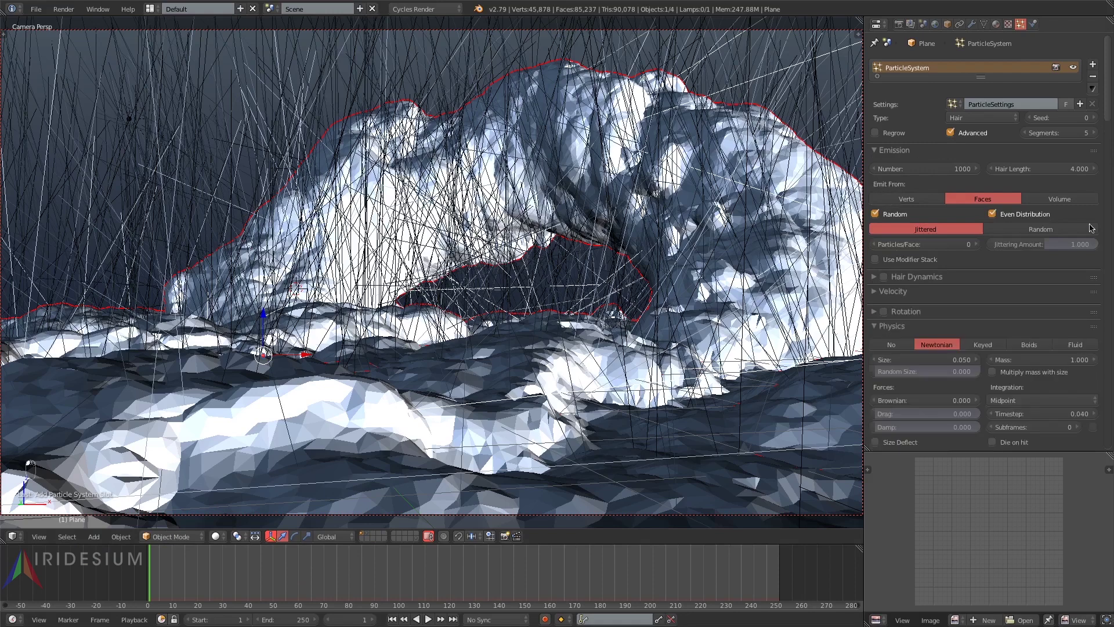
- Render the particles as a group, using Big as the dupli group
{"action": "scroll", "coordinate": [1104, 154], "scroll_direction": "down", "scroll_amount": 8}
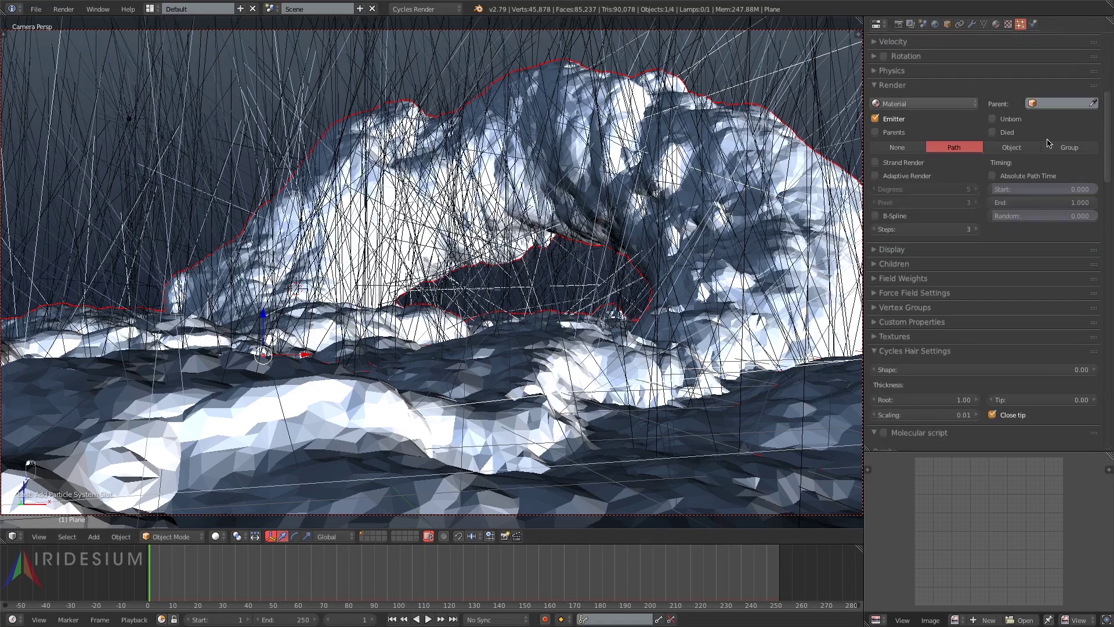
{"action": "left_click", "coordinate": [1069, 147]}
{"action": "left_click", "coordinate": [1001, 167]}
{"action": "left_click", "coordinate": [974, 181]}
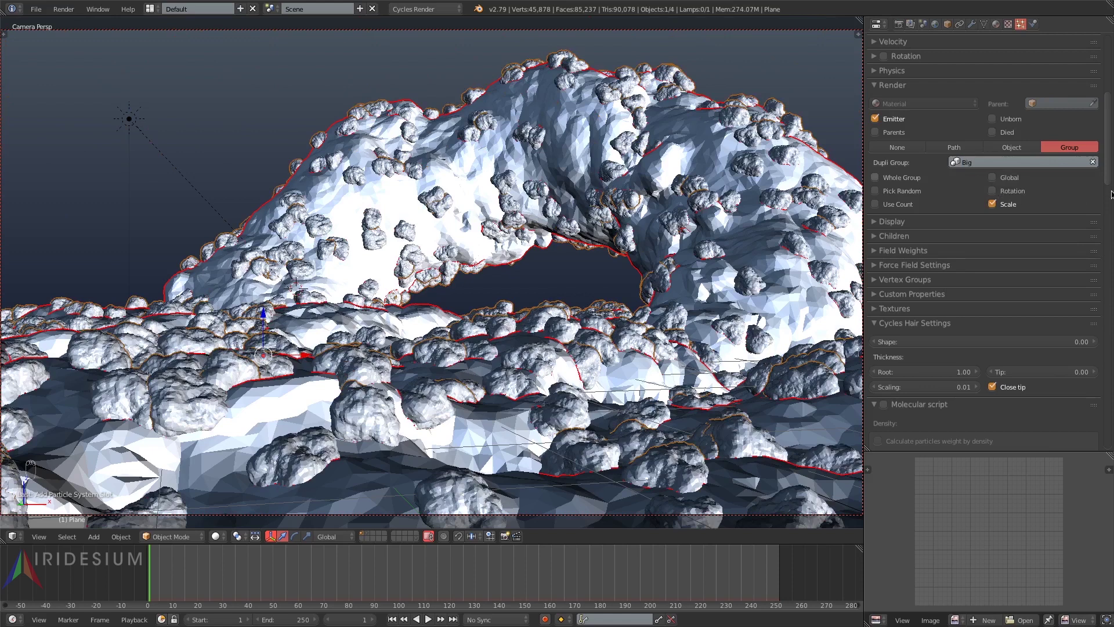
- Set the particle number to 15 and the hair length to 12
{"action": "scroll", "coordinate": [1110, 76], "scroll_direction": "up", "scroll_amount": 8}
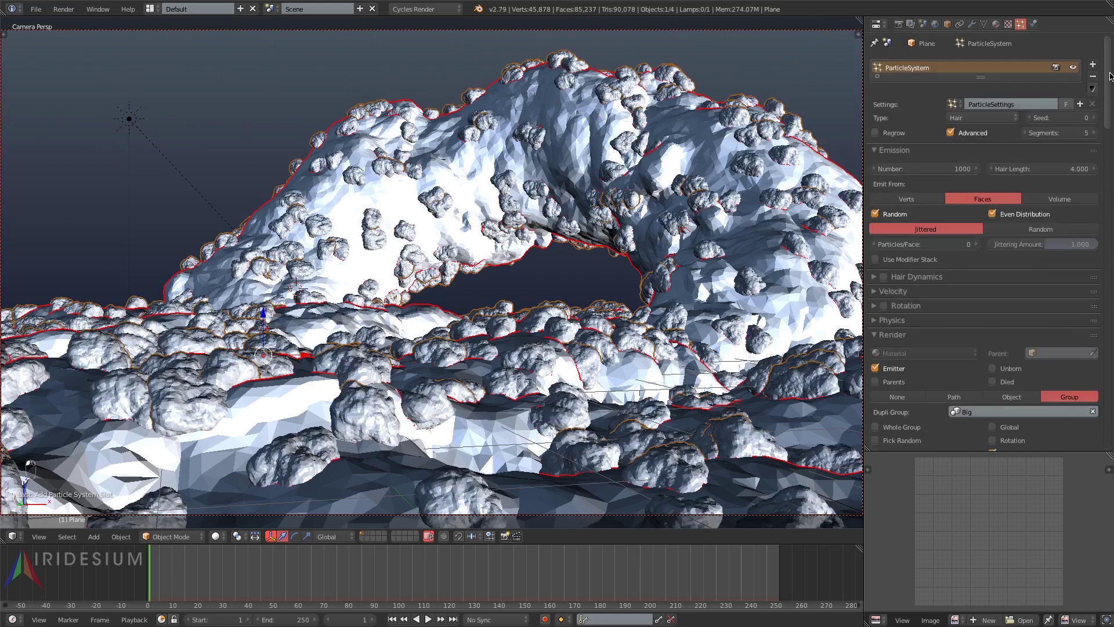
{"action": "left_click", "coordinate": [936, 169]}
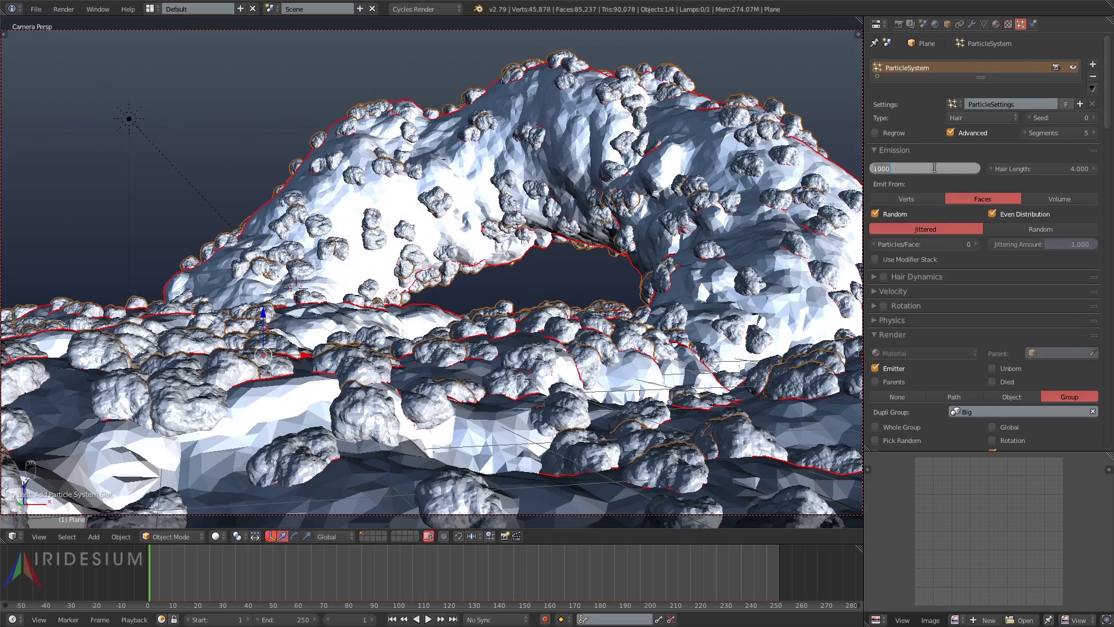
{"action": "type", "text": "15"}
{"action": "key", "text": "Return"}
{"action": "left_click", "coordinate": [1048, 171]}
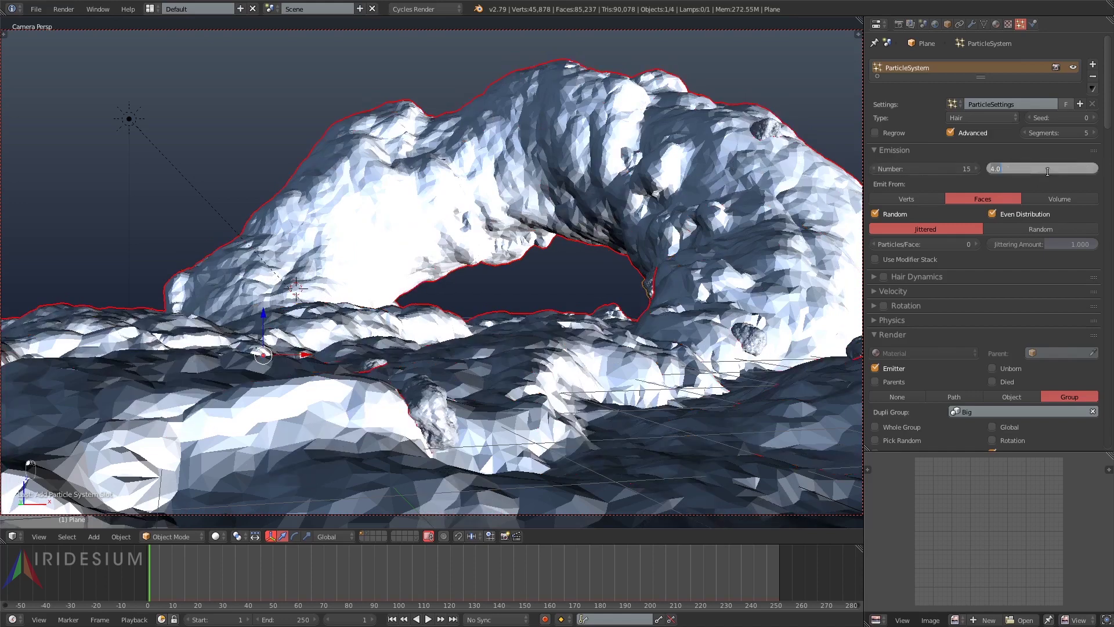
{"action": "type", "text": "8"}
{"action": "key", "text": "Return"}
{"action": "key", "text": "Return"}
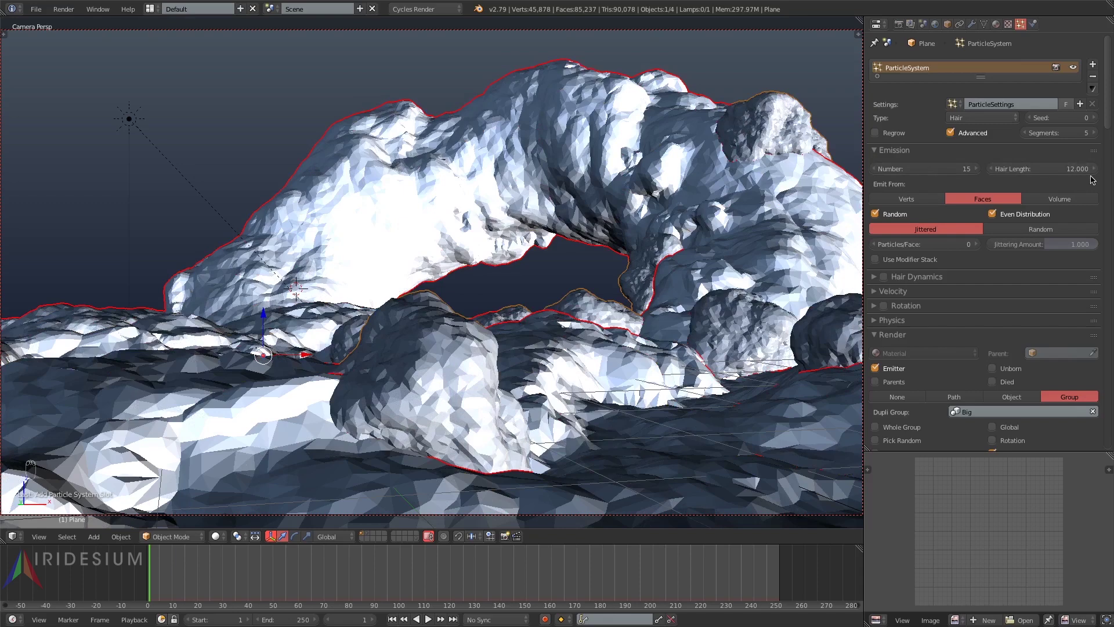
- Limit the particle density to the painted vertex group named Group
{"action": "scroll", "coordinate": [1104, 182], "scroll_direction": "down", "scroll_amount": 10}
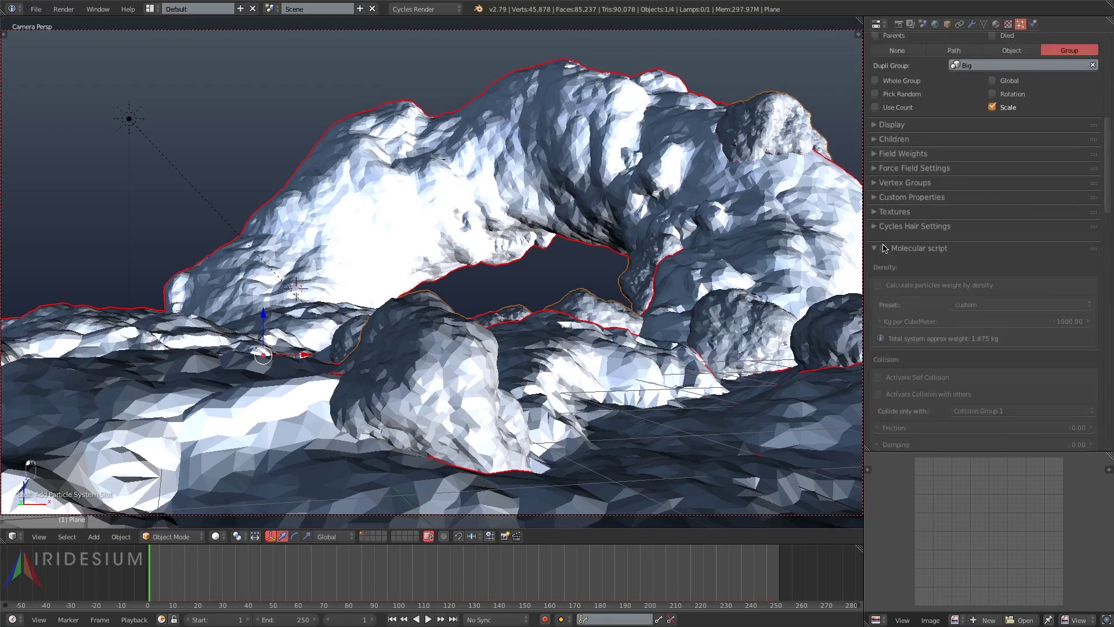
{"action": "left_click", "coordinate": [906, 184]}
{"action": "left_click", "coordinate": [987, 201]}
{"action": "left_click", "coordinate": [984, 217]}
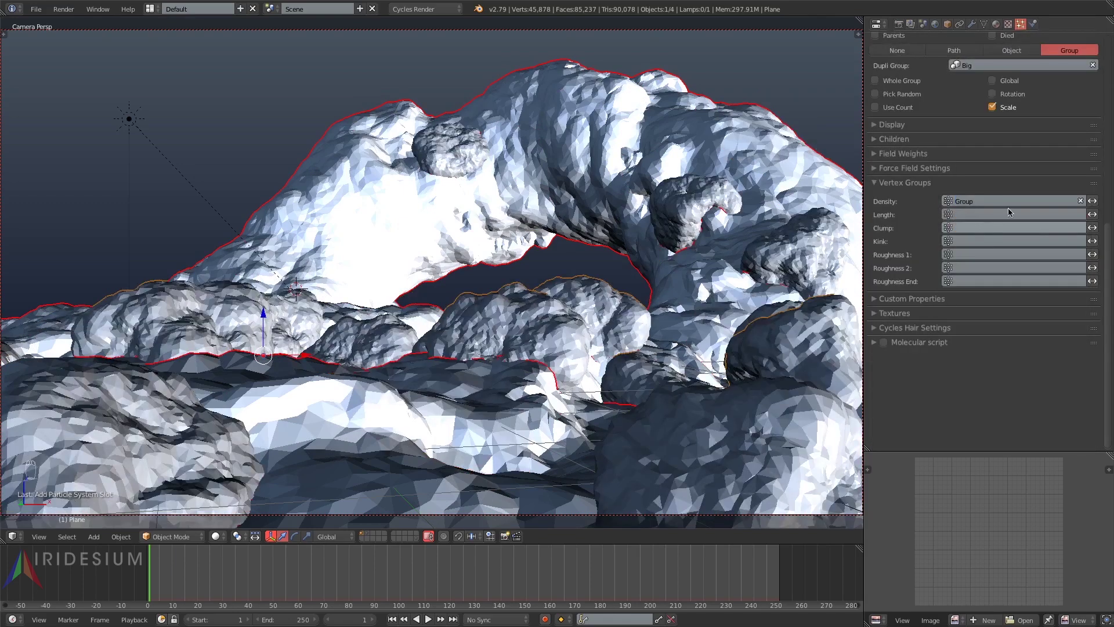
- Raise the particle system's seed to 69 to redistribute the large clumps over the terrain
{"action": "scroll", "coordinate": [1100, 213], "scroll_direction": "up", "scroll_amount": 10}
{"action": "left_click", "coordinate": [1093, 46]}
{"action": "left_click", "coordinate": [1092, 46]}
{"action": "left_click", "coordinate": [1093, 46]}
{"action": "left_click", "coordinate": [1093, 46]}
{"action": "left_click", "coordinate": [1093, 46]}
{"action": "left_click", "coordinate": [1094, 45]}
{"action": "left_click", "coordinate": [1093, 46]}
{"action": "left_click", "coordinate": [1093, 46]}
{"action": "left_click", "coordinate": [1093, 45]}
{"action": "left_click", "coordinate": [1094, 45]}
{"action": "left_click", "coordinate": [1094, 45]}
{"action": "left_click", "coordinate": [1093, 46]}
{"action": "left_click", "coordinate": [1093, 45]}
{"action": "left_click", "coordinate": [1094, 45]}
{"action": "left_click", "coordinate": [1093, 45]}
{"action": "left_click", "coordinate": [1093, 45]}
{"action": "left_click", "coordinate": [1093, 46]}
{"action": "left_click", "coordinate": [1094, 45]}
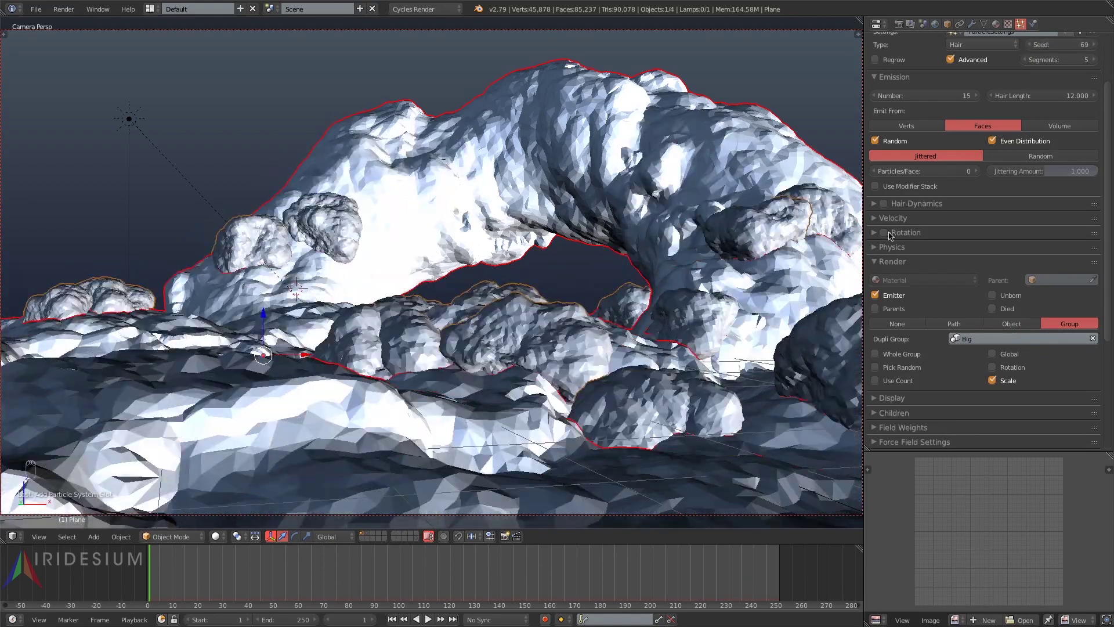
- Enable particle rotation with Normal initial orientation, orientation randomness of 0.550 and phase randomness of 0.575
{"action": "left_click", "coordinate": [874, 234]}
{"action": "left_click", "coordinate": [908, 266]}
{"action": "left_click", "coordinate": [900, 242]}
{"action": "left_click_drag", "start_coordinate": [1008, 279], "coordinate": [1040, 279]}
{"action": "left_click_drag", "start_coordinate": [884, 279], "coordinate": [945, 278]}
- Raise the particle system's seed to 95 to rearrange the large clumps
{"action": "left_click", "coordinate": [1093, 44]}
{"action": "left_click", "coordinate": [1093, 44]}
{"action": "left_click", "coordinate": [1092, 45]}
{"action": "left_click", "coordinate": [1092, 45]}
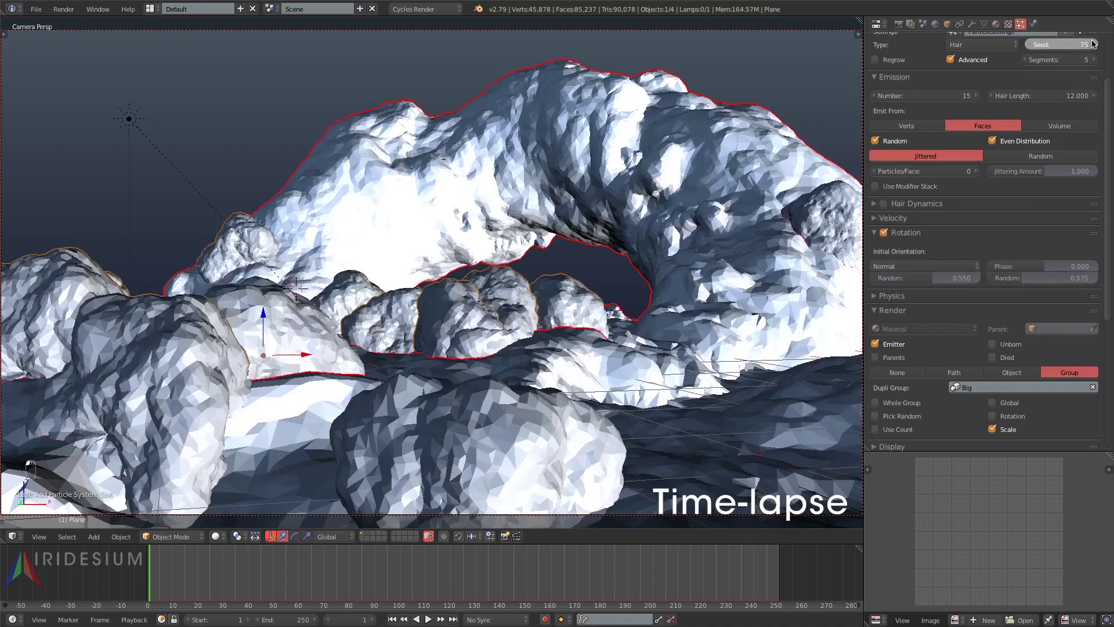
{"action": "left_click", "coordinate": [1092, 45]}
{"action": "left_click", "coordinate": [1092, 45]}
{"action": "left_click", "coordinate": [1092, 45]}
{"action": "left_click", "coordinate": [1092, 44]}
{"action": "left_click", "coordinate": [1092, 44]}
{"action": "left_click", "coordinate": [1092, 44]}
{"action": "left_click", "coordinate": [1092, 44]}
{"action": "left_click", "coordinate": [1093, 44]}
{"action": "left_click", "coordinate": [1093, 45]}
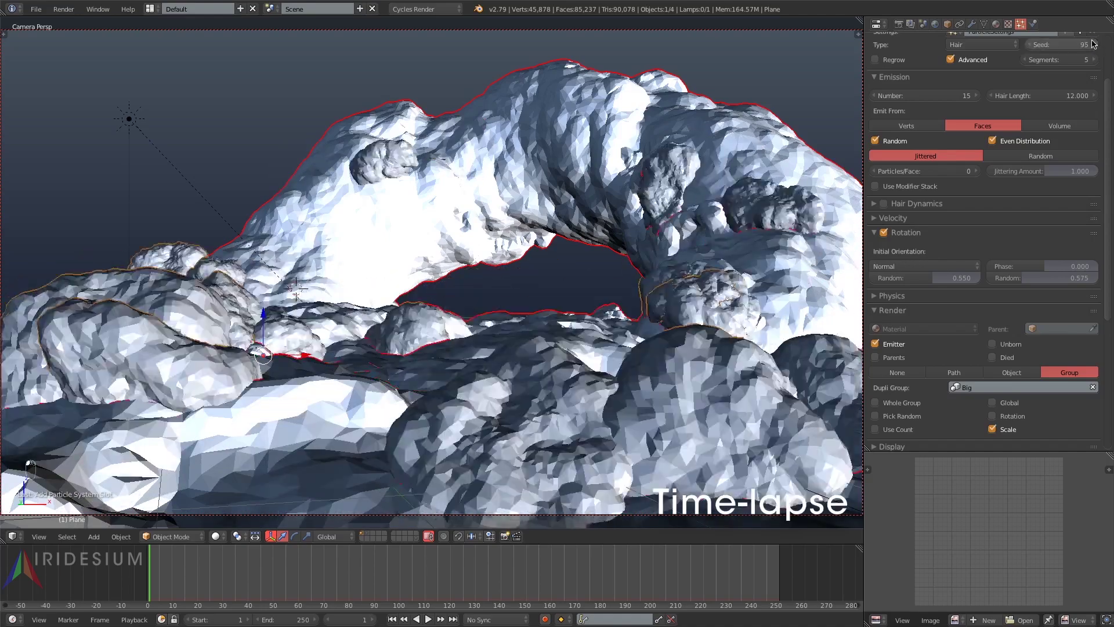
- Switch the emission distribution to Random and raise the seed to 129
{"action": "left_click", "coordinate": [1040, 156]}
{"action": "left_click", "coordinate": [1094, 44]}
{"action": "left_click", "coordinate": [1093, 44]}
{"action": "left_click", "coordinate": [1093, 44]}
{"action": "left_click", "coordinate": [1094, 44]}
{"action": "left_click", "coordinate": [1093, 44]}
{"action": "left_click", "coordinate": [1093, 44]}
{"action": "left_click", "coordinate": [1093, 44]}
{"action": "left_click", "coordinate": [1093, 44]}
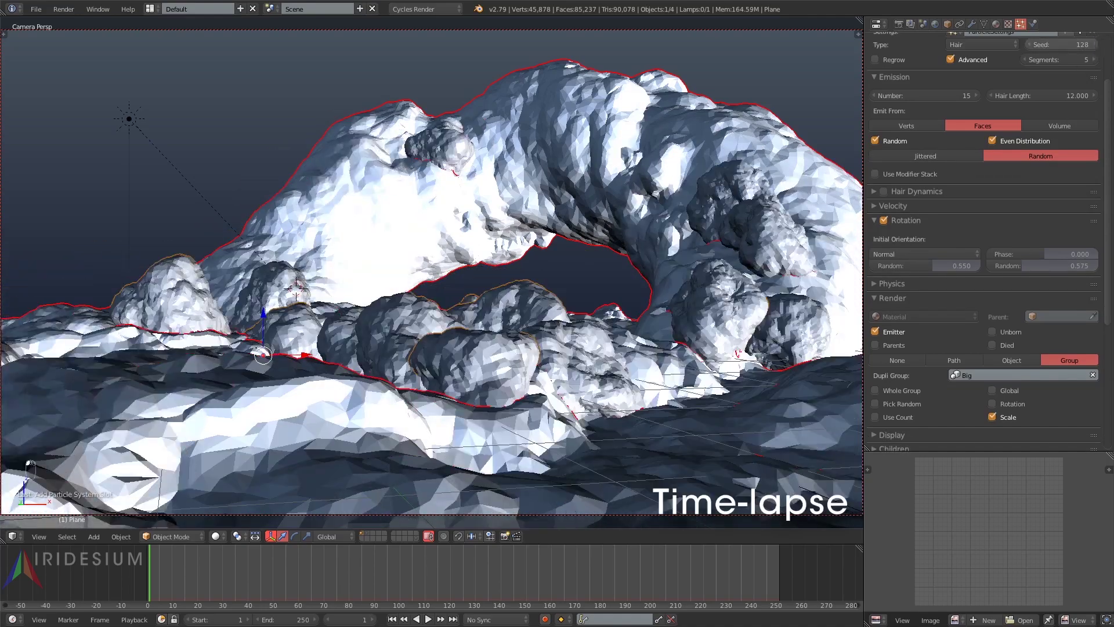
{"action": "left_click", "coordinate": [1094, 45]}
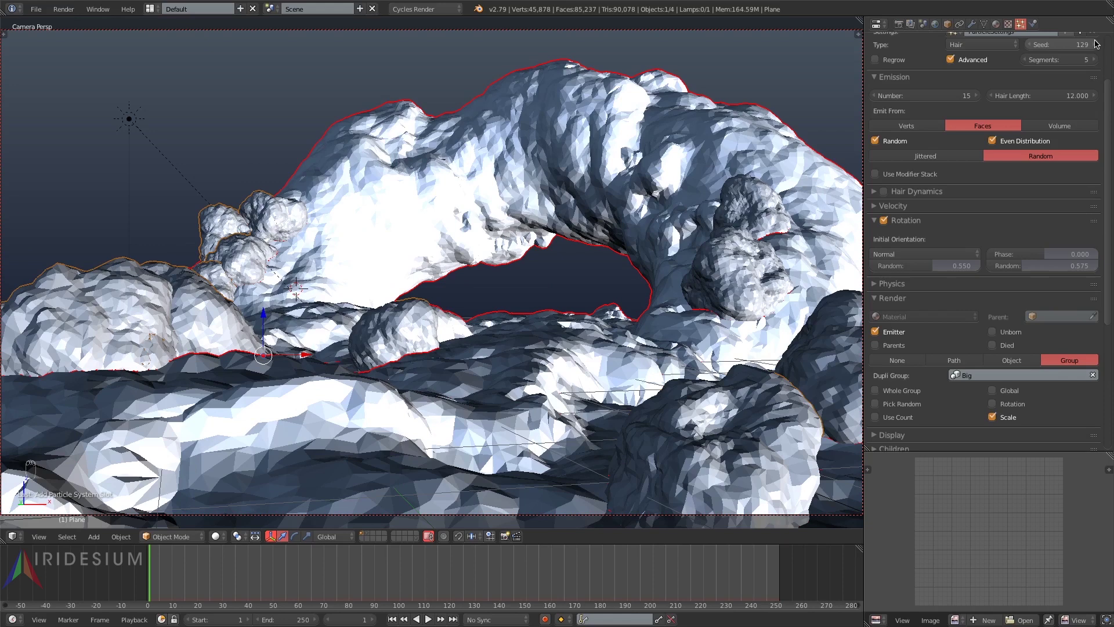
- Add random size variation to the large clumps in the Newtonian particle physics settings
{"action": "left_click", "coordinate": [916, 221]}
{"action": "left_click", "coordinate": [899, 235]}
{"action": "left_click", "coordinate": [900, 280]}
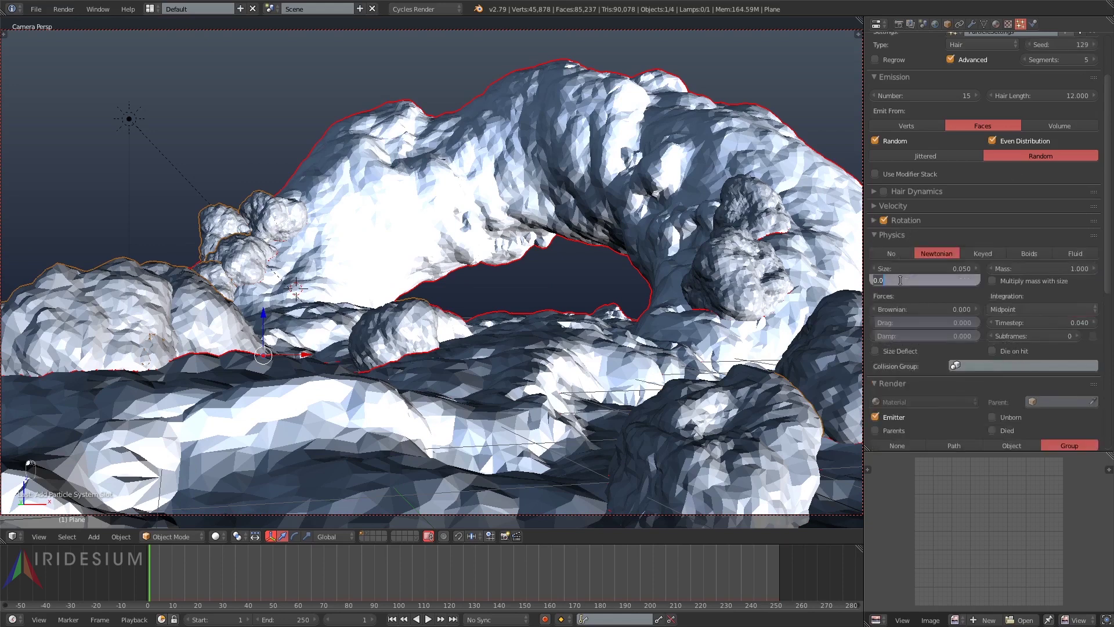
{"action": "type", "text": "3"}
{"action": "key", "text": "Return"}
{"action": "left_click", "coordinate": [884, 234]}
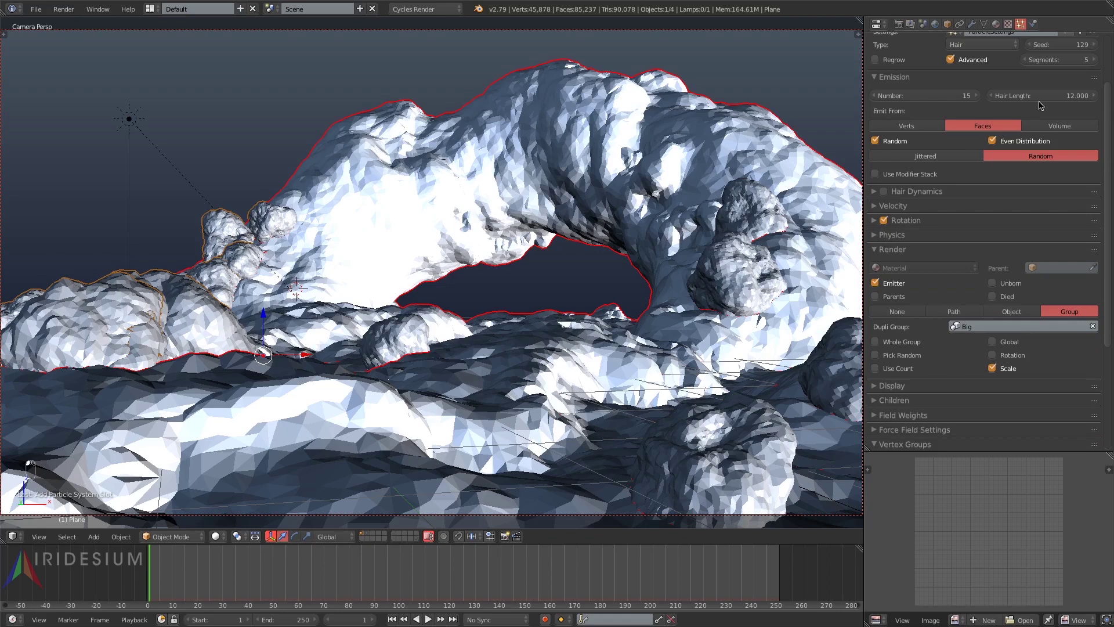
- Increase the number of large clump particles to 18 and save the file
{"action": "left_click", "coordinate": [977, 95]}
{"action": "left_click", "coordinate": [978, 96]}
{"action": "left_click", "coordinate": [977, 96]}
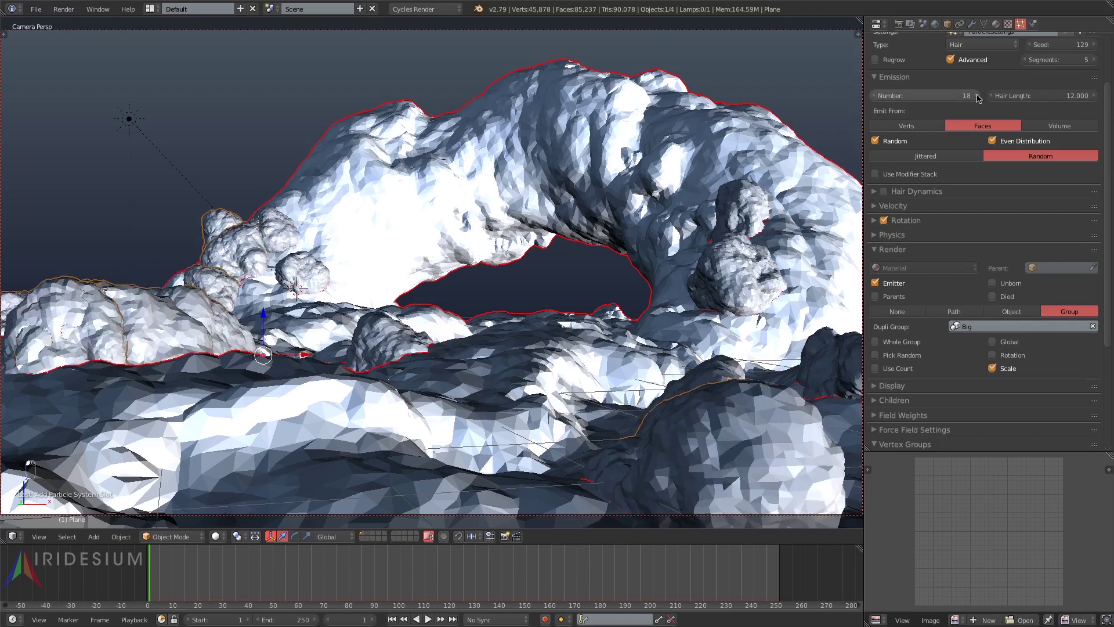
{"action": "left_click", "coordinate": [892, 249]}
{"action": "left_click", "coordinate": [905, 321]}
{"action": "key", "text": "ctrl+s"}
{"action": "left_click", "coordinate": [610, 233]}
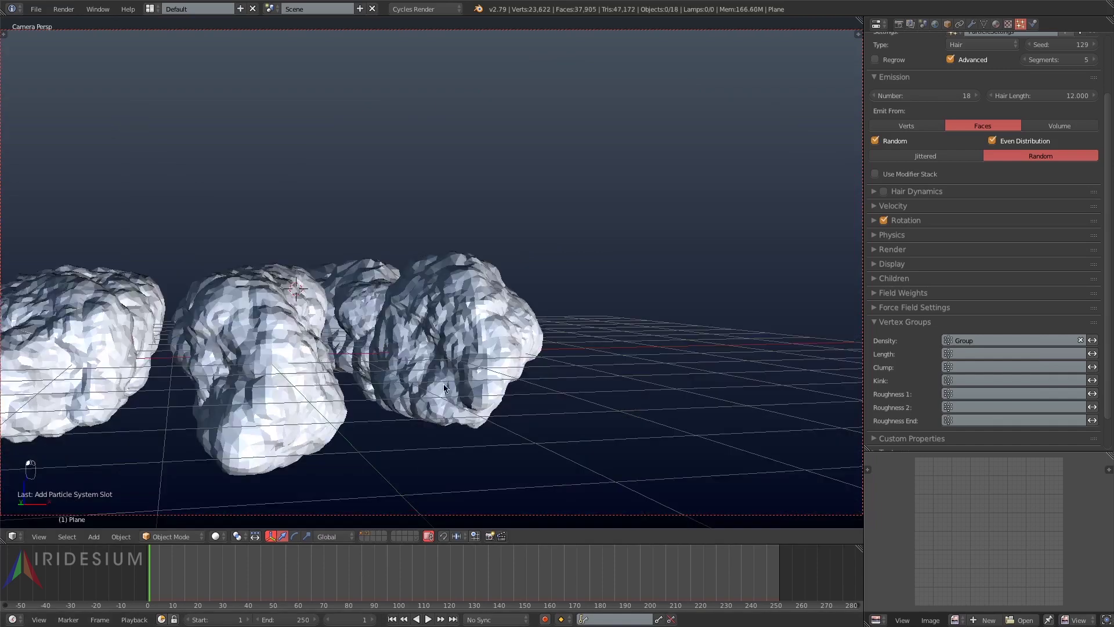
- Link the brown material of the rightmost clump to all the other clump objects
{"action": "right_click", "coordinate": [447, 388]}
{"action": "left_click", "coordinate": [996, 23]}
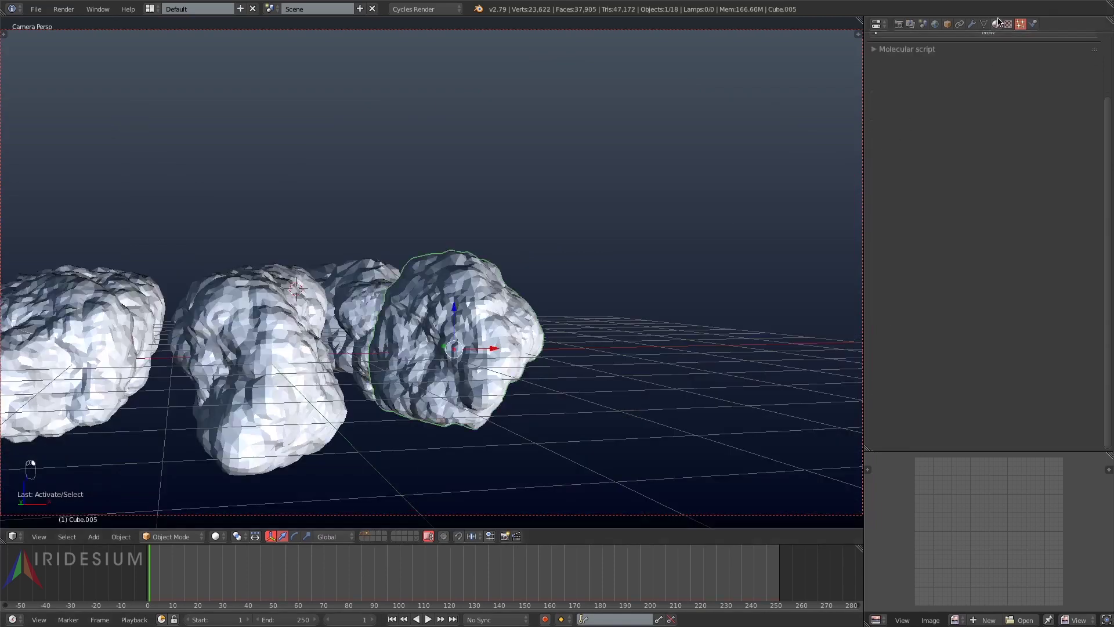
{"action": "left_click", "coordinate": [890, 104]}
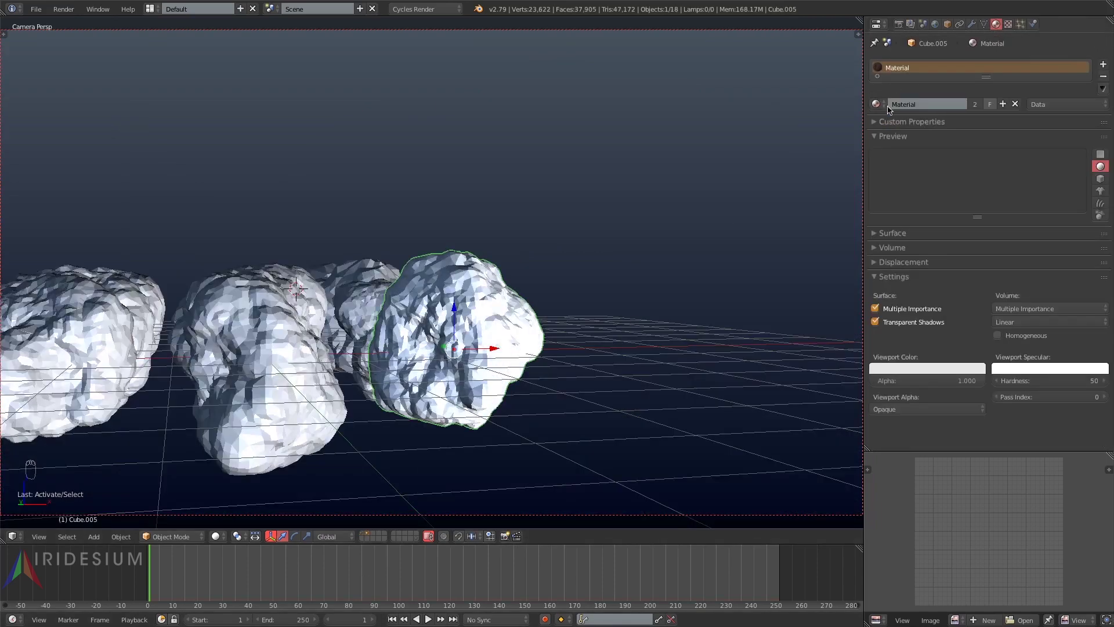
{"action": "key", "text": "a"}
{"action": "key", "text": "a"}
{"action": "key", "text": "ctrl+l"}
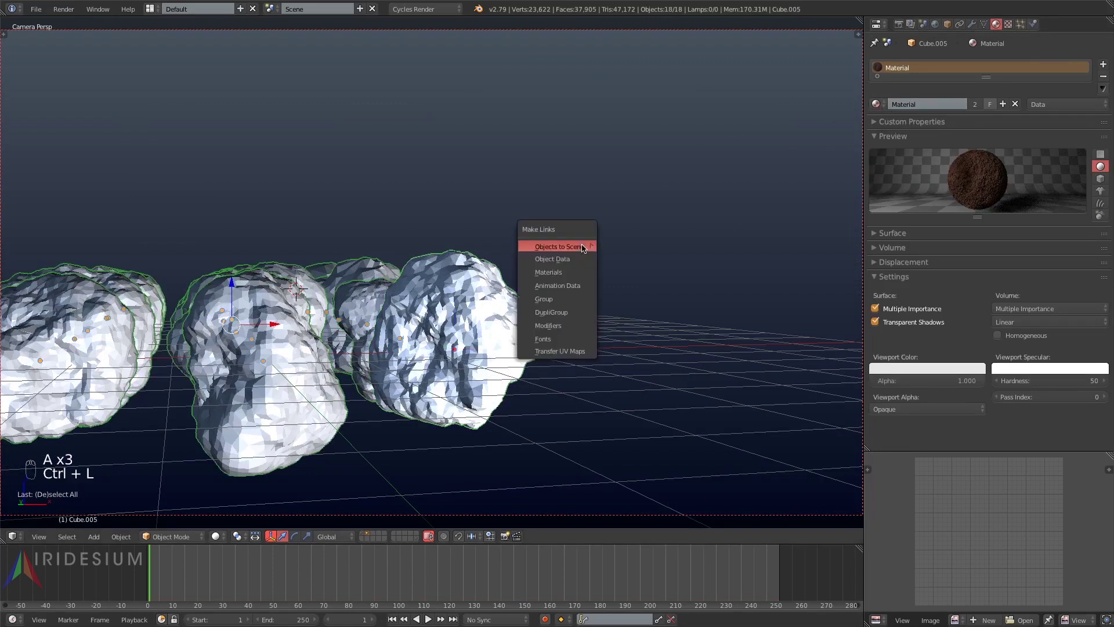
{"action": "left_click", "coordinate": [556, 278]}
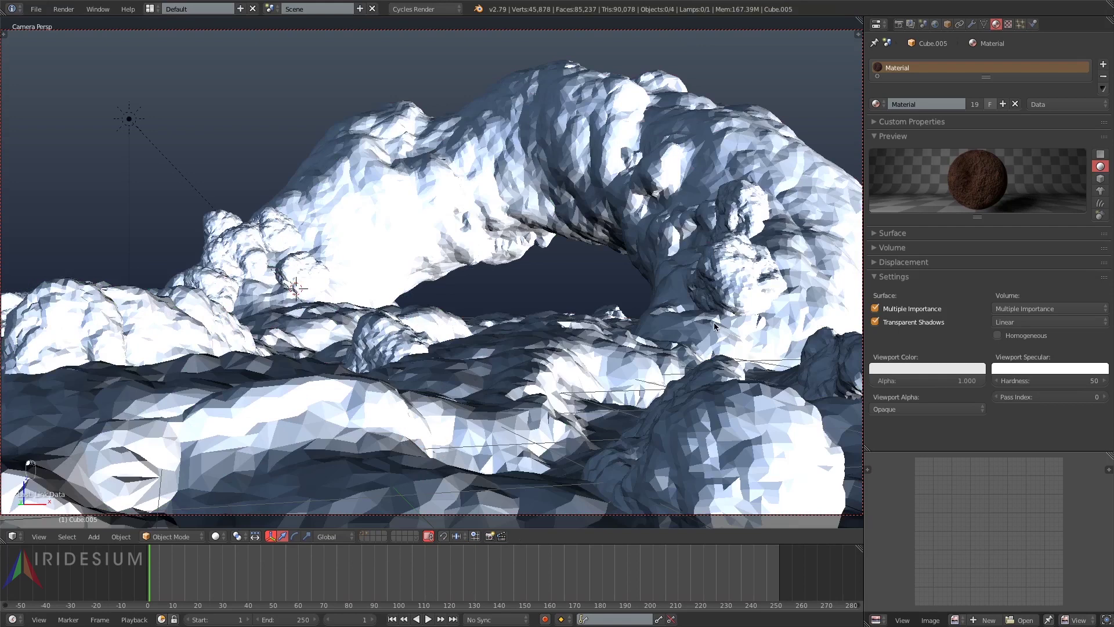
- Add a second particle system of type Hair to the terrain and enable its advanced settings
{"action": "right_click", "coordinate": [714, 326]}
{"action": "left_click", "coordinate": [1020, 23]}
{"action": "scroll", "coordinate": [1076, 65], "scroll_direction": "down", "scroll_amount": 2}
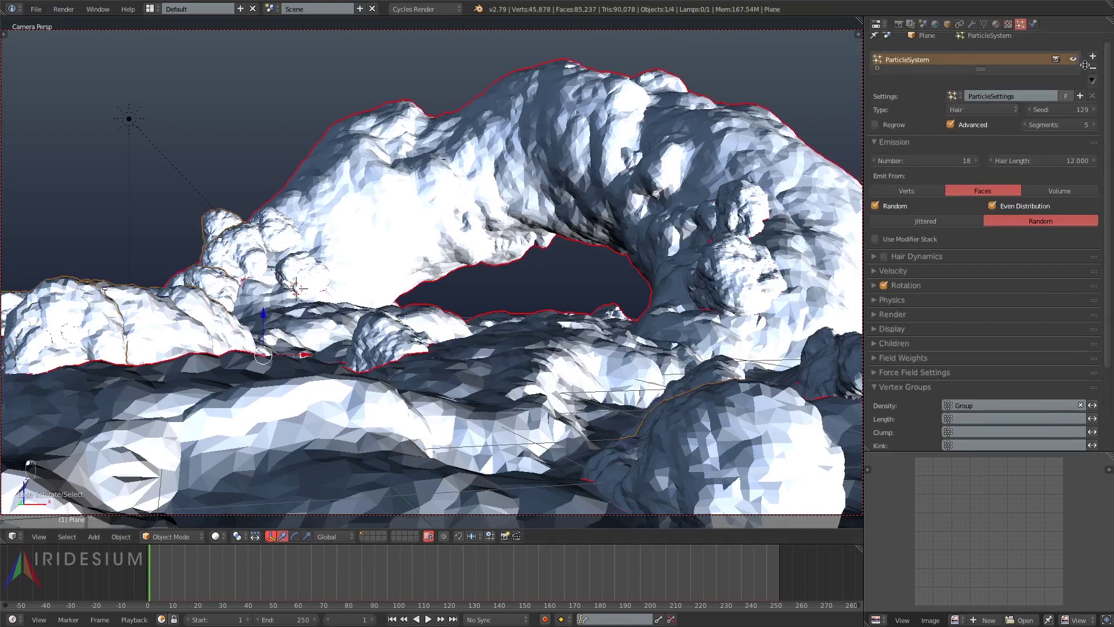
{"action": "left_click", "coordinate": [1092, 57]}
{"action": "left_click", "coordinate": [983, 110]}
{"action": "left_click", "coordinate": [981, 86]}
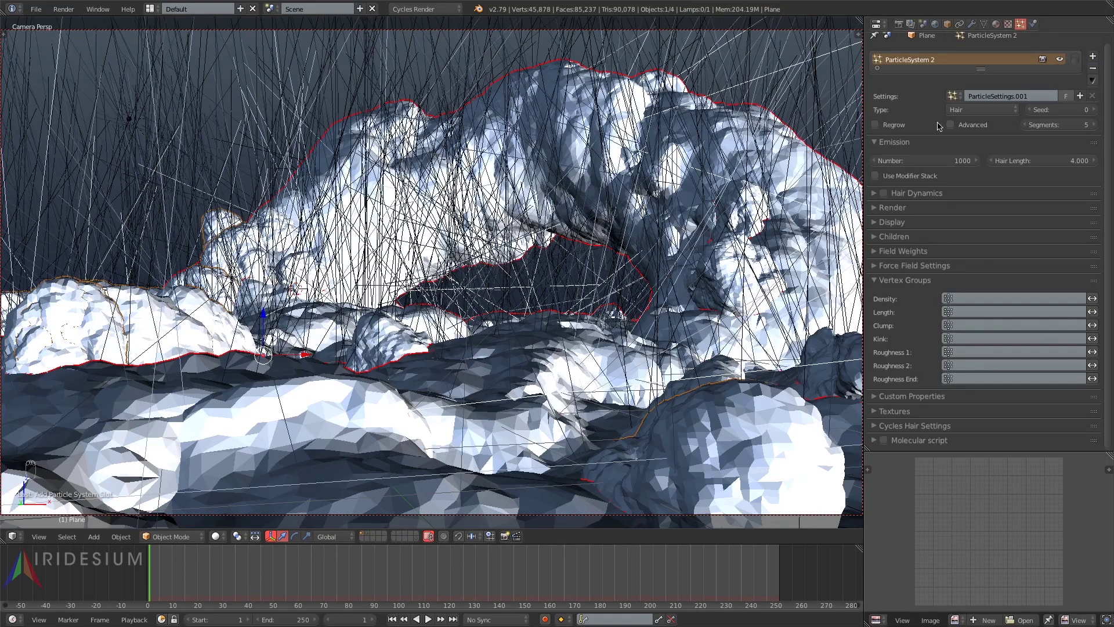
{"action": "left_click", "coordinate": [950, 124]}
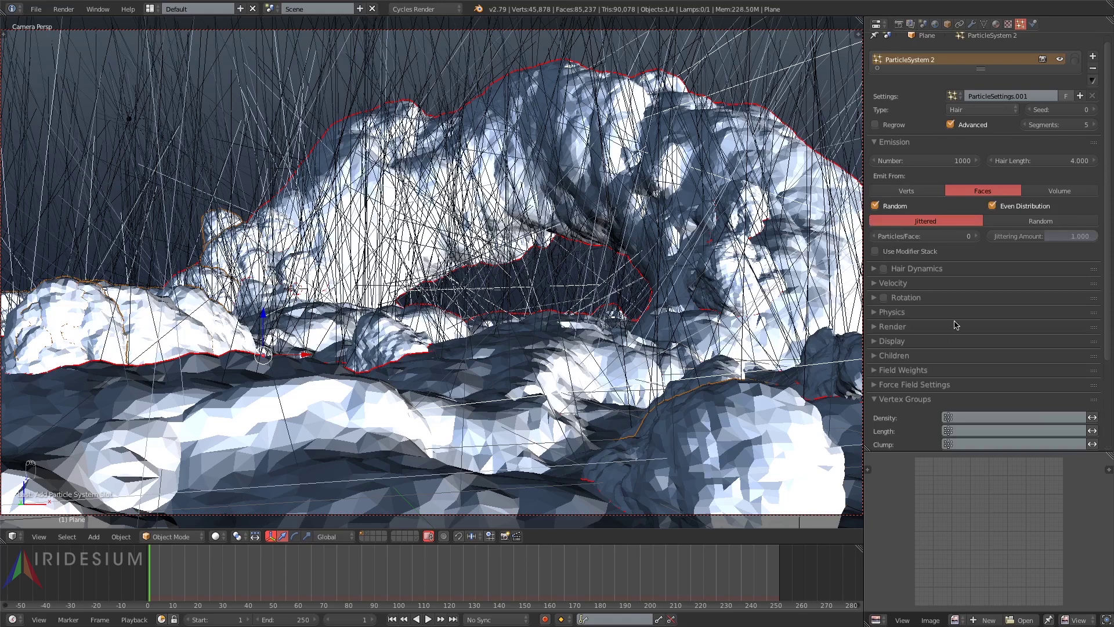
- Limit the second system's density to the painted vertex group and set the particle number to 200
{"action": "left_click", "coordinate": [950, 417]}
{"action": "left_click", "coordinate": [949, 434]}
{"action": "left_click", "coordinate": [905, 401]}
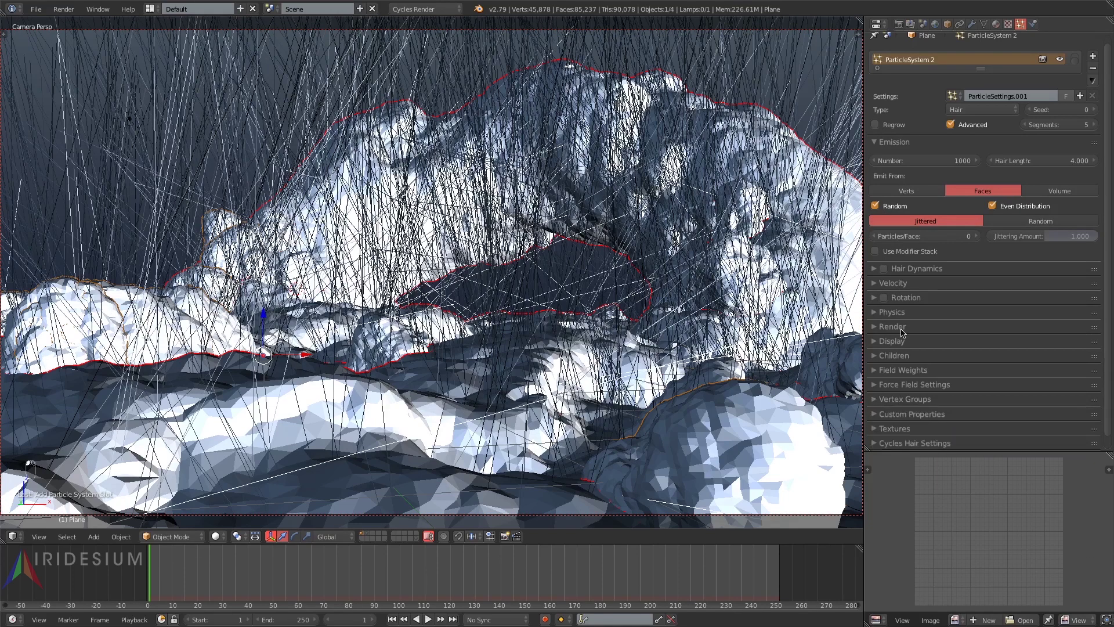
{"action": "left_click", "coordinate": [935, 165]}
{"action": "type", "text": "200"}
{"action": "key", "text": "Return"}
- Render the second system's particles as the Med group with object rotation enabled
{"action": "left_click", "coordinate": [906, 327]}
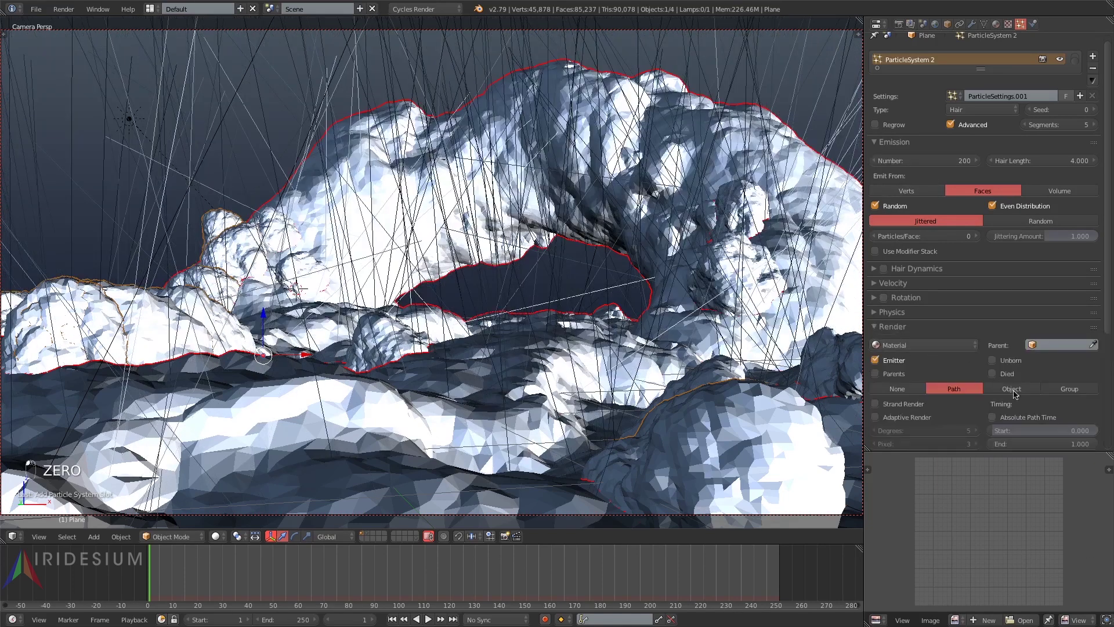
{"action": "left_click", "coordinate": [1069, 389]}
{"action": "left_click", "coordinate": [978, 404]}
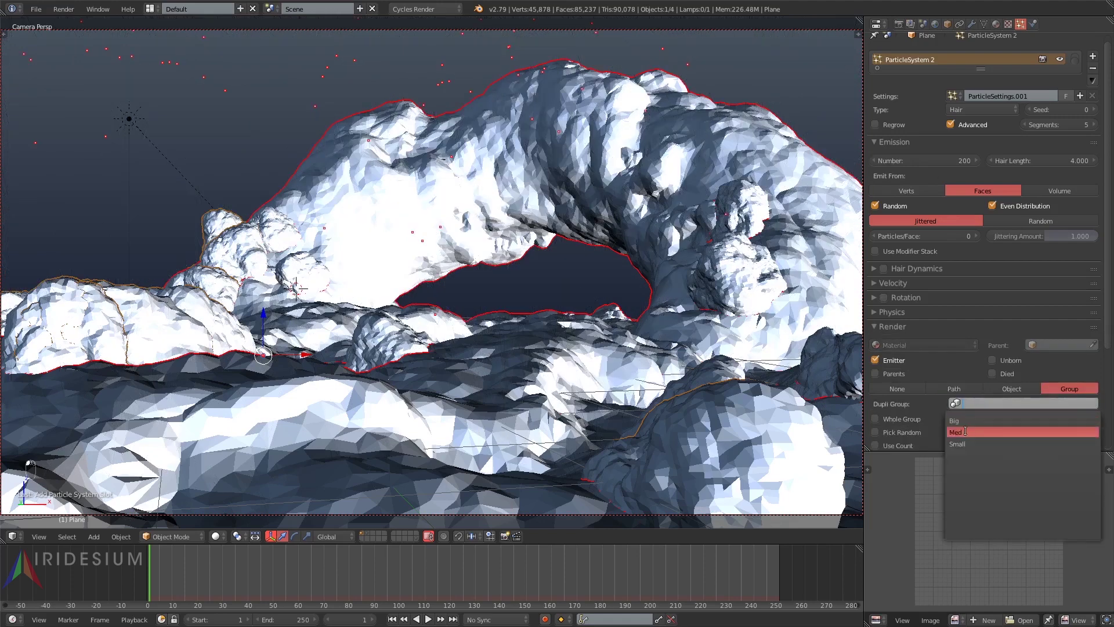
{"action": "left_click", "coordinate": [967, 431]}
{"action": "left_click", "coordinate": [993, 433]}
- Enable rotation for the medium clumps with Normal orientation, randomness of 0.153 and phase randomness of 1.832
{"action": "left_click", "coordinate": [876, 298]}
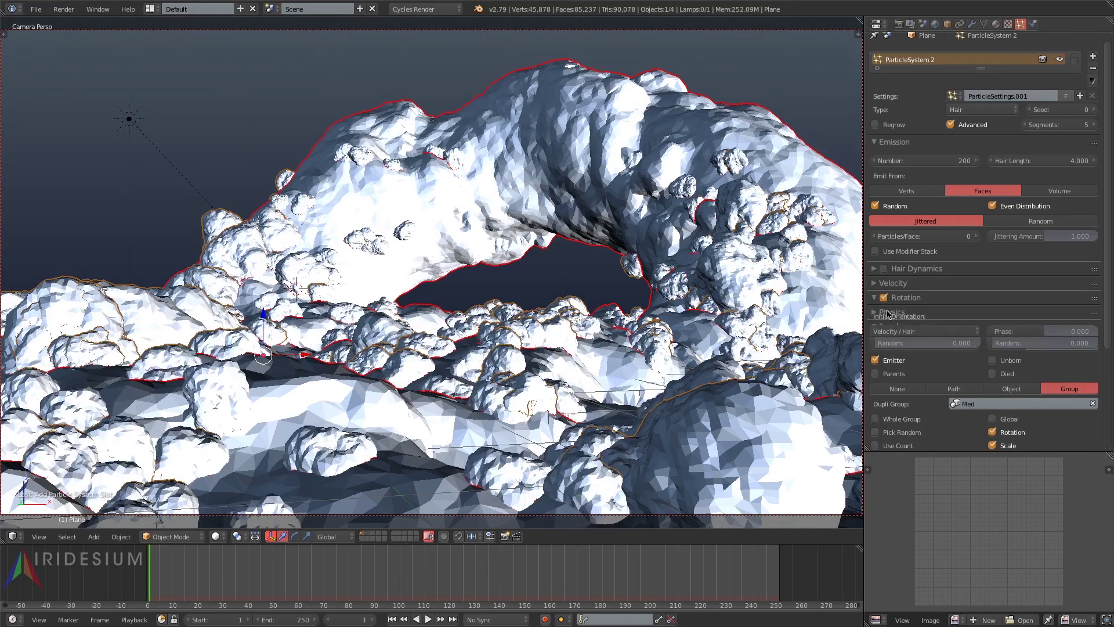
{"action": "left_click", "coordinate": [923, 331]}
{"action": "left_click", "coordinate": [894, 304]}
{"action": "left_click_drag", "start_coordinate": [1013, 342], "coordinate": [1089, 342]}
{"action": "left_click_drag", "start_coordinate": [938, 343], "coordinate": [957, 343]}
- Set the medium clumps' hair length to 2
{"action": "left_click", "coordinate": [1014, 161]}
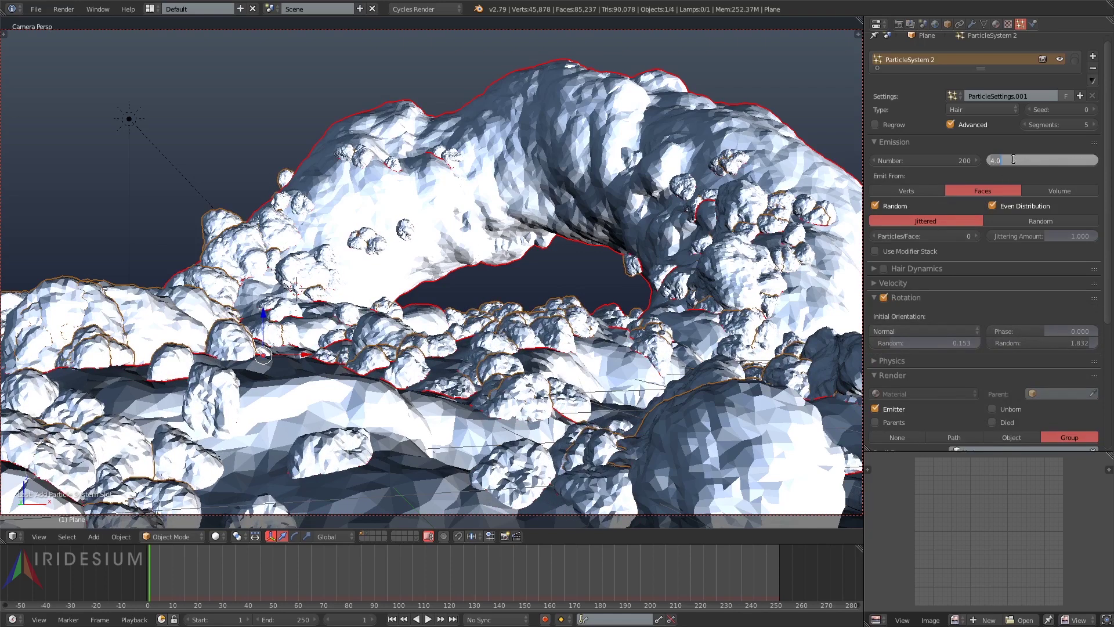
{"action": "type", "text": "2"}
{"action": "key", "text": "Return"}
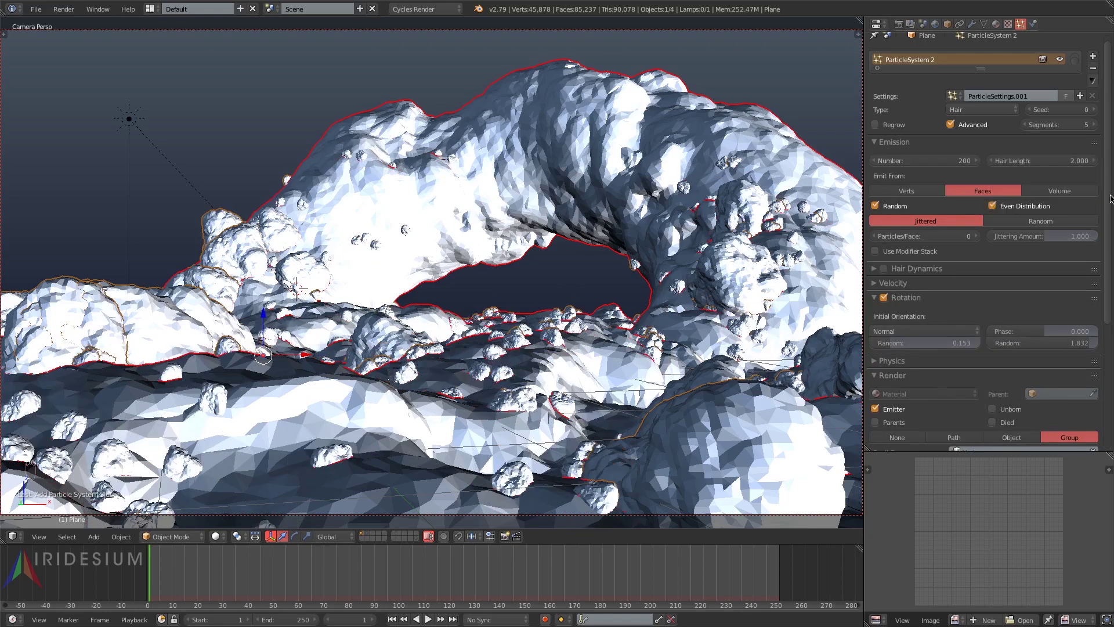
{"action": "scroll", "coordinate": [910, 281], "scroll_direction": "down", "scroll_amount": 1}
{"action": "left_click", "coordinate": [906, 279]}
{"action": "left_click", "coordinate": [897, 293]}
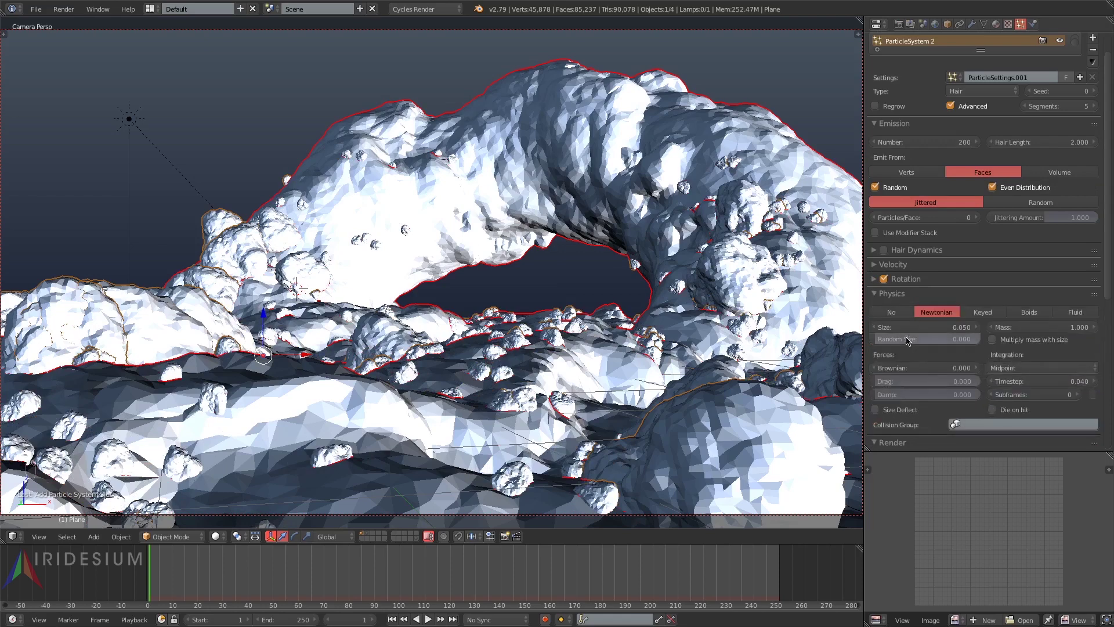
{"action": "left_click", "coordinate": [958, 294]}
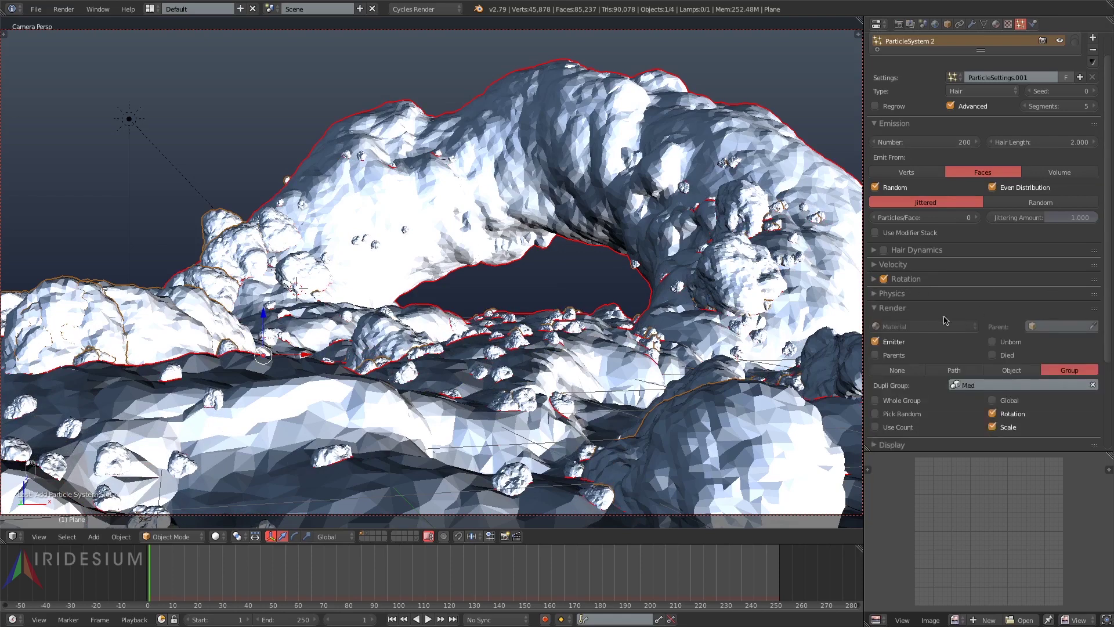
- Give the second particle system Interpolated children
{"action": "left_click", "coordinate": [912, 309]}
{"action": "left_click", "coordinate": [899, 337]}
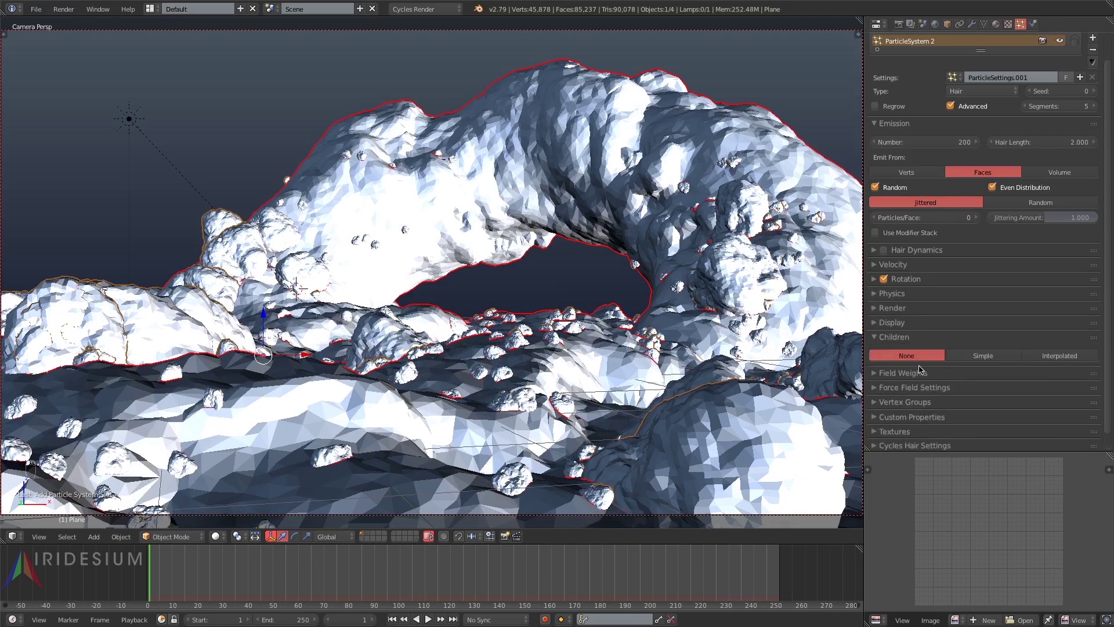
{"action": "left_click", "coordinate": [983, 355]}
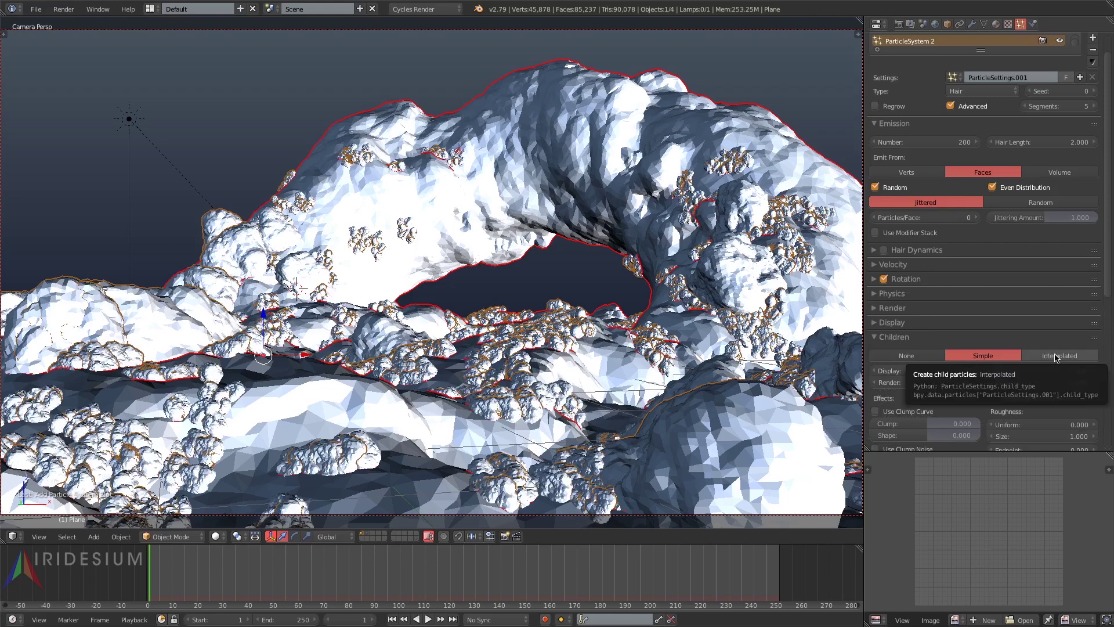
{"action": "left_click", "coordinate": [1056, 356]}
- Set the particle number to 100 and the rendered children to 10
{"action": "left_click", "coordinate": [958, 143]}
{"action": "type", "text": "100"}
{"action": "key", "text": "Return"}
{"action": "left_click", "coordinate": [945, 385]}
{"action": "type", "text": "10"}
{"action": "key", "text": "Return"}
- Set the children's clump to about -0.196, length to 0.575, threshold to 0.381 and endpoint roughness to 0.057
{"action": "left_click_drag", "start_coordinate": [937, 440], "coordinate": [907, 439]}
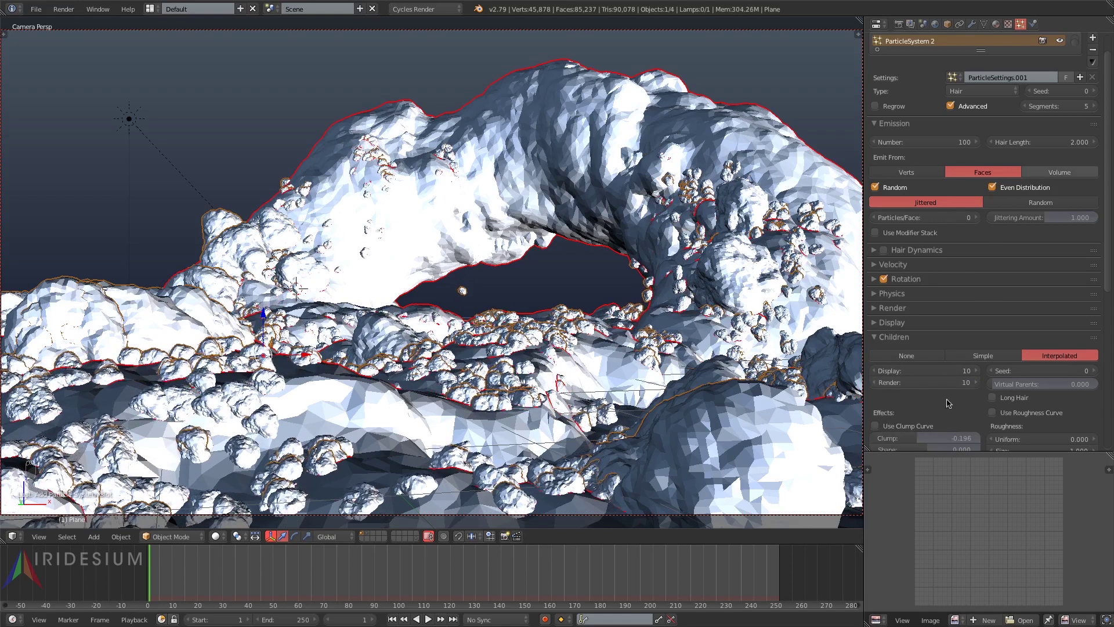
{"action": "scroll", "coordinate": [949, 403], "scroll_direction": "down", "scroll_amount": 4}
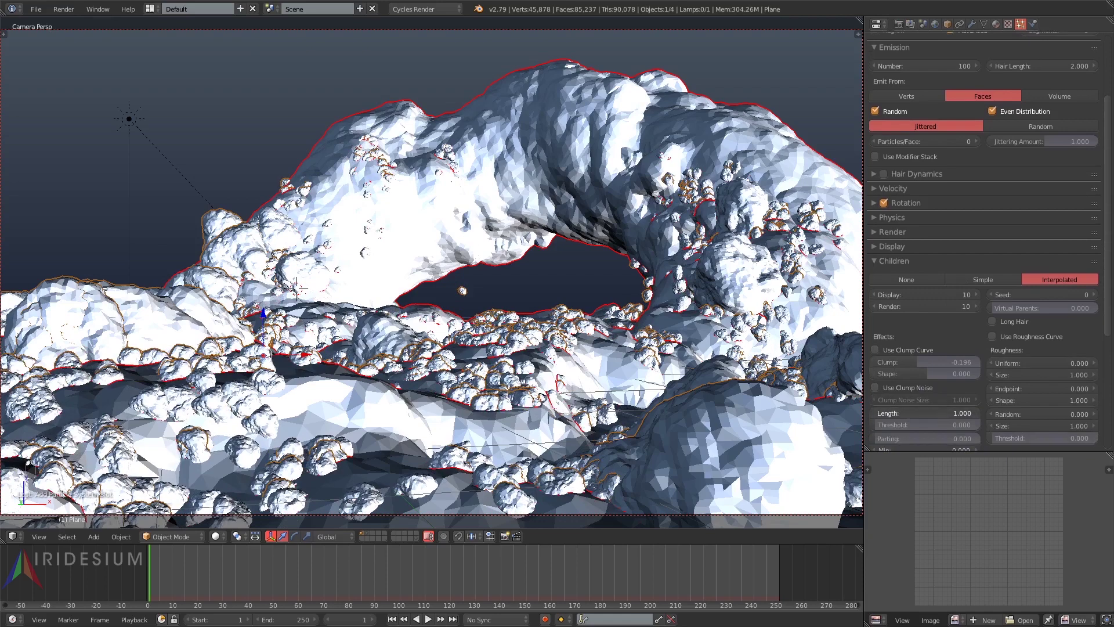
{"action": "mouse_move", "coordinate": [894, 413]}
{"action": "left_mouse_down"}
{"action": "mouse_move", "coordinate": [874, 413]}
{"action": "mouse_move", "coordinate": [885, 425]}
{"action": "mouse_move", "coordinate": [916, 425]}
{"action": "mouse_move", "coordinate": [905, 413]}
{"action": "left_mouse_up"}
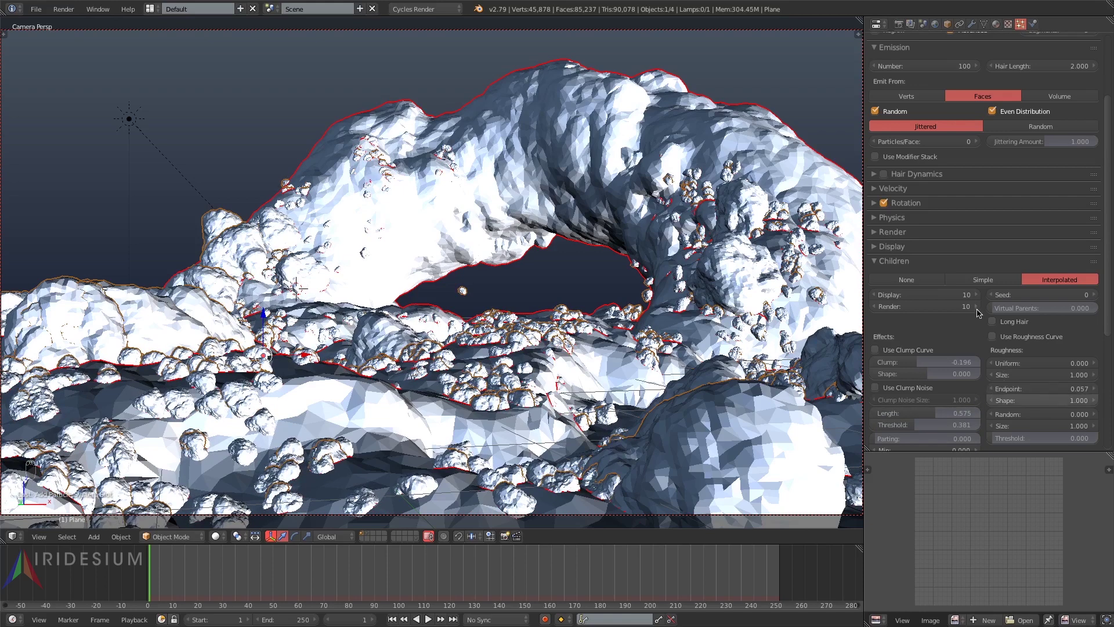
- Try a hair length of 1.5 for the medium clumps and return it to 2
{"action": "left_click_drag", "start_coordinate": [1107, 293], "coordinate": [1107, 195]}
{"action": "left_click", "coordinate": [1025, 170]}
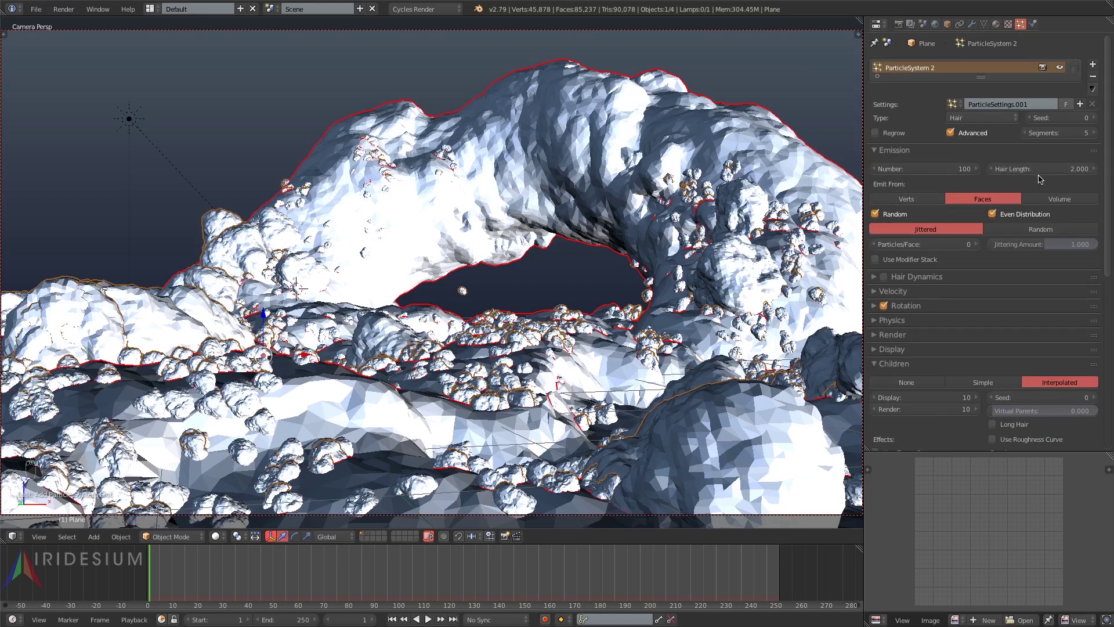
{"action": "type", "text": "1.5"}
{"action": "key", "text": "Return"}
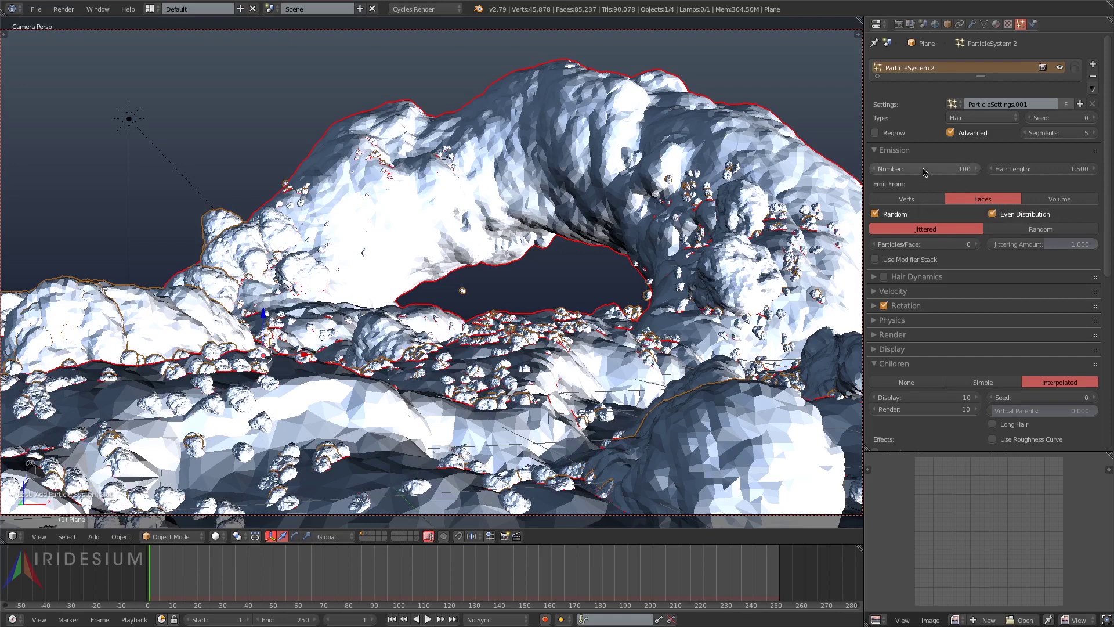
{"action": "left_click", "coordinate": [1032, 170]}
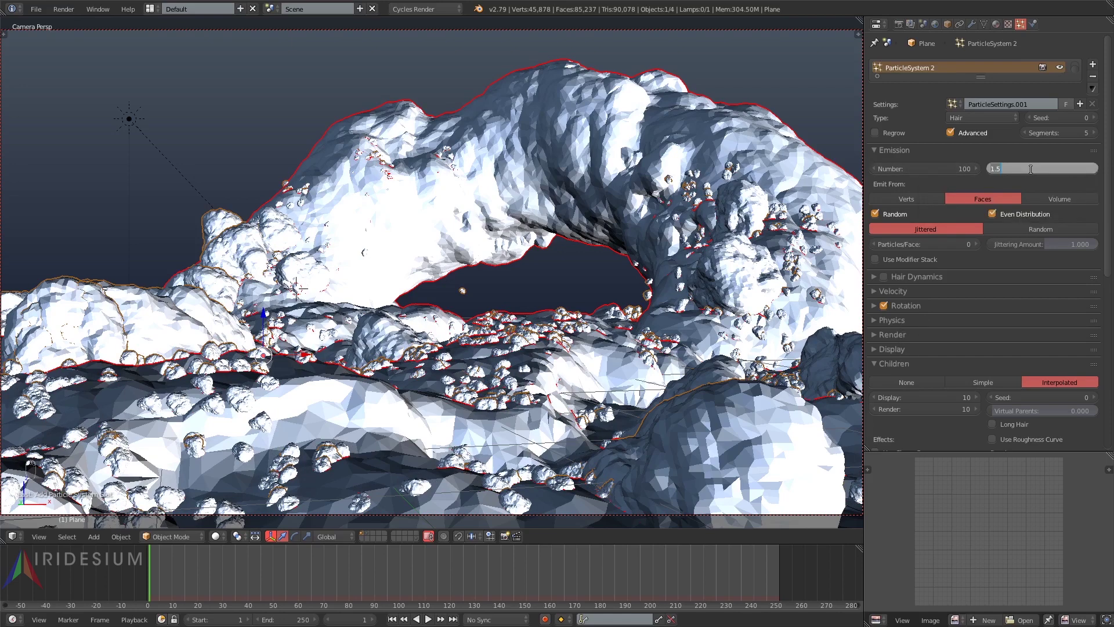
{"action": "type", "text": "2"}
{"action": "key", "text": "Return"}
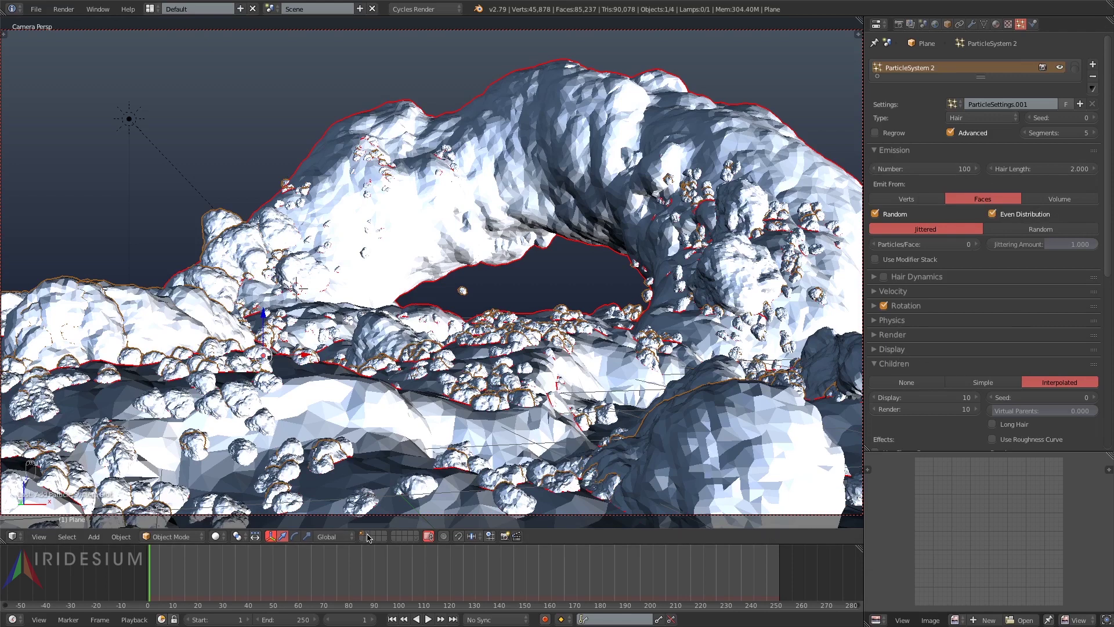
- Set the medium clumps' particle number to 50 and distribute them with the Random method
{"action": "left_click", "coordinate": [928, 168]}
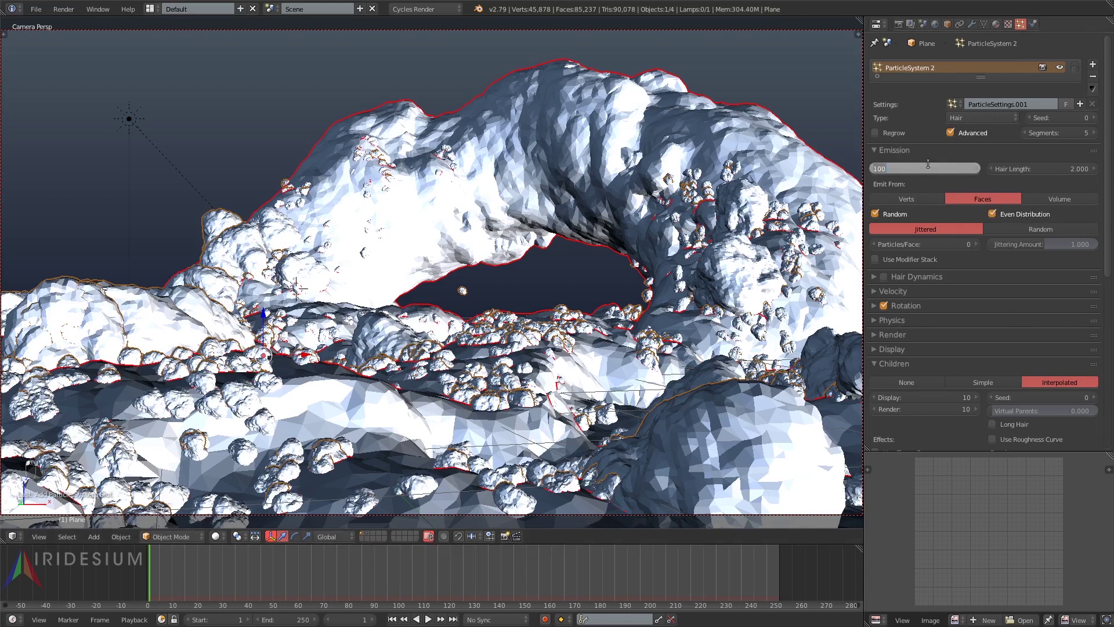
{"action": "type", "text": "50"}
{"action": "key", "text": "Return"}
{"action": "left_click", "coordinate": [993, 231]}
- Increase the medium clumps' orientation randomness slightly and raise the particle seed to 3
{"action": "left_click", "coordinate": [901, 295]}
{"action": "left_click_drag", "start_coordinate": [890, 339], "coordinate": [905, 339]}
{"action": "left_click", "coordinate": [923, 294]}
{"action": "left_click", "coordinate": [1092, 117]}
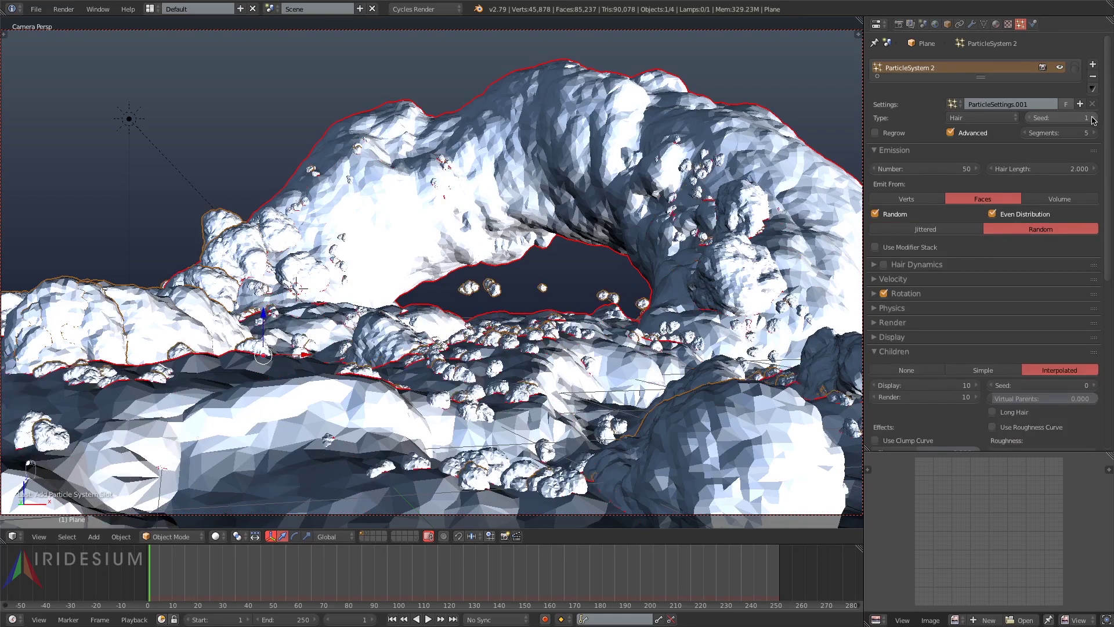
{"action": "left_click", "coordinate": [1091, 118]}
{"action": "left_click", "coordinate": [1090, 117]}
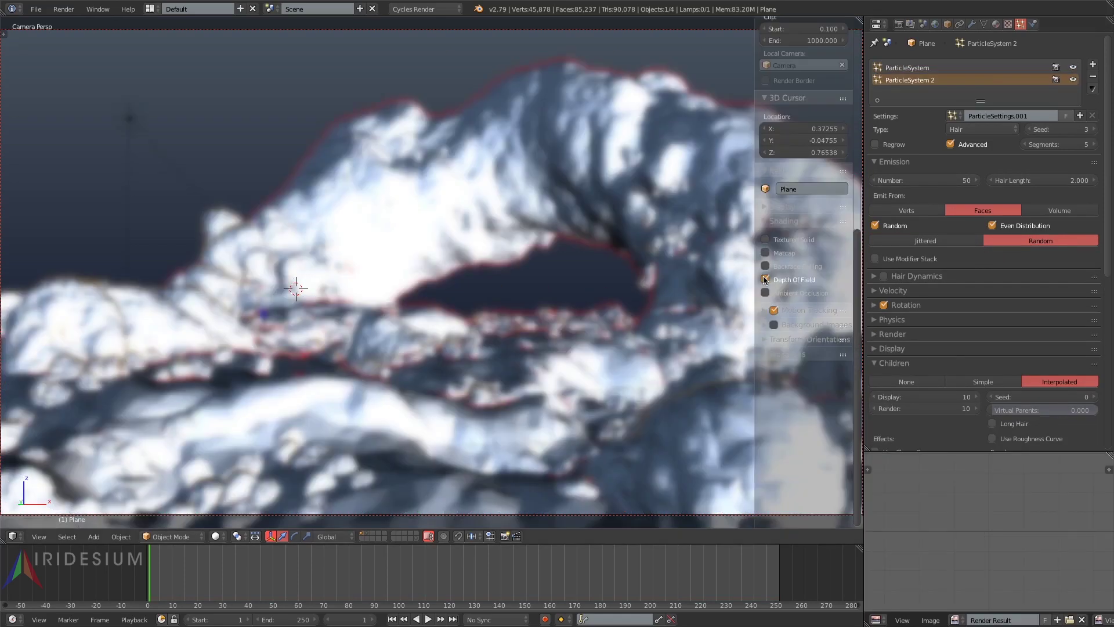
- Turn off the viewport's depth of field and shade the viewport with a matcap
{"action": "left_click", "coordinate": [765, 279]}
{"action": "left_click", "coordinate": [765, 253]}
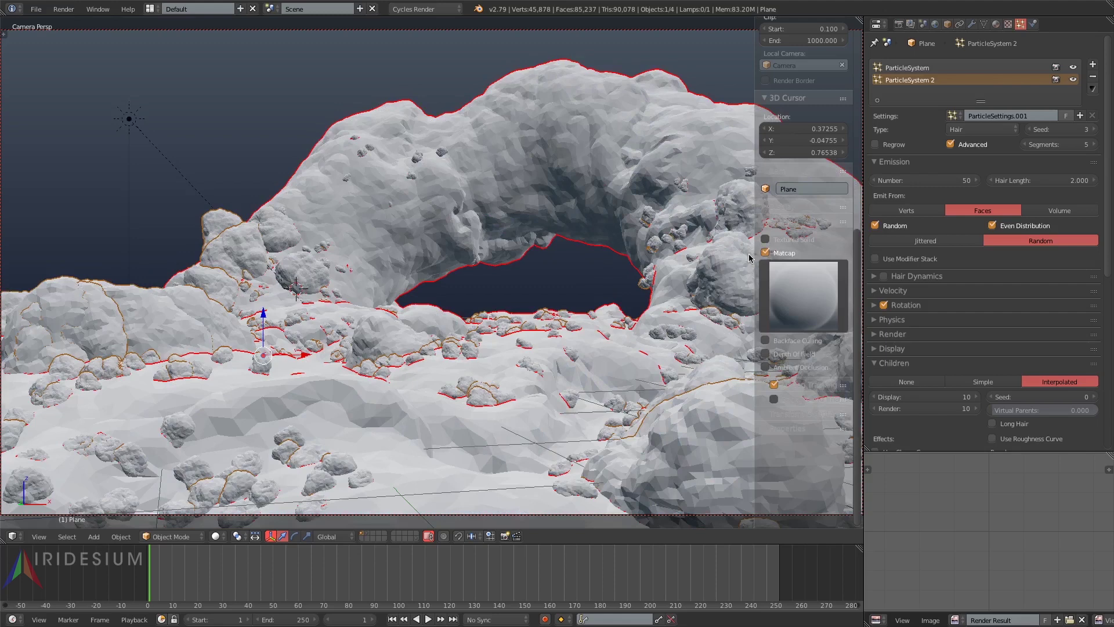
{"action": "key", "text": "n"}
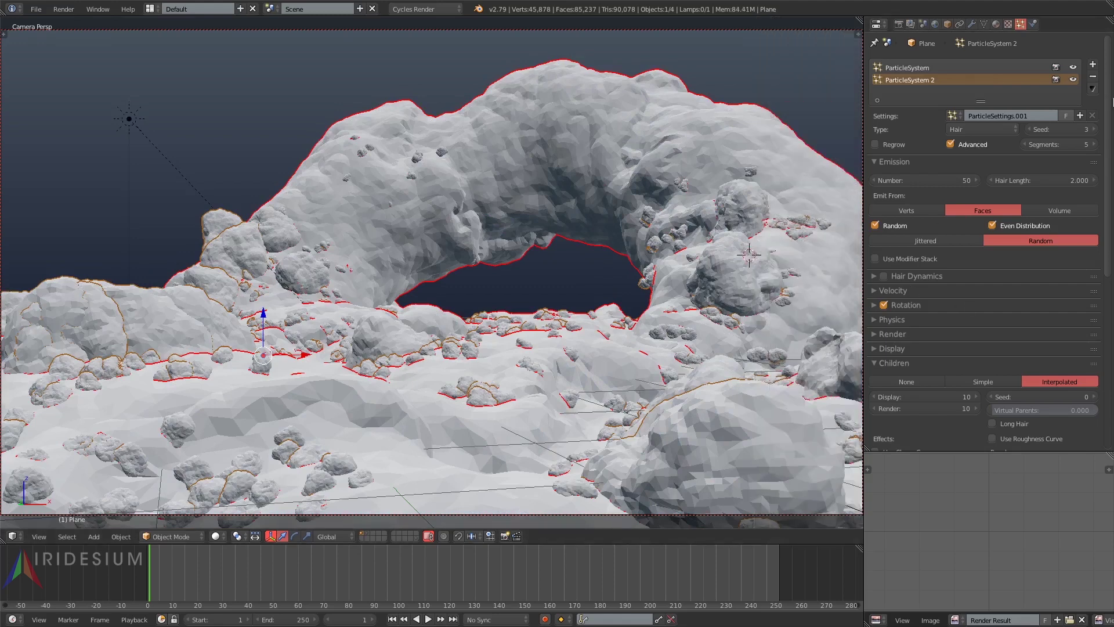
- Add a third particle system to the terrain as Hair with advanced settings, and limit its density with the painted vertex group
{"action": "left_click", "coordinate": [1094, 66]}
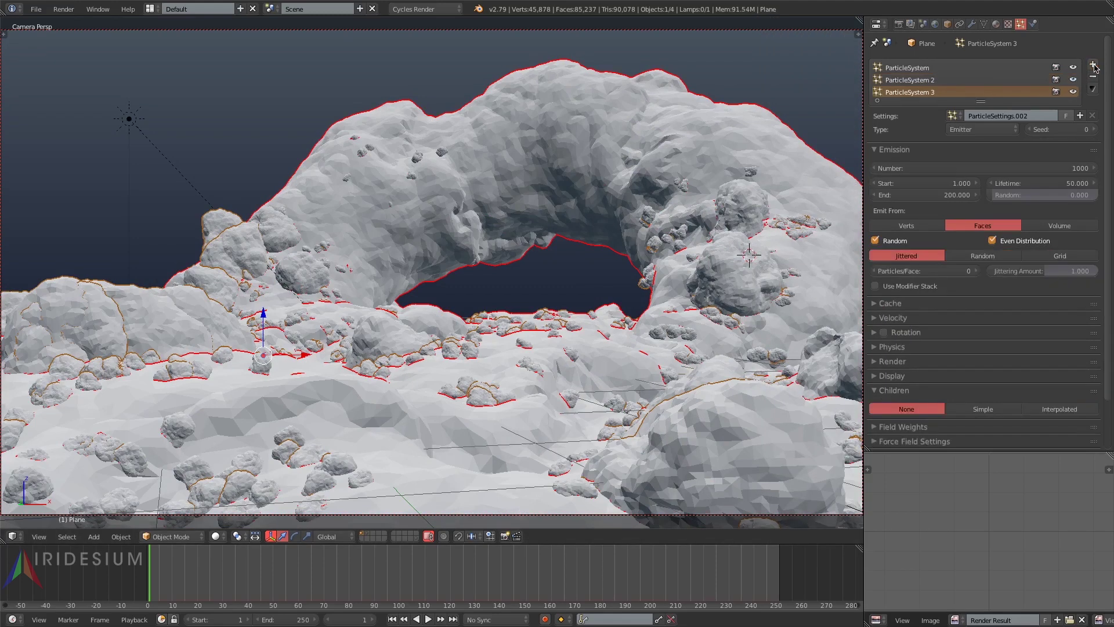
{"action": "left_click", "coordinate": [962, 131]}
{"action": "left_click", "coordinate": [968, 106]}
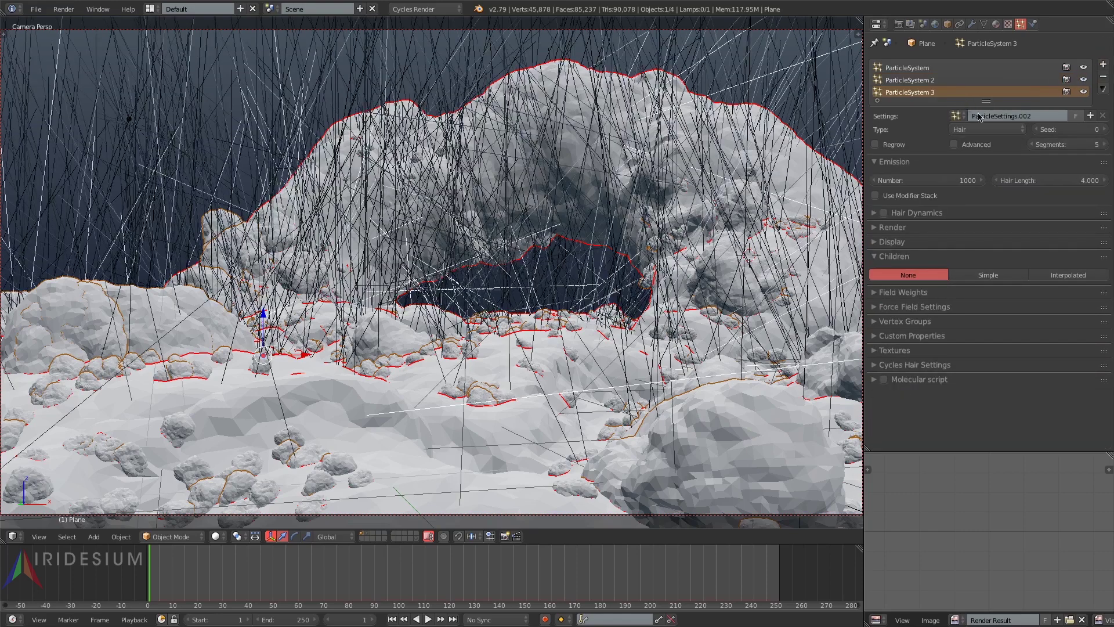
{"action": "left_click", "coordinate": [952, 145]}
{"action": "left_click", "coordinate": [903, 377]}
{"action": "left_click", "coordinate": [902, 419]}
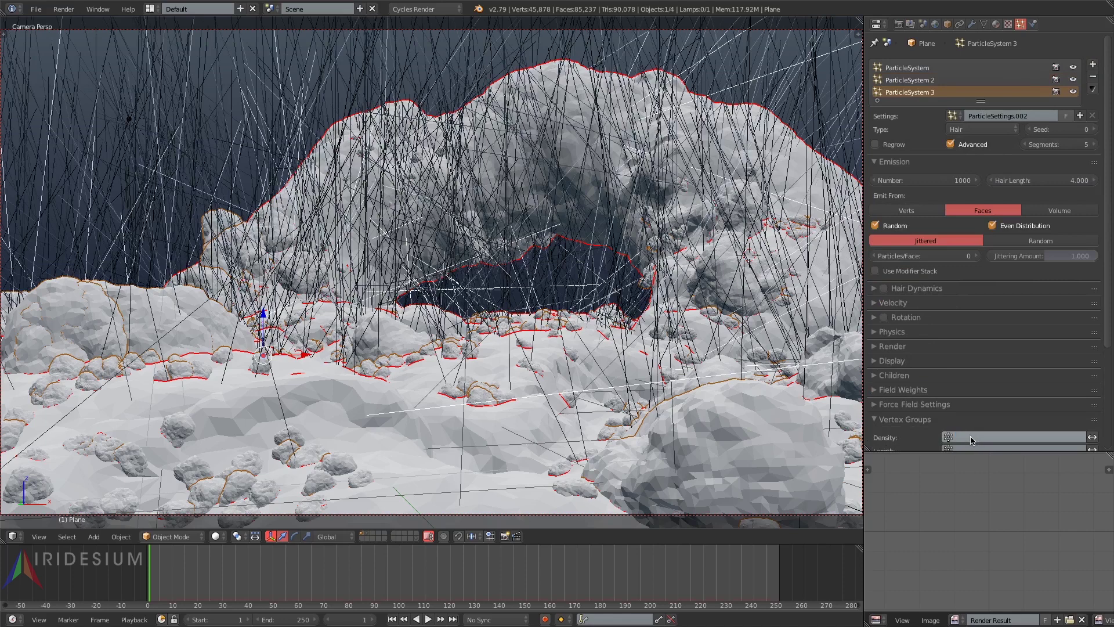
{"action": "left_click", "coordinate": [970, 440]}
{"action": "left_click", "coordinate": [952, 453]}
{"action": "left_click", "coordinate": [901, 419]}
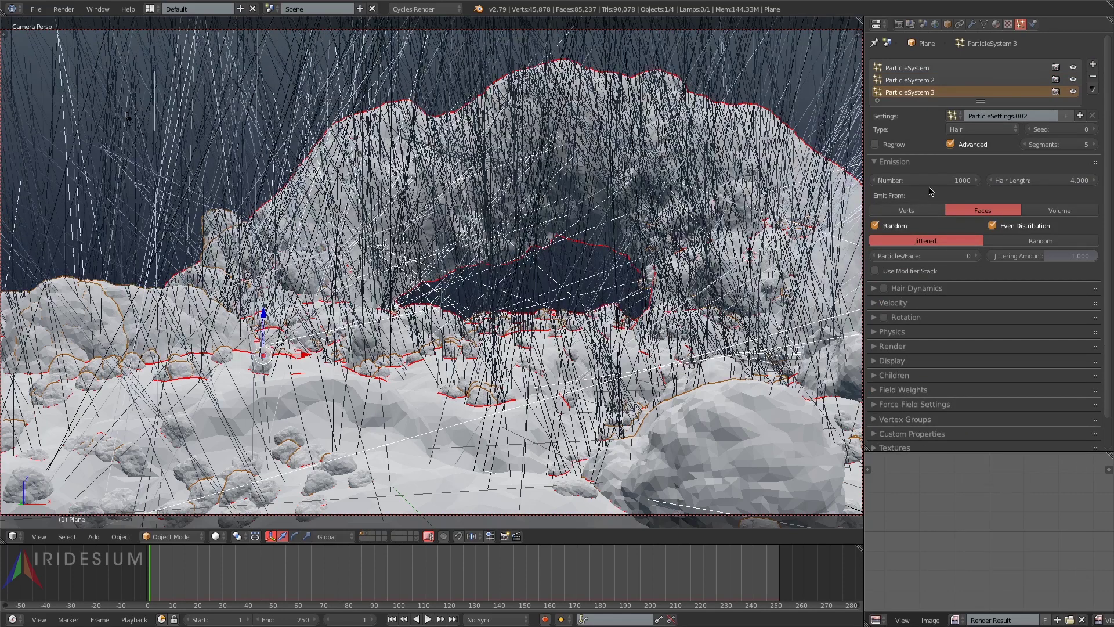
- Hide the first two particle systems in the viewport and render the third system's particles from the Small group
{"action": "left_click", "coordinate": [1073, 68]}
{"action": "left_click", "coordinate": [1073, 79]}
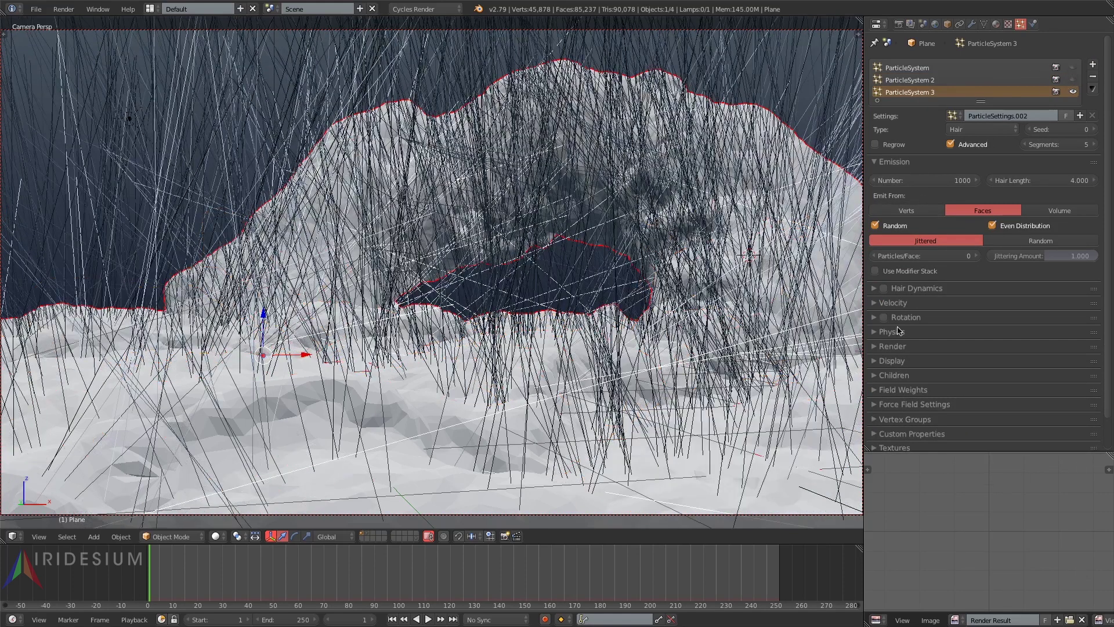
{"action": "left_click", "coordinate": [893, 347]}
{"action": "left_click", "coordinate": [1078, 409]}
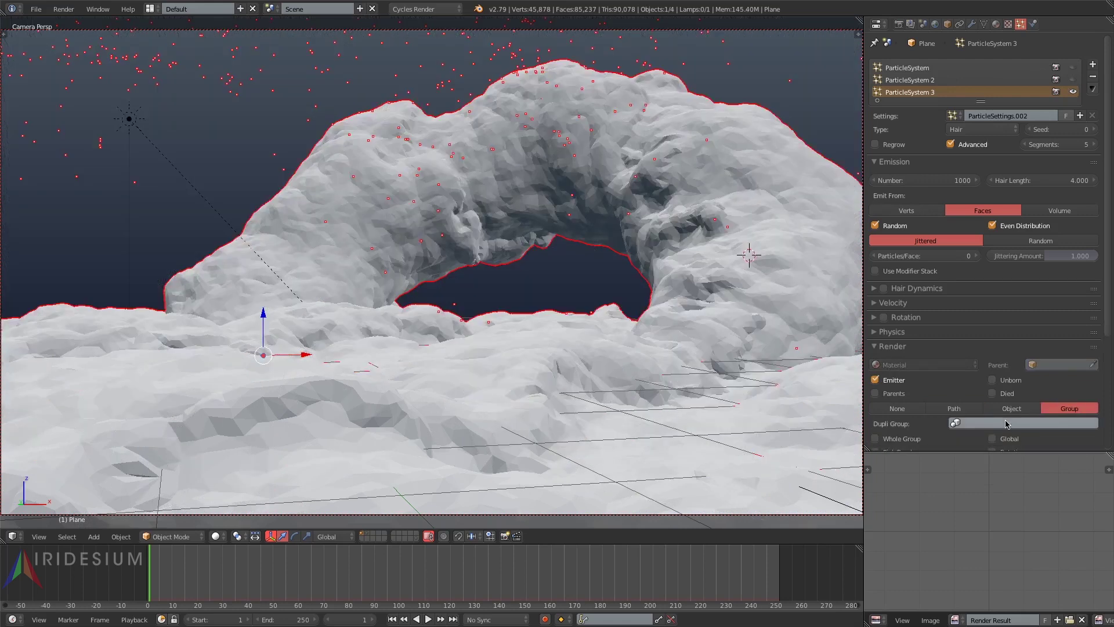
{"action": "left_click", "coordinate": [992, 422]}
{"action": "left_click", "coordinate": [957, 463]}
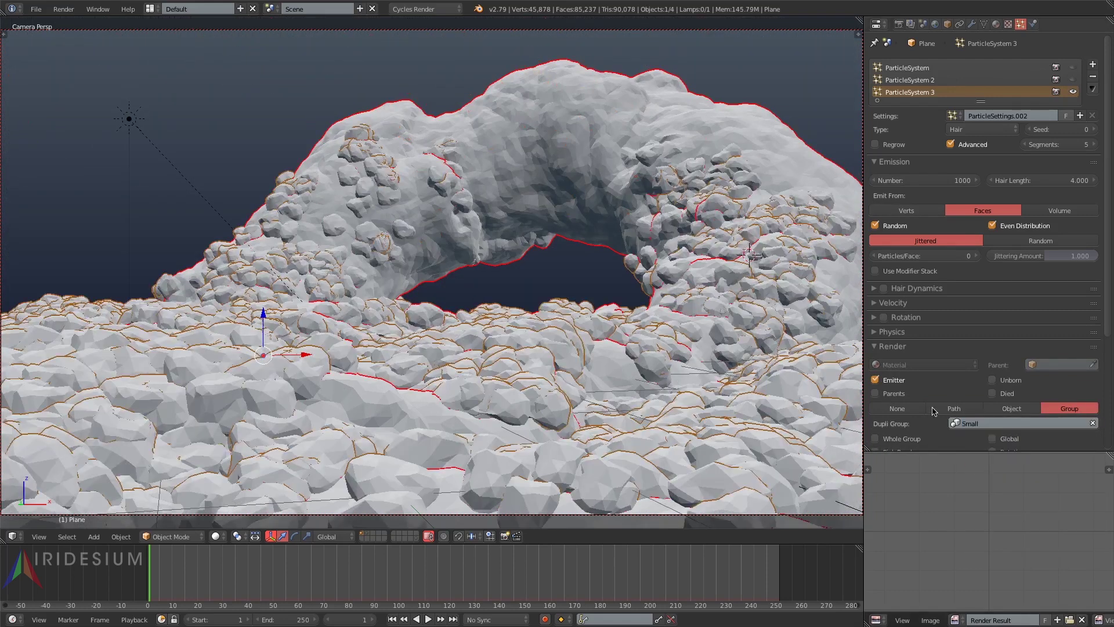
- Set the small clumps' hair length to 0.5 and their random size to 0.4
{"action": "left_click", "coordinate": [888, 348]}
{"action": "left_click_drag", "start_coordinate": [1061, 177], "coordinate": [1039, 177]}
{"action": "left_click", "coordinate": [1061, 176]}
{"action": "type", "text": ".5"}
{"action": "key", "text": "Return"}
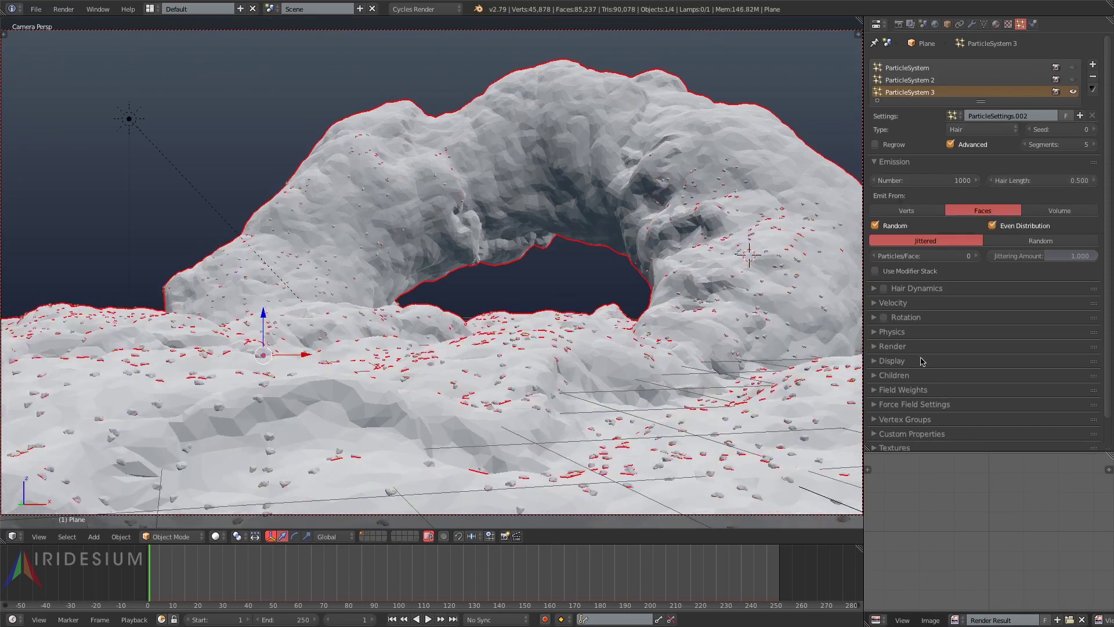
{"action": "left_click", "coordinate": [892, 331]}
{"action": "left_click", "coordinate": [937, 378]}
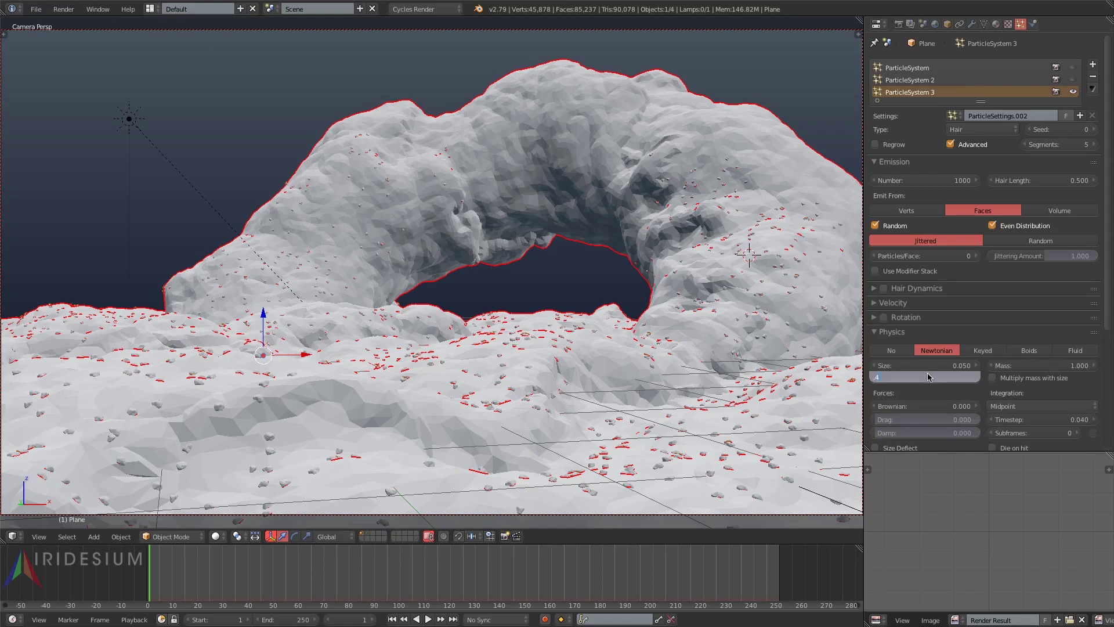
{"action": "key", "text": "Return"}
{"action": "left_click", "coordinate": [892, 331]}
- Give the small clumps Simple children with a render amount of 10, and set the particle number to 500
{"action": "left_click", "coordinate": [888, 376]}
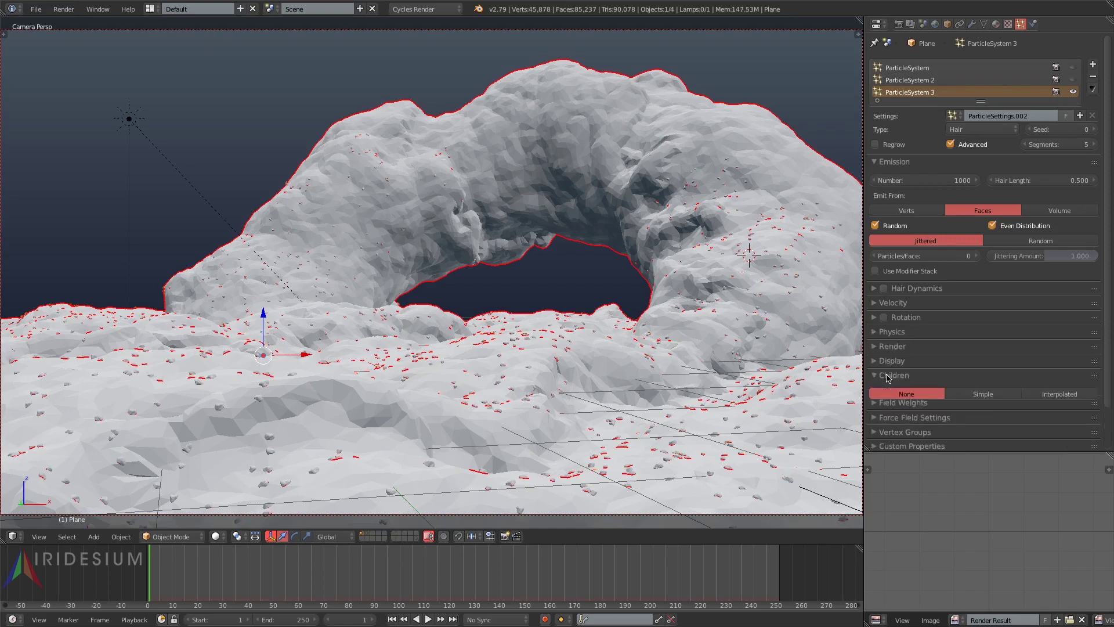
{"action": "left_click", "coordinate": [998, 394]}
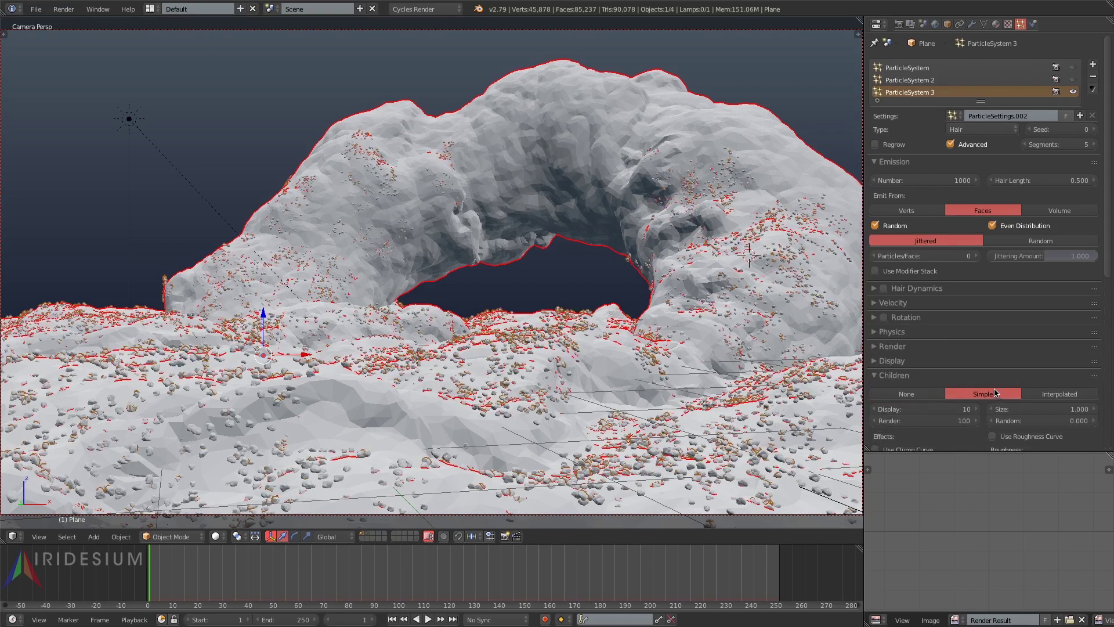
{"action": "left_click", "coordinate": [936, 421]}
{"action": "type", "text": "10"}
{"action": "key", "text": "Return"}
{"action": "left_click", "coordinate": [926, 180]}
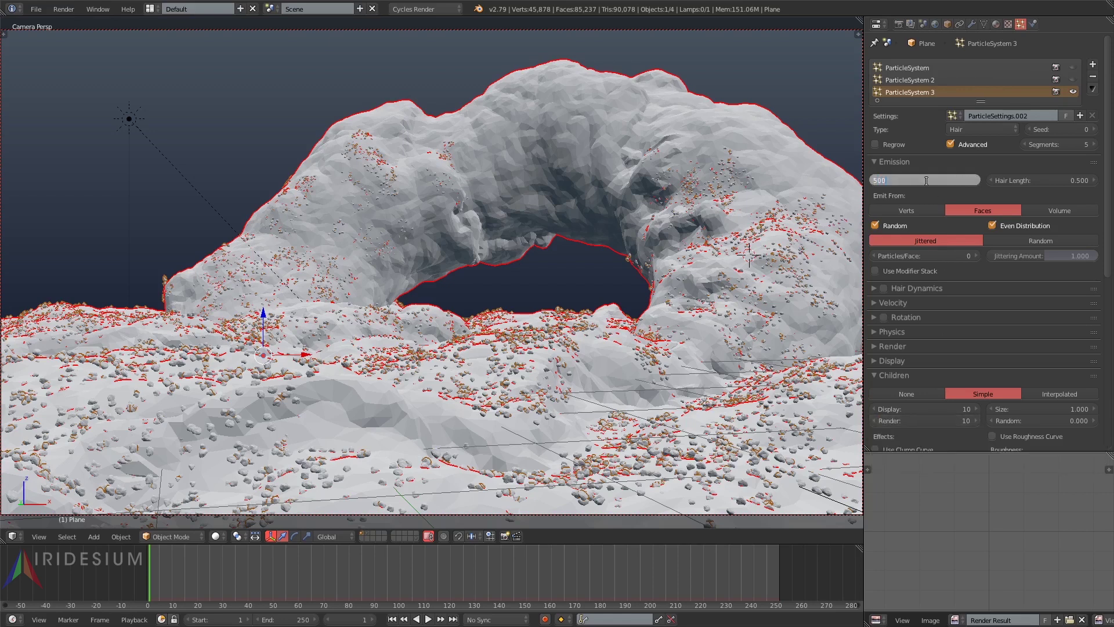
{"action": "key", "text": "Return"}
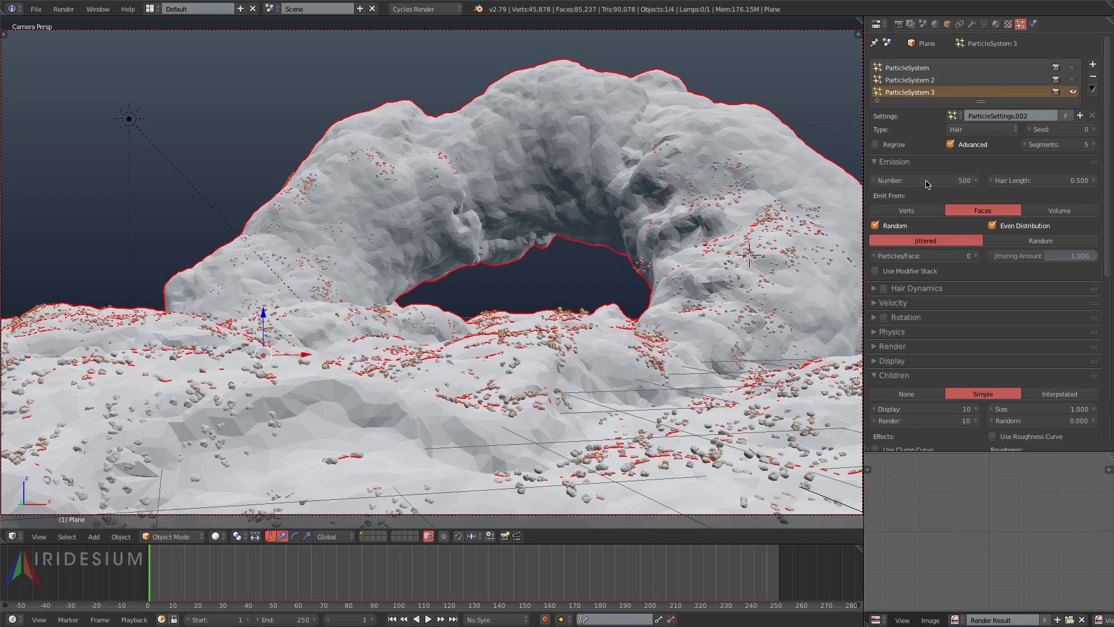
- Duplicate the small clump particle system, hide the original, and make the copy's settings independent
{"action": "left_click", "coordinate": [888, 162]}
{"action": "left_click", "coordinate": [1093, 89]}
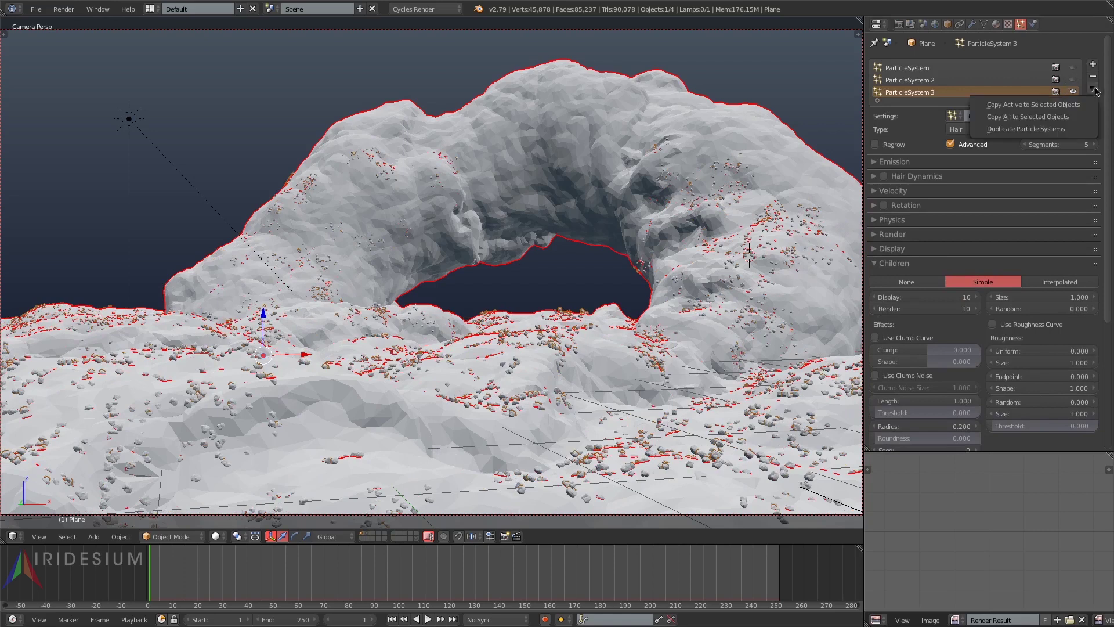
{"action": "left_click", "coordinate": [1042, 132]}
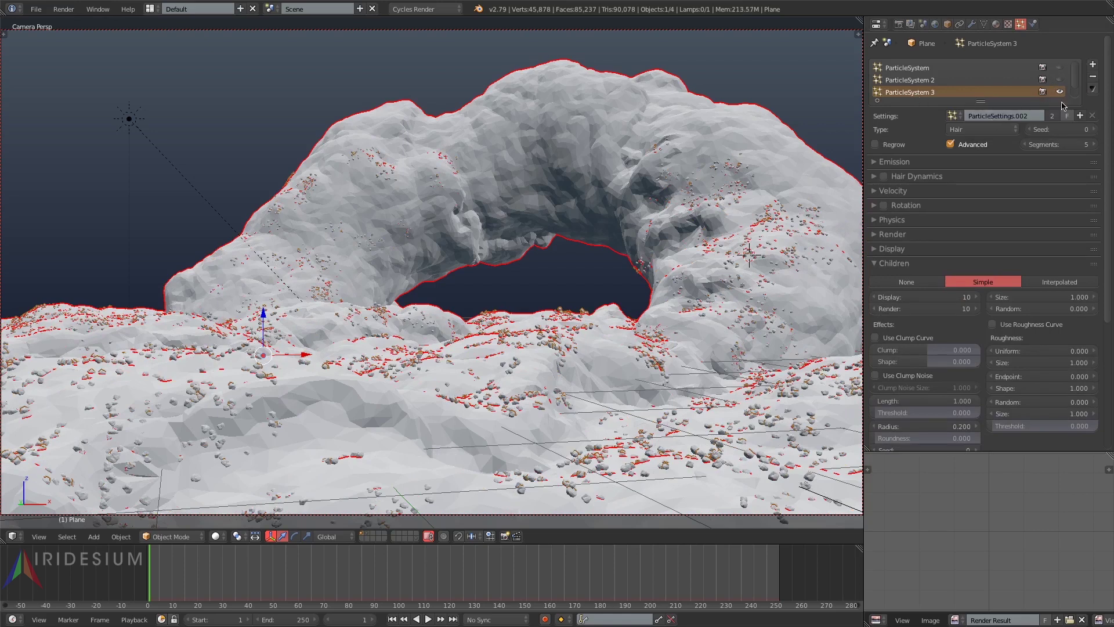
{"action": "left_click_drag", "start_coordinate": [974, 100], "coordinate": [993, 166]}
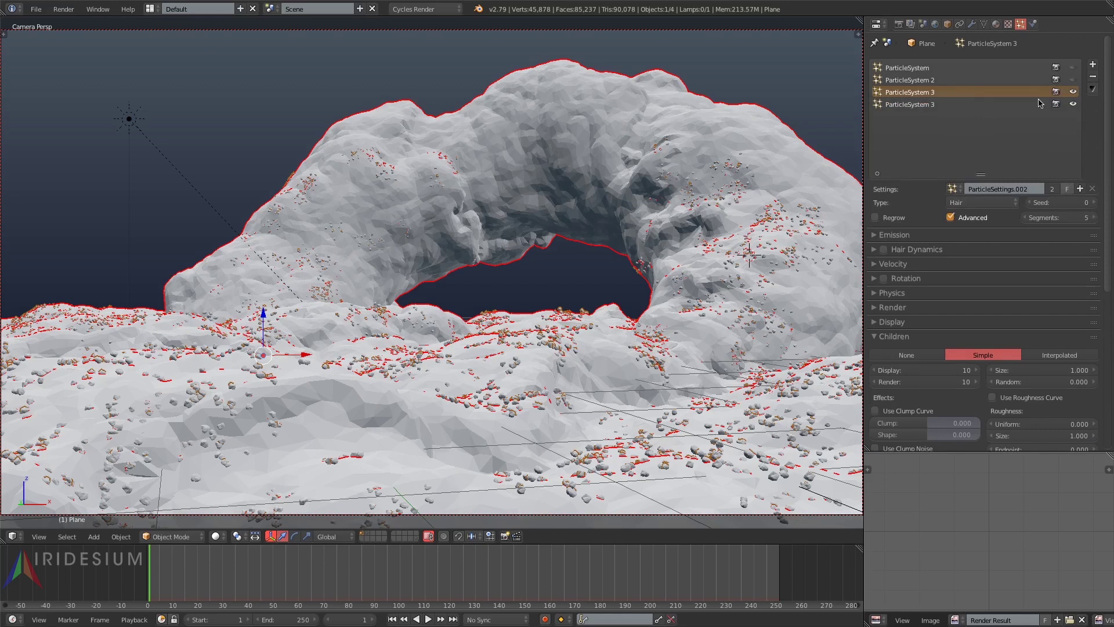
{"action": "left_click", "coordinate": [941, 105]}
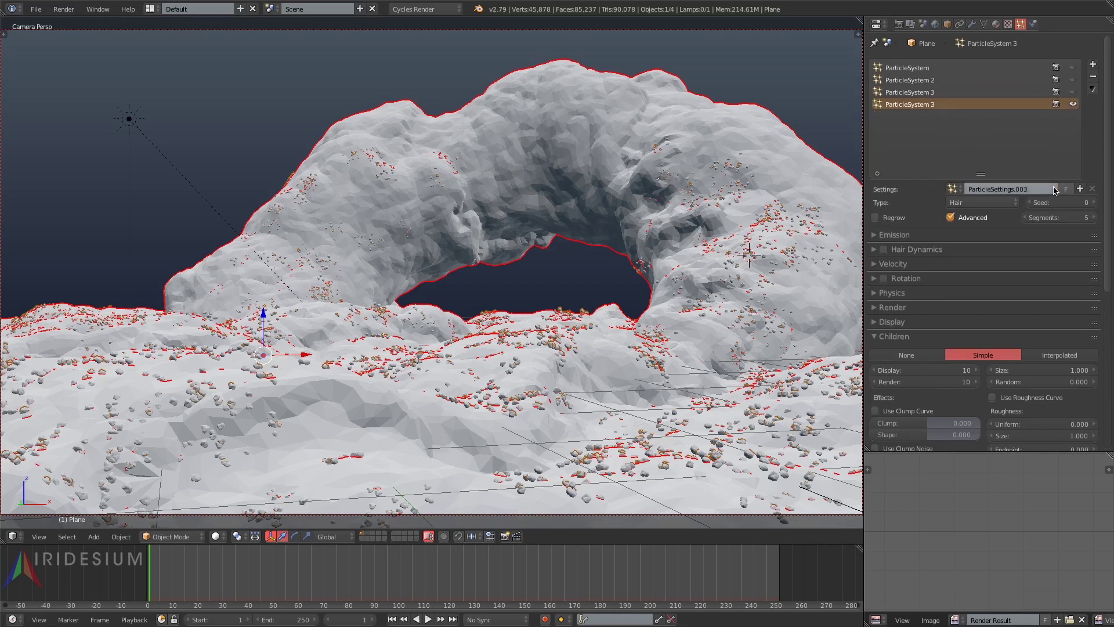
- Set the duplicated system's hair length to 0.2 and its displayed children to 30
{"action": "left_click", "coordinate": [1061, 254]}
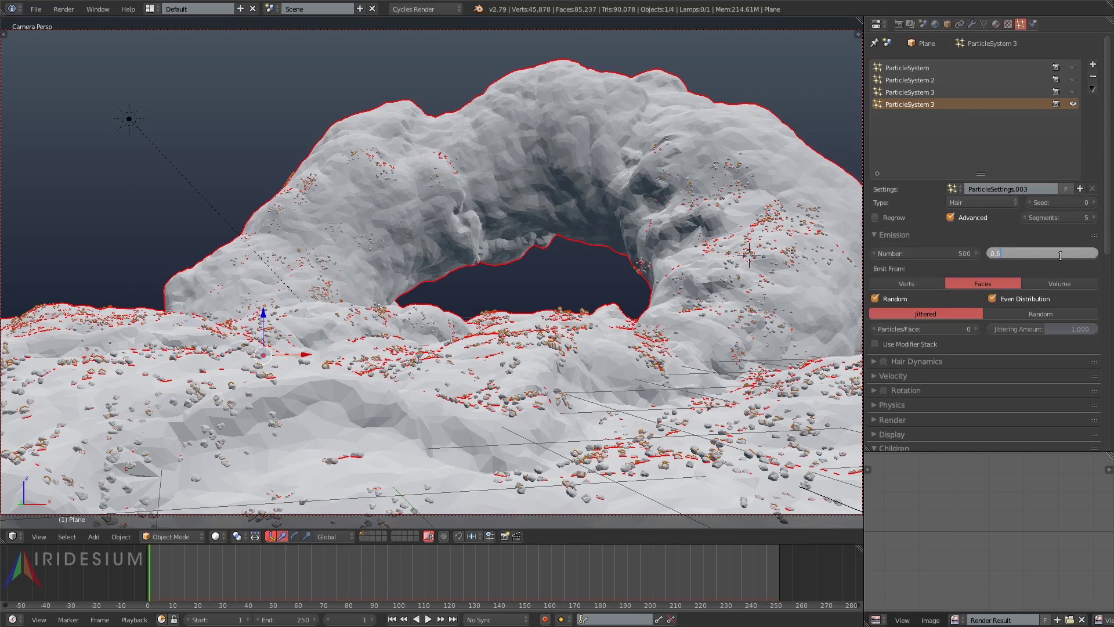
{"action": "key", "text": "Return"}
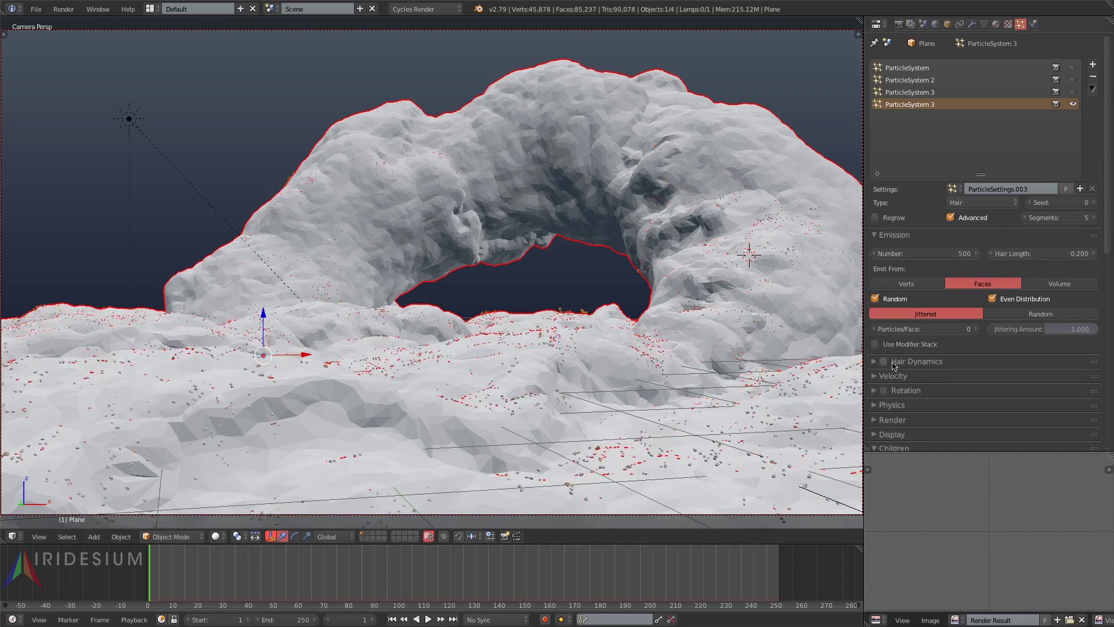
{"action": "scroll", "coordinate": [1102, 253], "scroll_direction": "down", "scroll_amount": 6}
{"action": "left_click", "coordinate": [927, 305]}
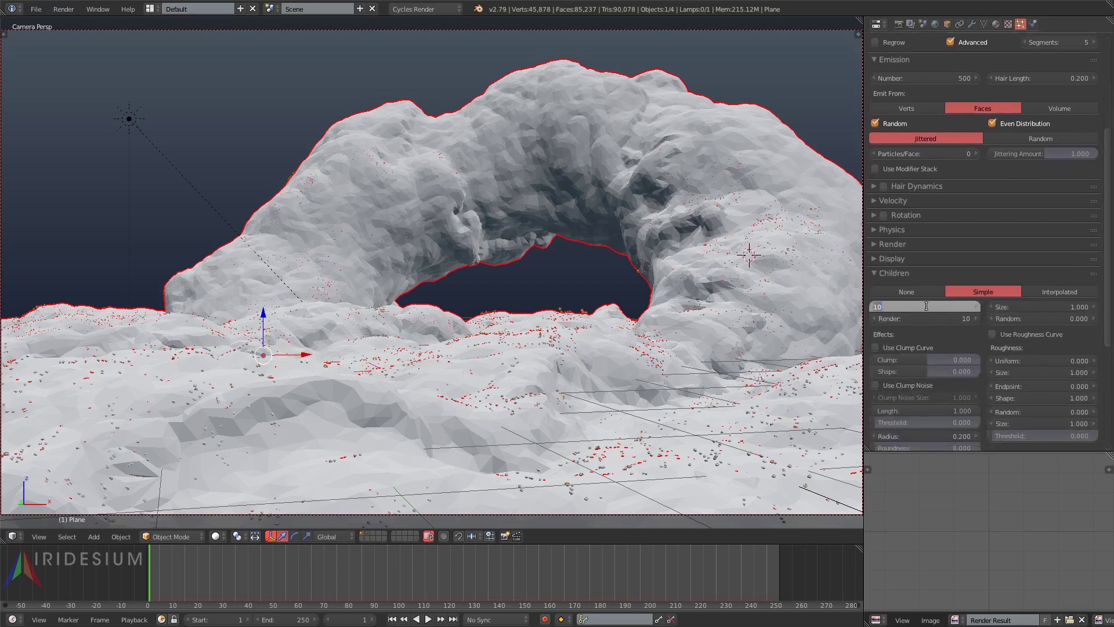
{"action": "key", "text": "Return"}
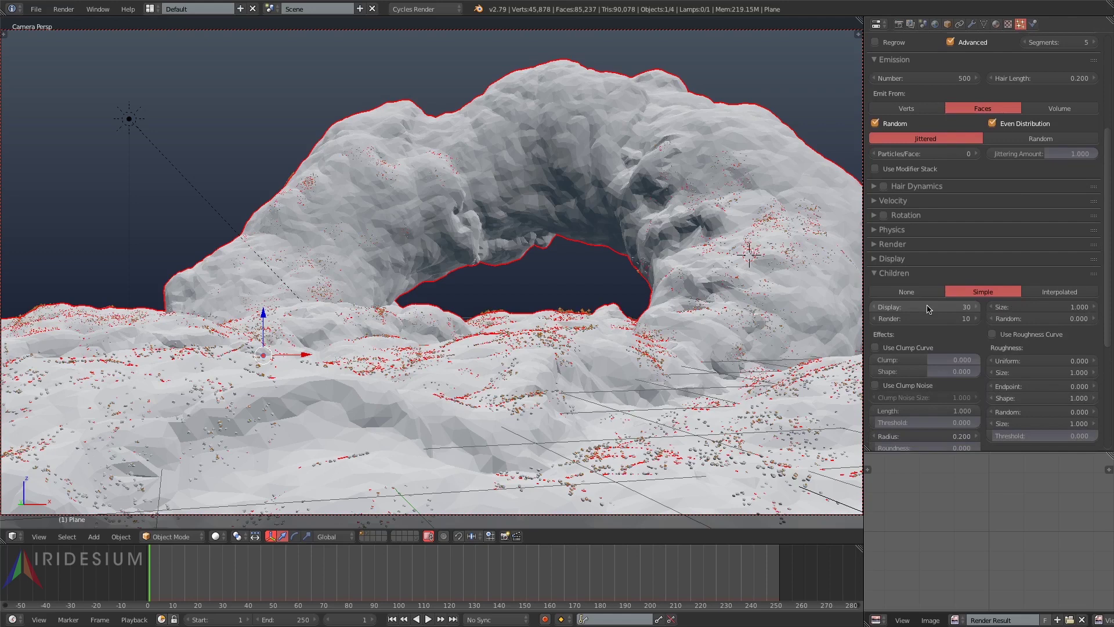
- Set the duplicated system's child clump to 0.2 and its rendered children to 30
{"action": "left_click_drag", "start_coordinate": [934, 363], "coordinate": [934, 362]}
{"action": "left_click", "coordinate": [933, 361]}
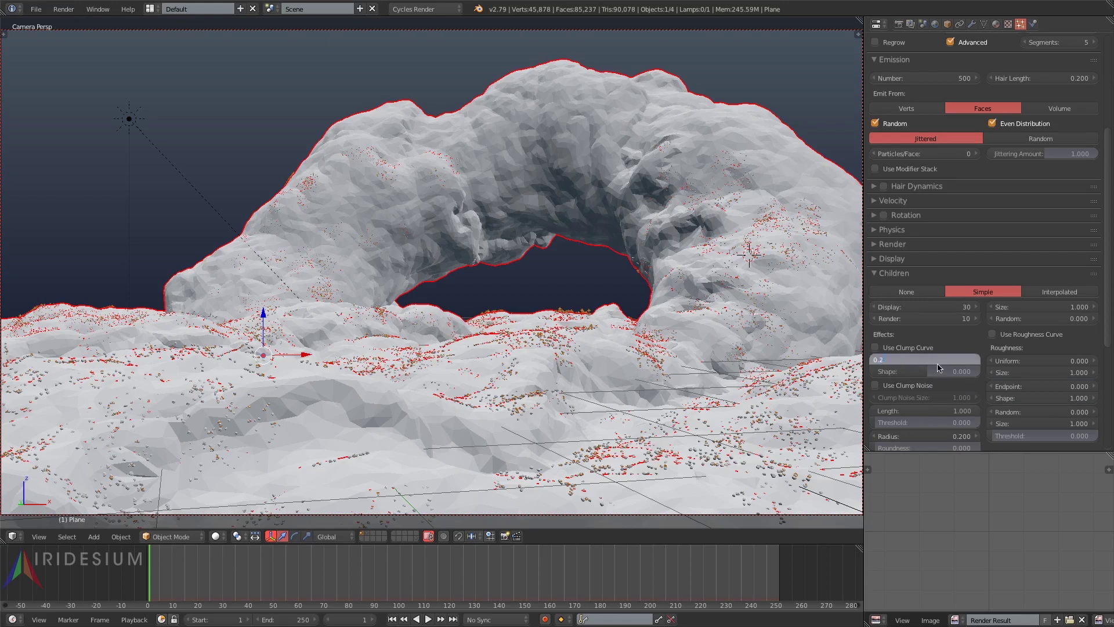
{"action": "key", "text": "Return"}
{"action": "left_click", "coordinate": [923, 320]}
{"action": "key", "text": "Return"}
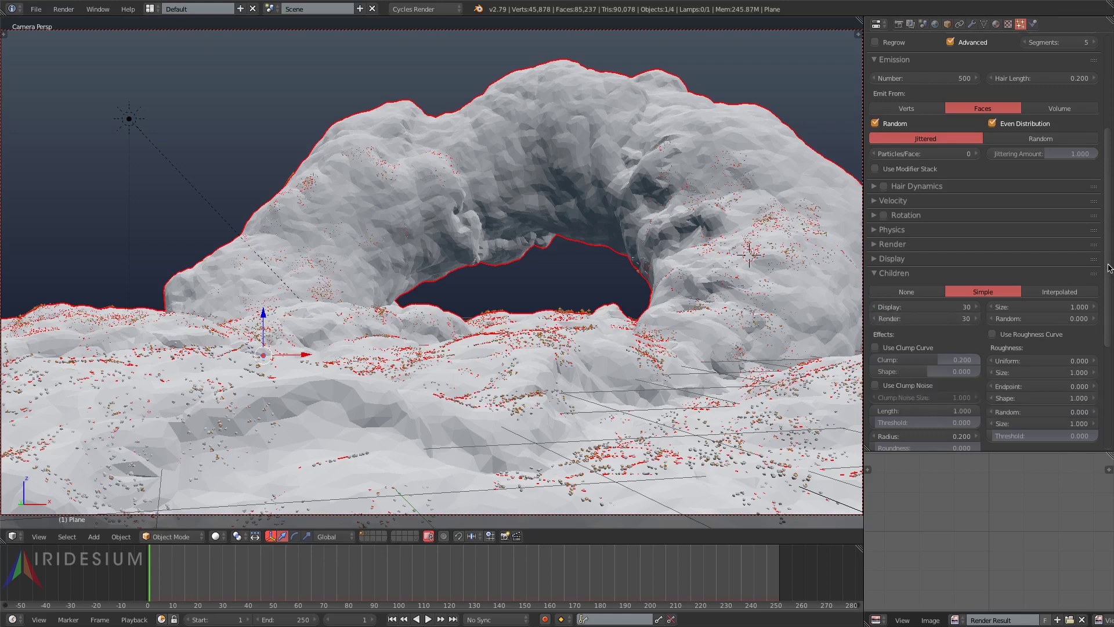
- Set the duplicated system's particle number to 1000 and adjust its random particle size
{"action": "scroll", "coordinate": [932, 267], "scroll_direction": "up", "scroll_amount": 5}
{"action": "left_click", "coordinate": [938, 209]}
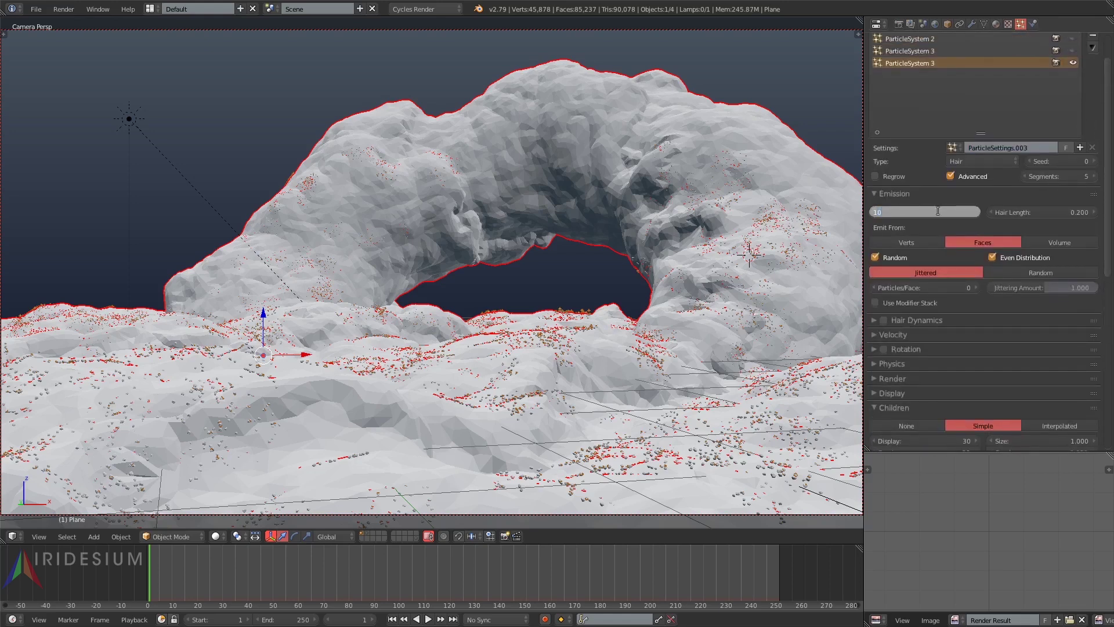
{"action": "key", "text": "Return"}
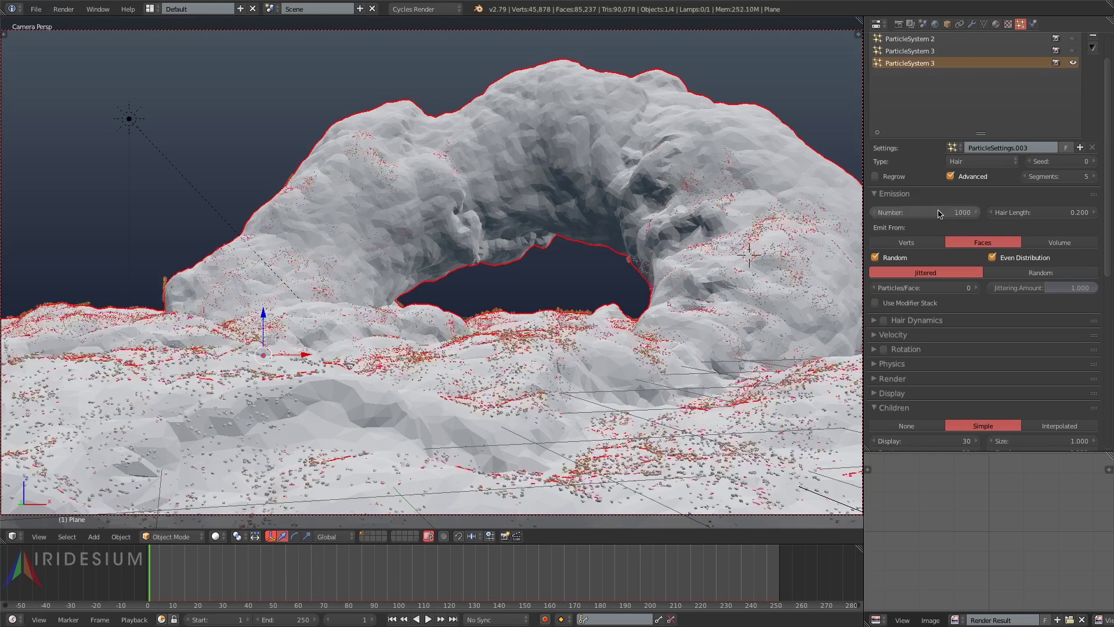
{"action": "left_click", "coordinate": [892, 364]}
{"action": "left_click", "coordinate": [938, 410]}
{"action": "type", "text": "0.4"}
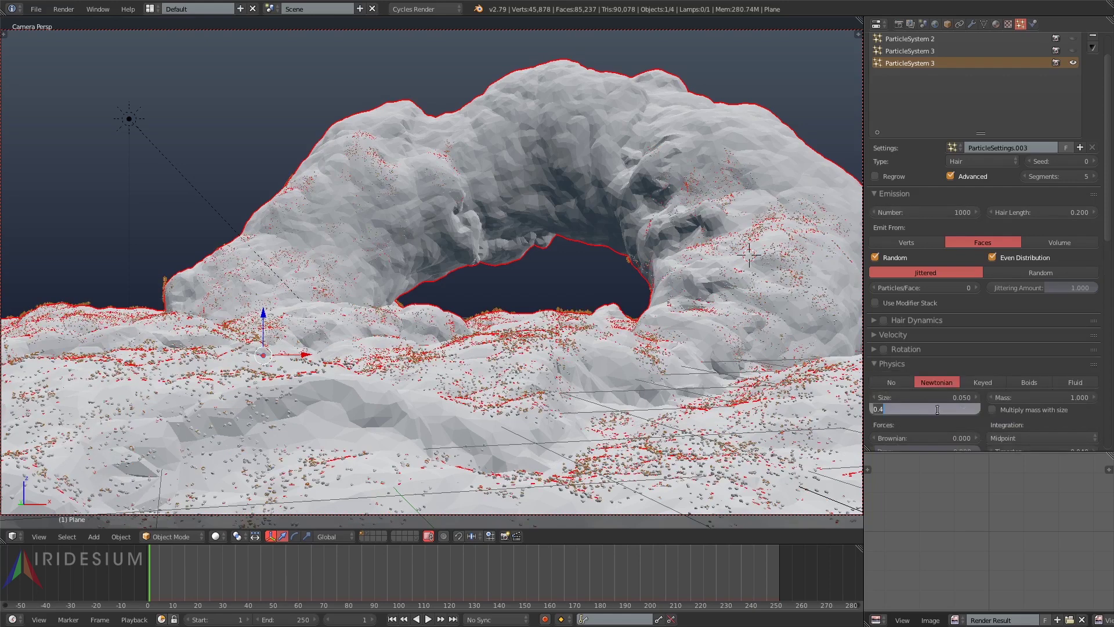
{"action": "key", "text": "Return"}
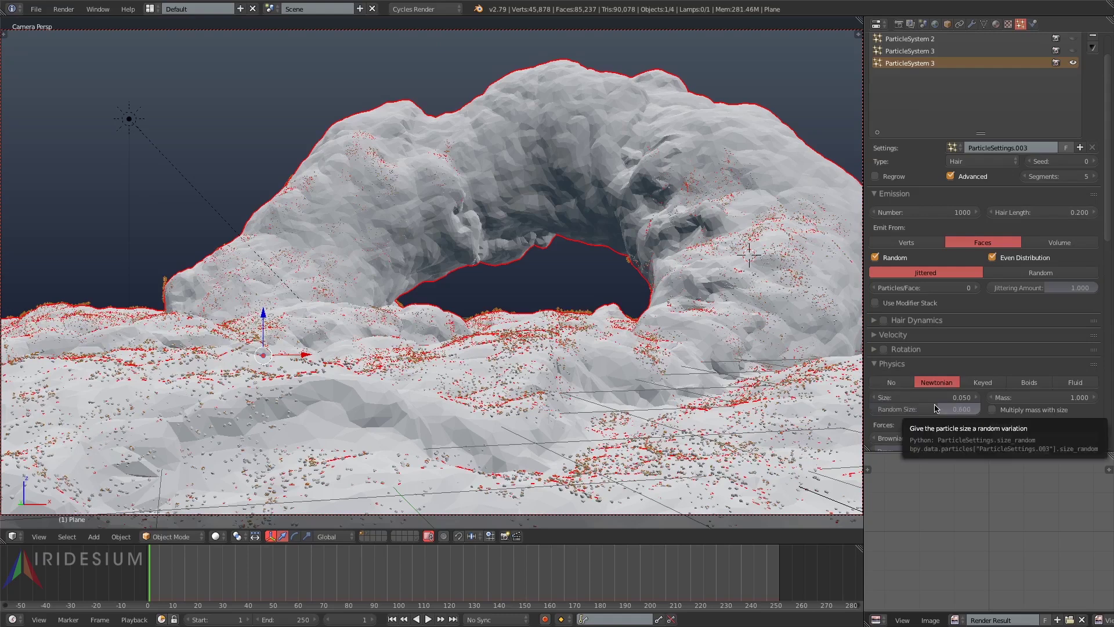
{"action": "left_click", "coordinate": [892, 363]}
{"action": "scroll", "coordinate": [1101, 215], "scroll_direction": "up", "scroll_amount": 2}
{"action": "scroll", "coordinate": [1101, 215], "scroll_direction": "up", "scroll_amount": 1}
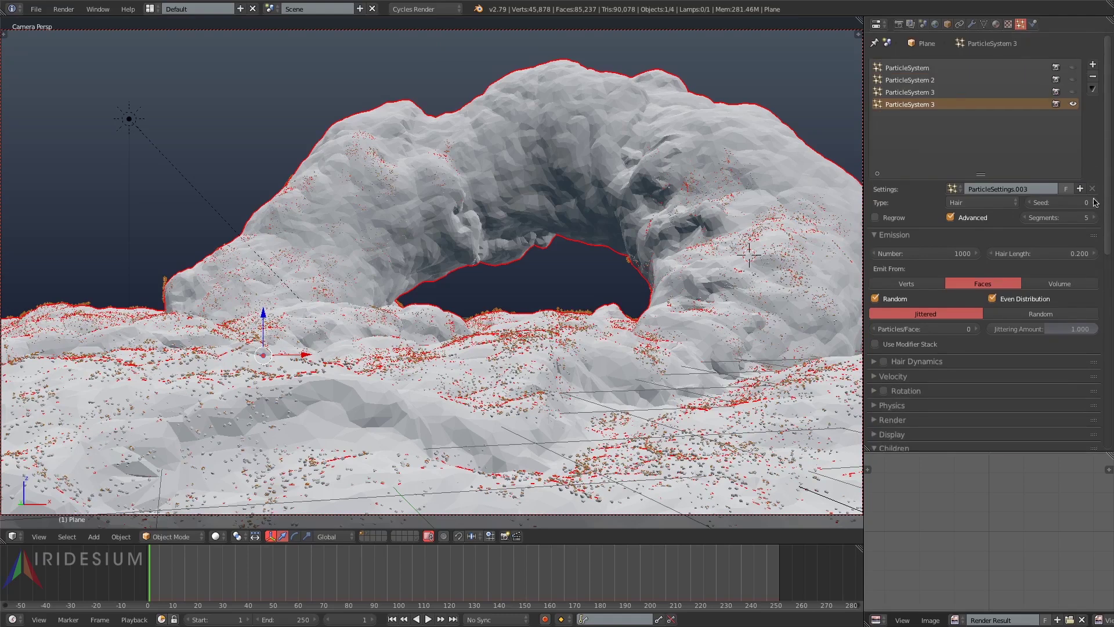
{"action": "left_click_drag", "start_coordinate": [981, 173], "coordinate": [983, 123]}
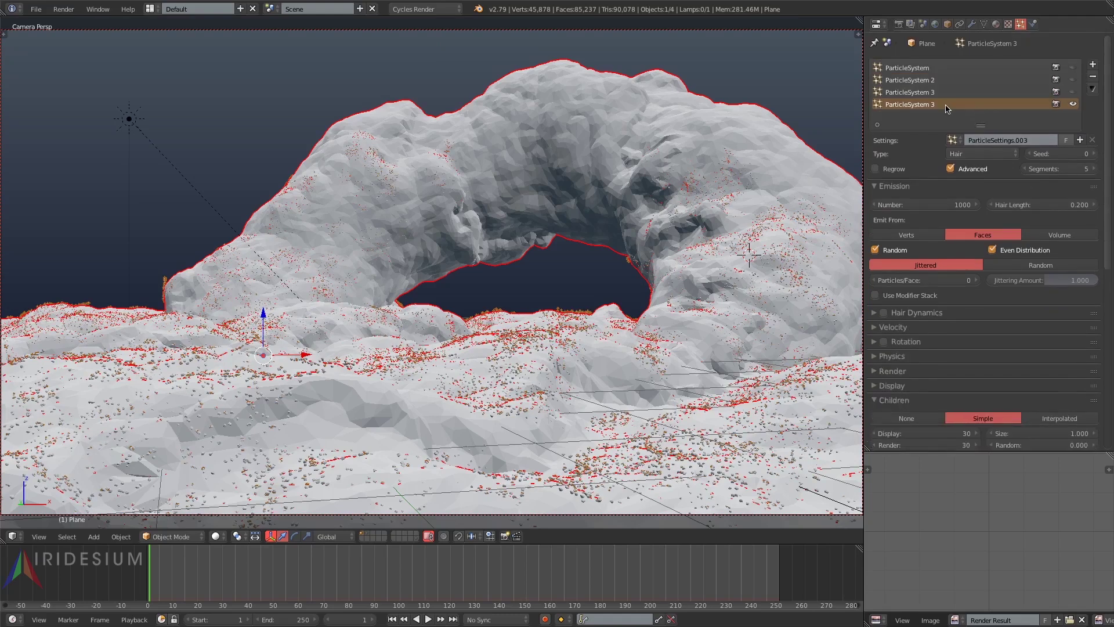
- Render the scene and inspect the scattered ground clumps closely in a maximized view of the result
{"action": "left_click", "coordinate": [904, 24]}
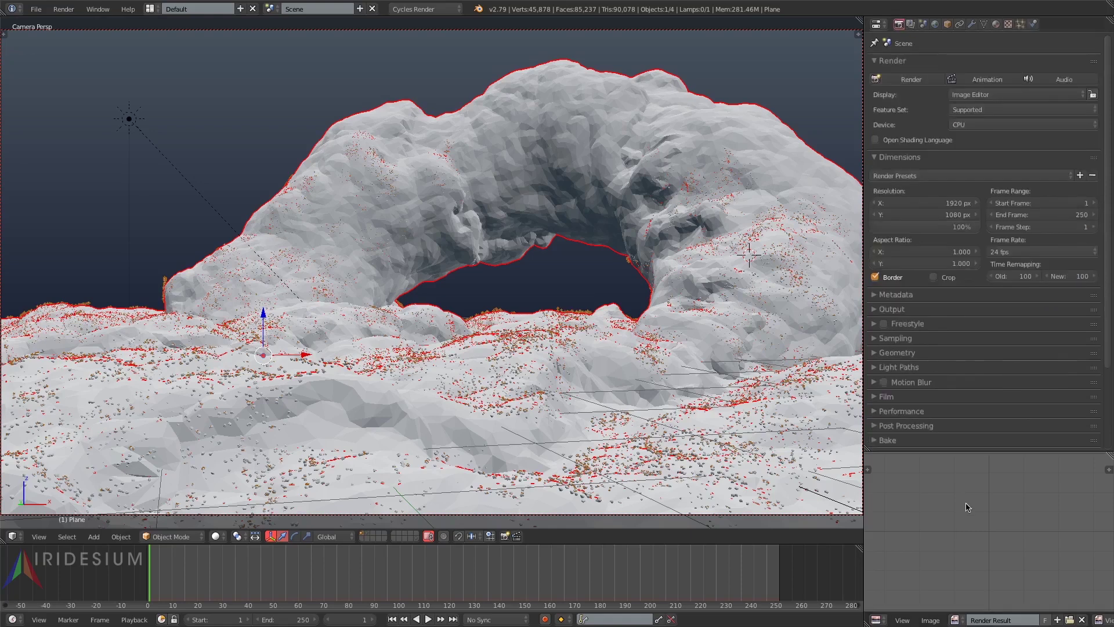
{"action": "left_click", "coordinate": [928, 83]}
{"action": "key", "text": "ctrl+Up"}
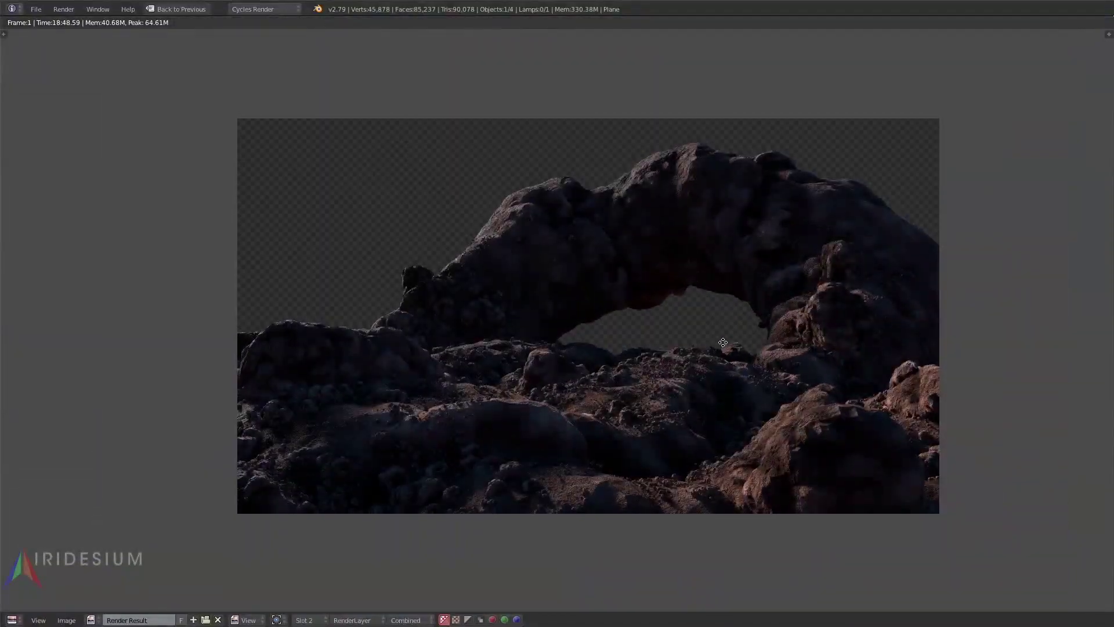
{"action": "scroll", "coordinate": [721, 341], "scroll_direction": "up", "scroll_amount": 3}
{"action": "middle_click_drag", "start_coordinate": [495, 361], "coordinate": [779, 170]}
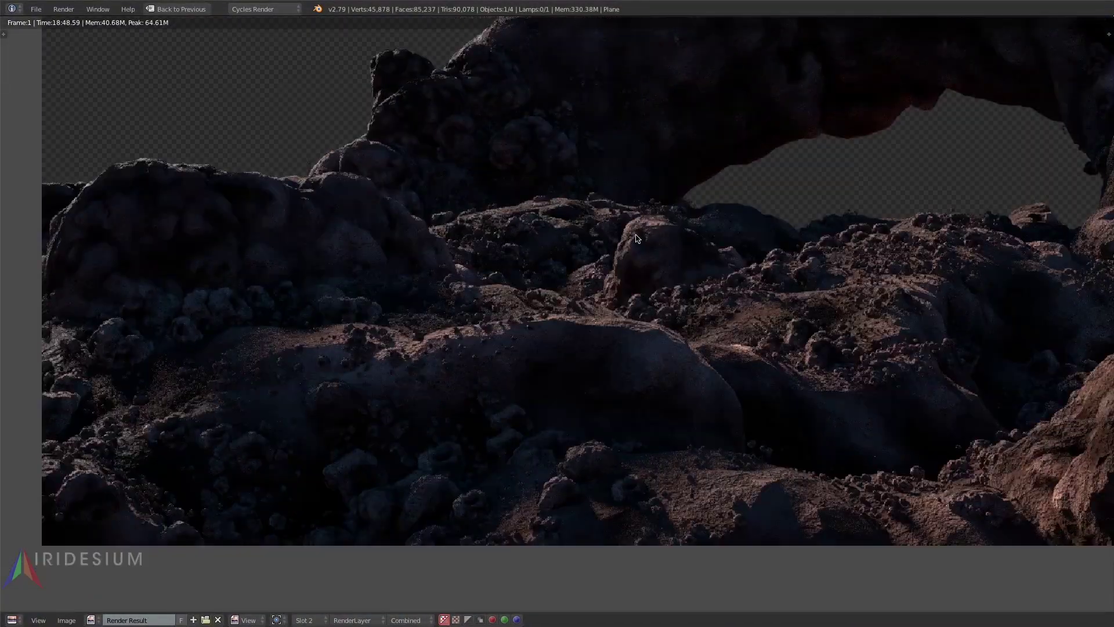
{"action": "scroll", "coordinate": [637, 236], "scroll_direction": "up", "scroll_amount": 2}
{"action": "middle_click_drag", "start_coordinate": [608, 326], "coordinate": [411, 243]}
{"action": "middle_click_drag", "start_coordinate": [859, 329], "coordinate": [208, 276]}
{"action": "key", "text": "Home"}
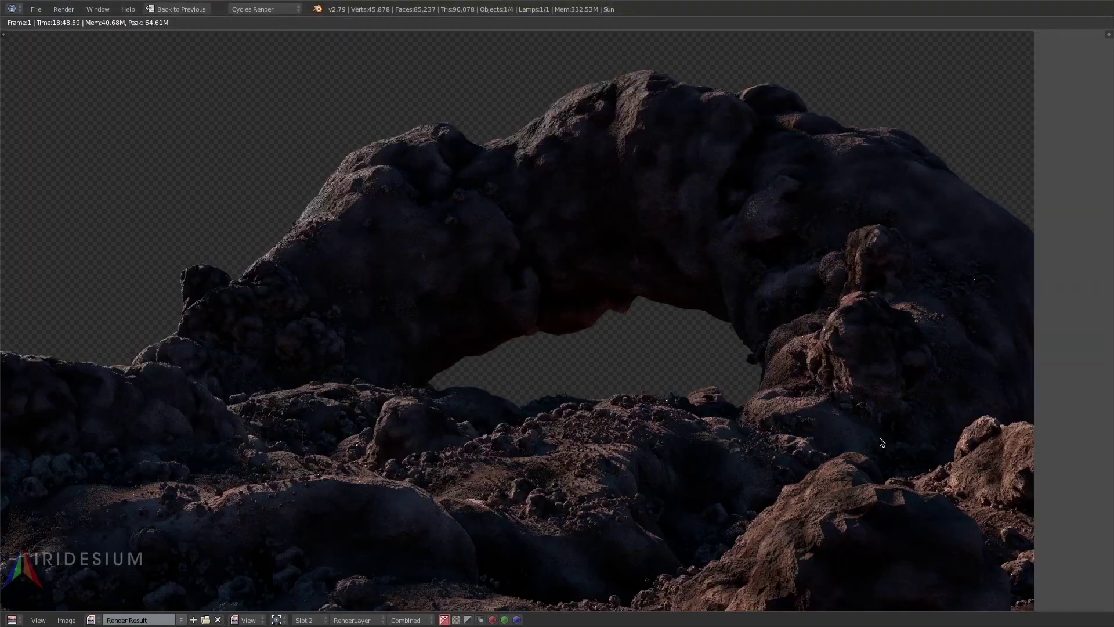
- Set the sun lamp's emission strength to 18
{"action": "middle_click_drag", "start_coordinate": [879, 437], "coordinate": [1007, 352]}
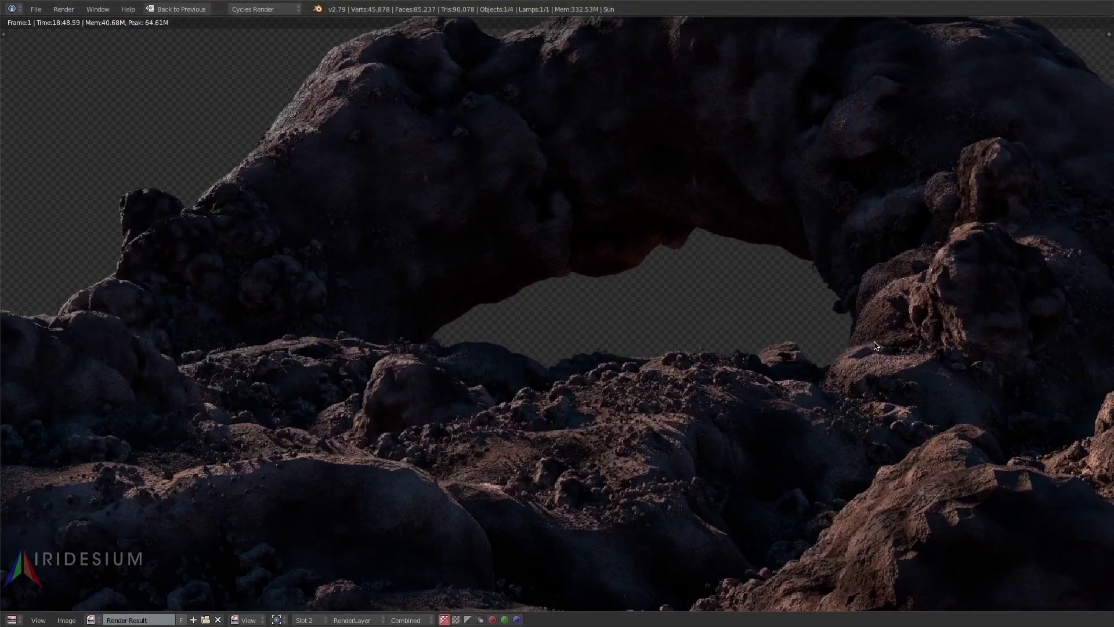
{"action": "key", "text": "shift+space"}
{"action": "key", "text": "shift+space"}
{"action": "left_click", "coordinate": [1051, 229]}
{"action": "type", "text": "10"}
{"action": "key", "text": "Return"}
{"action": "key", "text": "shift+space"}
{"action": "scroll", "coordinate": [758, 365], "scroll_direction": "down", "scroll_amount": 2}
{"action": "key", "text": "shift+space"}
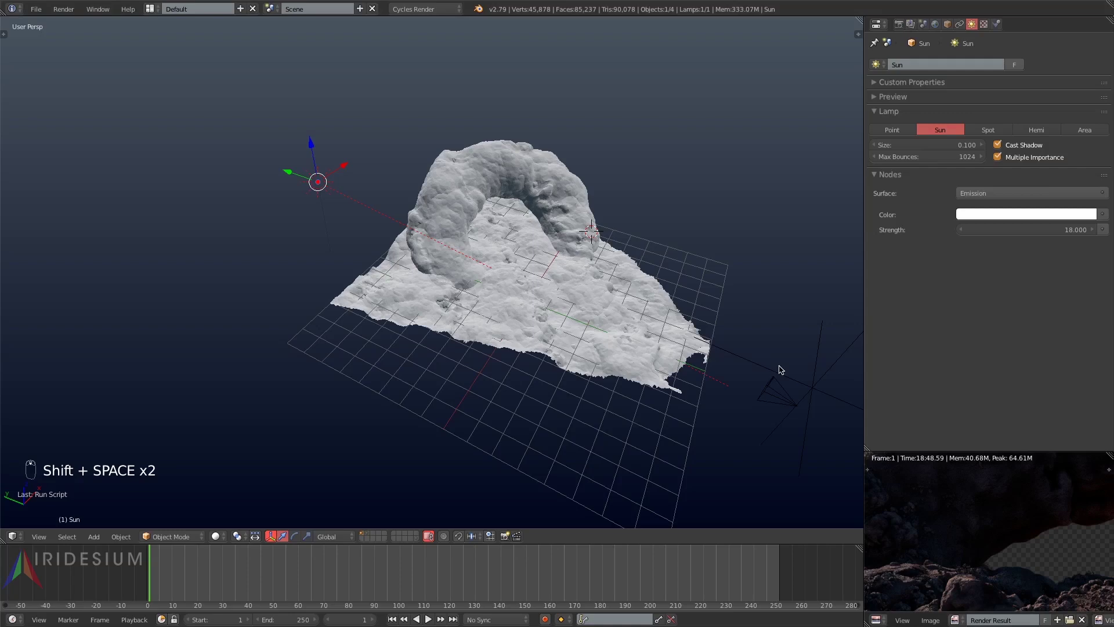
- Show the render result in the main editor area and set the scene's color management view to Filmic
{"action": "left_click", "coordinate": [14, 537]}
{"action": "left_click", "coordinate": [36, 443]}
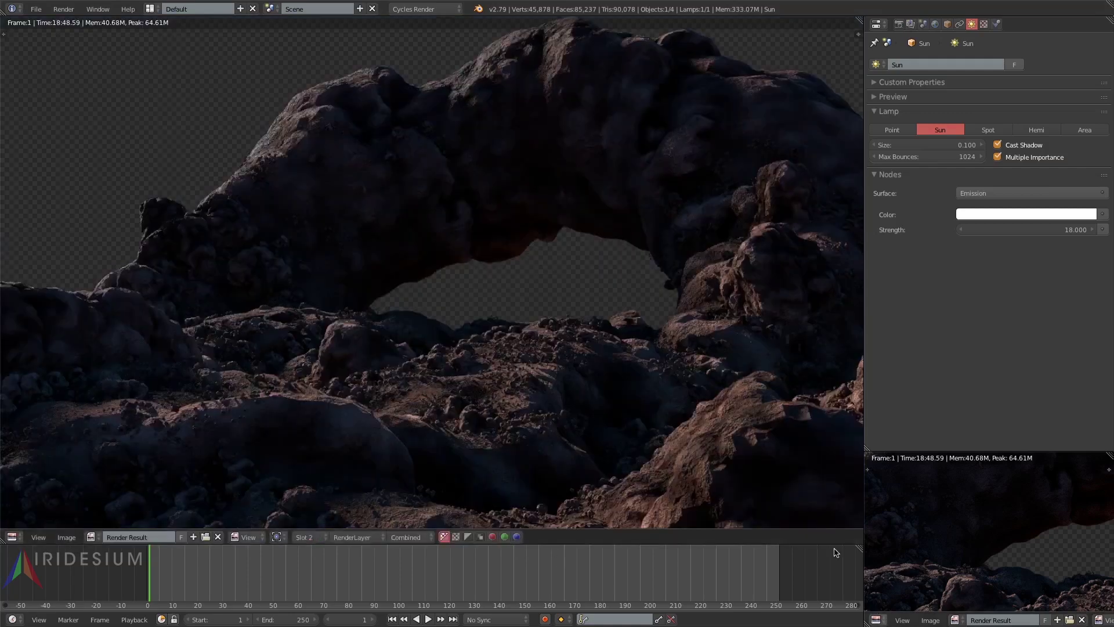
{"action": "left_click", "coordinate": [936, 24]}
{"action": "left_click", "coordinate": [923, 24]}
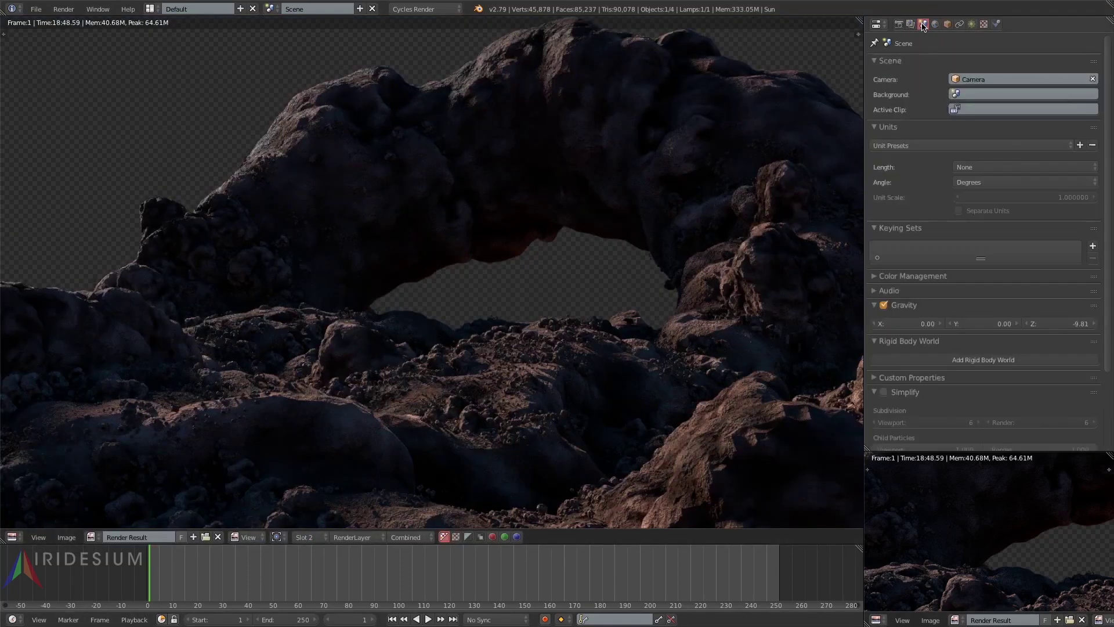
{"action": "left_click", "coordinate": [912, 277]}
{"action": "left_click", "coordinate": [993, 307]}
{"action": "left_click", "coordinate": [981, 341]}
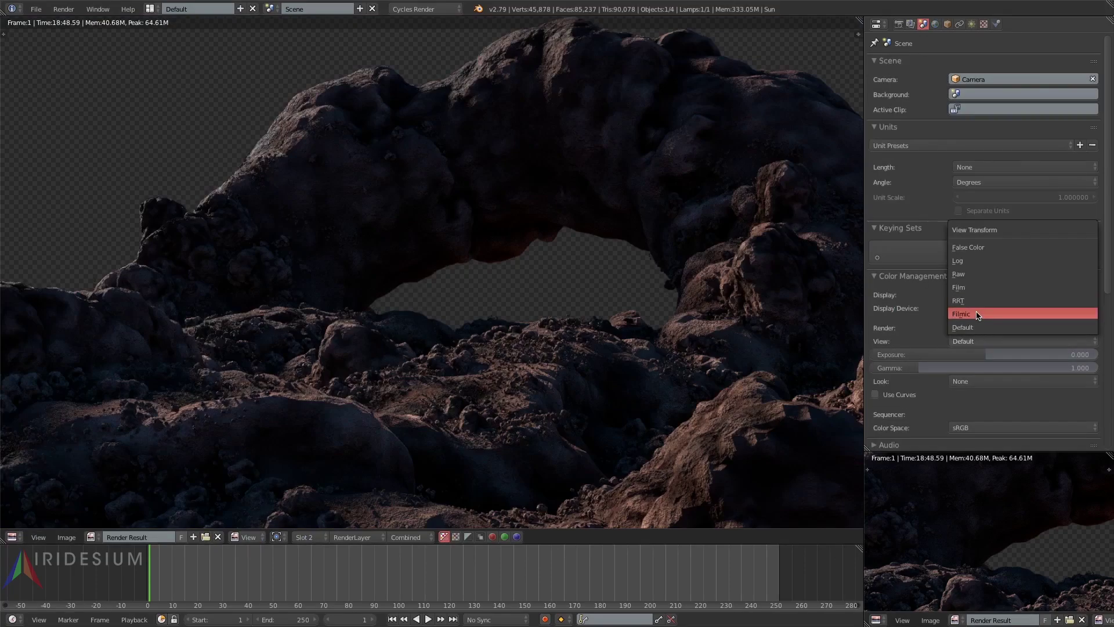
{"action": "left_click", "coordinate": [978, 315]}
{"action": "scroll", "coordinate": [665, 244], "scroll_direction": "down", "scroll_amount": 2}
{"action": "mouse_move", "coordinate": [664, 243]}
{"action": "middle_mouse_down"}
{"action": "mouse_move", "coordinate": [714, 236]}
{"action": "mouse_move", "coordinate": [651, 256]}
{"action": "middle_mouse_up"}
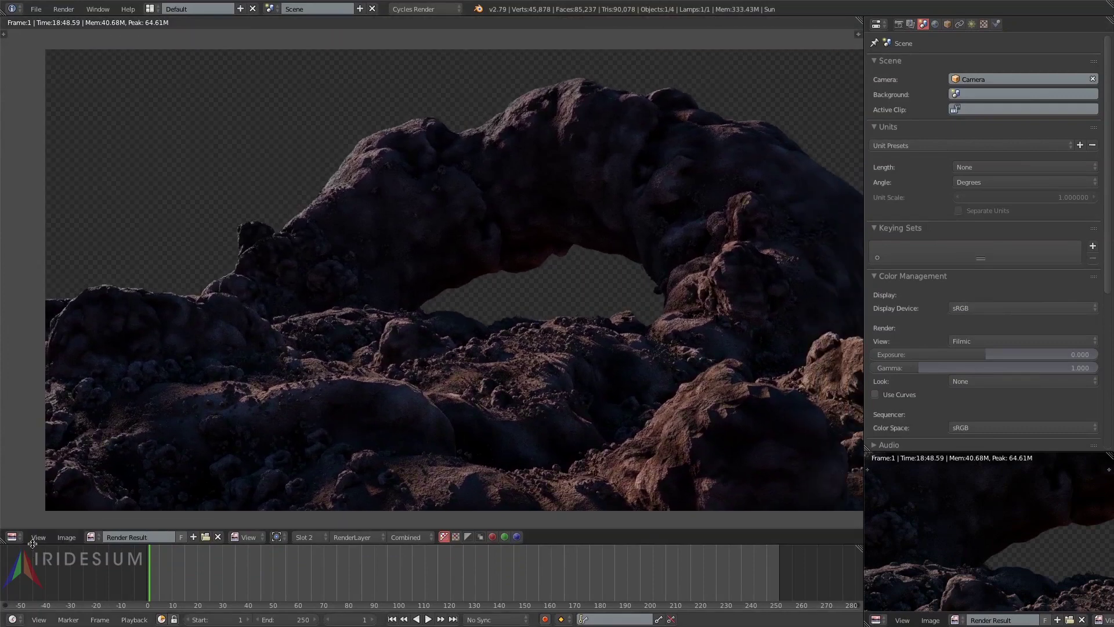
- Return to the 3D view, switch to the empty second layer, centre the 3D cursor and add a mesh plane
{"action": "left_click", "coordinate": [13, 537]}
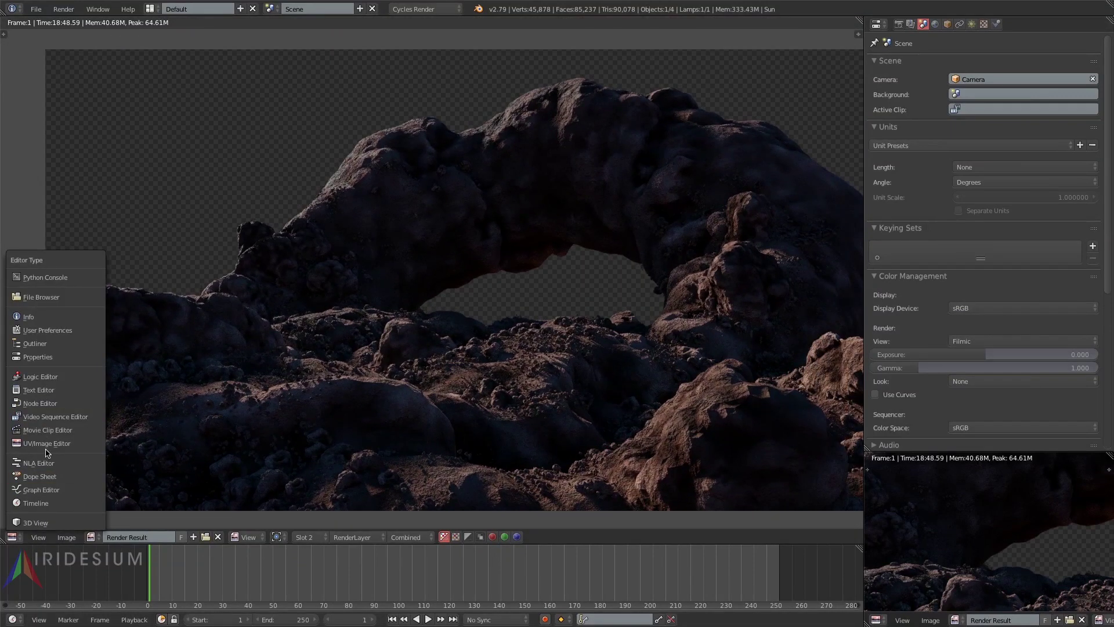
{"action": "left_click", "coordinate": [35, 522]}
{"action": "right_click", "coordinate": [528, 347]}
{"action": "middle_click_drag", "start_coordinate": [446, 308], "coordinate": [441, 304]}
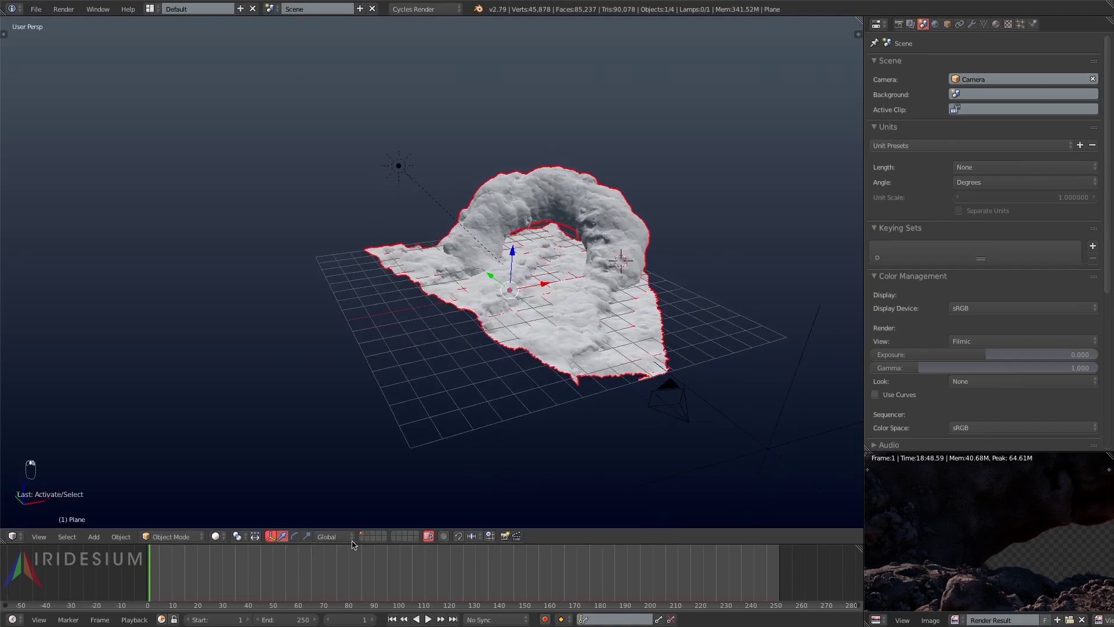
{"action": "left_click", "coordinate": [367, 534]}
{"action": "key", "text": "shift+c"}
{"action": "key", "text": "shift+a"}
{"action": "mouse_move", "coordinate": [522, 227]}
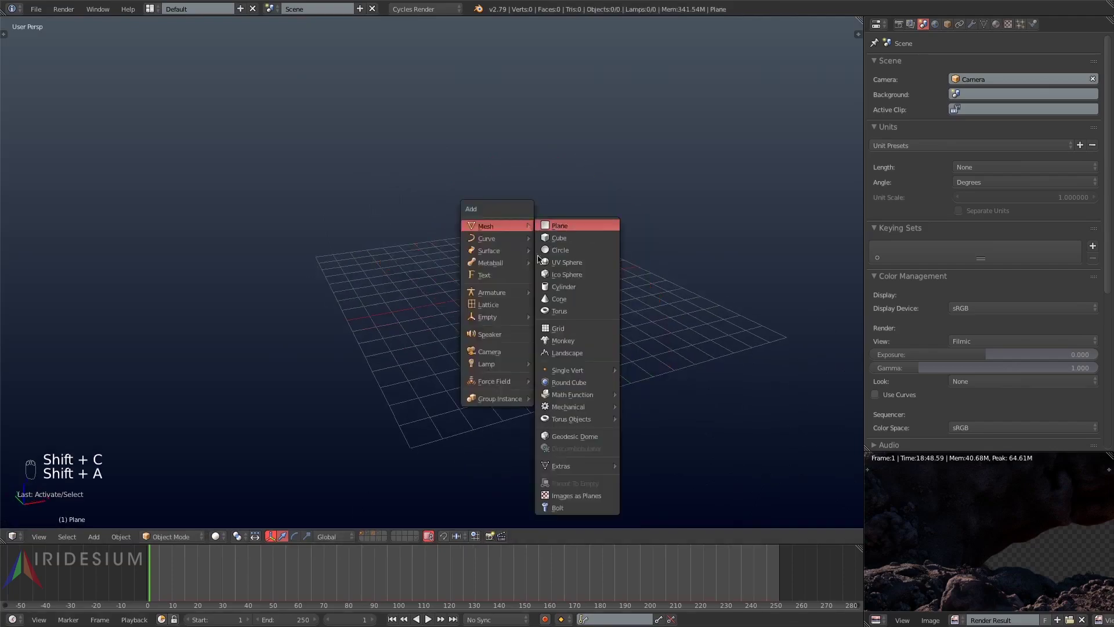
{"action": "left_click", "coordinate": [557, 225]}
- Edit the plane in top orthographic view and scale it along X into a thin strip
{"action": "key", "text": "KP_7"}
{"action": "key", "text": "KP_5"}
{"action": "key", "text": "Tab"}
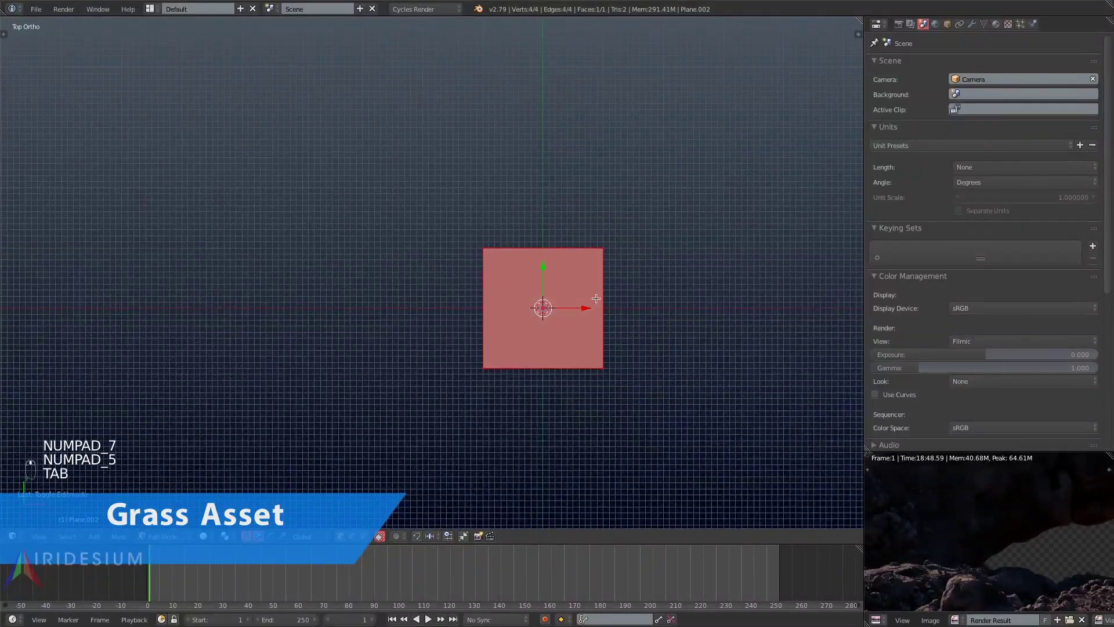
{"action": "key", "text": "s"}
{"action": "key", "text": "x"}
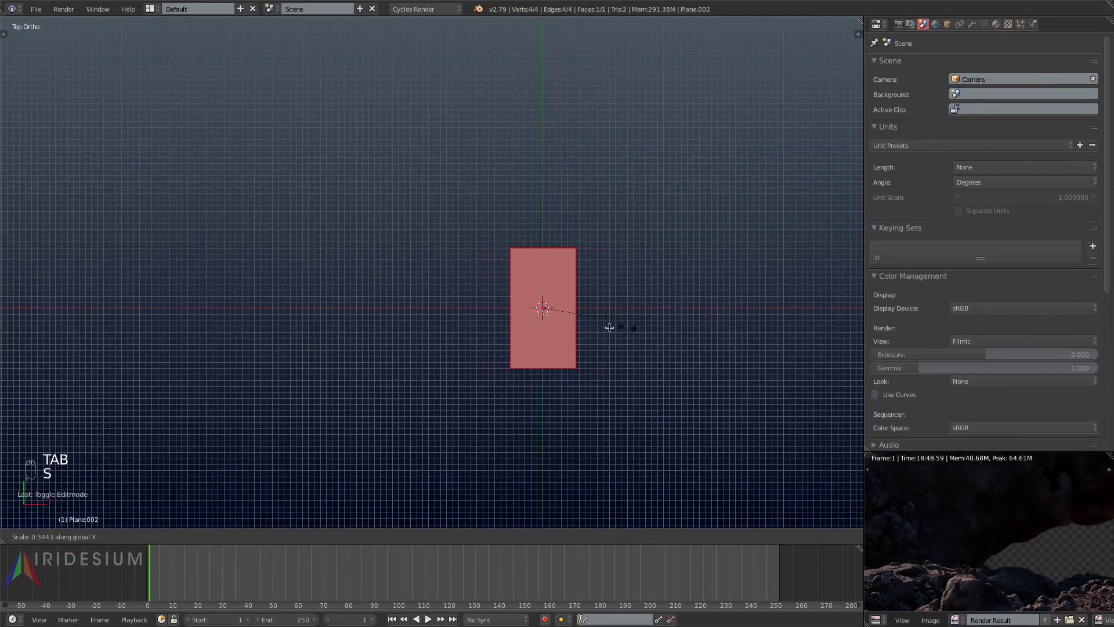
{"action": "left_click", "coordinate": [554, 311]}
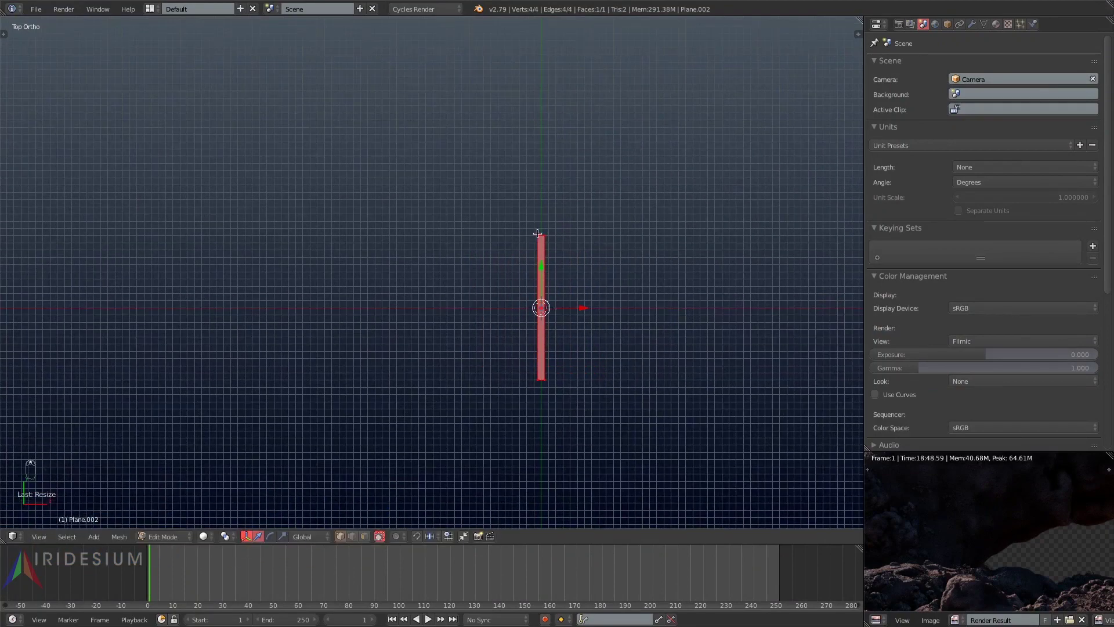
- Add a loop cut across the middle of the strip and scale its top edge down to a pointed tip
{"action": "key", "text": "ctrl+r"}
{"action": "left_click", "coordinate": [533, 303]}
{"action": "right_click", "coordinate": [536, 299]}
{"action": "right_click", "coordinate": [550, 242]}
{"action": "right_click", "coordinate": [547, 244], "text": "shift"}
{"action": "key", "text": "s"}
{"action": "right_click", "coordinate": [535, 229]}
{"action": "right_click", "coordinate": [534, 231], "text": "shift"}
{"action": "key", "text": "s"}
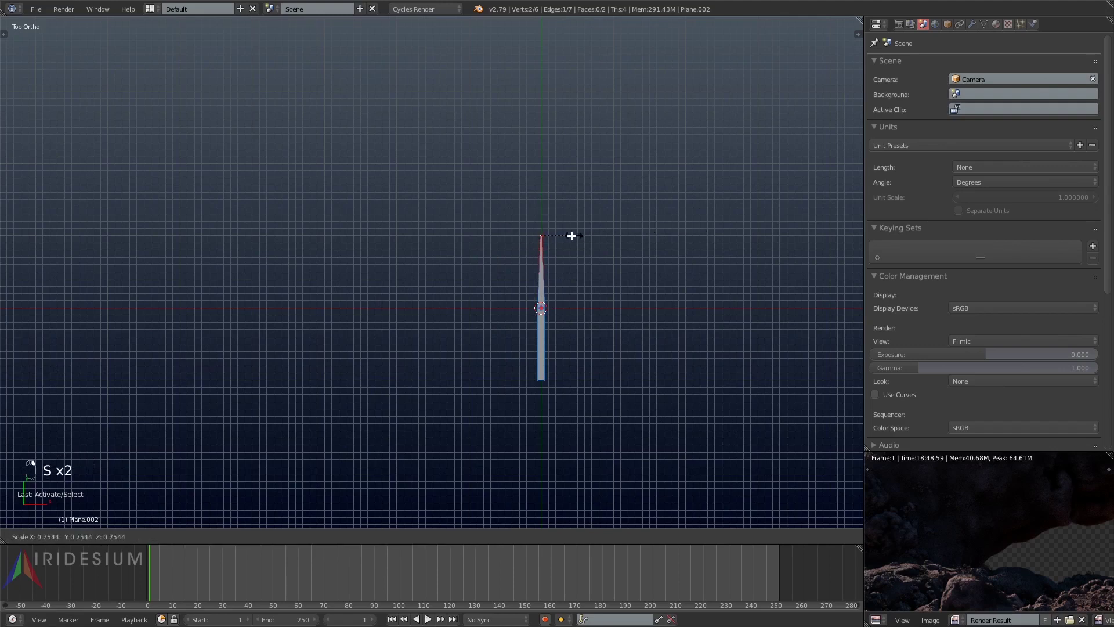
{"action": "left_click", "coordinate": [558, 236]}
- Move the whole blade mesh along Y so its base sits on the object's origin
{"action": "scroll", "coordinate": [555, 299], "scroll_direction": "up", "scroll_amount": 3}
{"action": "key", "text": "a"}
{"action": "key", "text": "a"}
{"action": "key", "text": "g"}
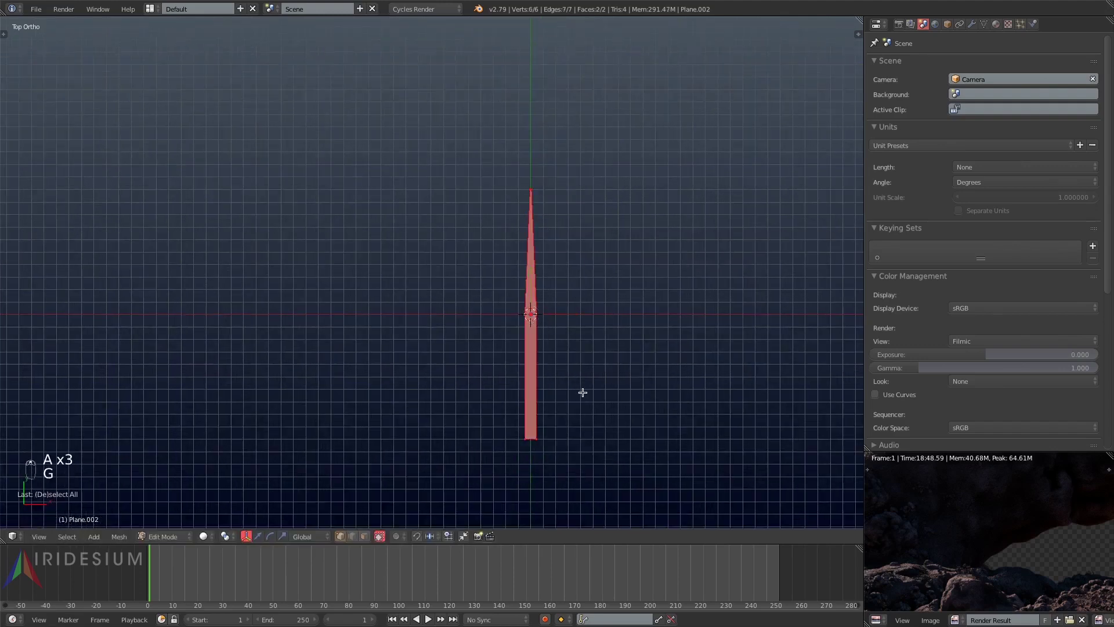
{"action": "key", "text": "y"}
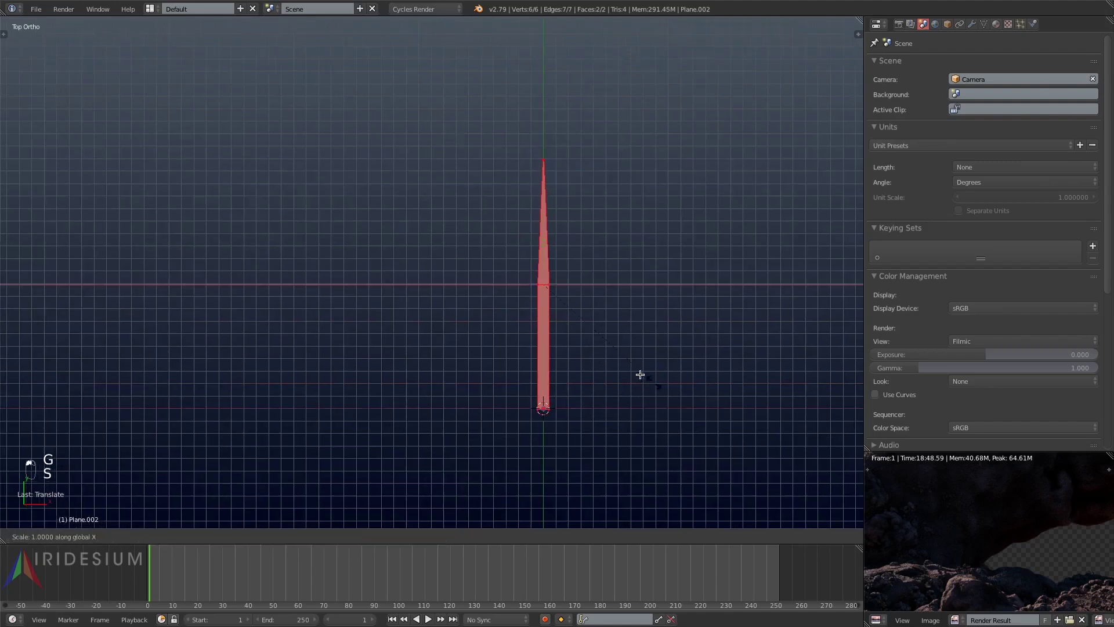
- Rotate the grass blade object by -90° in right orthographic view so it stands upright
{"action": "key", "text": "KP_2"}
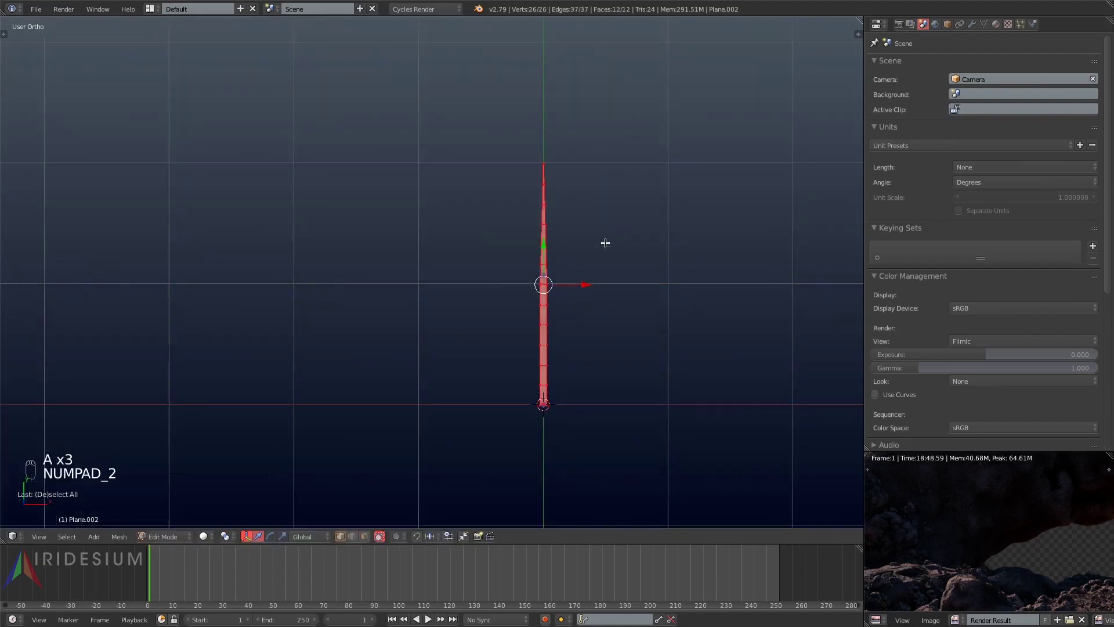
{"action": "key", "text": "KP_3"}
{"action": "key", "text": "Tab"}
{"action": "key", "text": "r"}
{"action": "key", "text": "r"}
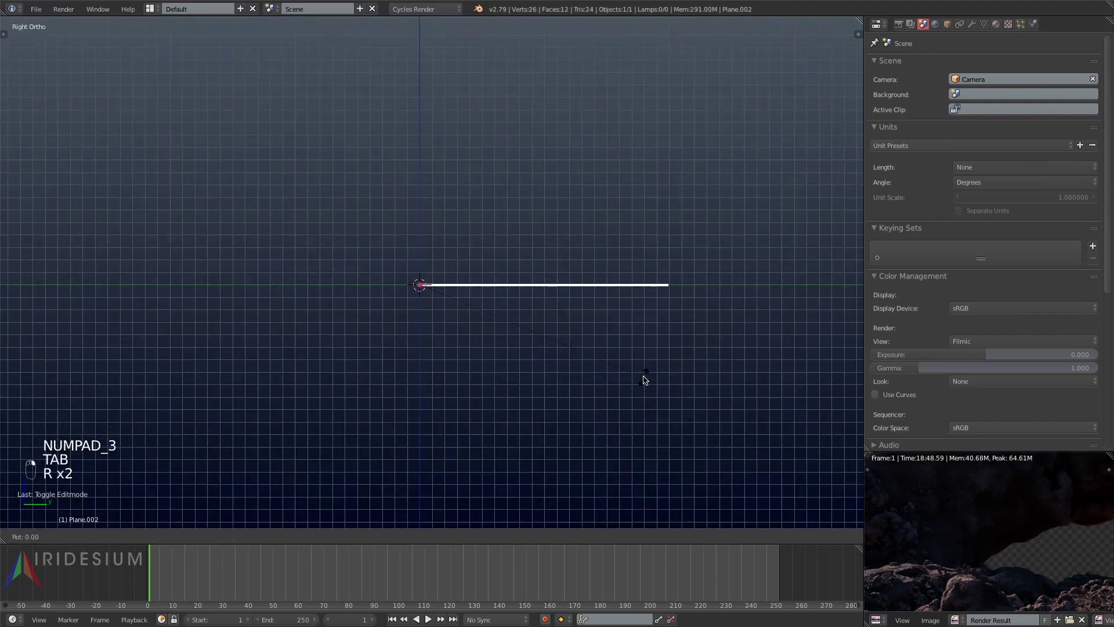
{"action": "right_click", "coordinate": [643, 379]}
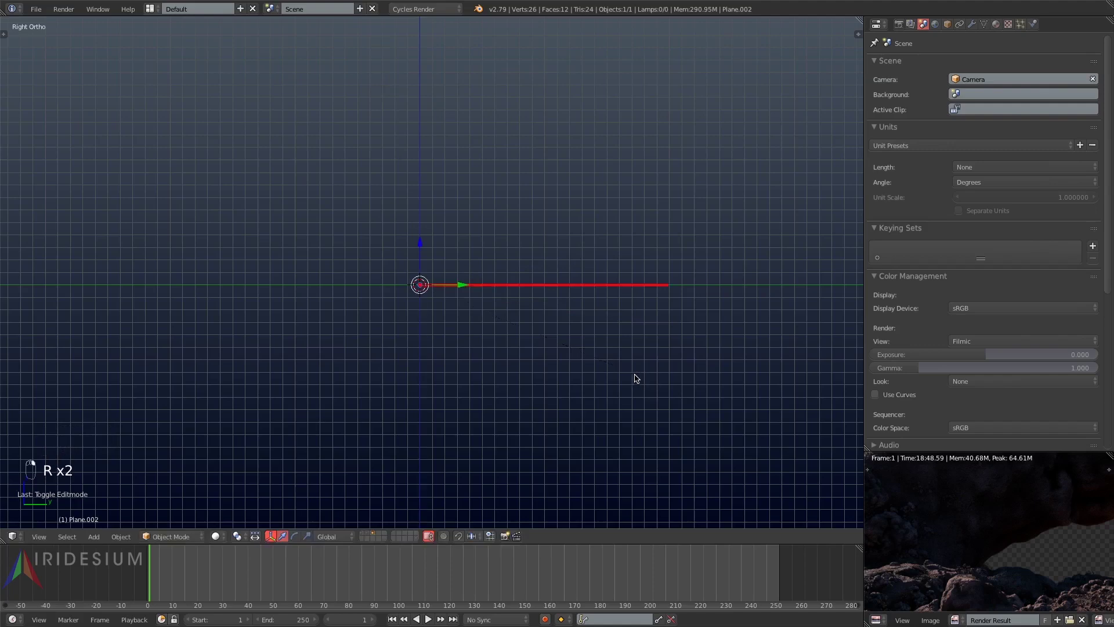
{"action": "type", "text": "r90"}
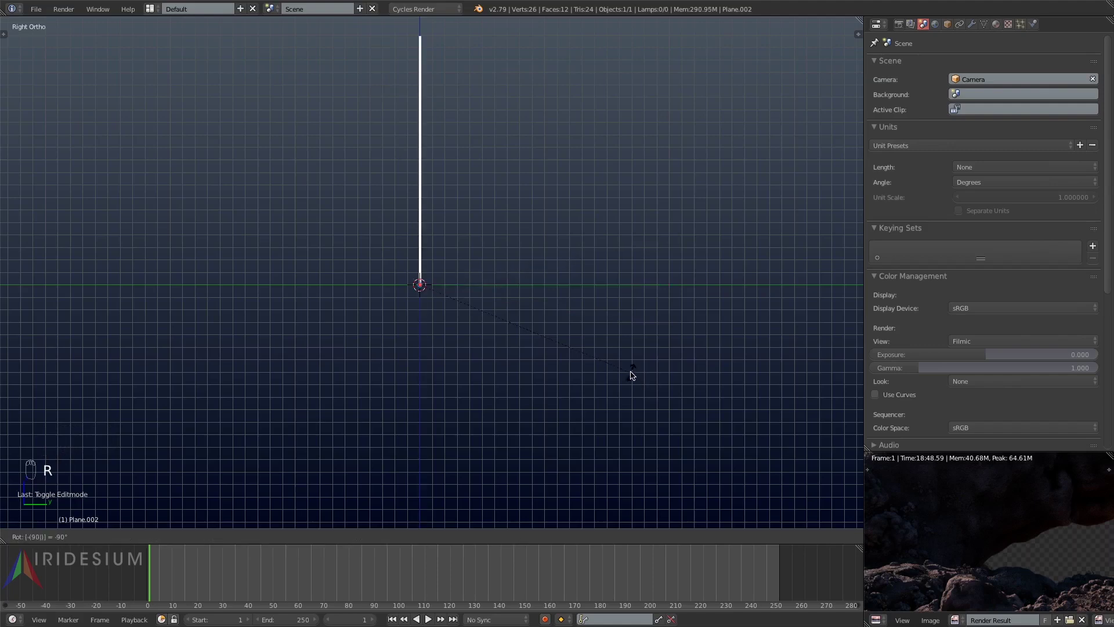
{"action": "left_click", "coordinate": [631, 376]}
- Apply the upright grass blade's rotation
{"action": "middle_click_drag", "start_coordinate": [494, 238], "coordinate": [609, 365], "text": "shift"}
{"action": "key", "text": "i"}
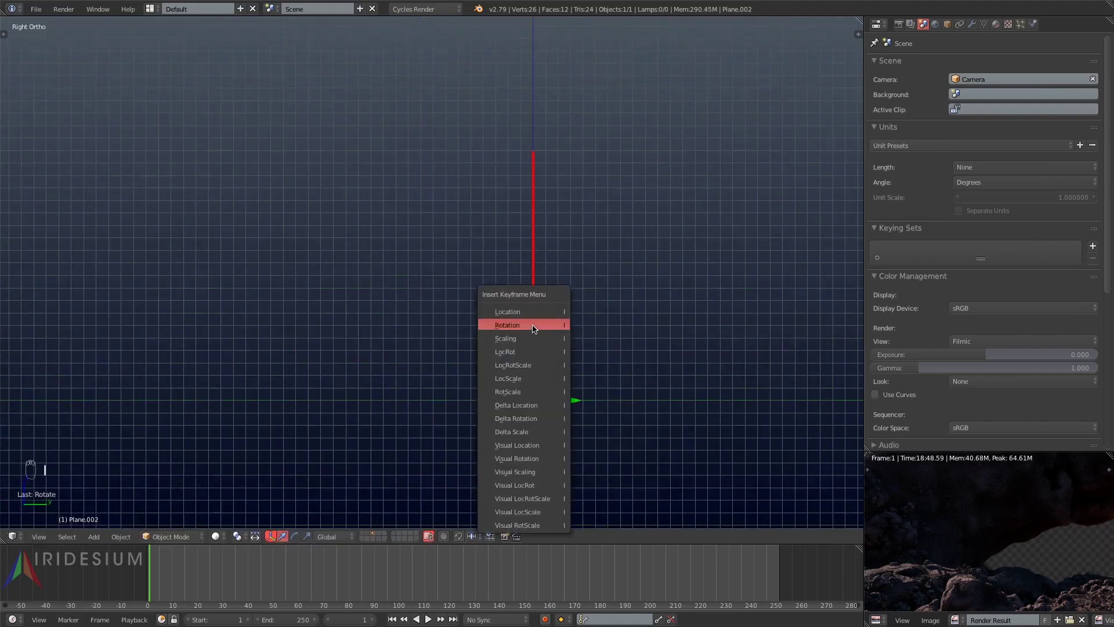
{"action": "left_click", "coordinate": [532, 326]}
{"action": "key", "text": "ctrl+a"}
{"action": "left_click", "coordinate": [570, 260]}
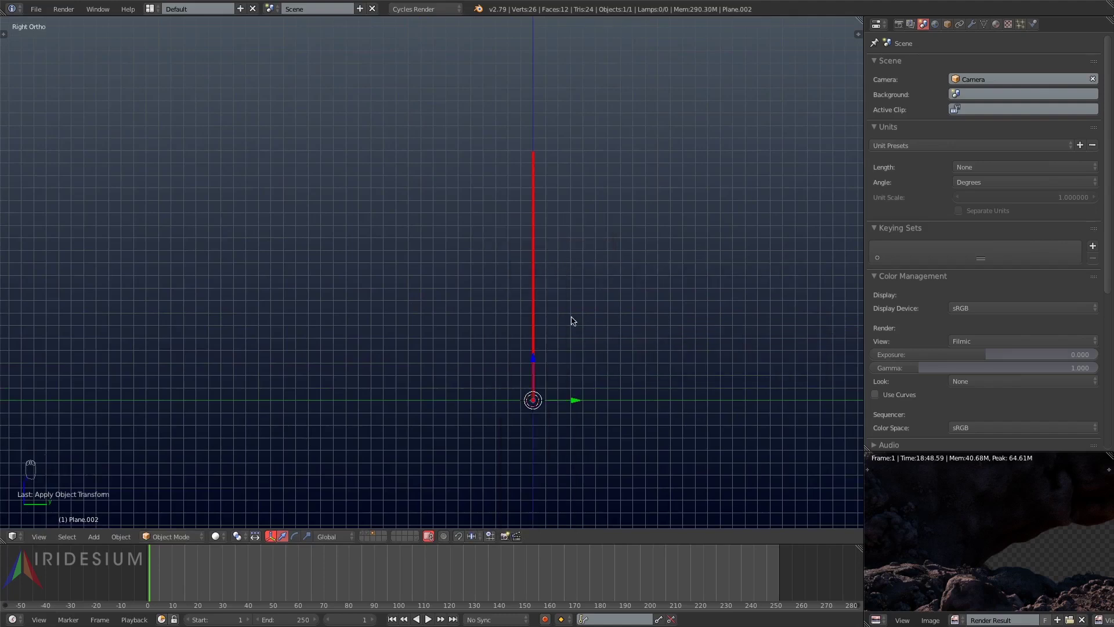
- Set the pivot to the 3D cursor and select only the blade's tip vertices in wireframe display
{"action": "key", "text": "Tab"}
{"action": "key", "text": "period"}
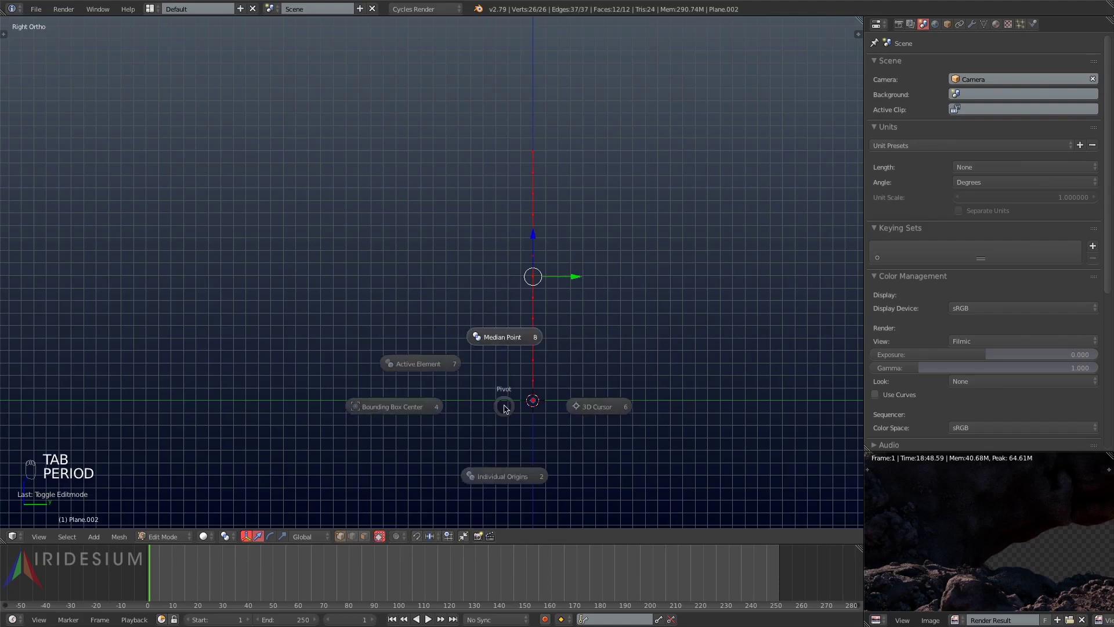
{"action": "left_click", "coordinate": [595, 418]}
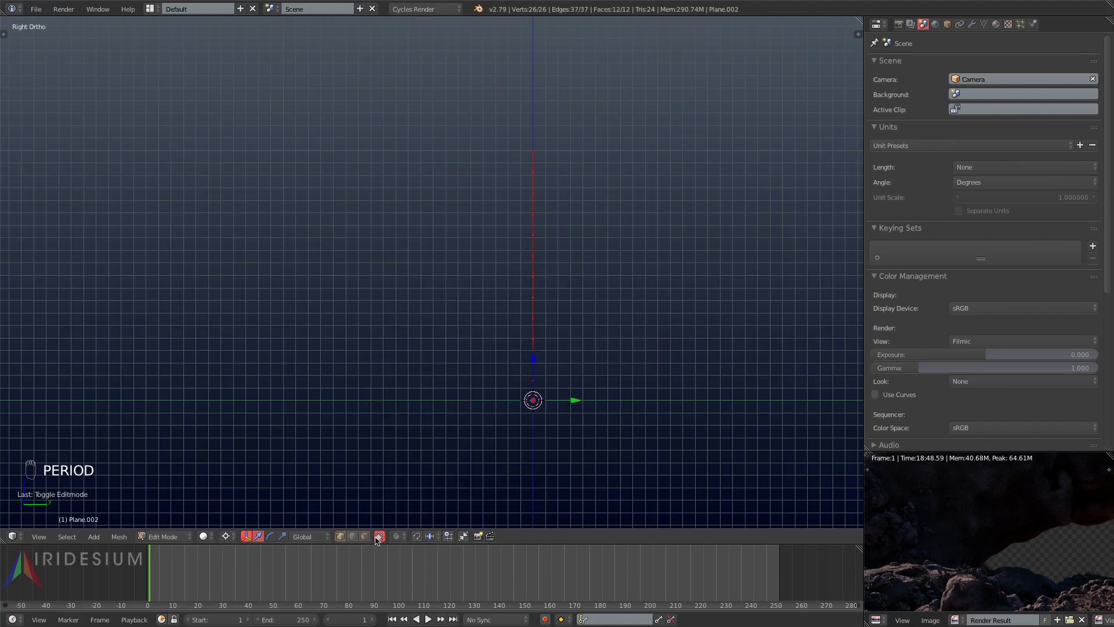
{"action": "key", "text": "z"}
{"action": "key", "text": "a"}
{"action": "key", "text": "b"}
{"action": "left_click_drag", "start_coordinate": [472, 117], "coordinate": [580, 169]}
{"action": "middle_click_drag", "start_coordinate": [516, 252], "coordinate": [550, 302]}
{"action": "key", "text": "KP_3"}
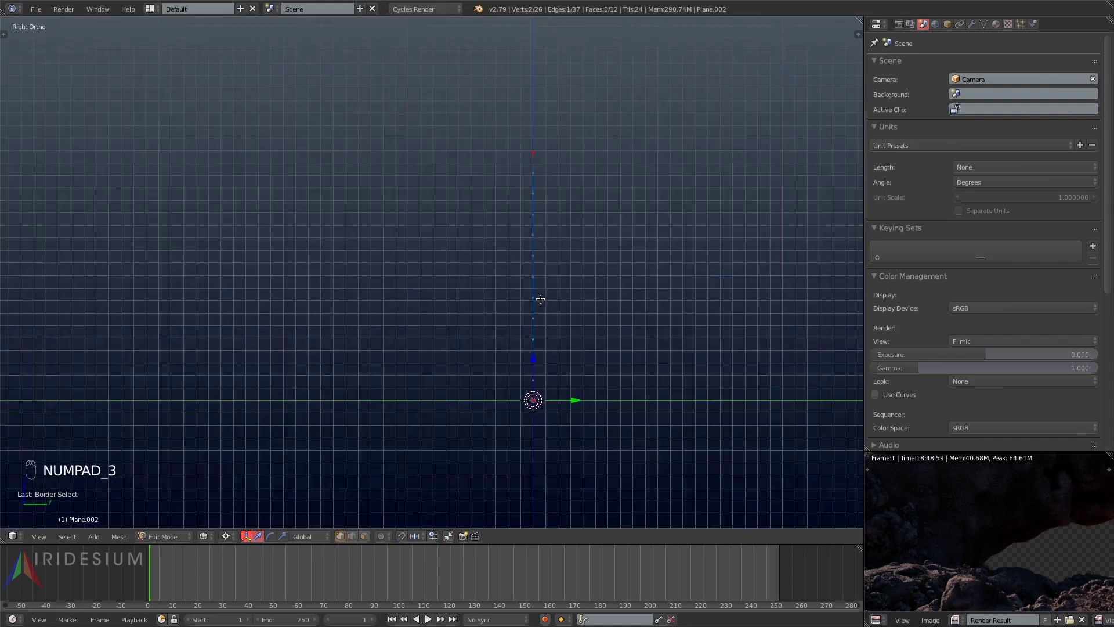
- Enable proportional editing with the Sharp falloff
{"action": "key", "text": "o"}
{"action": "left_click", "coordinate": [399, 536]}
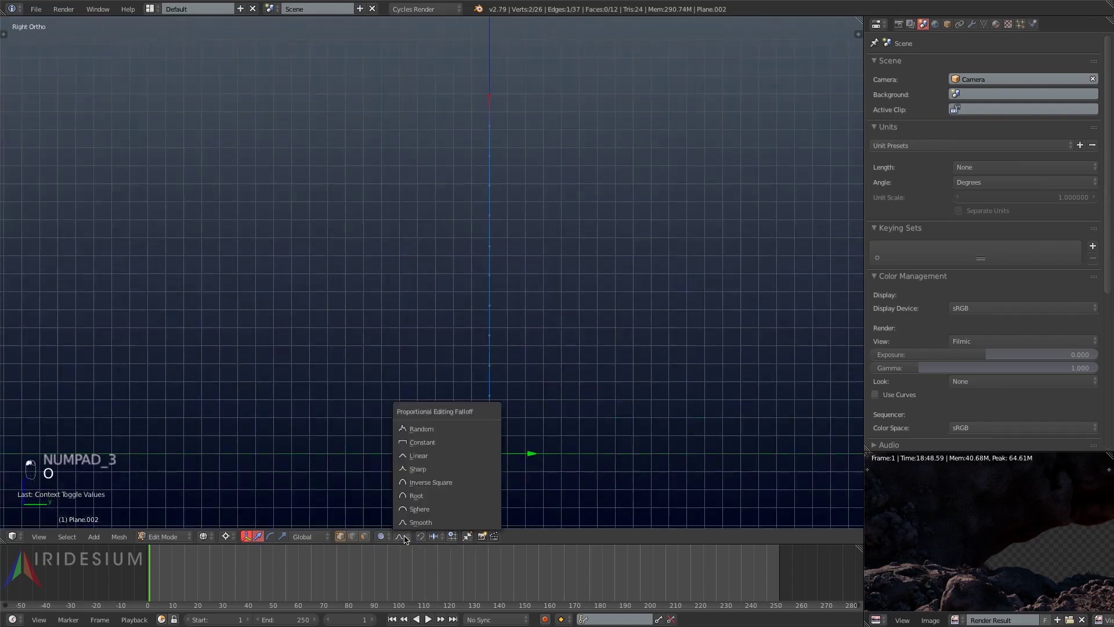
{"action": "left_click", "coordinate": [426, 464]}
- Try to bend the blade by rotating its tip with proportional editing, and undo the bend
{"action": "key", "text": "r"}
{"action": "scroll", "coordinate": [697, 217], "scroll_direction": "down", "scroll_amount": 5}
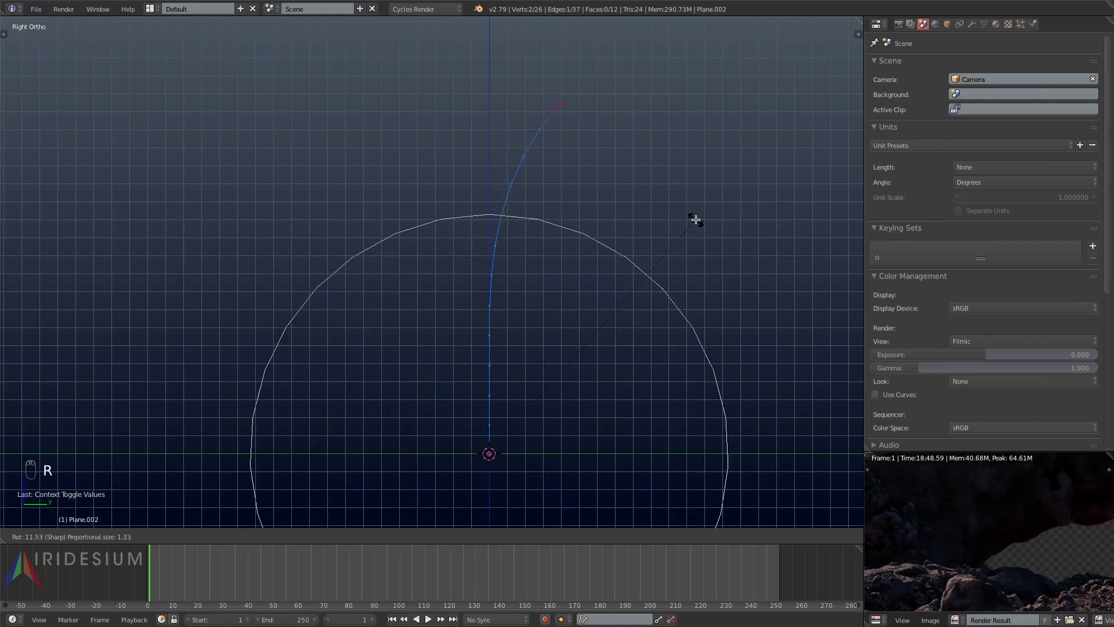
{"action": "left_click", "coordinate": [770, 311]}
{"action": "middle_click_drag", "start_coordinate": [620, 274], "coordinate": [600, 304]}
{"action": "key", "text": "super+z"}
- Add a centred loop cut running lengthwise along the blade from base to tip
{"action": "key", "text": "KP_5"}
{"action": "key", "text": "Home"}
{"action": "scroll", "coordinate": [406, 423], "scroll_direction": "up", "scroll_amount": 4}
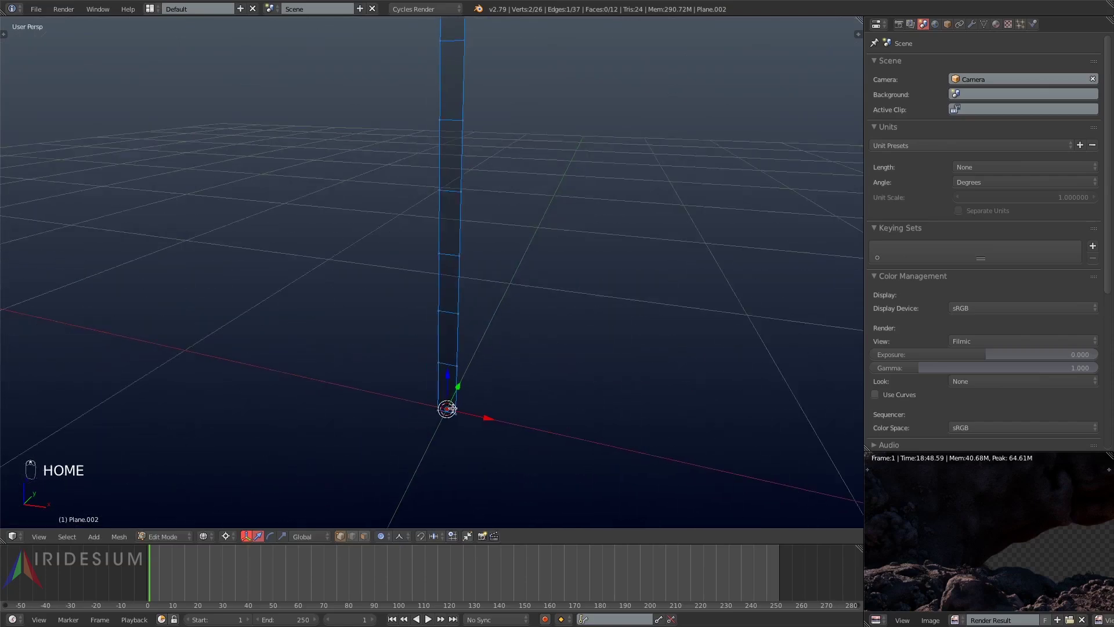
{"action": "key", "text": "ctrl+r"}
{"action": "left_click", "coordinate": [450, 409]}
{"action": "right_click", "coordinate": [447, 398]}
{"action": "middle_click_drag", "start_coordinate": [500, 87], "coordinate": [520, 280]}
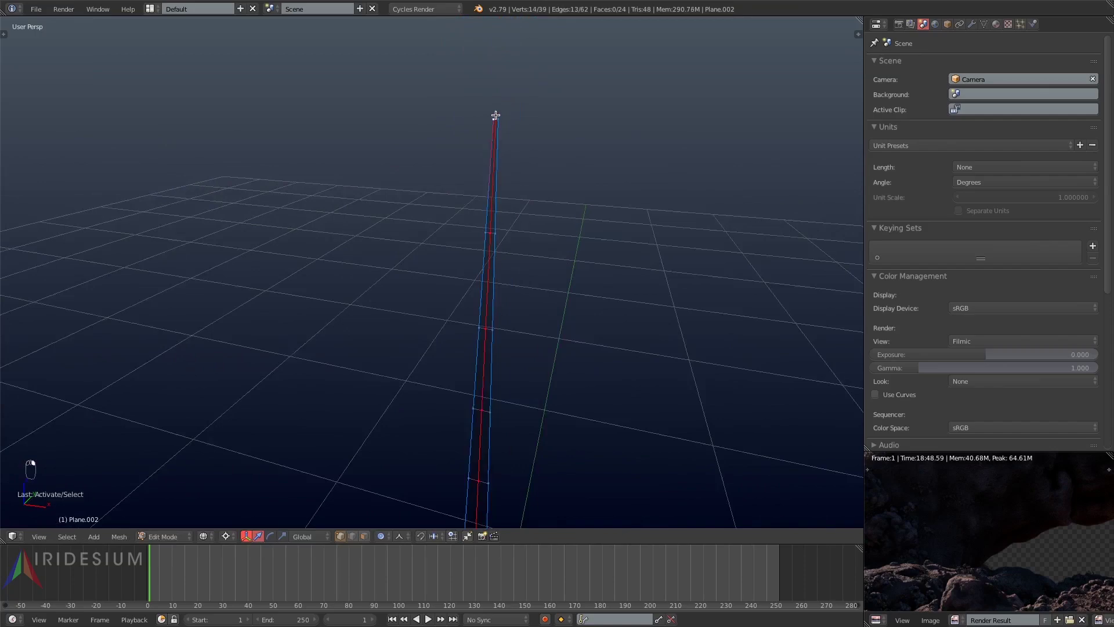
- Turn off proportional editing and offset the blade's centre line below the tip to form a lengthwise crease
{"action": "key", "text": "b"}
{"action": "middle_click_drag", "start_coordinate": [346, 84], "coordinate": [480, 231]}
{"action": "key", "text": "o"}
{"action": "key", "text": "g"}
{"action": "left_click", "coordinate": [423, 268]}
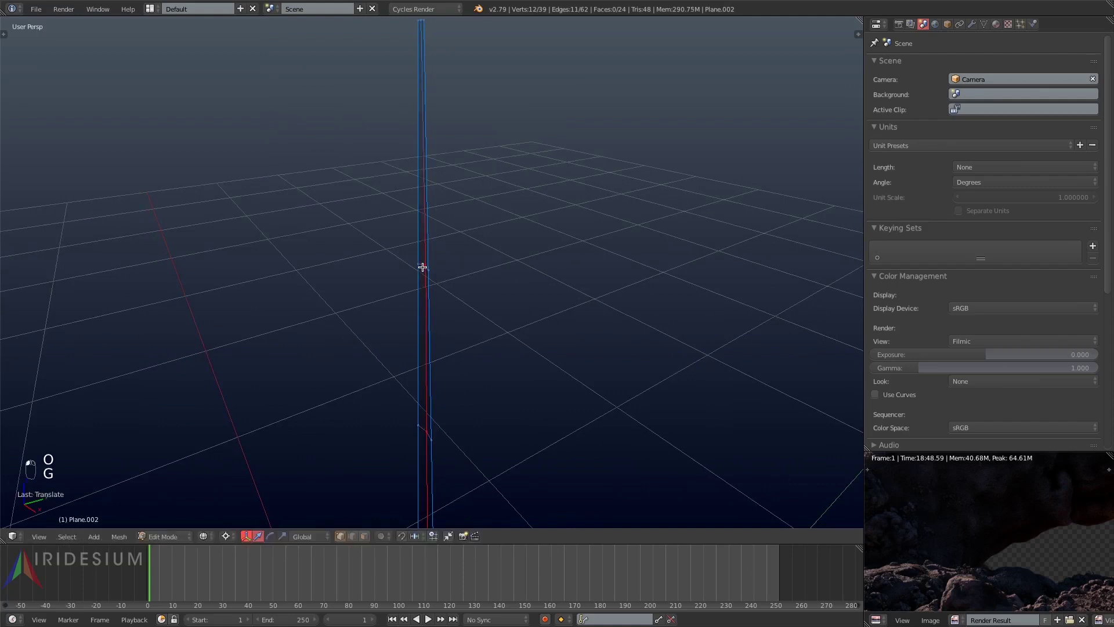
{"action": "key", "text": "g"}
{"action": "left_click", "coordinate": [493, 265]}
{"action": "middle_click_drag", "start_coordinate": [483, 367], "coordinate": [453, 194], "text": "shift"}
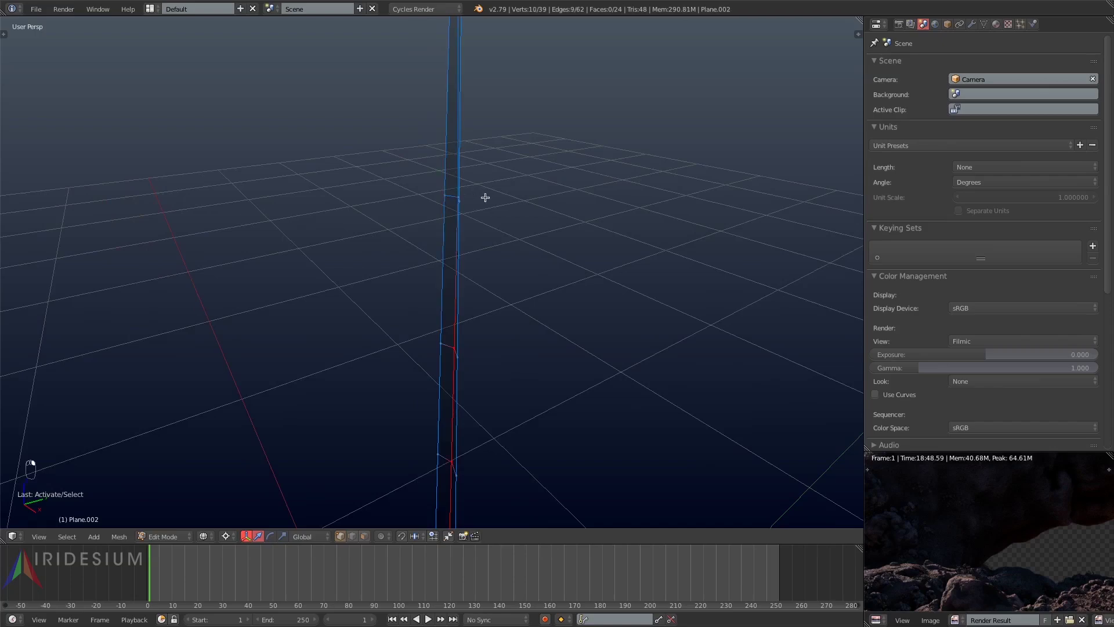
{"action": "key", "text": "g"}
{"action": "left_click", "coordinate": [545, 232]}
{"action": "mouse_move", "coordinate": [545, 231]}
{"action": "middle_mouse_down"}
{"action": "mouse_move", "coordinate": [549, 368]}
{"action": "mouse_move", "coordinate": [533, 300]}
{"action": "mouse_move", "coordinate": [507, 333]}
{"action": "mouse_move", "coordinate": [570, 377]}
{"action": "mouse_move", "coordinate": [487, 361]}
{"action": "mouse_move", "coordinate": [590, 340]}
{"action": "mouse_move", "coordinate": [520, 373]}
{"action": "mouse_move", "coordinate": [500, 193]}
{"action": "middle_mouse_up"}
- Select the three tip vertices of the creased blade and frame it in right orthographic view
{"action": "key", "text": "z"}
{"action": "key", "text": "z"}
{"action": "key", "text": "a"}
{"action": "key", "text": "b"}
{"action": "left_click_drag", "start_coordinate": [387, 120], "coordinate": [555, 194]}
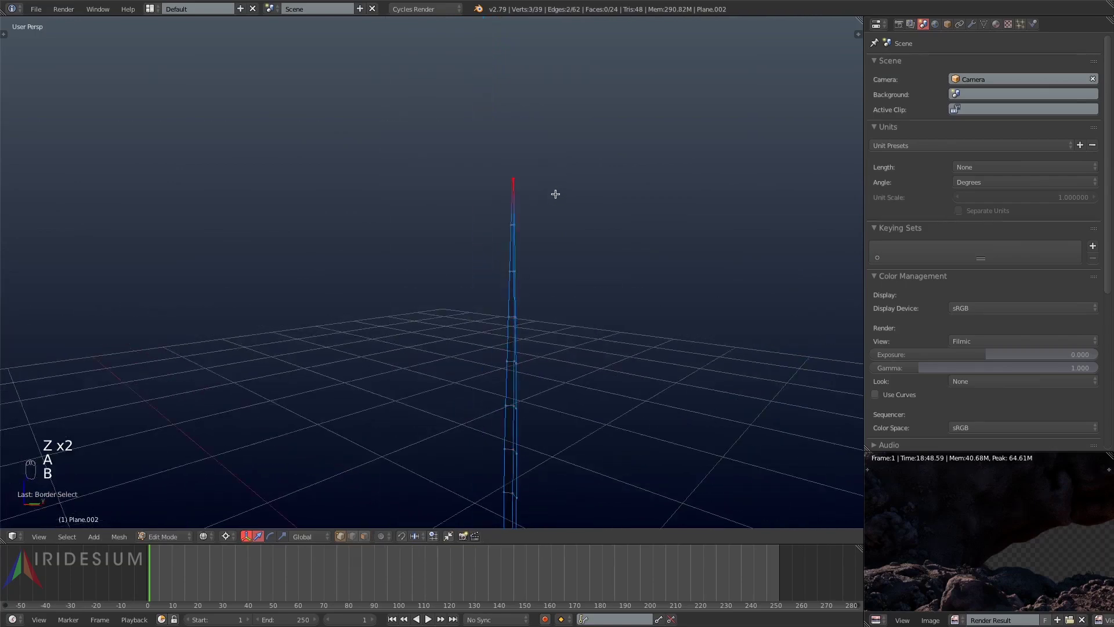
{"action": "key", "text": "KP_3"}
{"action": "key", "text": "KP_5"}
{"action": "key", "text": "Home"}
- Bend the blade into a smooth arc by rotating its tip about the 3D cursor with Sharp proportional editing
{"action": "key", "text": "r"}
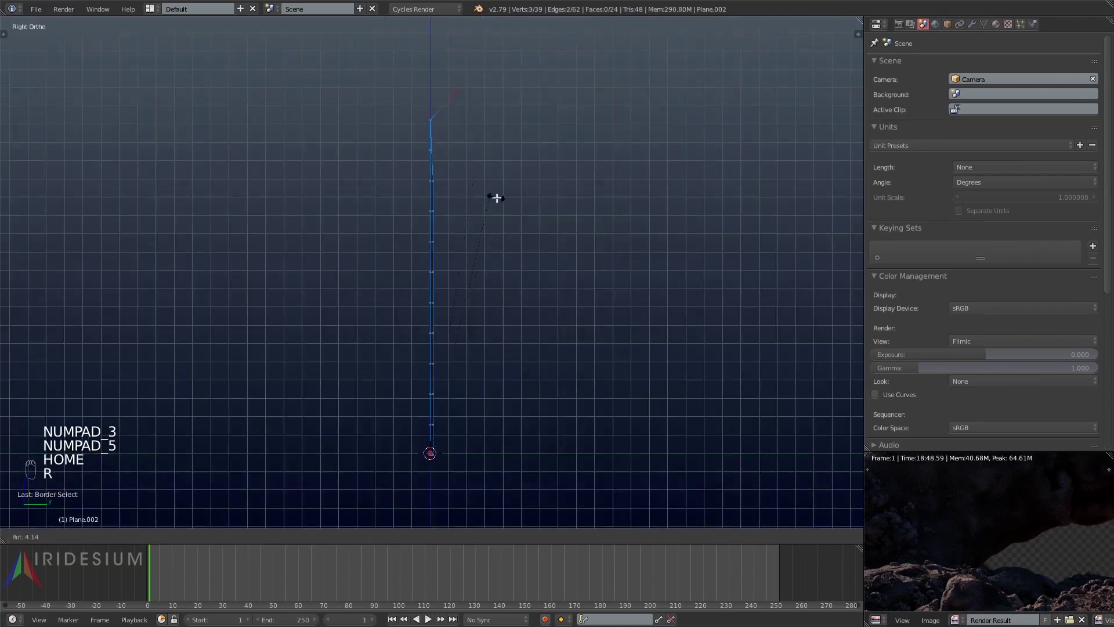
{"action": "right_click", "coordinate": [512, 221]}
{"action": "key", "text": "o"}
{"action": "key", "text": "r"}
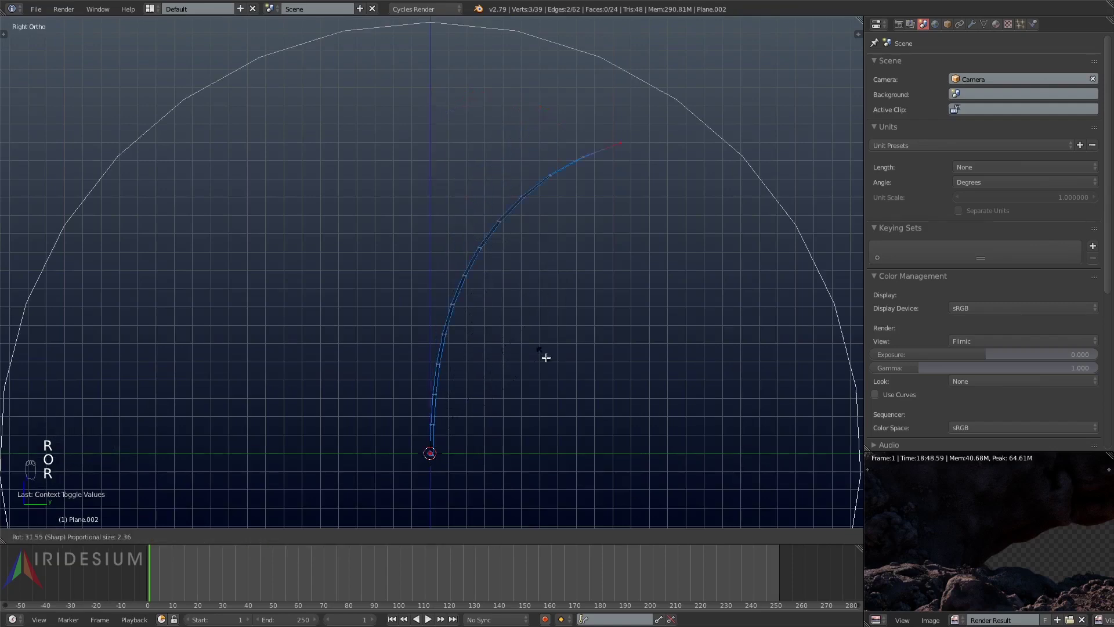
{"action": "left_click", "coordinate": [531, 350]}
{"action": "key", "text": "o"}
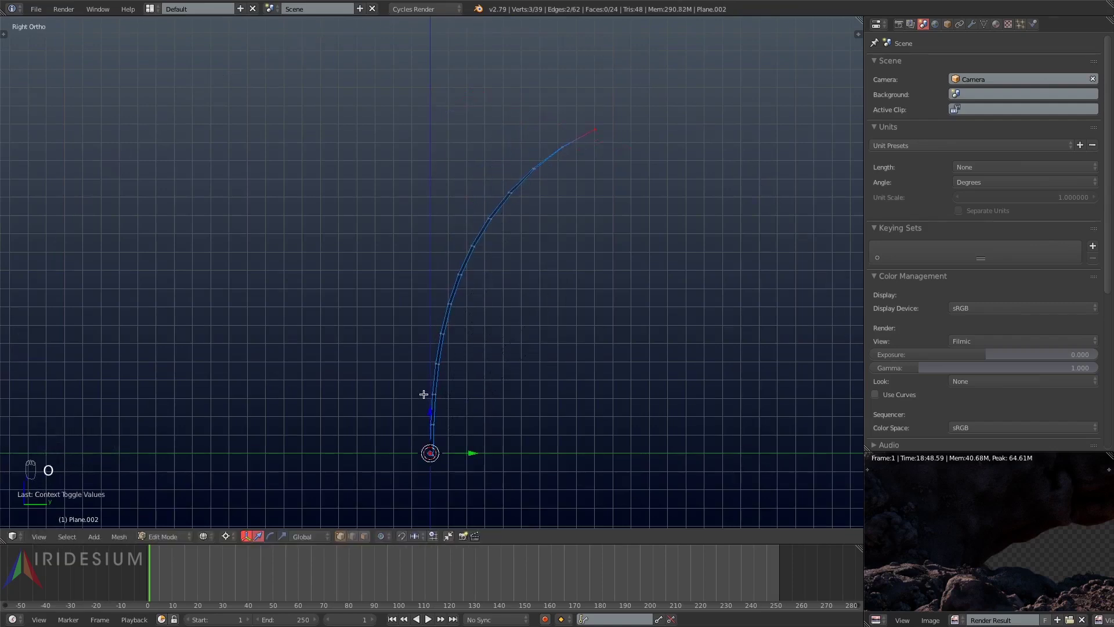
- Duplicate the upper section of the bent blade, rotate it and place the copy low against the main blade as a shorter second blade
{"action": "key", "text": "b"}
{"action": "left_click_drag", "start_coordinate": [353, 89], "coordinate": [614, 227]}
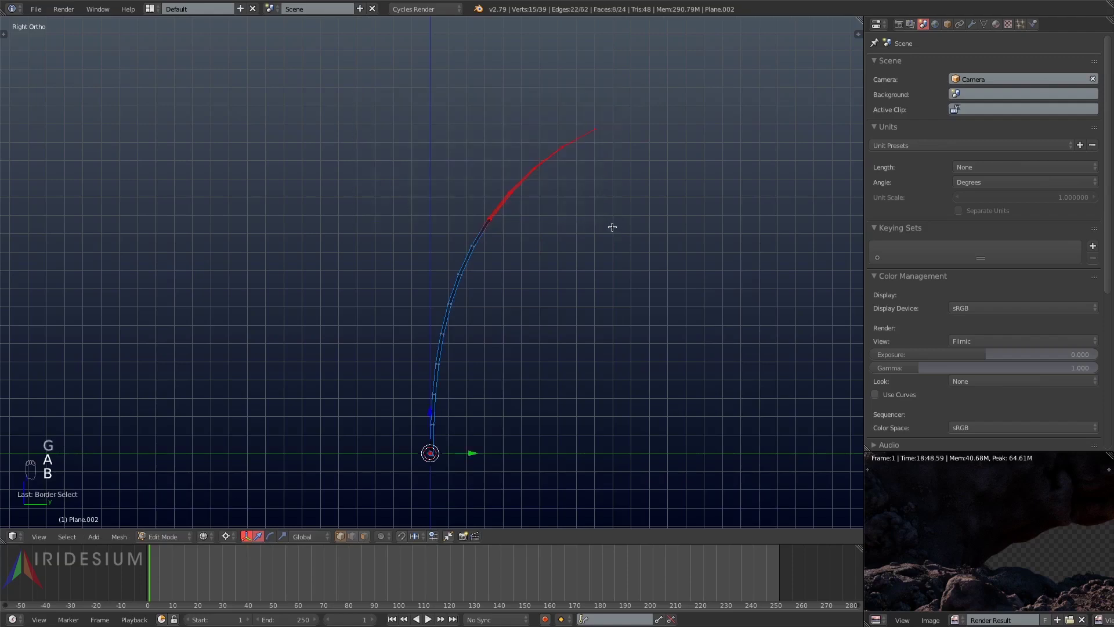
{"action": "key", "text": "shift+d"}
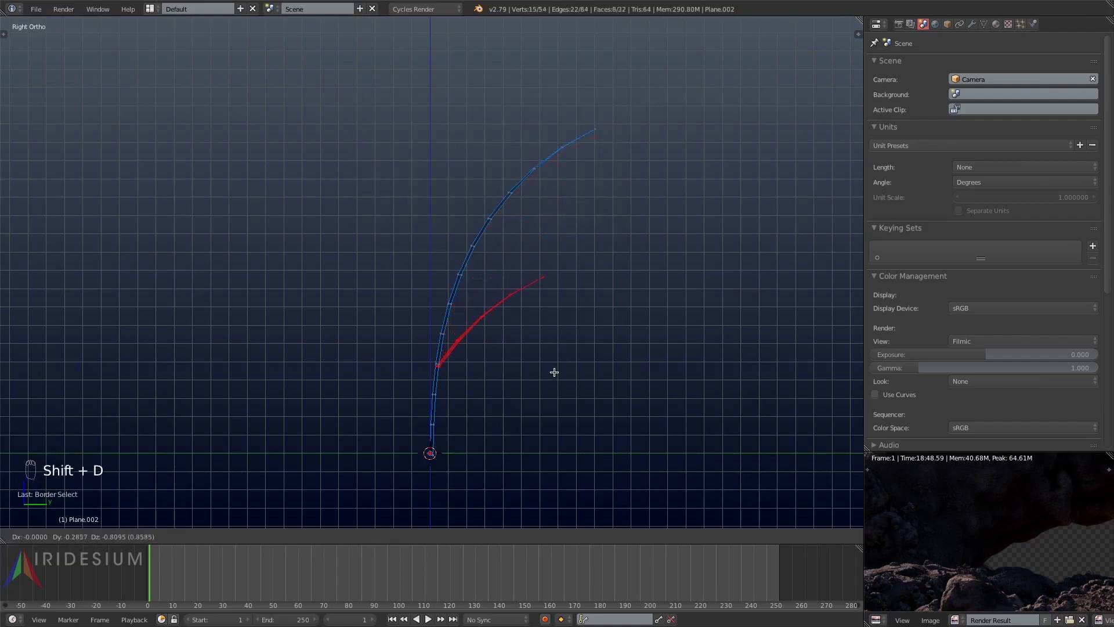
{"action": "left_click", "coordinate": [554, 371]}
{"action": "key", "text": "r"}
{"action": "left_click", "coordinate": [507, 280]}
{"action": "key", "text": "g"}
{"action": "left_click", "coordinate": [559, 288]}
- Duplicate the second blade to the base, enlarge the copy and turn it about the Z axis to form a third blade
{"action": "key", "text": "shift+d"}
{"action": "left_click", "coordinate": [542, 371]}
{"action": "key", "text": "s"}
{"action": "left_click", "coordinate": [592, 298]}
{"action": "key", "text": "r"}
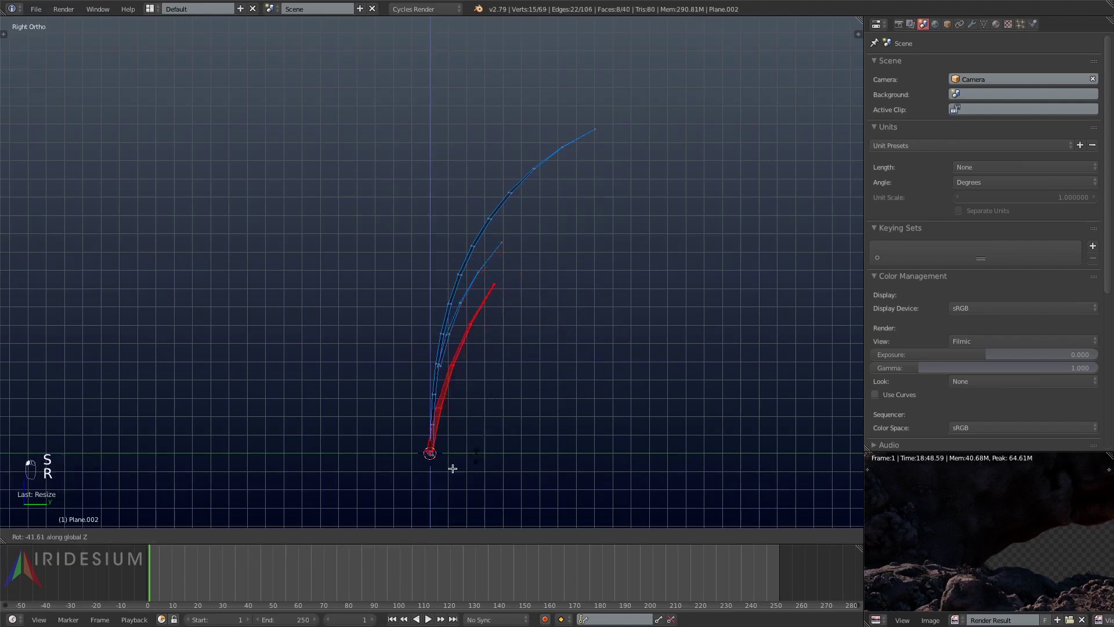
{"action": "left_click", "coordinate": [443, 416]}
{"action": "middle_click_drag", "start_coordinate": [442, 416], "coordinate": [485, 437]}
{"action": "key", "text": "KP_5"}
{"action": "key", "text": "r"}
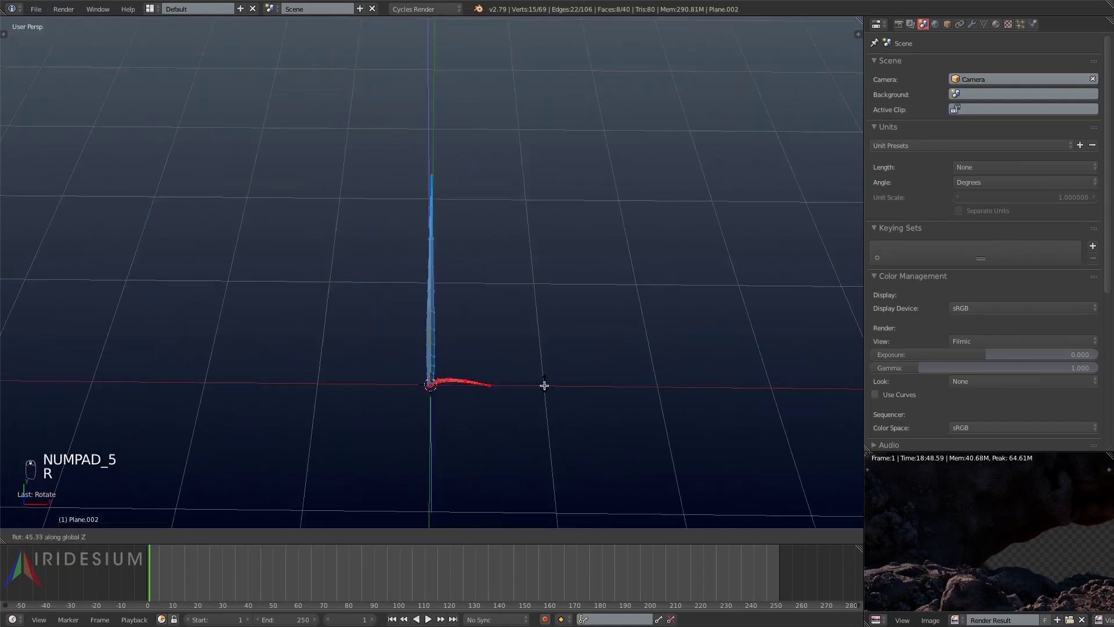
{"action": "left_click", "coordinate": [500, 390]}
- Examine the three-blade grass tuft from above and in perspective
{"action": "scroll", "coordinate": [412, 385], "scroll_direction": "up", "scroll_amount": 3}
{"action": "middle_click_drag", "start_coordinate": [490, 418], "coordinate": [489, 453]}
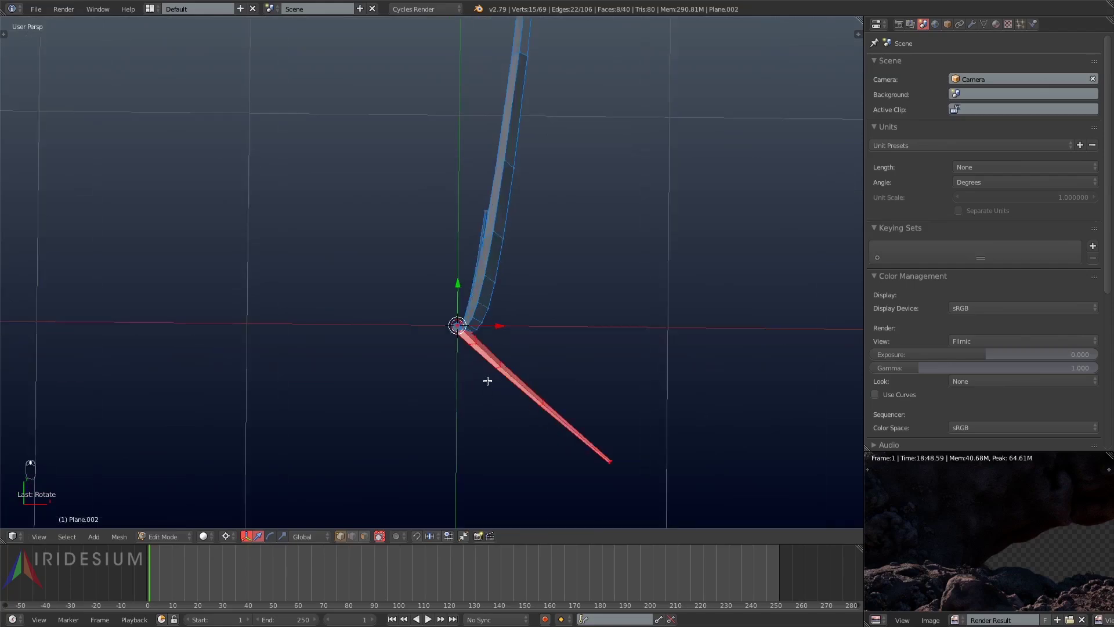
{"action": "key", "text": "KP_7"}
{"action": "key", "text": "KP_5"}
{"action": "scroll", "coordinate": [468, 342], "scroll_direction": "up", "scroll_amount": 1}
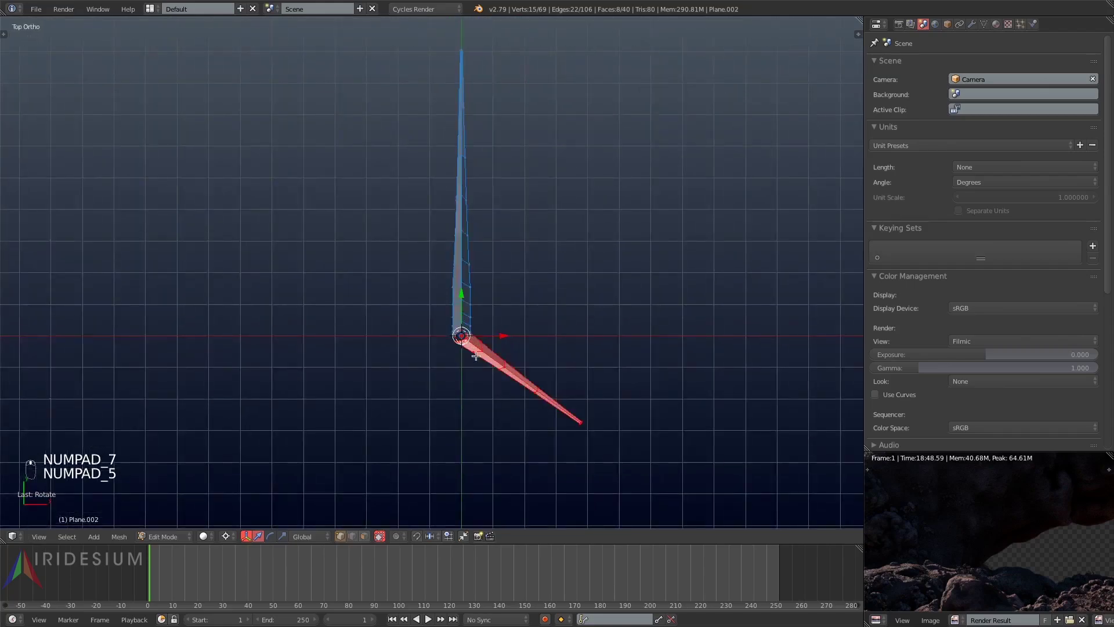
{"action": "key", "text": "Tab"}
{"action": "middle_click_drag", "start_coordinate": [510, 318], "coordinate": [523, 267]}
{"action": "key", "text": "KP_5"}
{"action": "scroll", "coordinate": [539, 352], "scroll_direction": "up", "scroll_amount": 3}
{"action": "scroll", "coordinate": [540, 352], "scroll_direction": "down", "scroll_amount": 5}
{"action": "middle_click_drag", "start_coordinate": [615, 373], "coordinate": [663, 370]}
- Select one side blade as linked geometry and adjust its placement within the tuft
{"action": "key", "text": "Tab"}
{"action": "key", "text": "a"}
{"action": "key", "text": "a"}
{"action": "key", "text": "l"}
{"action": "middle_click_drag", "start_coordinate": [530, 211], "coordinate": [534, 218]}
{"action": "scroll", "coordinate": [580, 256], "scroll_direction": "up", "scroll_amount": 1}
{"action": "left_click_drag", "start_coordinate": [595, 386], "coordinate": [562, 424]}
{"action": "scroll", "coordinate": [606, 313], "scroll_direction": "up", "scroll_amount": 2}
{"action": "key", "text": "Tab"}
- Duplicate the grass tuft object and move the copy beside the original, about 1.5 units away
{"action": "middle_click_drag", "start_coordinate": [593, 319], "coordinate": [622, 344]}
{"action": "scroll", "coordinate": [551, 334], "scroll_direction": "down", "scroll_amount": 5}
{"action": "key", "text": "shift+d"}
{"action": "right_click", "coordinate": [622, 344]}
{"action": "key", "text": "g"}
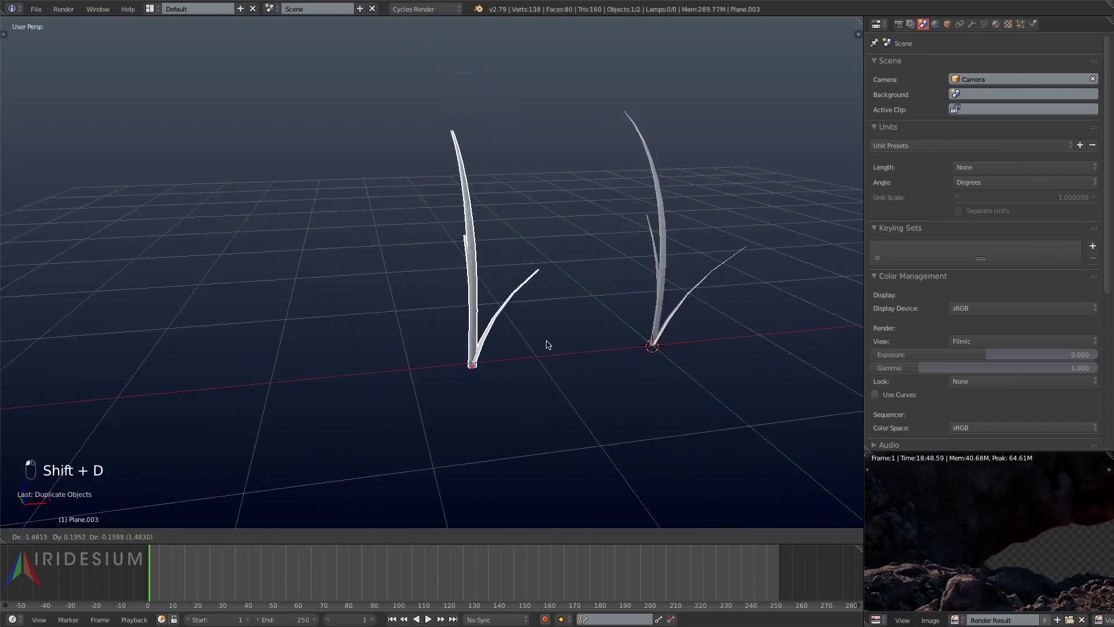
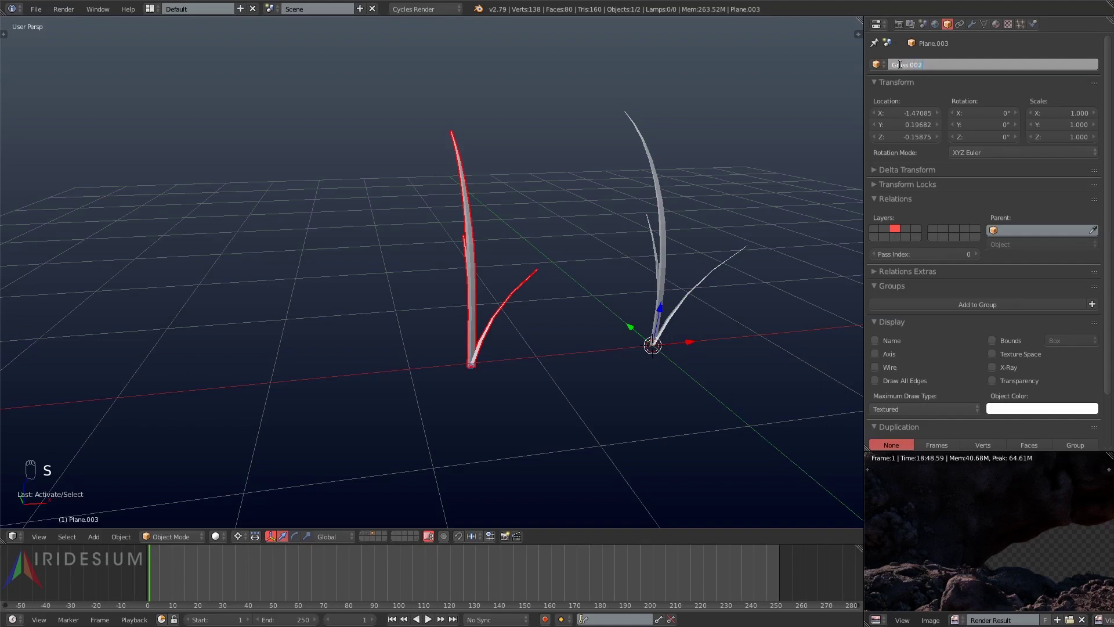
- Delete all of the copied tuft's vertices except the three at the base of the main blade
{"action": "key", "text": "Tab"}
{"action": "key", "text": "a"}
{"action": "key", "text": "a"}
{"action": "middle_click_drag", "start_coordinate": [507, 266], "coordinate": [456, 216]}
{"action": "key", "text": "a"}
{"action": "scroll", "coordinate": [485, 368], "scroll_direction": "up", "scroll_amount": 5}
{"action": "key", "text": "x"}
{"action": "left_click", "coordinate": [481, 273]}
- Clear the Grass 002 object's location and move it along the X axis to about -1.24
{"action": "key", "text": "a"}
{"action": "key", "text": "KP_3"}
{"action": "key", "text": "KP_5"}
{"action": "middle_click_drag", "start_coordinate": [483, 325], "coordinate": [530, 356], "text": "shift"}
{"action": "key", "text": "Tab"}
{"action": "key", "text": "alt+g"}
{"action": "key", "text": "g"}
{"action": "key", "text": "x"}
{"action": "left_click", "coordinate": [294, 351]}
- Extrude the three base vertices about 0.87 units straight up along Z and lower the new edge slightly
{"action": "key", "text": "KP_0"}
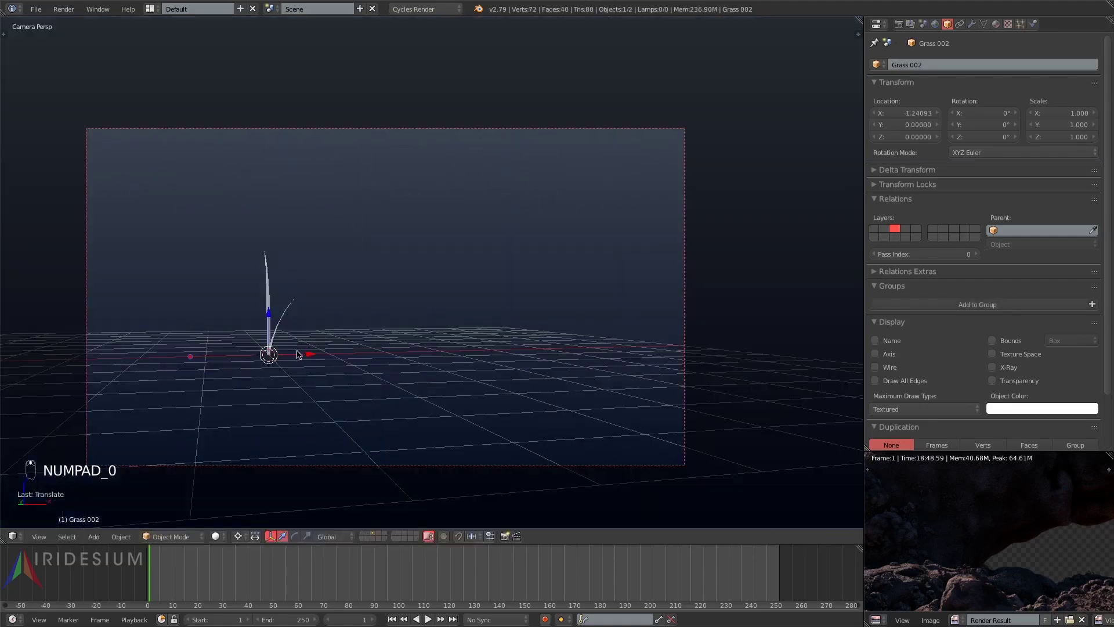
{"action": "key", "text": "KP_3"}
{"action": "scroll", "coordinate": [612, 410], "scroll_direction": "up", "scroll_amount": 5, "text": "shift"}
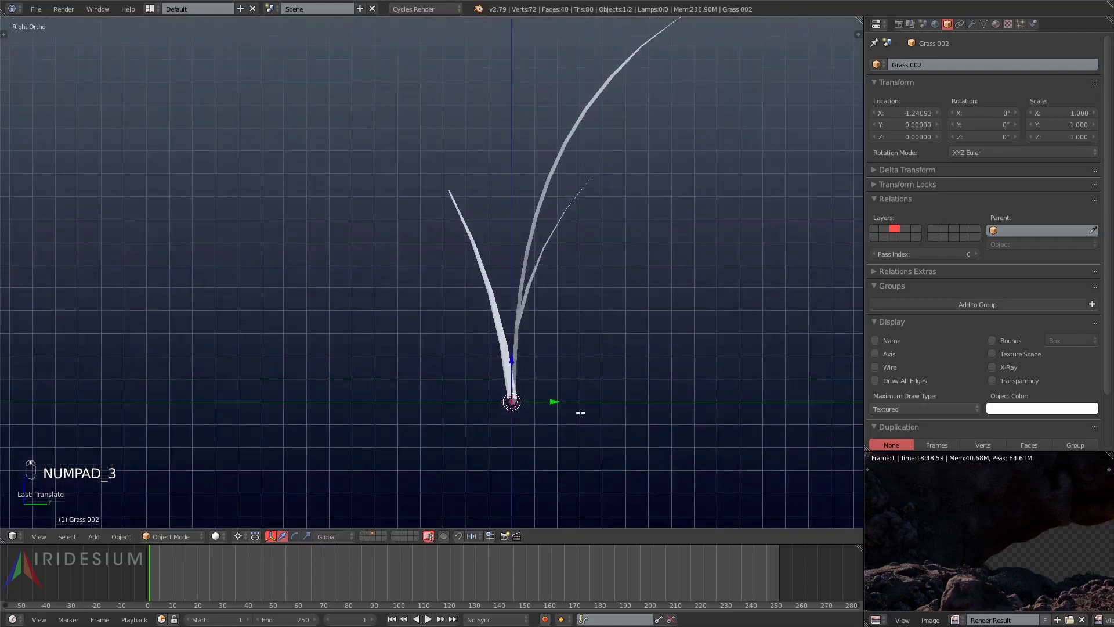
{"action": "key", "text": "Tab"}
{"action": "key", "text": "z"}
{"action": "key", "text": "e"}
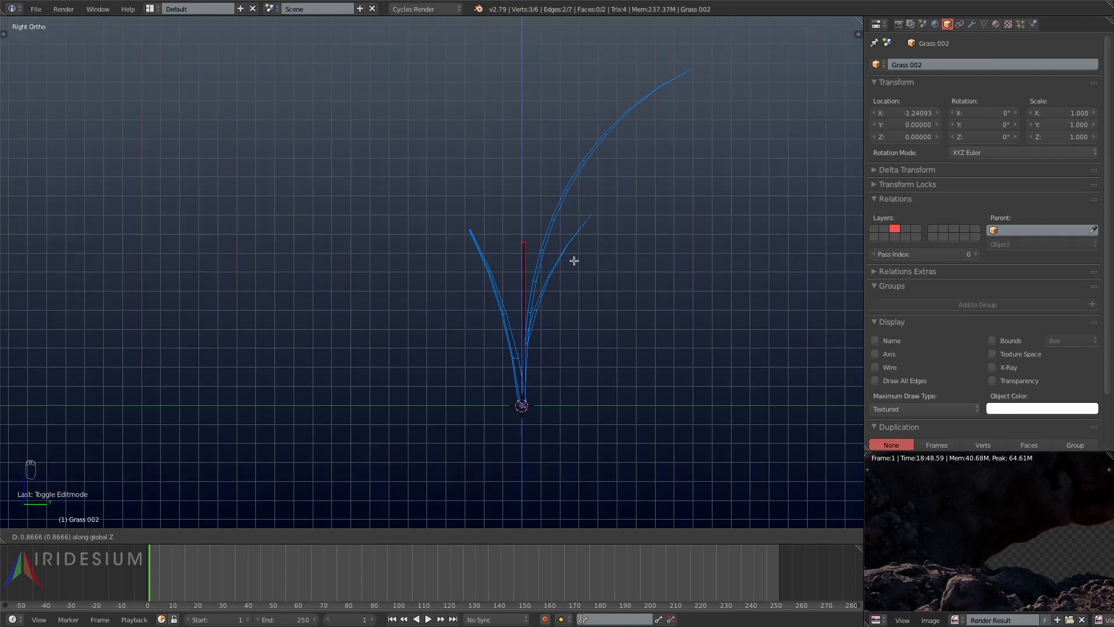
{"action": "left_click", "coordinate": [574, 260]}
{"action": "key", "text": "g"}
{"action": "key", "text": "z"}
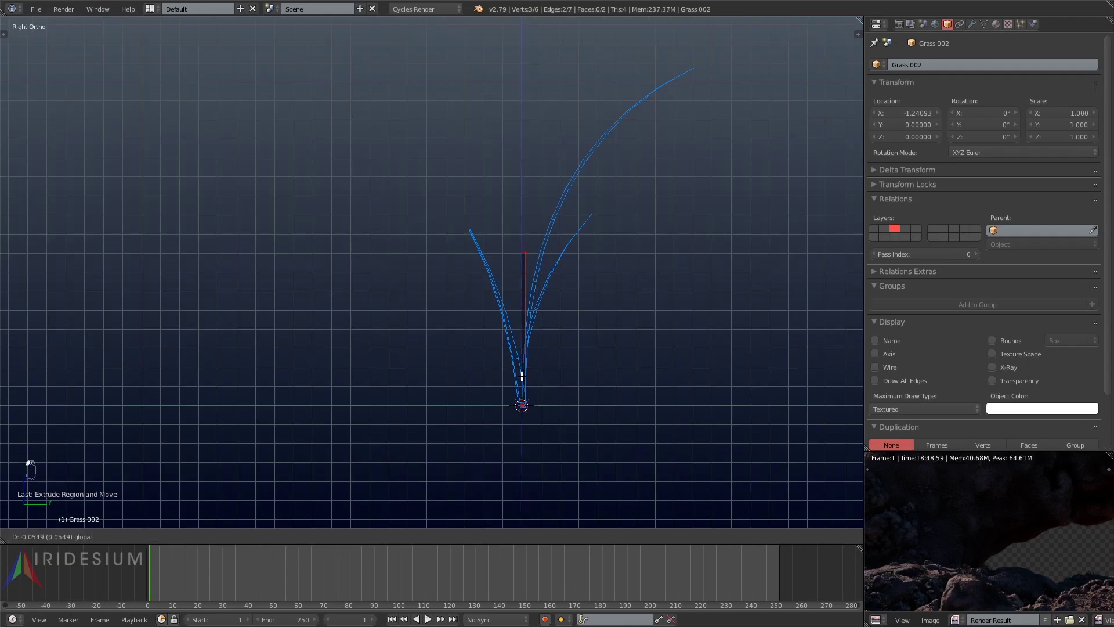
{"action": "left_click", "coordinate": [523, 384]}
- Switch the pivot away from the 3D cursor and scale the extruded top edge down to a narrow blade tip
{"action": "key", "text": "s"}
{"action": "right_click", "coordinate": [624, 322]}
{"action": "left_click", "coordinate": [226, 536]}
{"action": "left_click", "coordinate": [237, 481]}
{"action": "middle_click_drag", "start_coordinate": [538, 440], "coordinate": [684, 423]}
{"action": "key", "text": "s"}
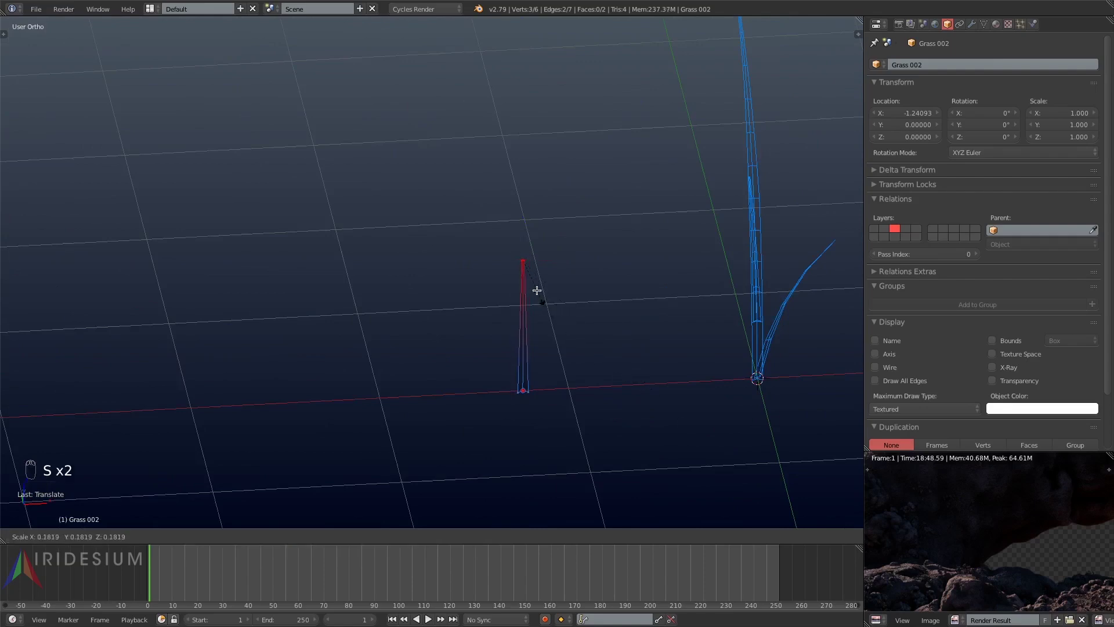
{"action": "left_click", "coordinate": [532, 277]}
- Add a crosswise loop cut around the middle of the new blade and scale it to widen the profile
{"action": "key", "text": "KP_5"}
{"action": "middle_click_drag", "start_coordinate": [493, 306], "coordinate": [506, 316]}
{"action": "key", "text": "z"}
{"action": "key", "text": "ctrl+r"}
{"action": "left_click", "coordinate": [493, 299]}
{"action": "left_click", "coordinate": [498, 302]}
{"action": "key", "text": "s"}
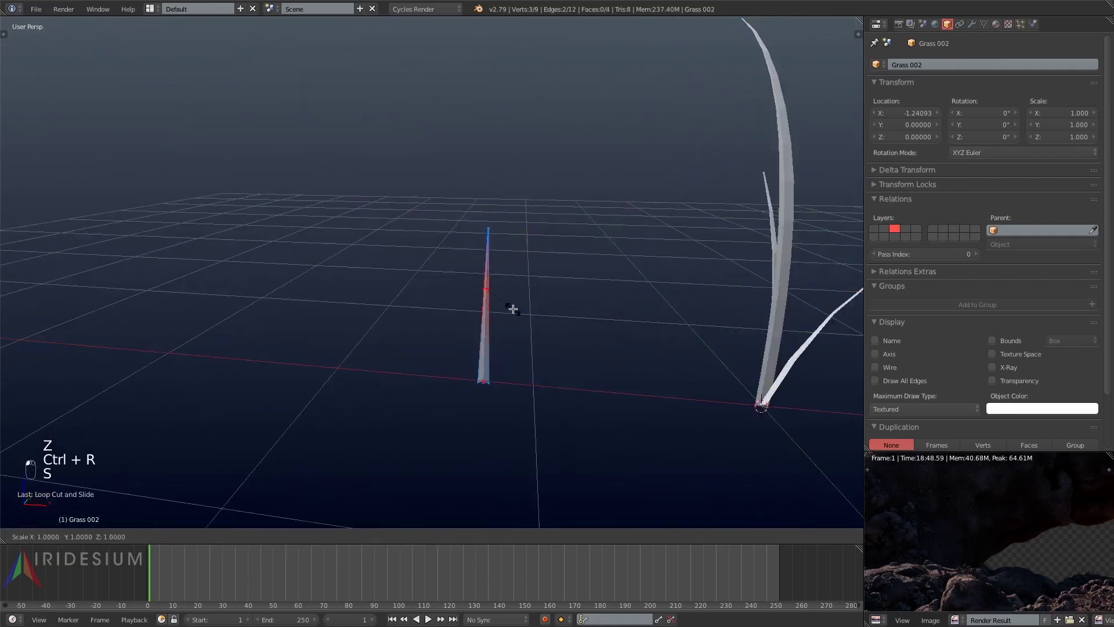
{"action": "left_click", "coordinate": [520, 314]}
{"action": "middle_click_drag", "start_coordinate": [520, 314], "coordinate": [507, 318]}
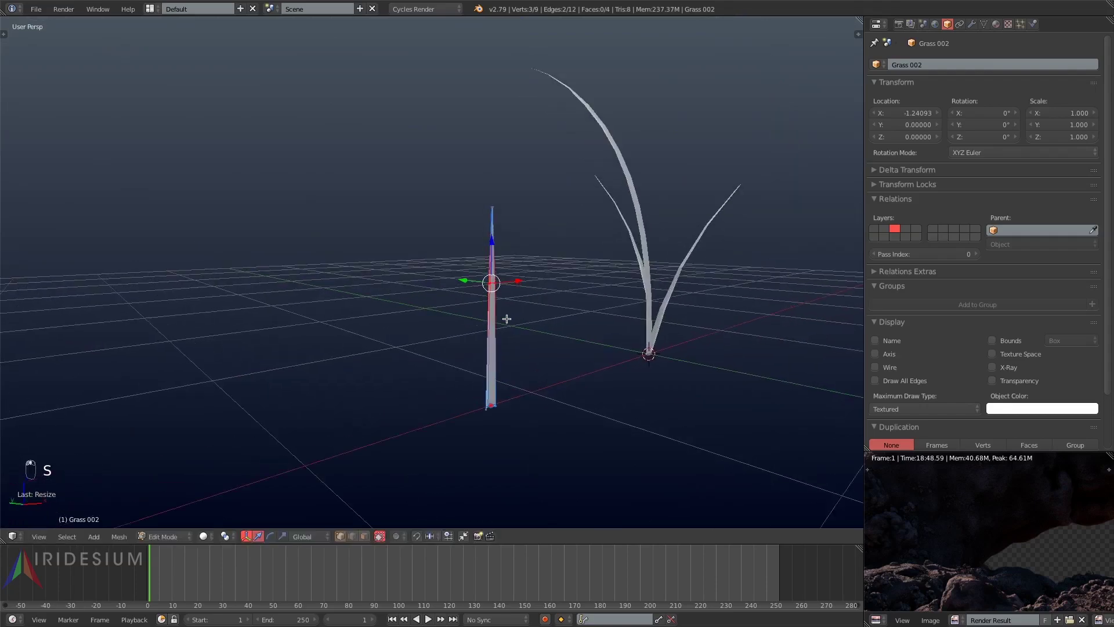
- Add further crosswise loop cuts to the lower and upper sections of the new blade
{"action": "key", "text": "ctrl+r"}
{"action": "left_click", "coordinate": [506, 319]}
{"action": "right_click", "coordinate": [506, 318]}
{"action": "key", "text": "ctrl+r"}
{"action": "left_click", "coordinate": [503, 255]}
{"action": "right_click", "coordinate": [501, 247]}
- With the new blade's tip vertices selected, snap the 3D cursor to the object's origin and make it the pivot point
{"action": "key", "text": "a"}
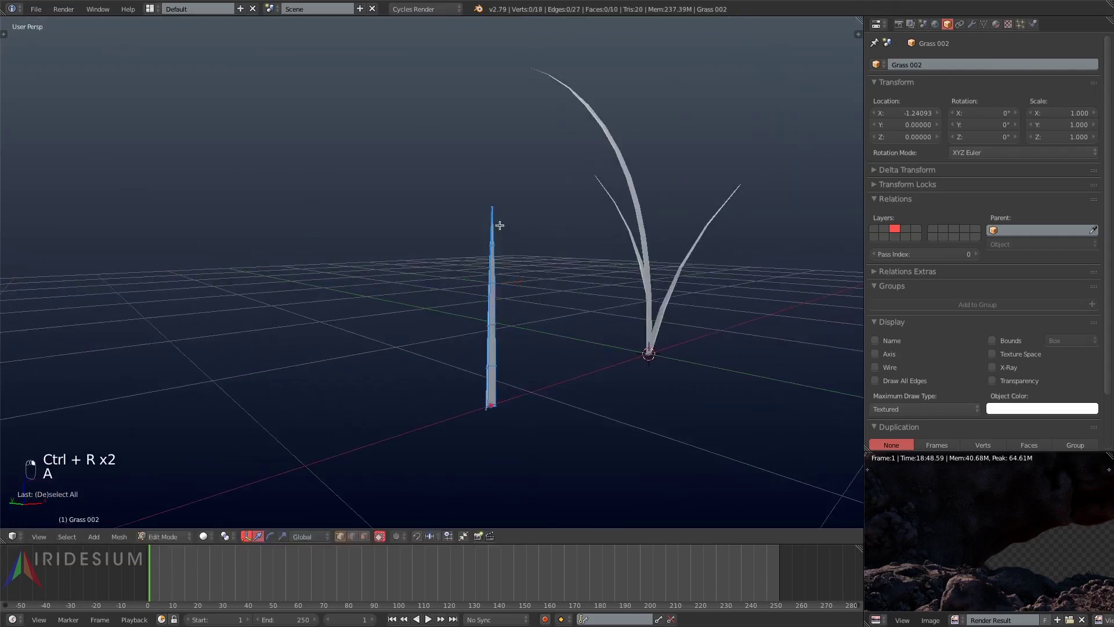
{"action": "key", "text": "z"}
{"action": "left_click_drag", "start_coordinate": [465, 187], "coordinate": [530, 219]}
{"action": "key", "text": "Tab"}
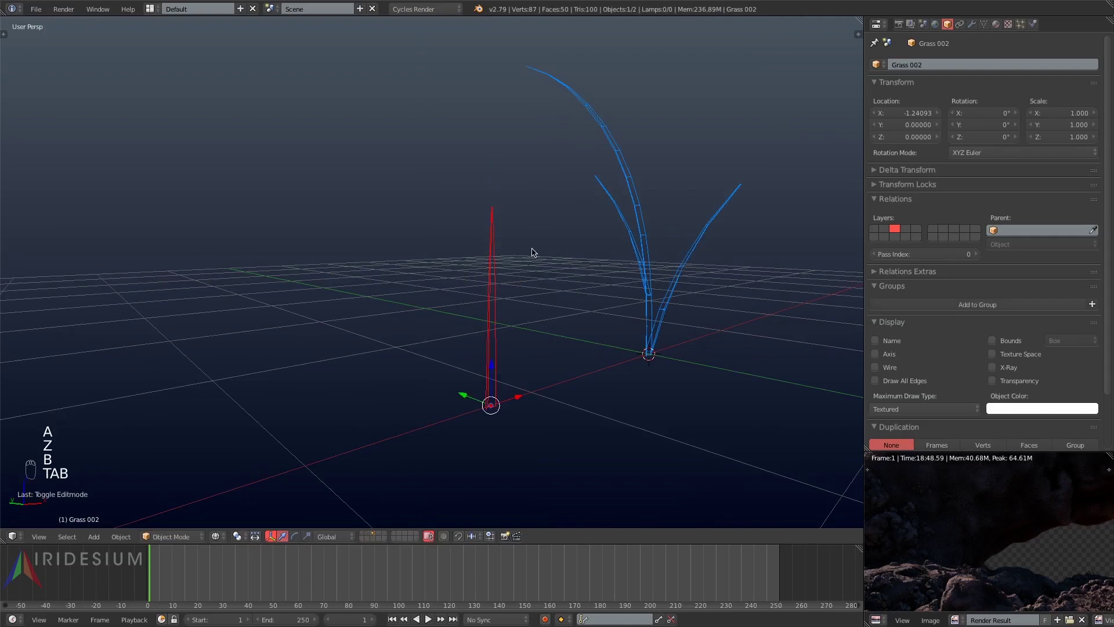
{"action": "key", "text": "shift+s"}
{"action": "left_click", "coordinate": [515, 308]}
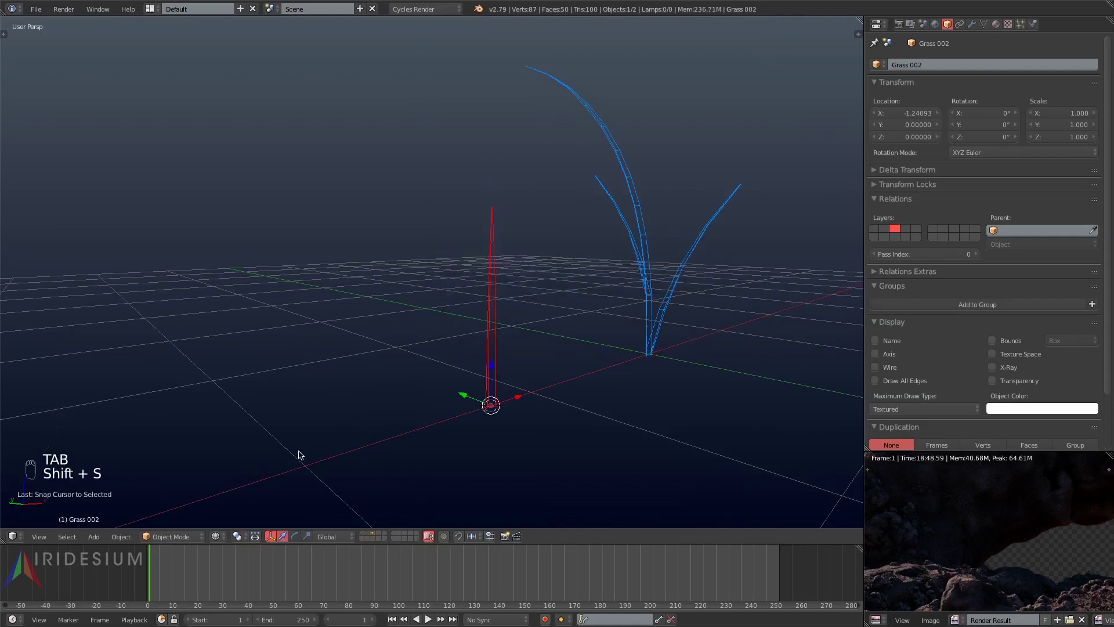
{"action": "left_click", "coordinate": [216, 537]}
{"action": "left_click", "coordinate": [239, 537]}
{"action": "left_click", "coordinate": [262, 508]}
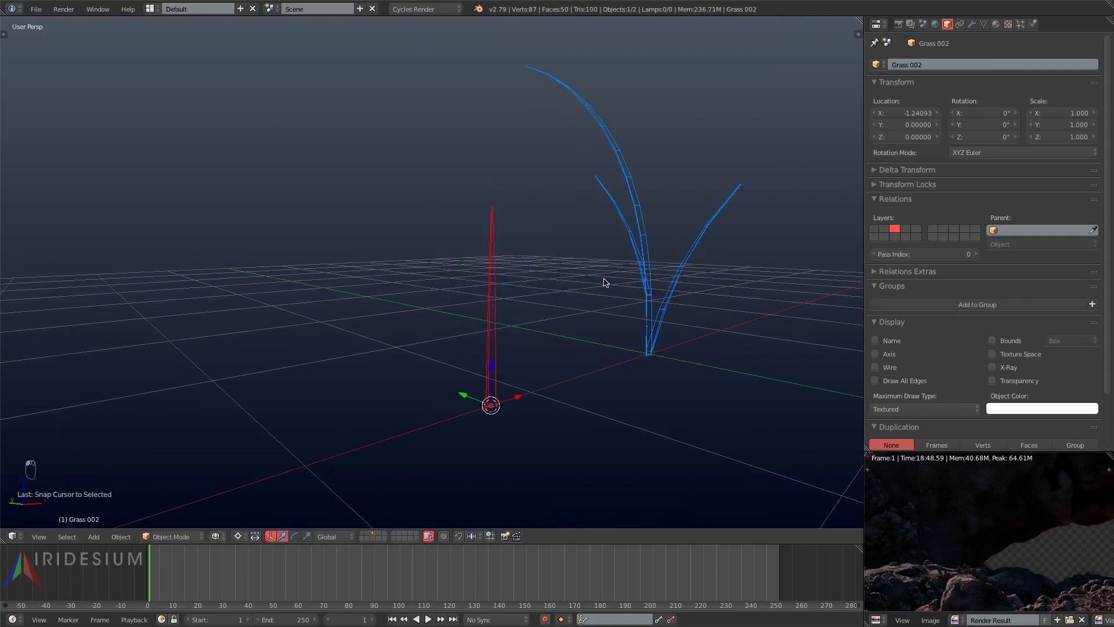
- Bend the new blade in right orthographic view by rotating its tip about the 3D cursor with Sharp proportional editing
{"action": "key", "text": "KP_3"}
{"action": "key", "text": "KP_5"}
{"action": "key", "text": "Tab"}
{"action": "scroll", "coordinate": [577, 322], "scroll_direction": "down", "scroll_amount": 1}
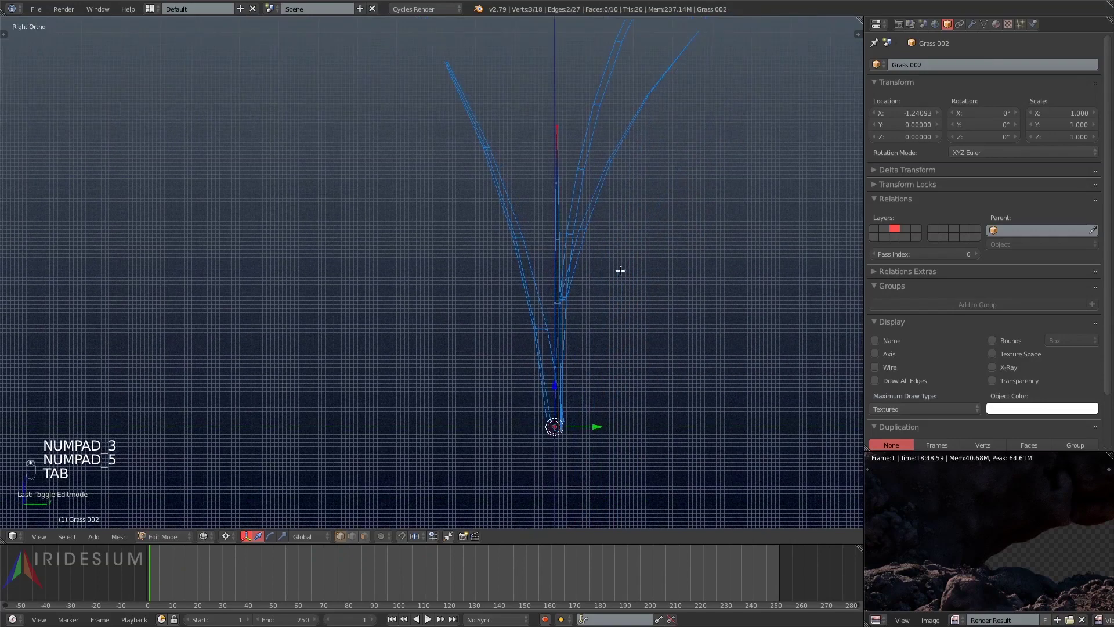
{"action": "key", "text": "r"}
{"action": "right_click", "coordinate": [657, 319]}
{"action": "key", "text": "o"}
{"action": "key", "text": "r"}
{"action": "scroll", "coordinate": [661, 291], "scroll_direction": "up", "scroll_amount": 7}
{"action": "scroll", "coordinate": [661, 298], "scroll_direction": "up", "scroll_amount": 1}
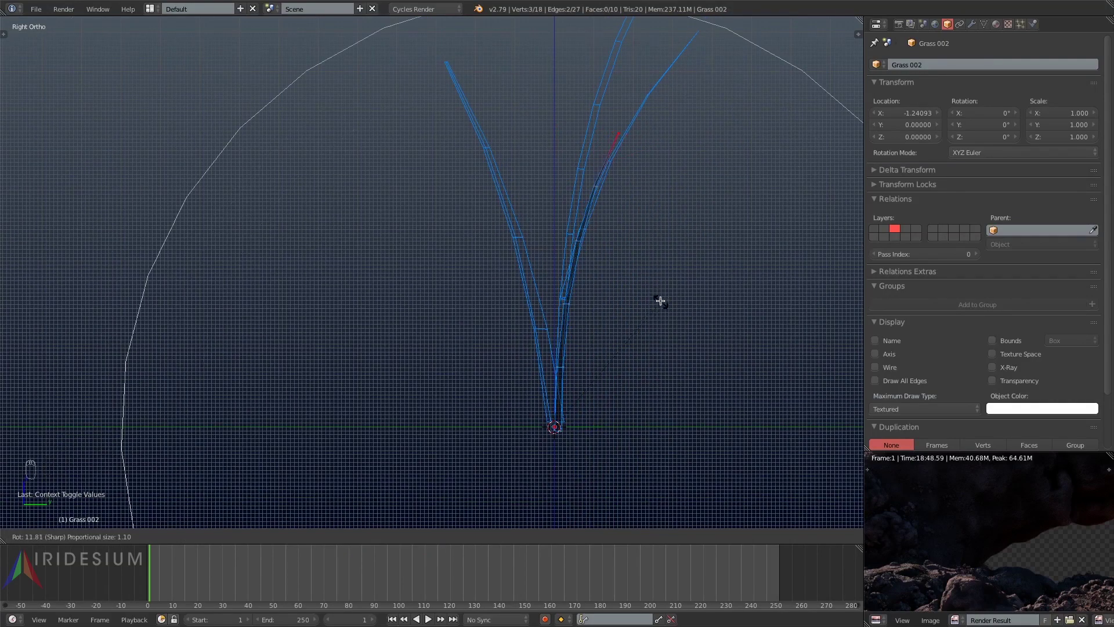
{"action": "left_click", "coordinate": [649, 298]}
- Select all of the bent blade's vertices except the row at its base
{"action": "key", "text": "Tab"}
{"action": "middle_click_drag", "start_coordinate": [651, 298], "coordinate": [702, 308]}
{"action": "key", "text": "KP_5"}
{"action": "key", "text": "Tab"}
{"action": "scroll", "coordinate": [522, 314], "scroll_direction": "up", "scroll_amount": 3}
{"action": "key", "text": "a"}
{"action": "key", "text": "a"}
{"action": "key", "text": "a"}
{"action": "key", "text": "a"}
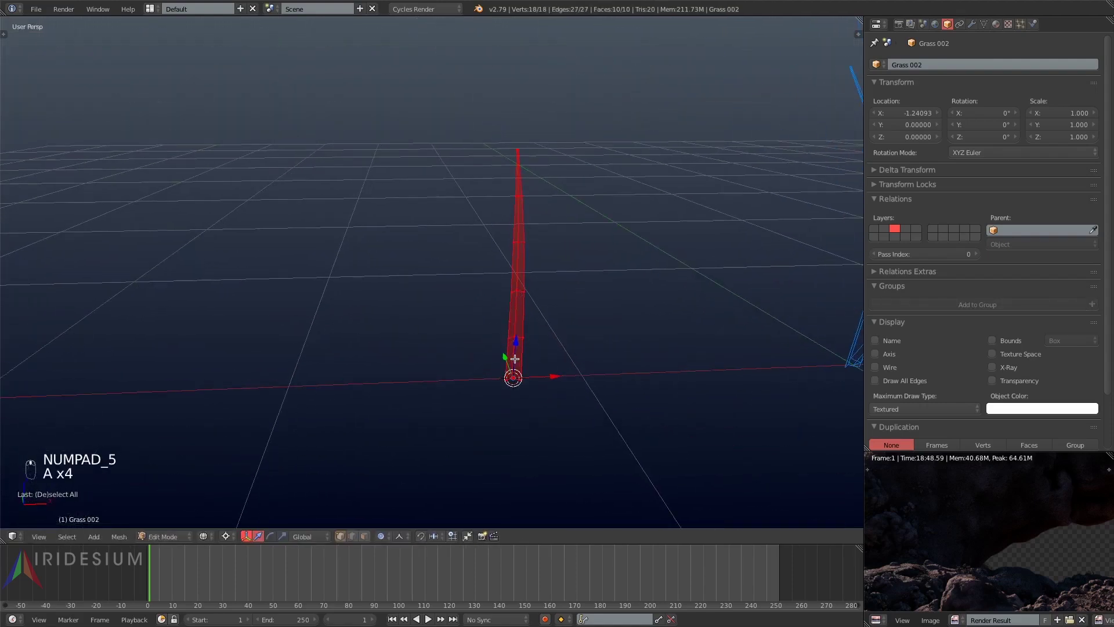
{"action": "key", "text": "b"}
{"action": "middle_click_drag", "start_coordinate": [604, 415], "coordinate": [477, 366]}
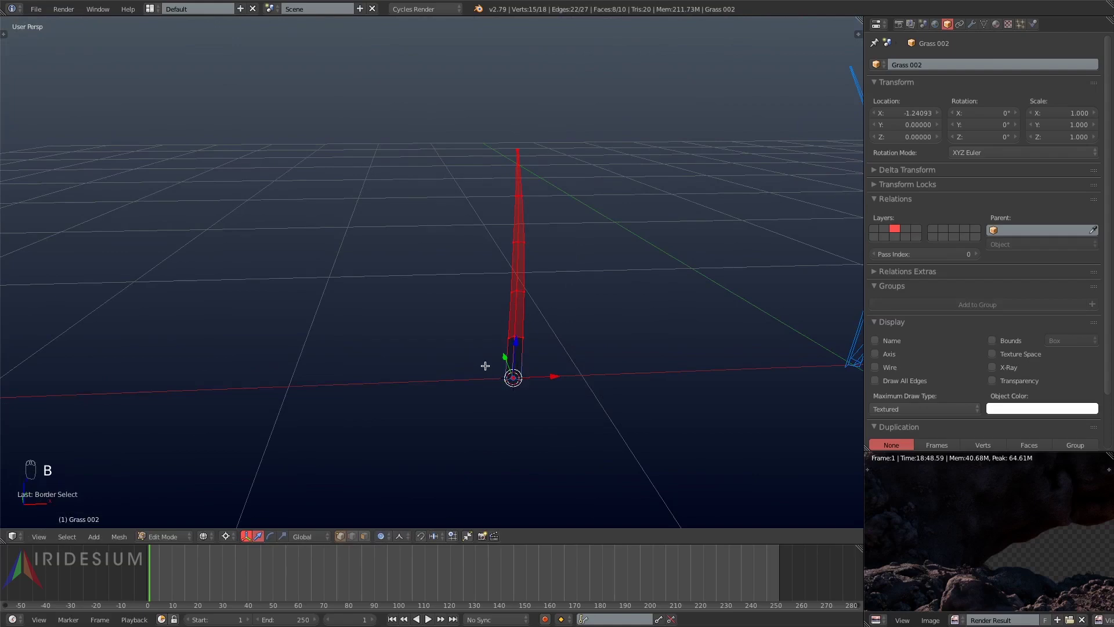
- Without proportional editing, duplicate the selected section, lower it along Z to the base and rotate it about global Z as a second blade
{"action": "key", "text": "g"}
{"action": "key", "text": "z"}
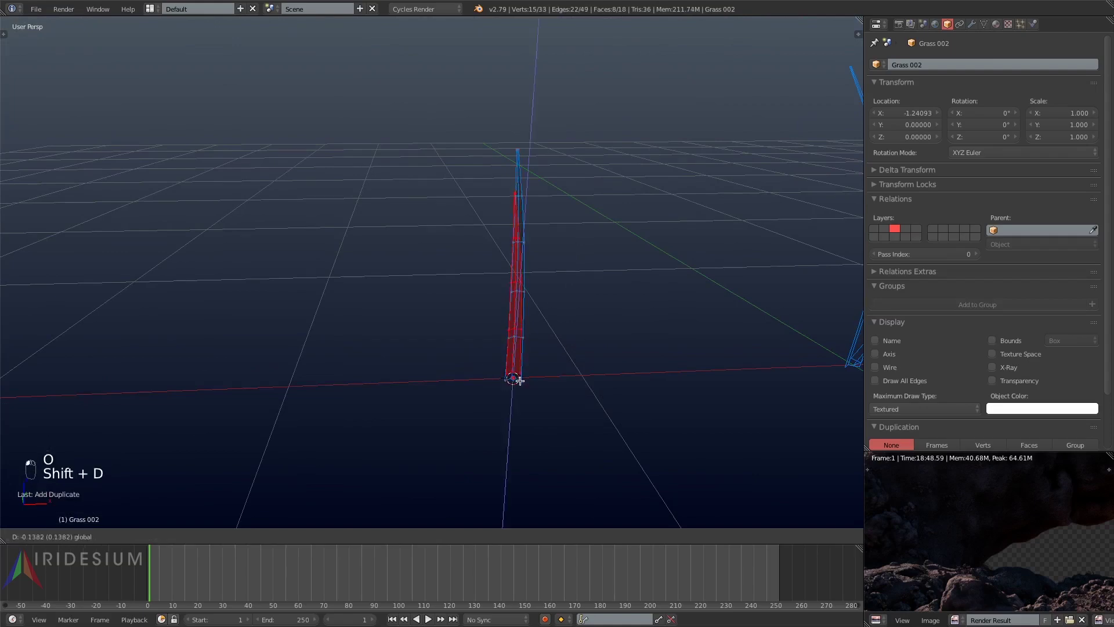
{"action": "left_click", "coordinate": [521, 387]}
{"action": "key", "text": "r"}
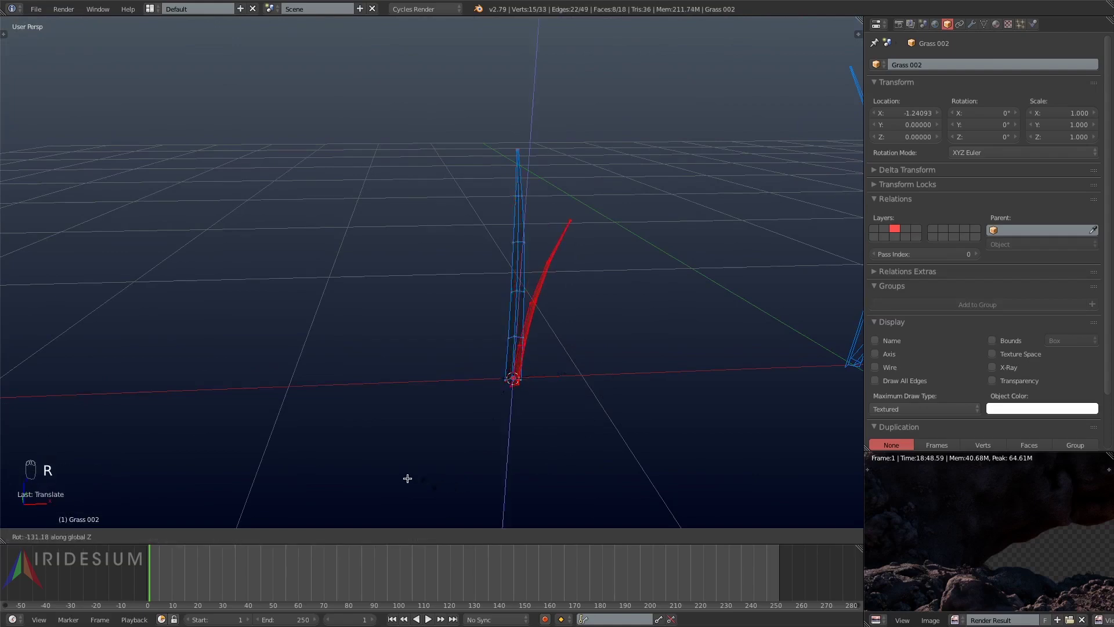
{"action": "left_click", "coordinate": [401, 466]}
{"action": "middle_click_drag", "start_coordinate": [401, 465], "coordinate": [592, 411]}
- Duplicate the second blade in place and rotate the copy about the 3D cursor to form a third blade
{"action": "key", "text": "shift+d"}
{"action": "right_click", "coordinate": [592, 411]}
{"action": "key", "text": "r"}
{"action": "left_click", "coordinate": [469, 457]}
- Shorten the newest blade by deleting vertices at its lower end
{"action": "key", "text": "a"}
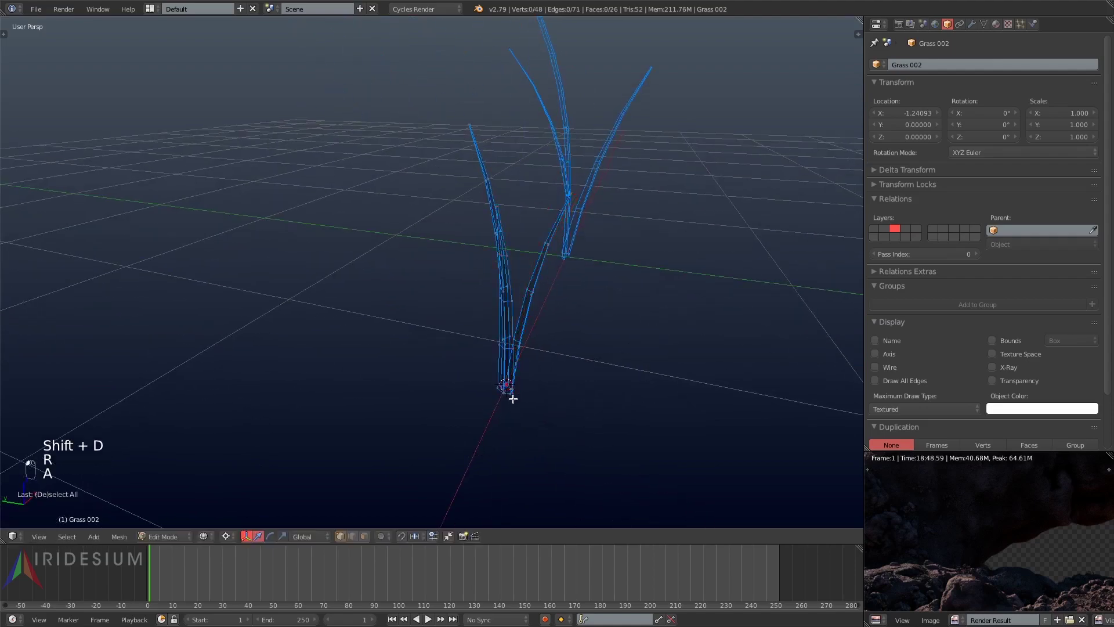
{"action": "key", "text": "x"}
{"action": "left_click", "coordinate": [502, 393]}
{"action": "middle_click_drag", "start_coordinate": [490, 246], "coordinate": [525, 370]}
{"action": "key", "text": "a"}
{"action": "right_click", "coordinate": [526, 372], "text": "alt"}
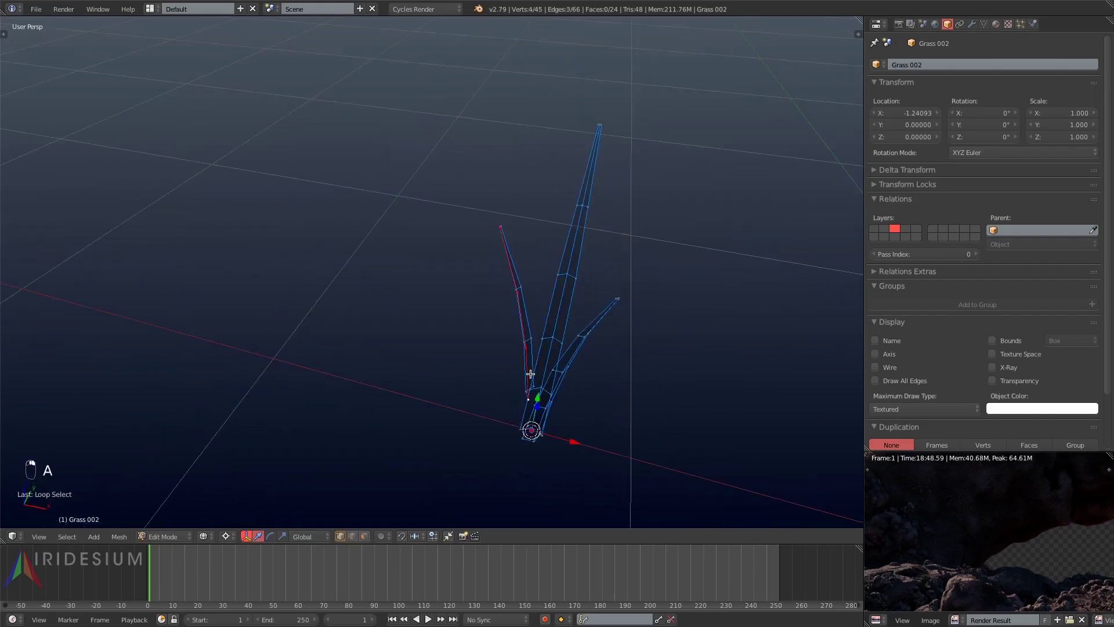
{"action": "key", "text": "x"}
{"action": "left_click", "coordinate": [531, 372]}
- Select the shortened blade as linked geometry, move it down to the tuft's base and leave edit mode
{"action": "key", "text": "l"}
{"action": "middle_click_drag", "start_coordinate": [543, 313], "coordinate": [533, 237]}
{"action": "scroll", "coordinate": [534, 237], "scroll_direction": "up", "scroll_amount": 2}
{"action": "key", "text": "g"}
{"action": "left_click", "coordinate": [552, 425]}
{"action": "middle_click_drag", "start_coordinate": [553, 398], "coordinate": [543, 276], "text": "shift"}
{"action": "scroll", "coordinate": [600, 450], "scroll_direction": "down", "scroll_amount": 1}
{"action": "left_click_drag", "start_coordinate": [605, 457], "coordinate": [620, 458]}
{"action": "middle_click_drag", "start_coordinate": [619, 458], "coordinate": [830, 604]}
{"action": "key", "text": "Tab"}
- Change the render result area to a 3D view, enlarge it slightly and show both grass tufts in rendered shading
{"action": "left_click", "coordinate": [876, 620]}
{"action": "left_click", "coordinate": [895, 587]}
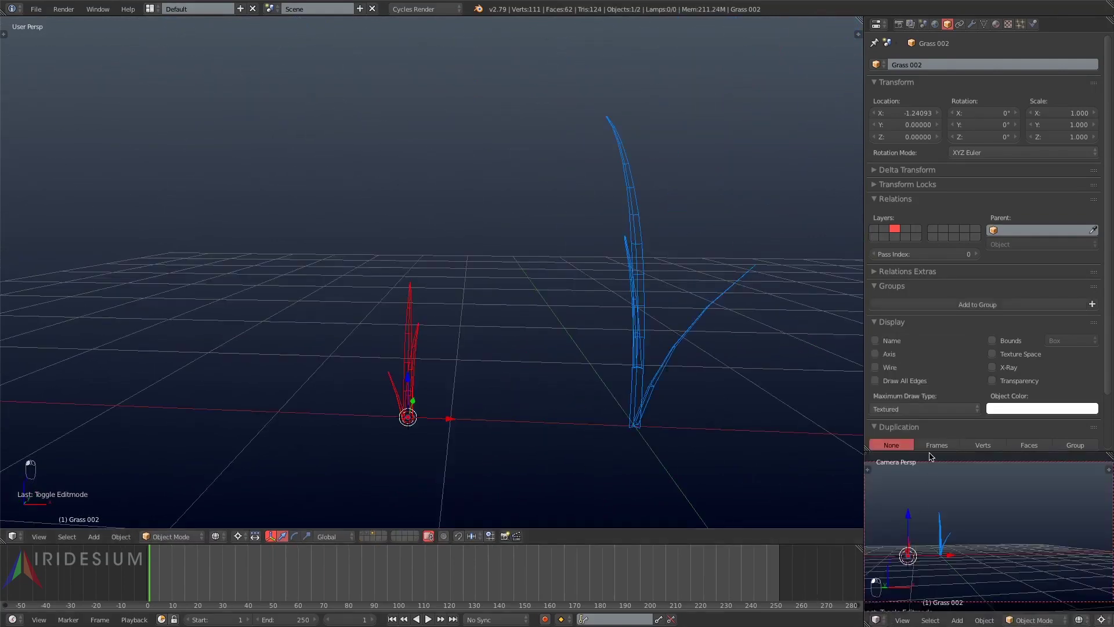
{"action": "left_click_drag", "start_coordinate": [931, 451], "coordinate": [930, 445]}
{"action": "mouse_move", "coordinate": [945, 561]}
{"action": "middle_mouse_down"}
{"action": "mouse_move", "coordinate": [915, 582]}
{"action": "mouse_move", "coordinate": [1016, 550]}
{"action": "mouse_move", "coordinate": [997, 539]}
{"action": "mouse_move", "coordinate": [948, 583]}
{"action": "middle_mouse_up"}
{"action": "scroll", "coordinate": [1044, 509], "scroll_direction": "up", "scroll_amount": 5}
{"action": "scroll", "coordinate": [1044, 505], "scroll_direction": "up", "scroll_amount": 1}
{"action": "scroll", "coordinate": [995, 555], "scroll_direction": "down", "scroll_amount": 3}
{"action": "scroll", "coordinate": [948, 587], "scroll_direction": "down", "scroll_amount": 1}
{"action": "key", "text": "shift+z"}
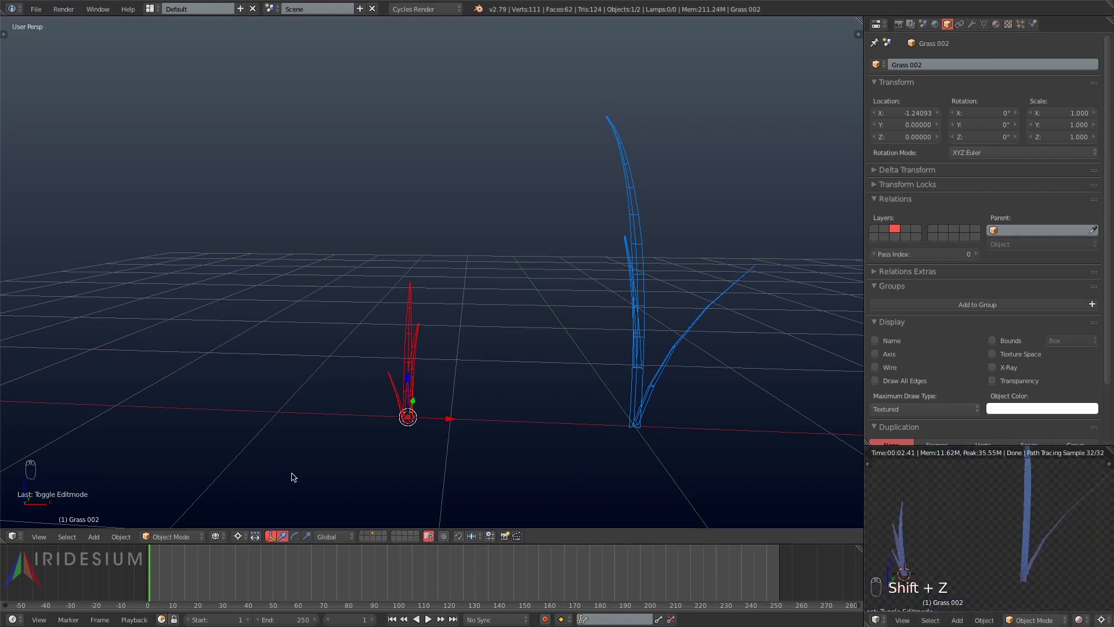
- Add a Sun lamp to the scene and set its strength to 13
{"action": "right_click", "coordinate": [633, 376]}
{"action": "key", "text": "shift+a"}
{"action": "mouse_move", "coordinate": [619, 504]}
{"action": "left_click", "coordinate": [650, 516]}
{"action": "left_click", "coordinate": [972, 24]}
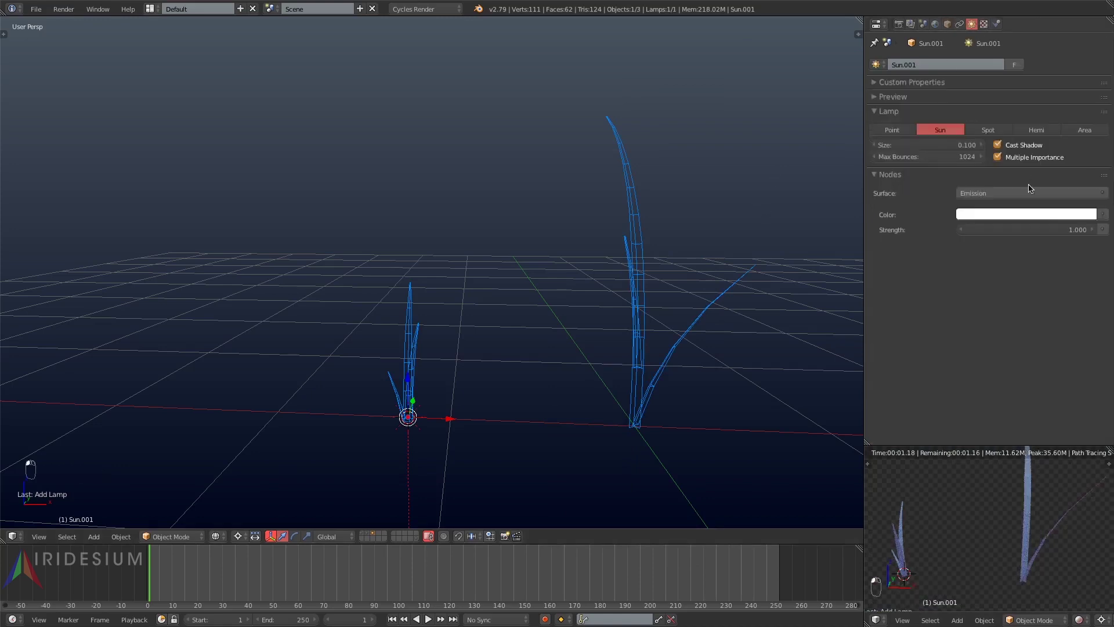
{"action": "left_click", "coordinate": [1038, 230]}
{"action": "type", "text": "13"}
{"action": "key", "text": "Return"}
- Move the Sun lamp up beside the tall tuft's tip, rotate it, and switch the pivot point away from the 3D cursor
{"action": "key", "text": "g"}
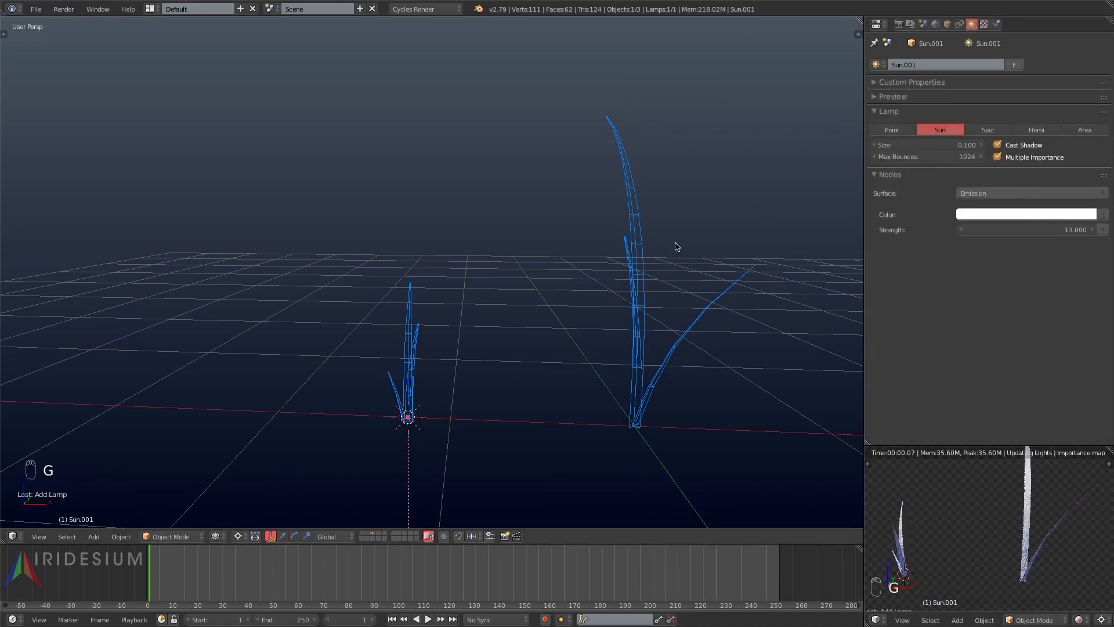
{"action": "left_click", "coordinate": [738, 166]}
{"action": "key", "text": "r"}
{"action": "left_click", "coordinate": [467, 395]}
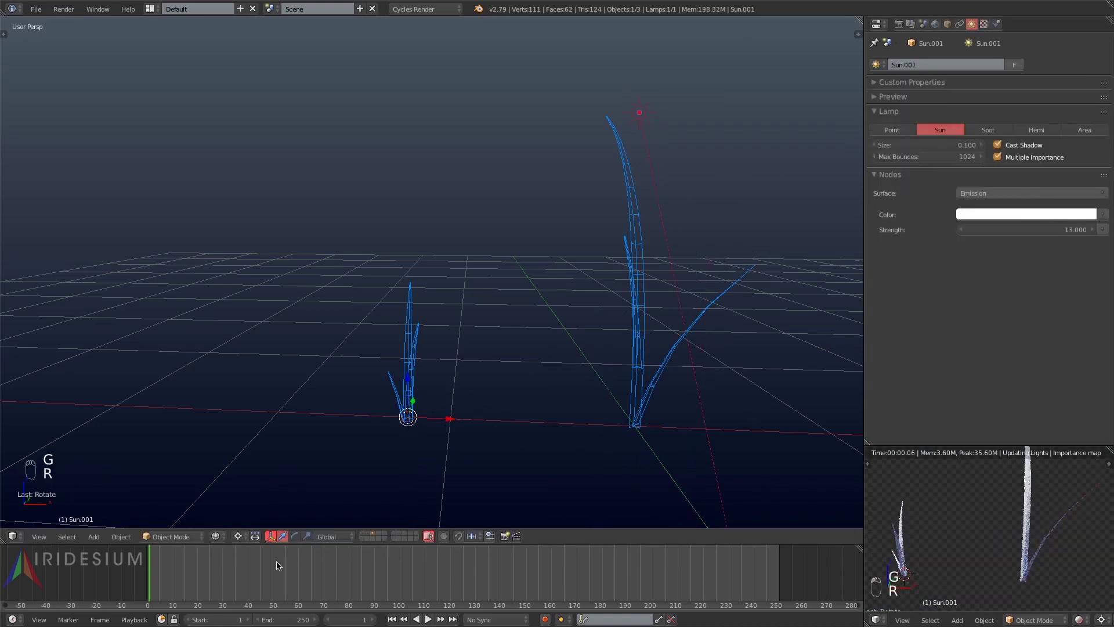
{"action": "left_click", "coordinate": [238, 537]}
{"action": "key", "text": "Return"}
- Set the Sun lamp's strength to 14 and rotate it about the Z axis
{"action": "left_click", "coordinate": [1038, 230]}
{"action": "type", "text": "14"}
{"action": "key", "text": "Return"}
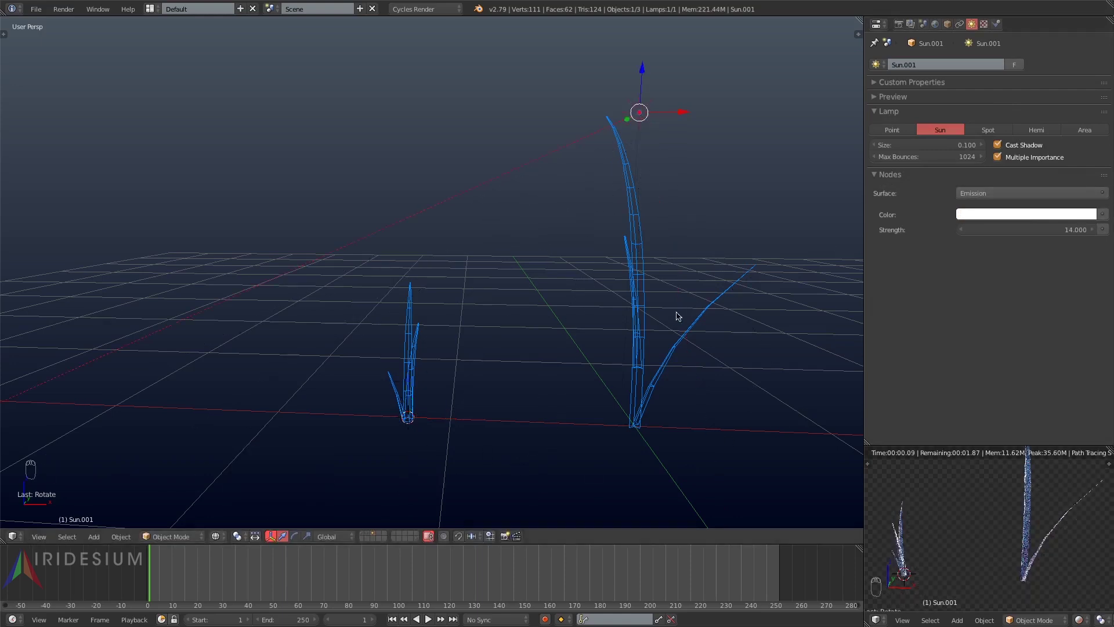
{"action": "key", "text": "r"}
{"action": "key", "text": "z"}
{"action": "left_click", "coordinate": [540, 391]}
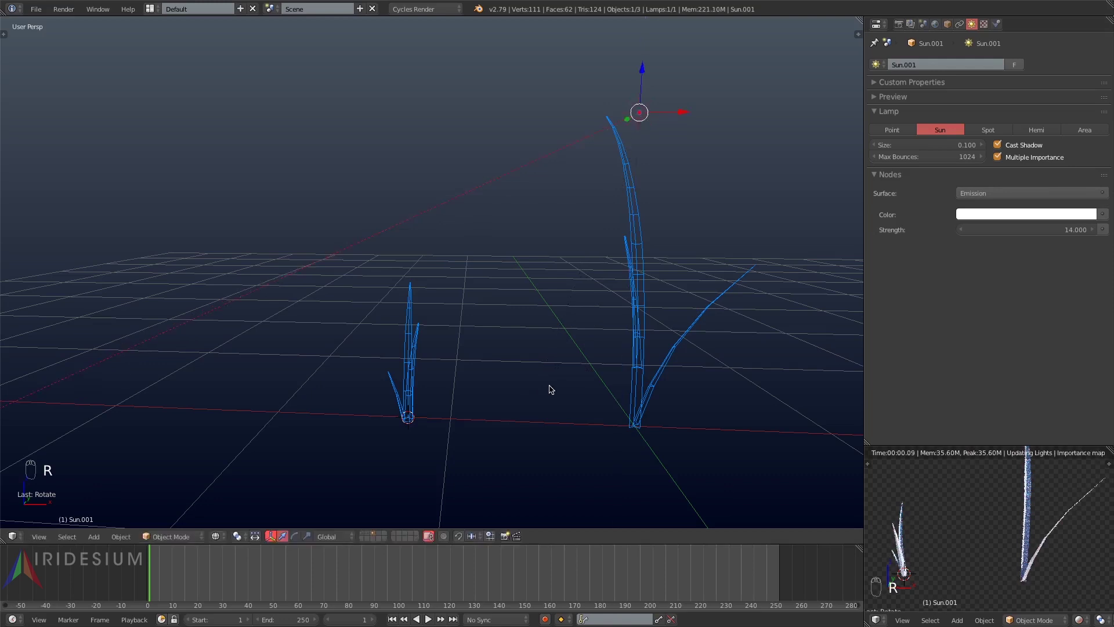
{"action": "key", "text": "a"}
{"action": "key", "text": "a"}
{"action": "key", "text": "a"}
{"action": "key", "text": "r"}
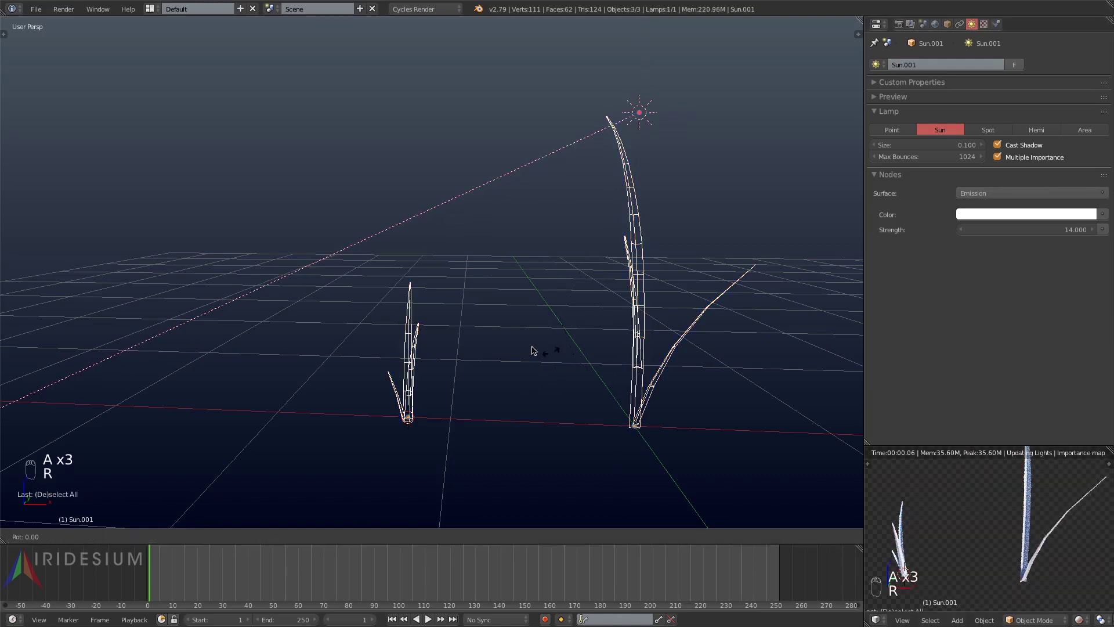
{"action": "right_click", "coordinate": [498, 348]}
- Show the object tools and apply smooth shading to the small and the tall grass tufts
{"action": "key", "text": "t"}
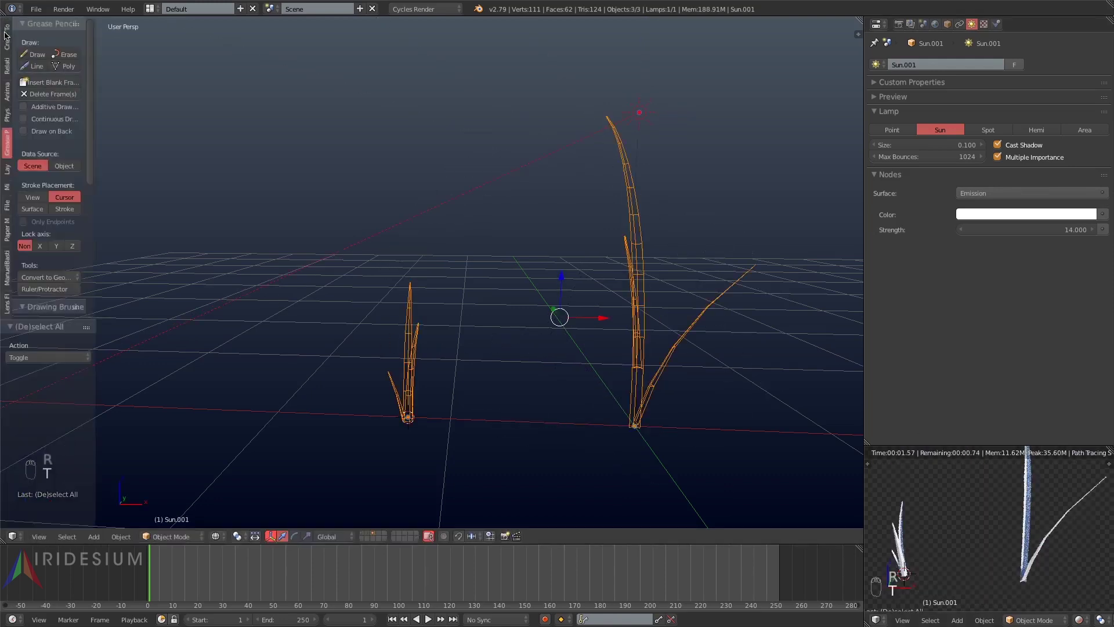
{"action": "left_click", "coordinate": [6, 27]}
{"action": "right_click", "coordinate": [407, 357]}
{"action": "left_click", "coordinate": [36, 200]}
{"action": "right_click", "coordinate": [641, 290]}
{"action": "left_click", "coordinate": [32, 199]}
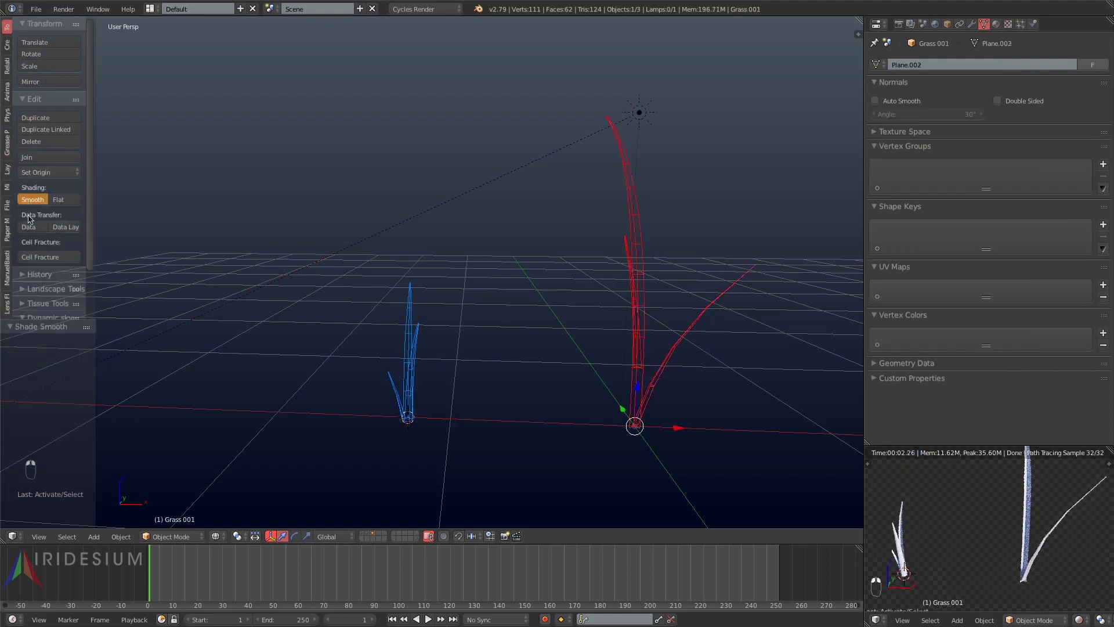
- Change the main 3D view to the Node Editor and assign the existing Grass material to the small tuft
{"action": "left_click", "coordinate": [12, 536]}
{"action": "left_click", "coordinate": [23, 403]}
{"action": "right_click", "coordinate": [1005, 524]}
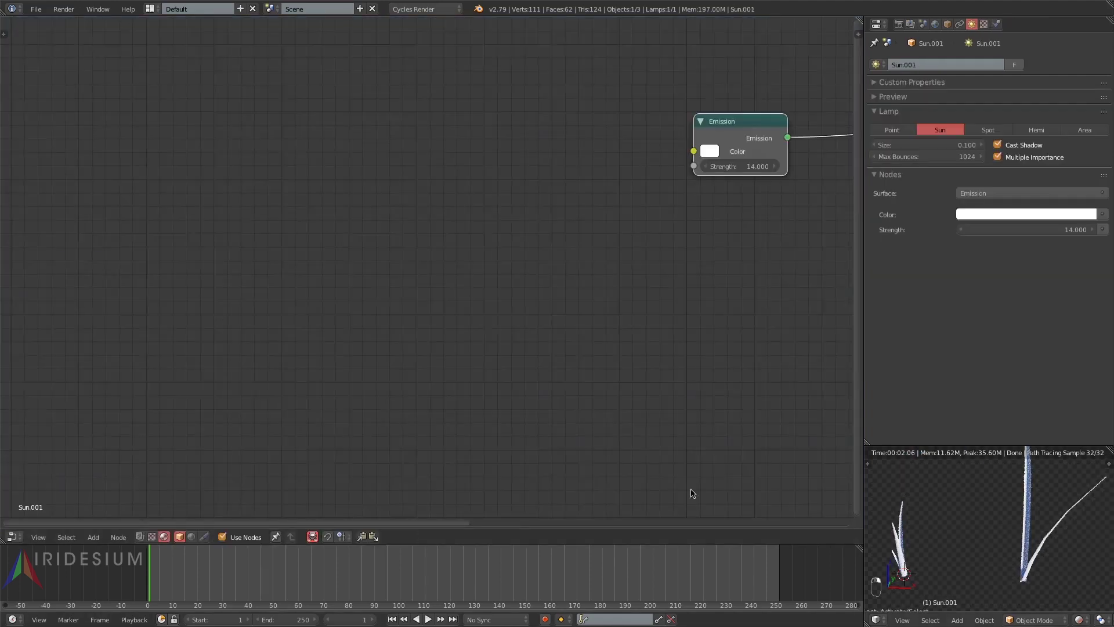
{"action": "key", "text": "Home"}
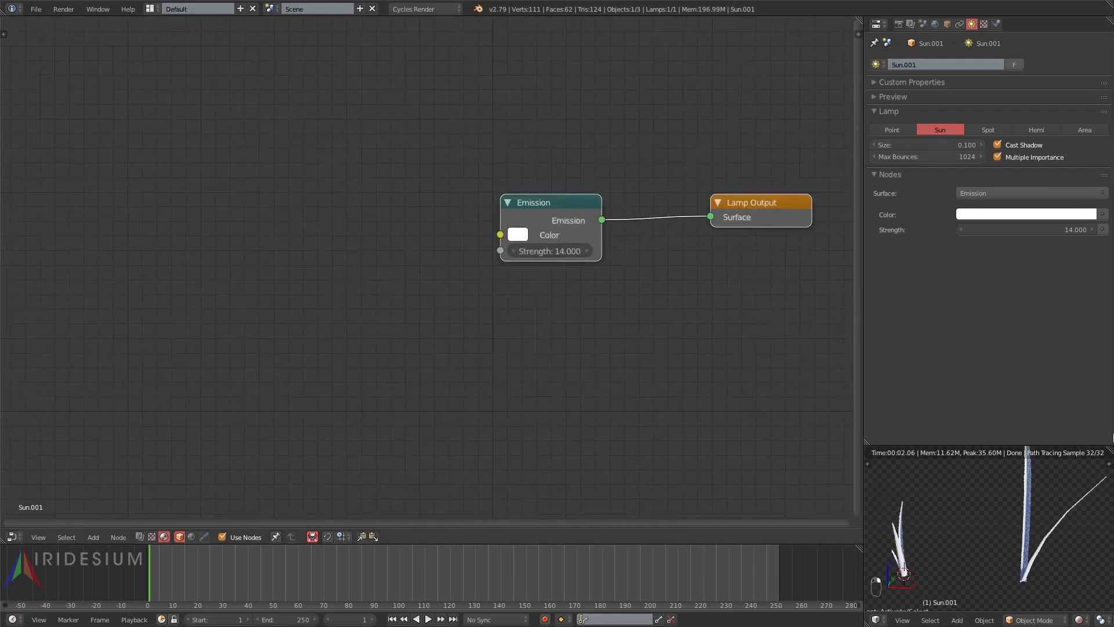
{"action": "right_click", "coordinate": [1029, 510]}
{"action": "left_click", "coordinate": [270, 537]}
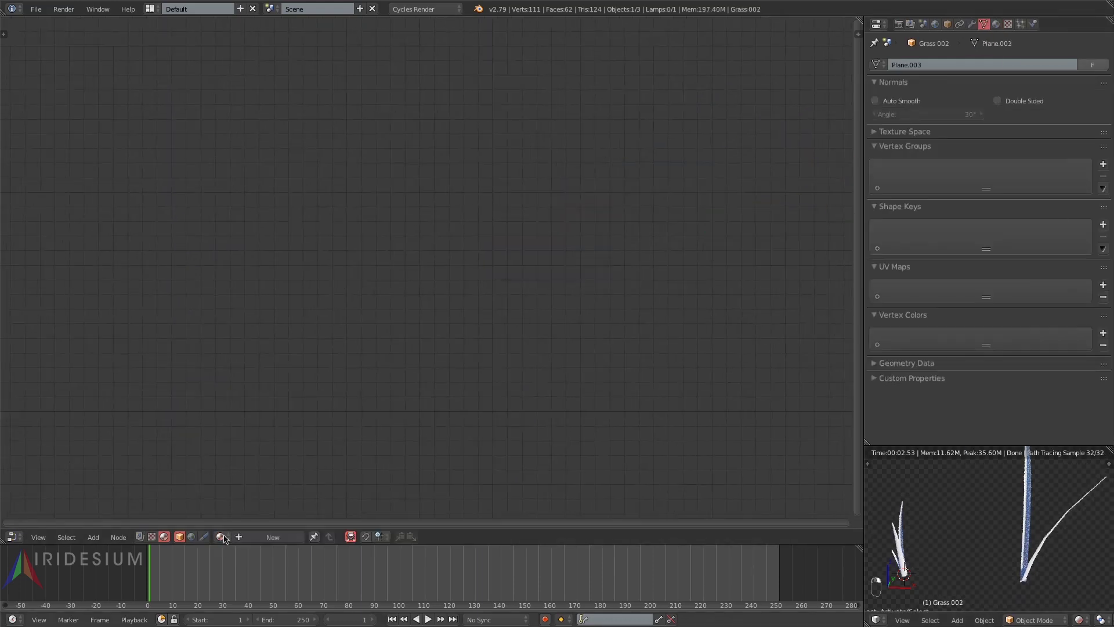
{"action": "left_click", "coordinate": [220, 536]}
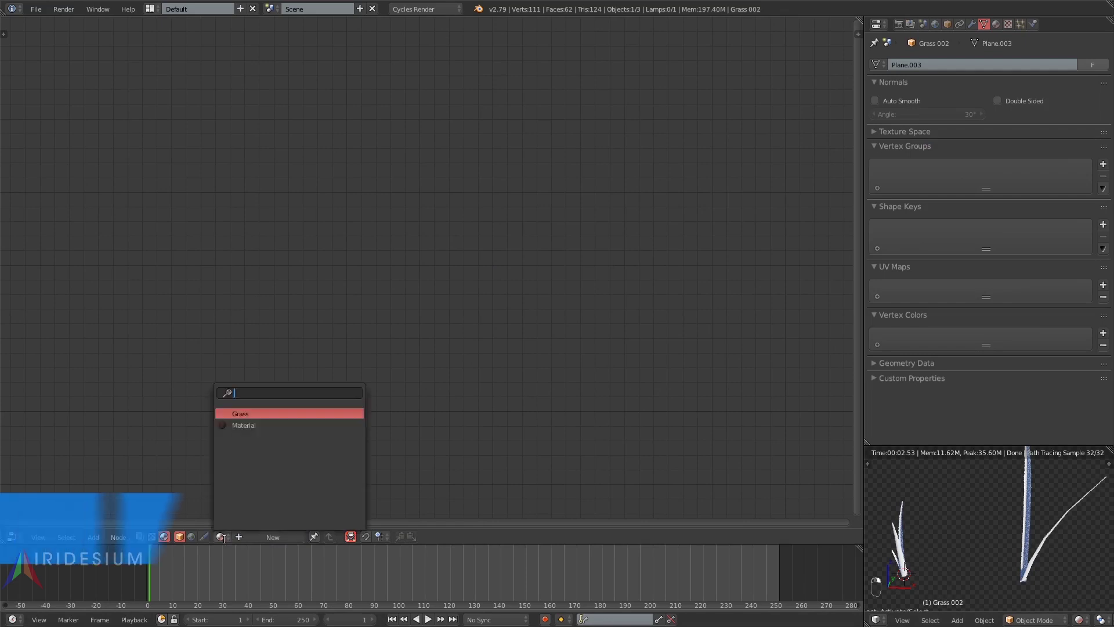
{"action": "left_click", "coordinate": [274, 422]}
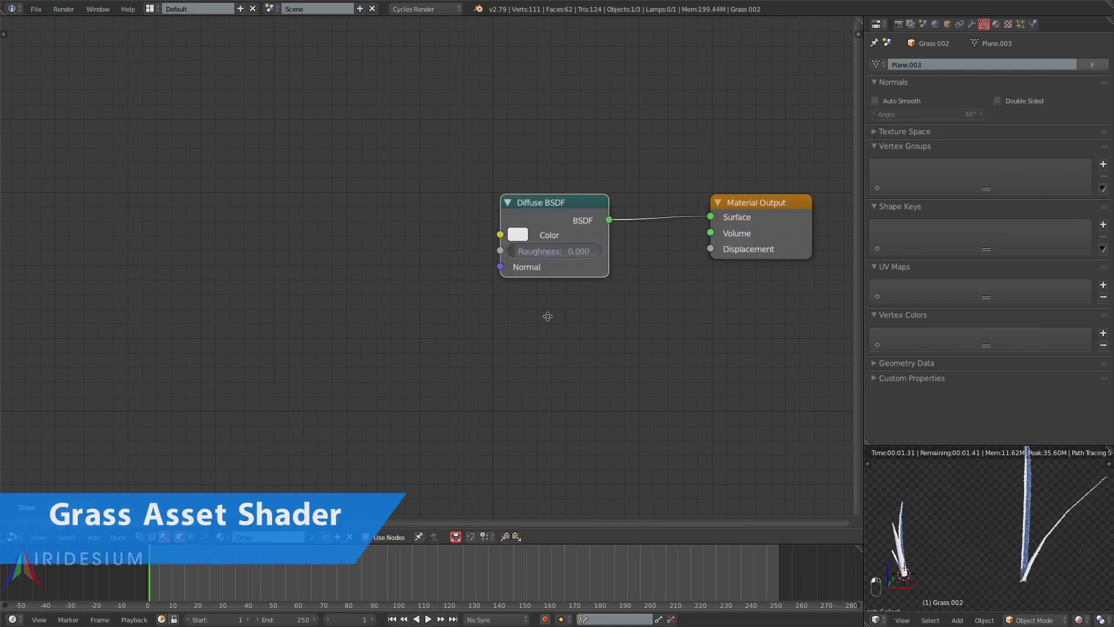
- Add a Gradient Texture node to the Grass material, well before the Diffuse BSDF
{"action": "middle_click_drag", "start_coordinate": [514, 301], "coordinate": [702, 362]}
{"action": "scroll", "coordinate": [495, 273], "scroll_direction": "up", "scroll_amount": 2}
{"action": "key", "text": "shift+a"}
{"action": "mouse_move", "coordinate": [486, 321]}
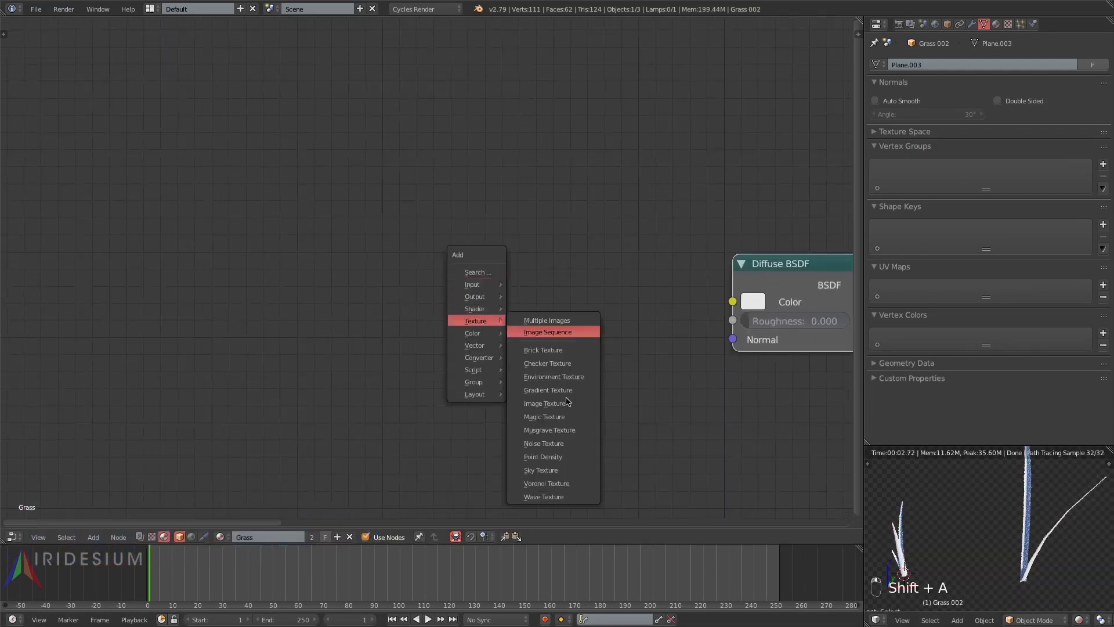
{"action": "left_click", "coordinate": [548, 390]}
{"action": "left_click", "coordinate": [209, 232]}
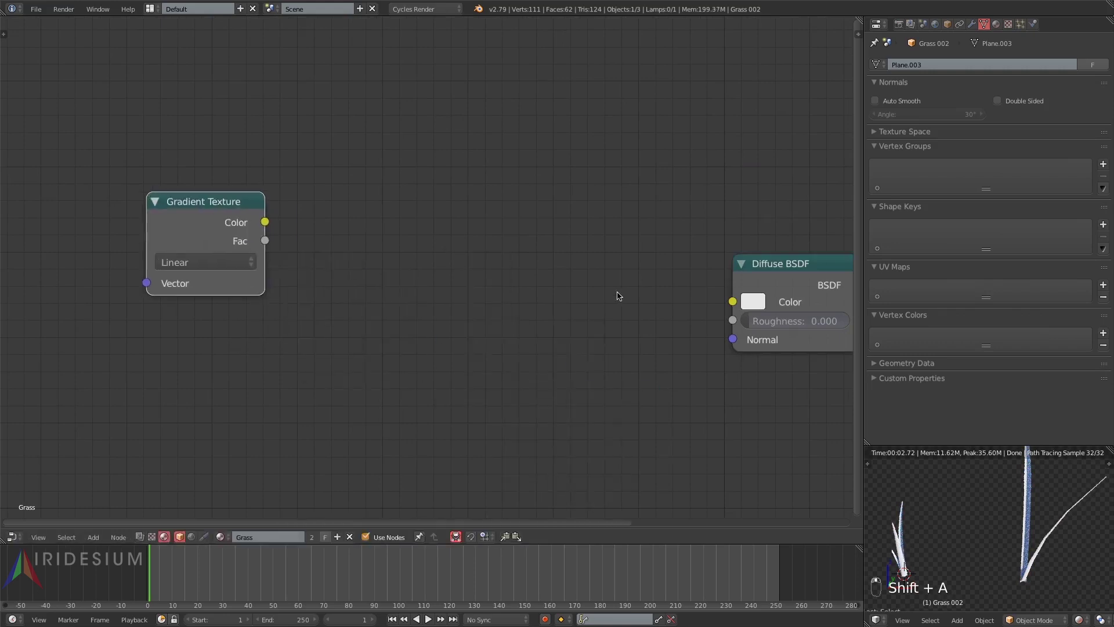
- Add a Texture Coordinate node and connect its Generated output to the Gradient Texture's Vector input
{"action": "scroll", "coordinate": [619, 296], "scroll_direction": "down", "scroll_amount": 4}
{"action": "key", "text": "shift+a"}
{"action": "mouse_move", "coordinate": [356, 208]}
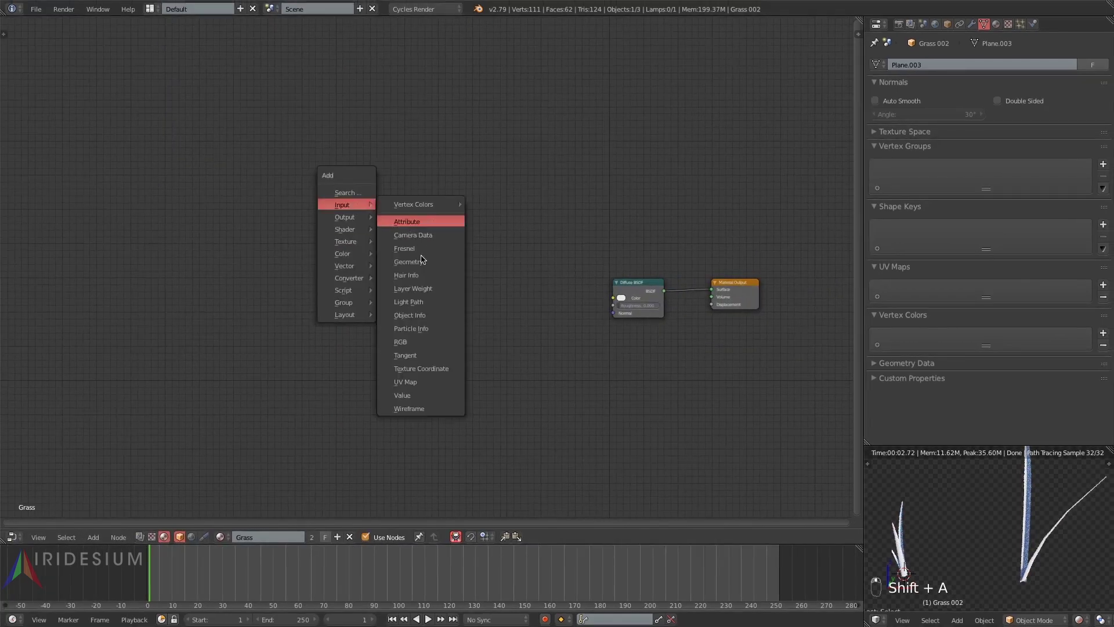
{"action": "left_click", "coordinate": [422, 369]}
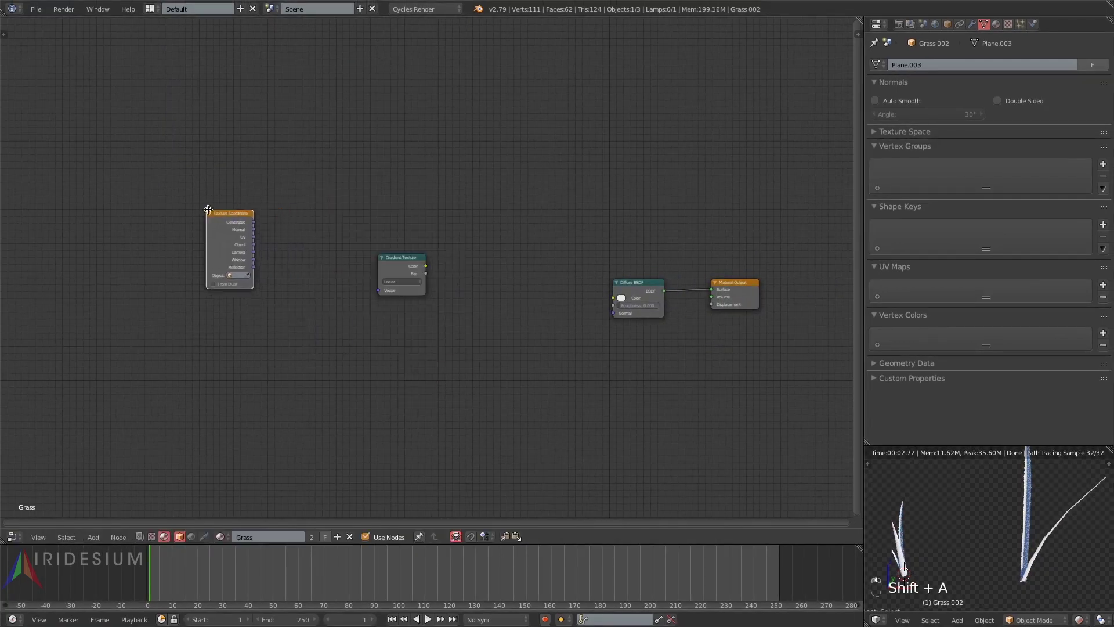
{"action": "left_click_drag", "start_coordinate": [254, 222], "coordinate": [358, 283]}
- Insert a Mapping node between the Texture Coordinate and Gradient Texture nodes
{"action": "key", "text": "shift+a"}
{"action": "mouse_move", "coordinate": [375, 354]}
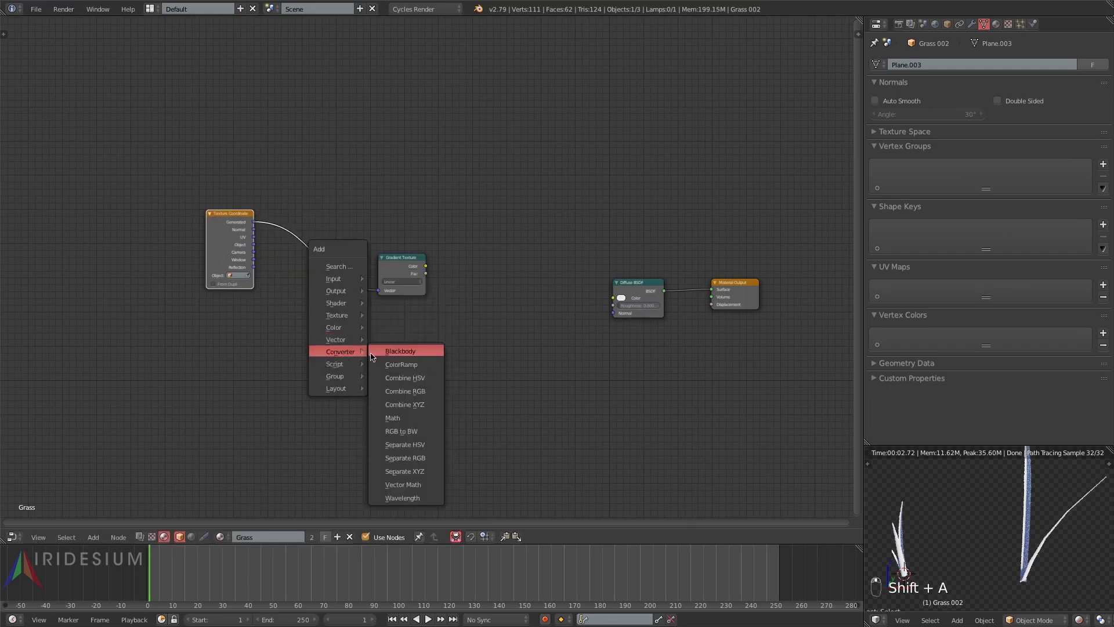
{"action": "mouse_move", "coordinate": [343, 339]}
{"action": "left_click", "coordinate": [400, 353]}
{"action": "left_click", "coordinate": [276, 251]}
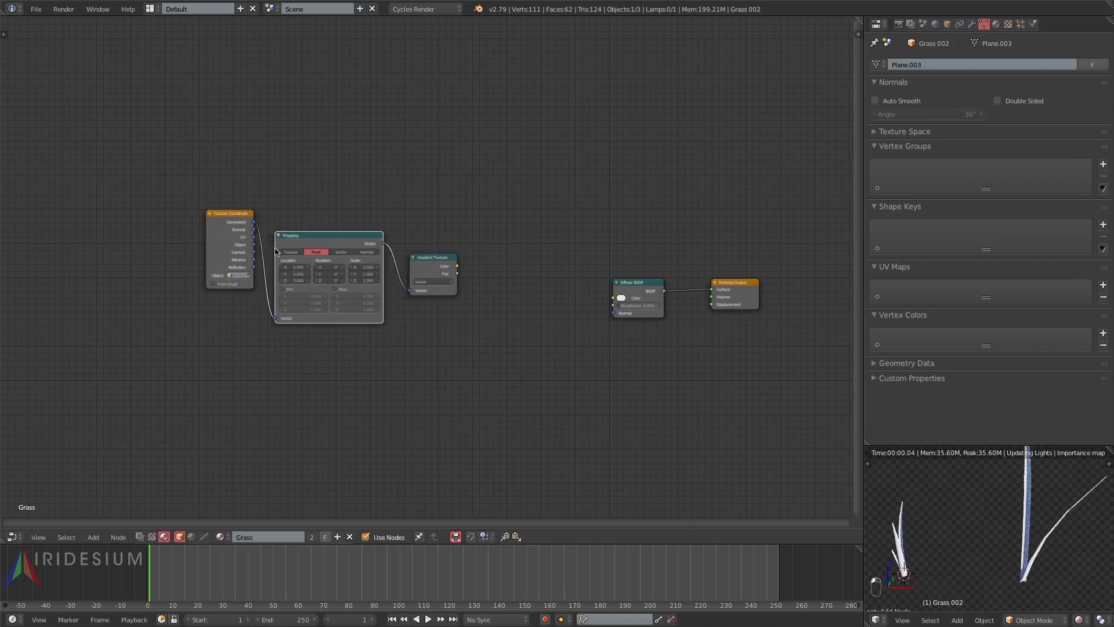
- Set the Mapping node's X, Y and Z rotation to 90° and preview the Gradient Texture on the grass
{"action": "scroll", "coordinate": [339, 271], "scroll_direction": "up", "scroll_amount": 1}
{"action": "scroll", "coordinate": [336, 268], "scroll_direction": "up", "scroll_amount": 2}
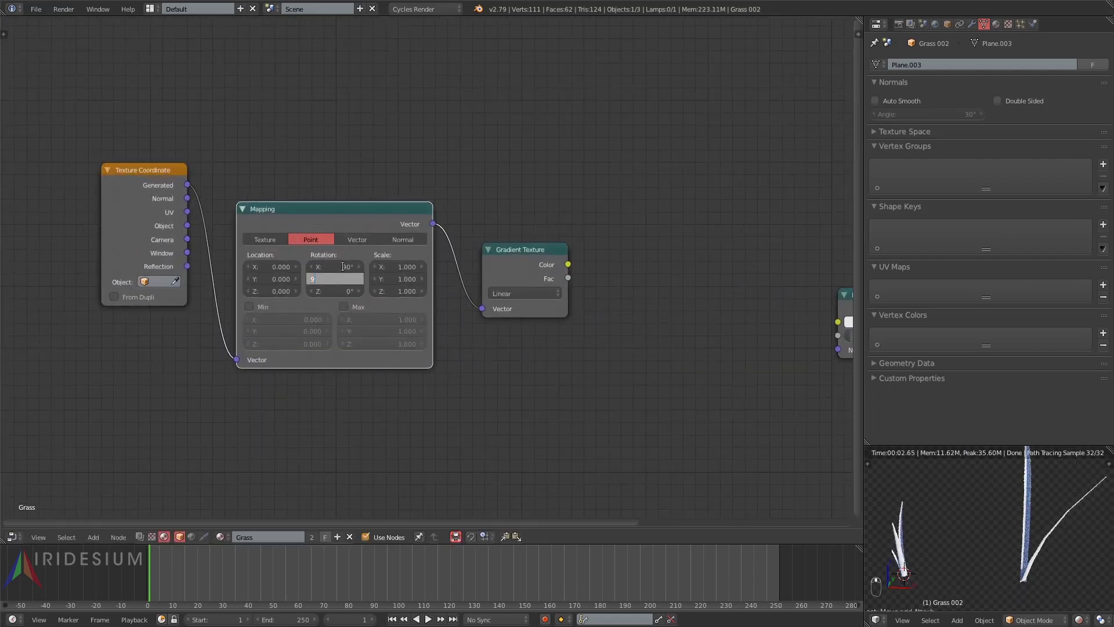
{"action": "type", "text": "0"}
{"action": "key", "text": "Tab"}
{"action": "type", "text": "0d"}
{"action": "left_click", "coordinate": [513, 269], "text": "ctrl+shift"}
- Shift the coordinate, mapping and gradient nodes back and insert a ColorRamp after the Gradient Texture
{"action": "left_click", "coordinate": [314, 224], "text": "shift"}
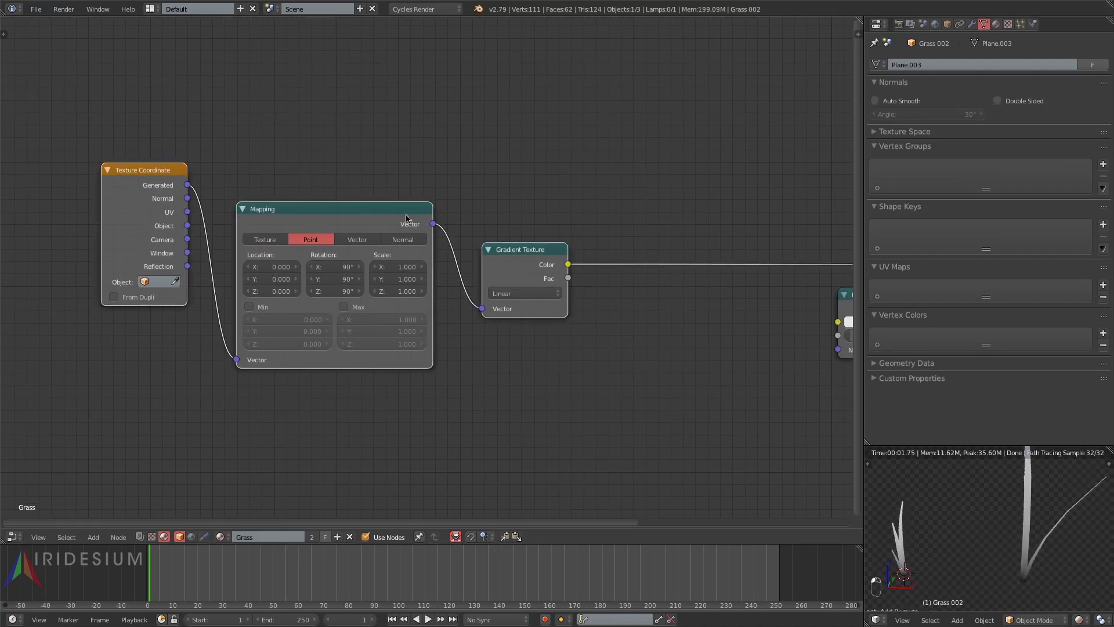
{"action": "key", "text": "g"}
{"action": "left_click", "coordinate": [366, 209]}
{"action": "key", "text": "shift+a"}
{"action": "mouse_move", "coordinate": [407, 214]}
{"action": "left_click", "coordinate": [482, 224]}
{"action": "left_click", "coordinate": [423, 184]}
- Color the ramp's white end stop pale yellow and add a middle stop in green
{"action": "left_click", "coordinate": [608, 273]}
{"action": "left_click", "coordinate": [541, 304]}
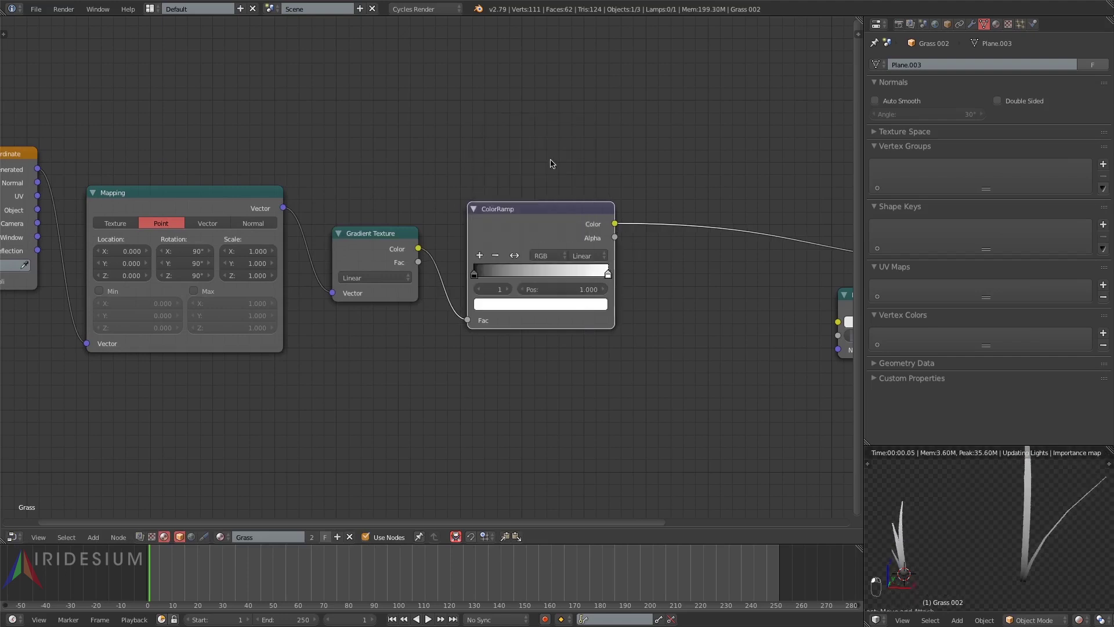
{"action": "left_click", "coordinate": [567, 306]}
{"action": "left_click_drag", "start_coordinate": [517, 194], "coordinate": [507, 175]}
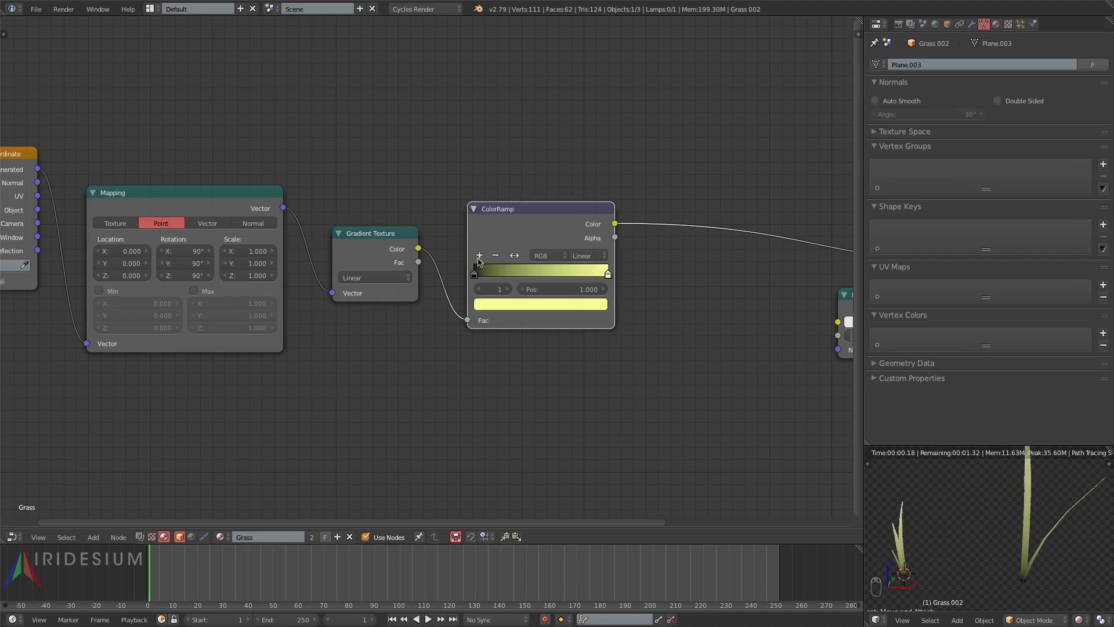
{"action": "left_click", "coordinate": [479, 255]}
{"action": "left_click", "coordinate": [535, 306]}
{"action": "left_click_drag", "start_coordinate": [522, 176], "coordinate": [512, 160]}
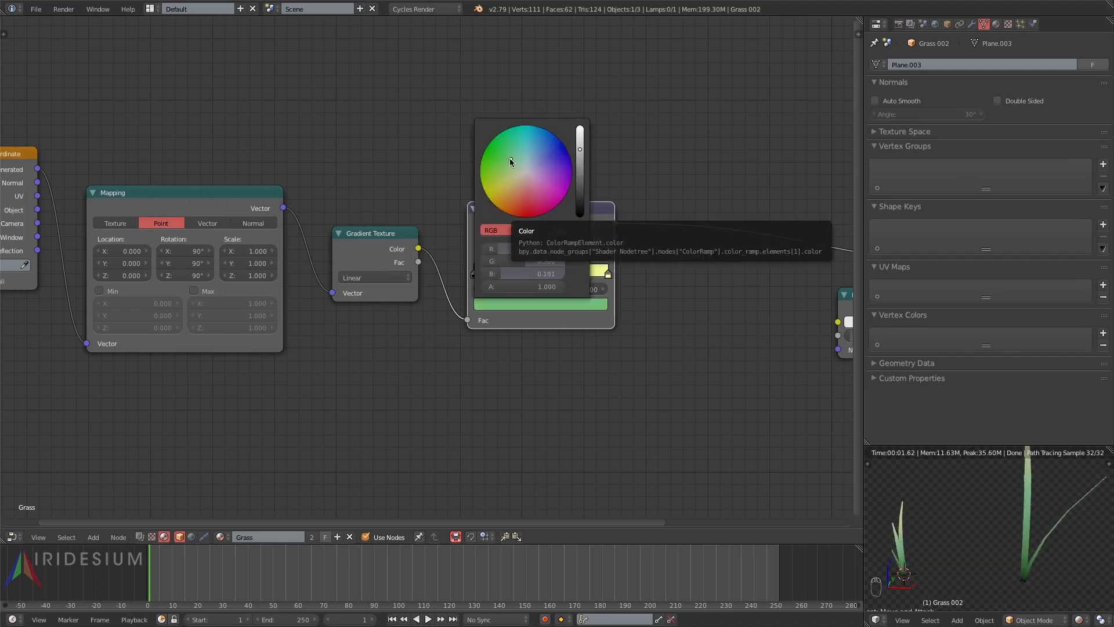
{"action": "left_click", "coordinate": [509, 158]}
- Add another ColorRamp stop between the black and green ones and color it a darkened reddish brown
{"action": "left_click", "coordinate": [481, 255]}
{"action": "left_click", "coordinate": [545, 306]}
{"action": "left_click_drag", "start_coordinate": [516, 172], "coordinate": [517, 191]}
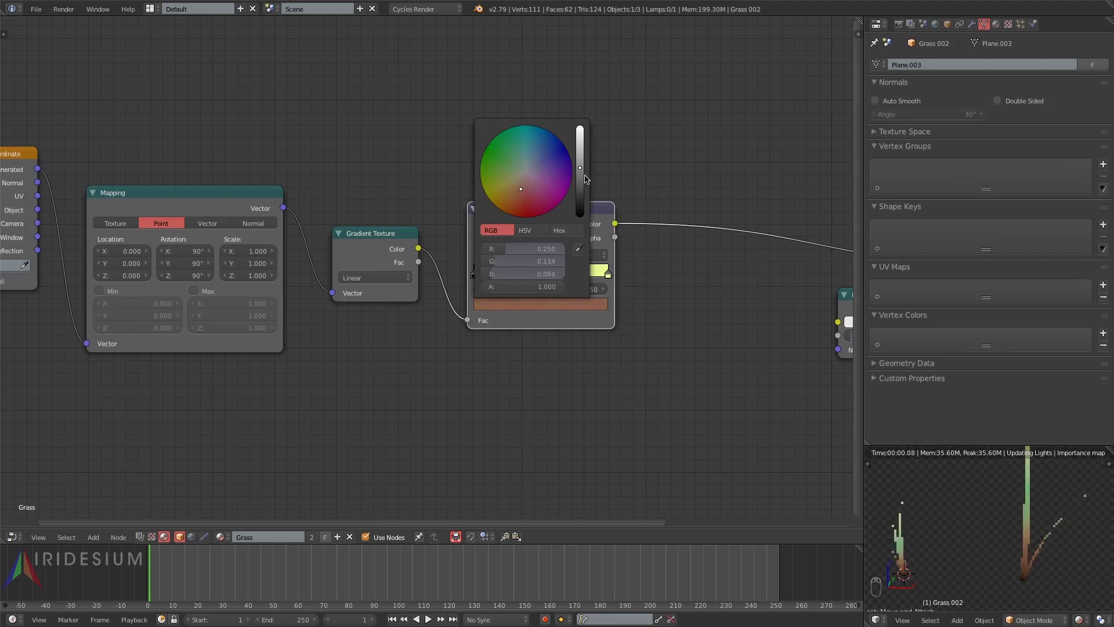
{"action": "scroll", "coordinate": [539, 182], "scroll_direction": "down", "scroll_amount": 2}
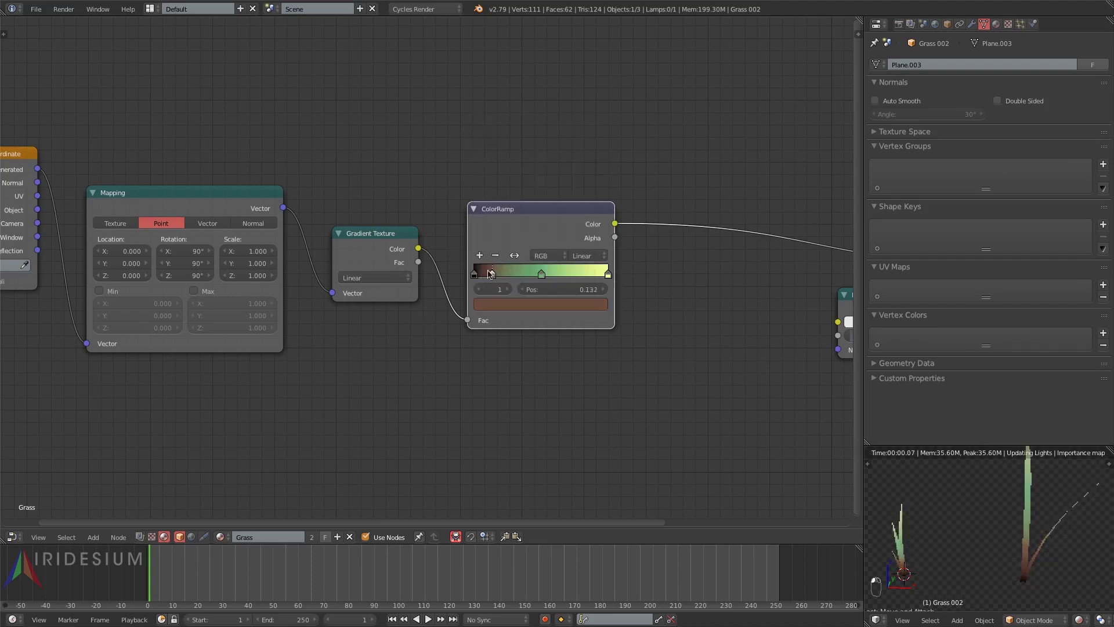
- Set the ramp to B-Spline, with the brown stop at 0.145, the black stop at 0.013 and the green stop closer to the brown
{"action": "left_click_drag", "start_coordinate": [491, 274], "coordinate": [494, 274]}
{"action": "left_click", "coordinate": [586, 256]}
{"action": "left_click", "coordinate": [585, 200]}
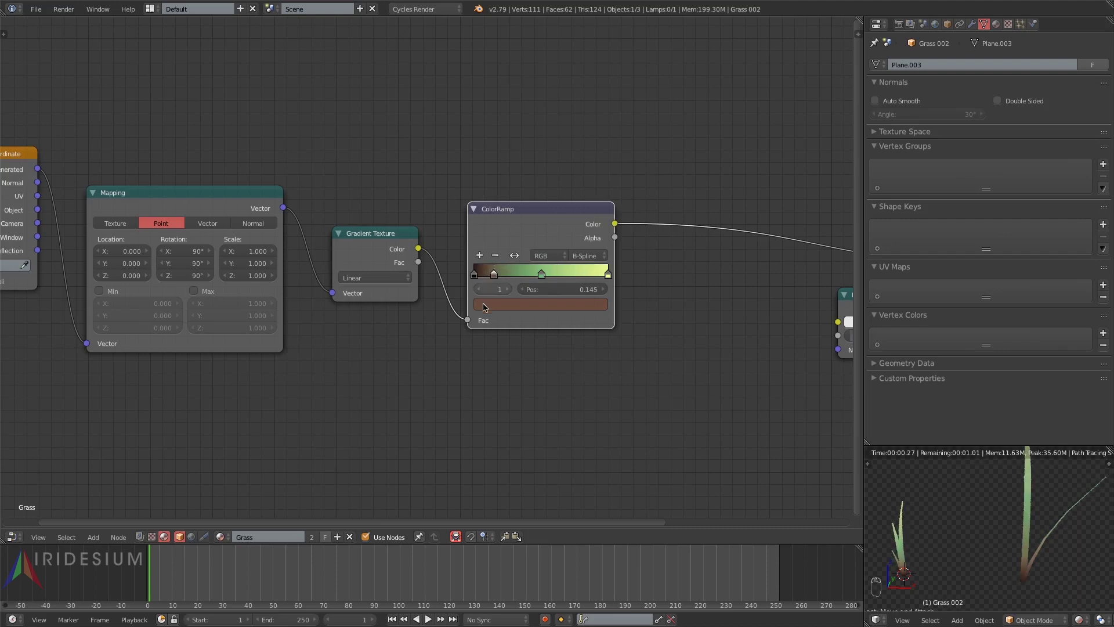
{"action": "left_click", "coordinate": [476, 274]}
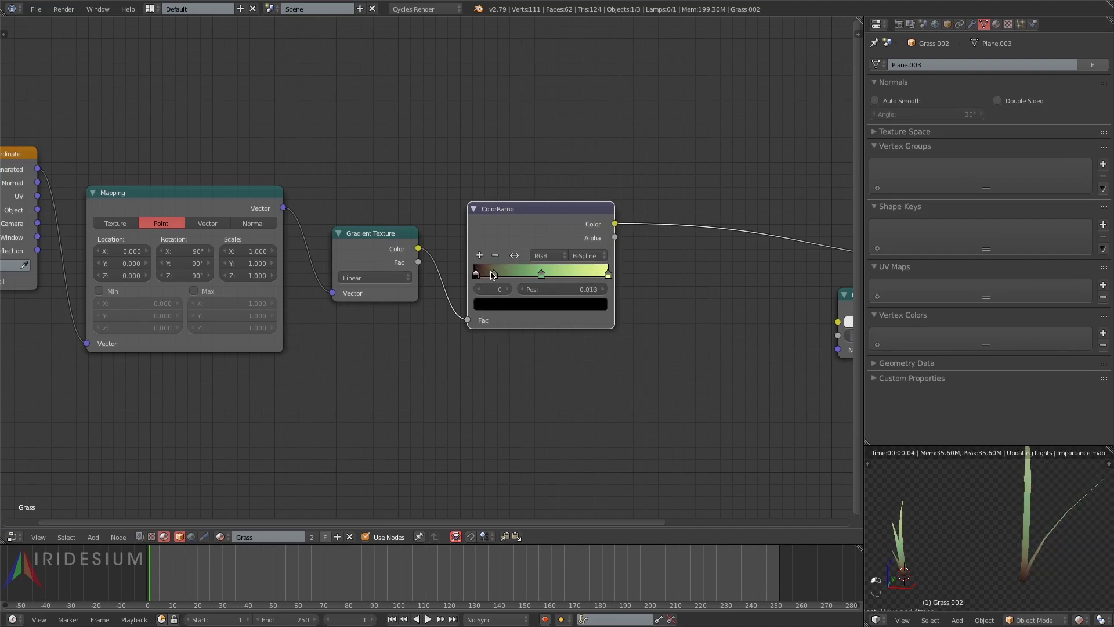
{"action": "left_click_drag", "start_coordinate": [542, 274], "coordinate": [530, 274]}
- Recolor the ColorRamp's end stop at position 1.000 to a yellow-green
{"action": "left_click", "coordinate": [608, 274]}
{"action": "left_click", "coordinate": [575, 304]}
{"action": "left_click", "coordinate": [501, 175]}
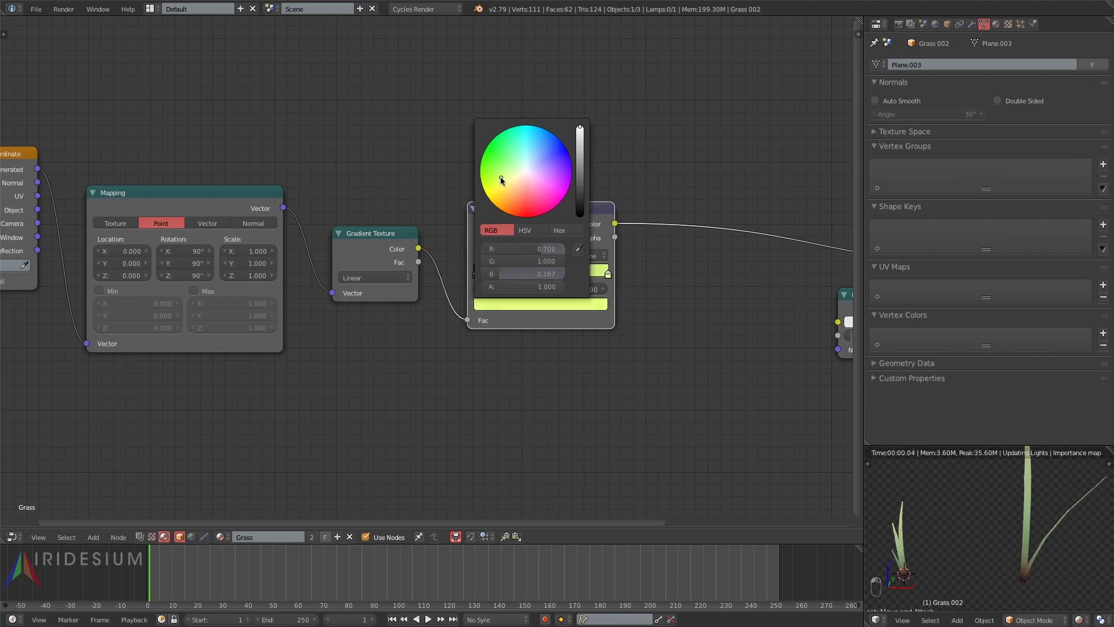
- Reconnect the Diffuse BSDF to the Material Output and move it up, away from the output
{"action": "middle_click_drag", "start_coordinate": [779, 327], "coordinate": [567, 307]}
{"action": "left_click", "coordinate": [687, 282], "text": "ctrl+shift"}
{"action": "key", "text": "g"}
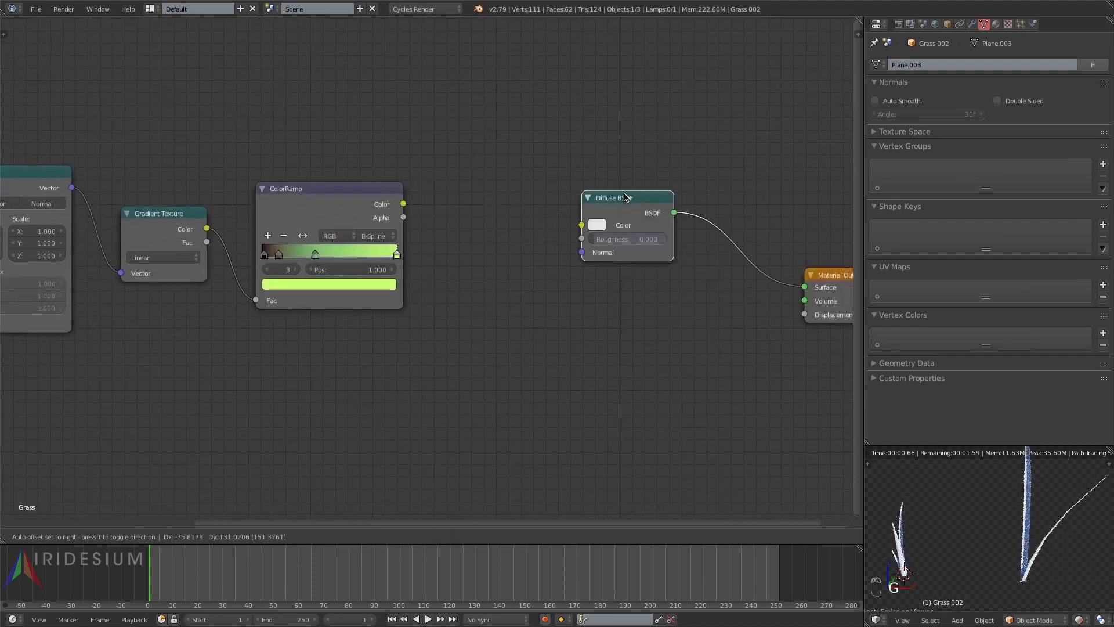
{"action": "left_click", "coordinate": [580, 158]}
- Insert a Mix Shader between the Diffuse BSDF and the Material Output
{"action": "key", "text": "shift+a"}
{"action": "mouse_move", "coordinate": [638, 186]}
{"action": "mouse_move", "coordinate": [616, 134]}
{"action": "left_click", "coordinate": [682, 255]}
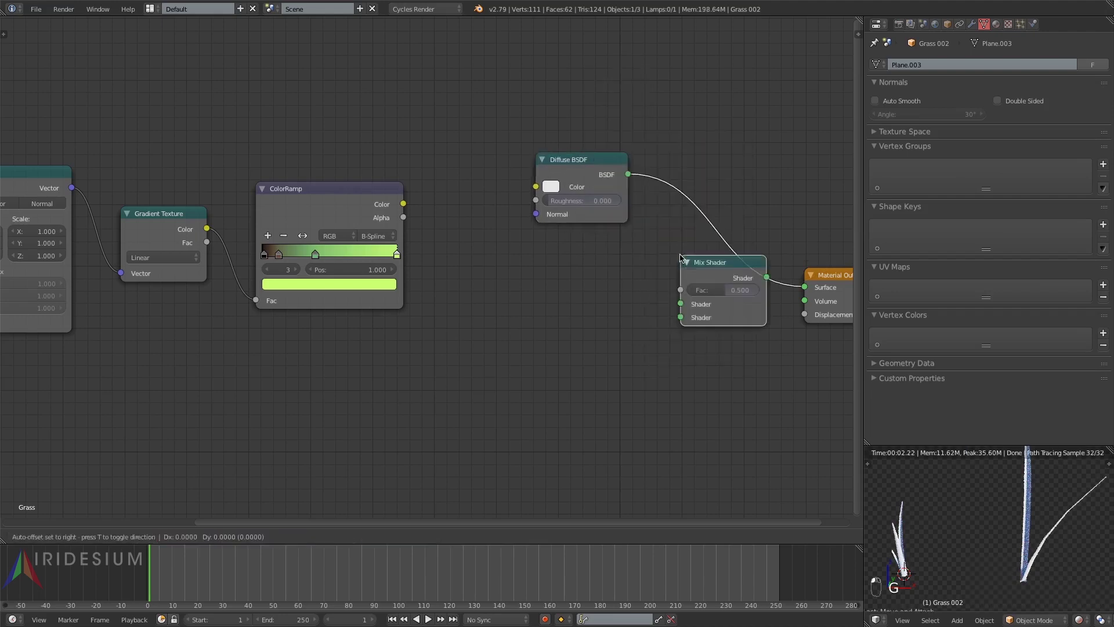
{"action": "left_click", "coordinate": [685, 259]}
- Duplicate the Diffuse BSDF below, switch the copy to Translucent BSDF and connect it to the Mix Shader's second input
{"action": "key", "text": "shift+d"}
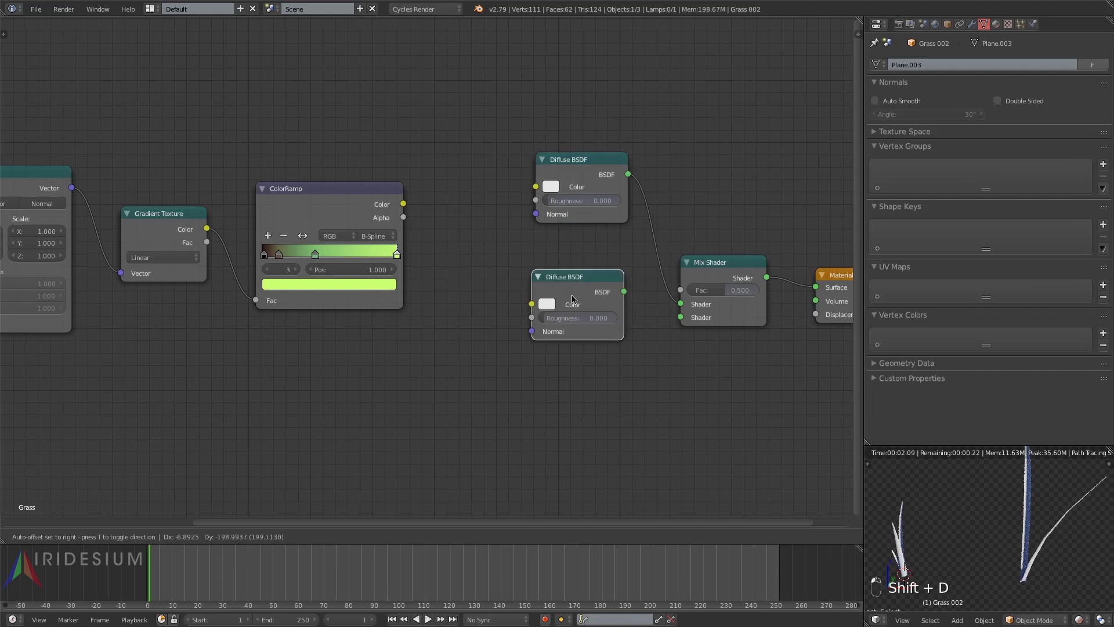
{"action": "left_click", "coordinate": [575, 298]}
{"action": "key", "text": "shift+s"}
{"action": "mouse_move", "coordinate": [575, 297]}
{"action": "mouse_move", "coordinate": [558, 321]}
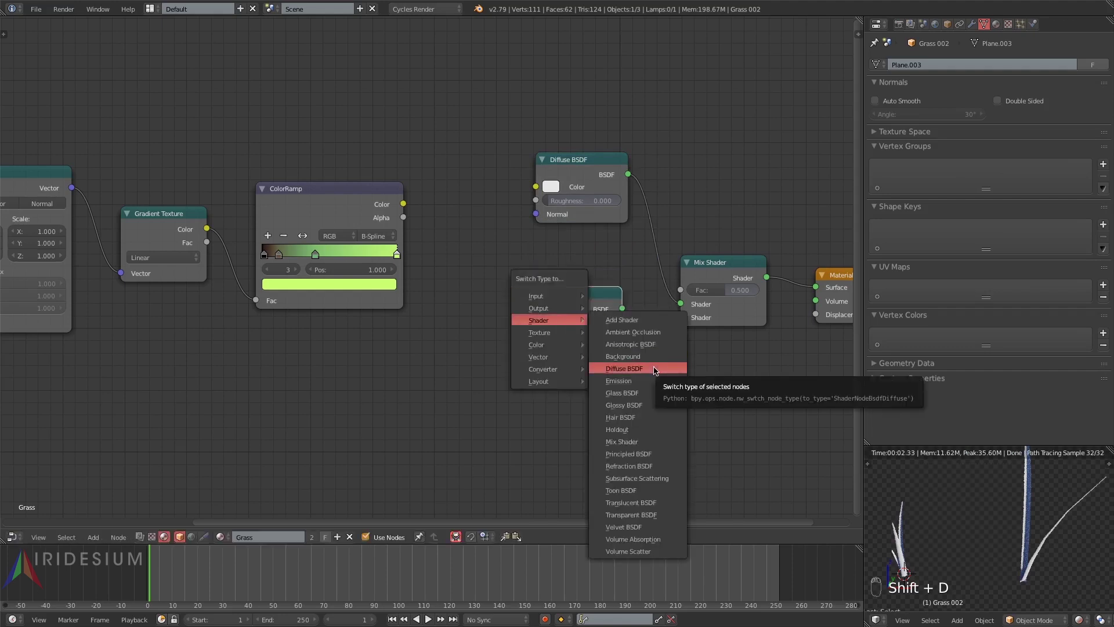
{"action": "left_click", "coordinate": [650, 502]}
{"action": "left_click_drag", "start_coordinate": [617, 309], "coordinate": [680, 318]}
- Duplicate the Mix Shader and insert the copy between the first Mix Shader and the Material Output
{"action": "left_click", "coordinate": [717, 269]}
{"action": "key", "text": "shift+s"}
{"action": "key", "text": "Escape"}
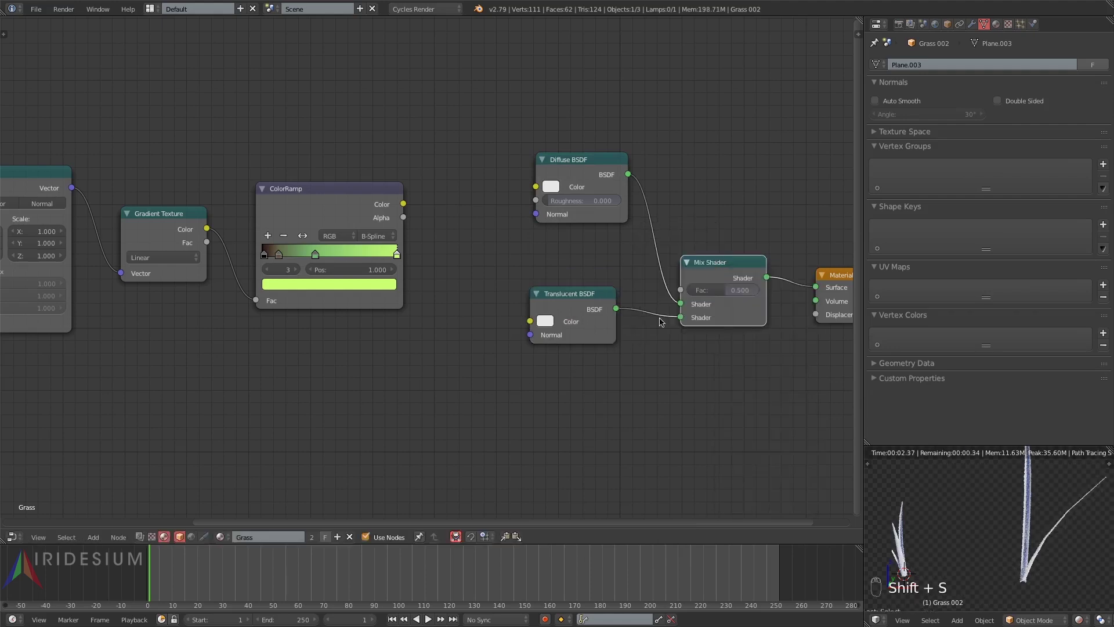
{"action": "key", "text": "shift+d"}
{"action": "left_click", "coordinate": [796, 322]}
- Add a Glossy BSDF, connect it to the second Mix Shader's second shader input and set that mix factor to about 0.051
{"action": "key", "text": "shift+a"}
{"action": "mouse_move", "coordinate": [753, 327]}
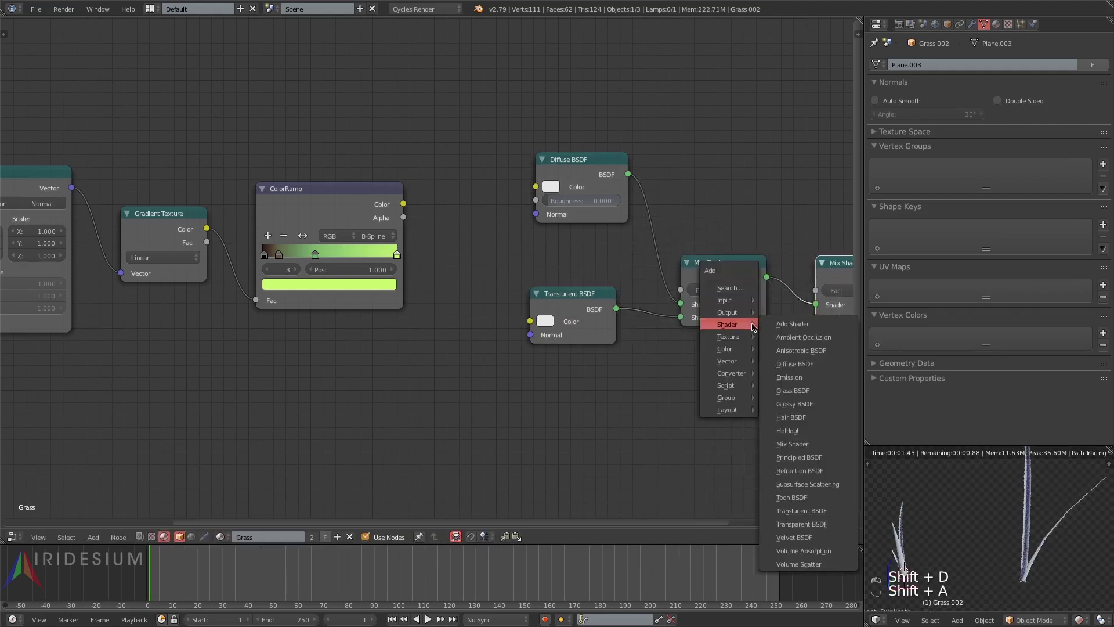
{"action": "left_click", "coordinate": [794, 404]}
{"action": "left_click_drag", "start_coordinate": [774, 376], "coordinate": [816, 318]}
{"action": "scroll", "coordinate": [745, 345], "scroll_direction": "up", "scroll_amount": 1}
{"action": "middle_click_drag", "start_coordinate": [744, 346], "coordinate": [564, 335]}
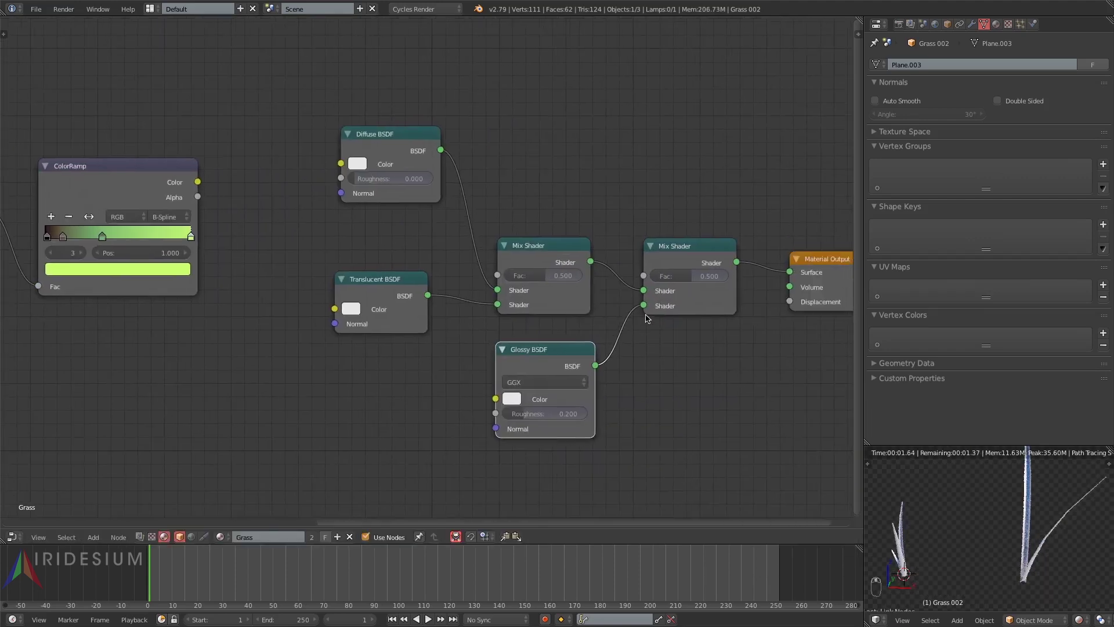
{"action": "left_click_drag", "start_coordinate": [668, 275], "coordinate": [663, 276]}
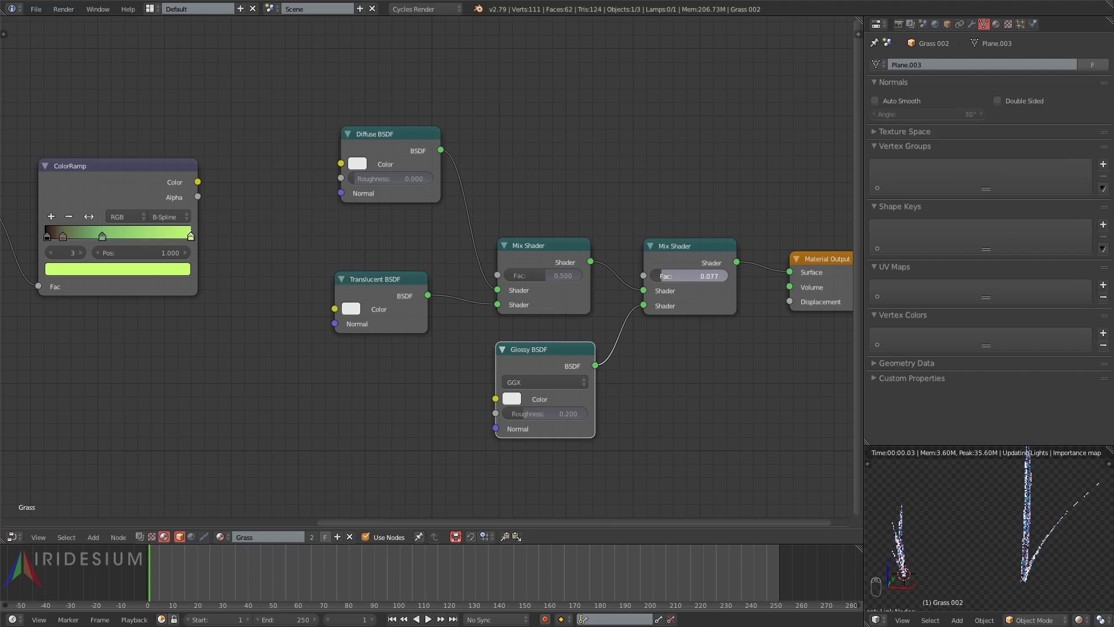
- Move the Glossy BSDF slightly down and connect the ColorRamp's color to the Diffuse BSDF and Translucent BSDF colors
{"action": "key", "text": "g"}
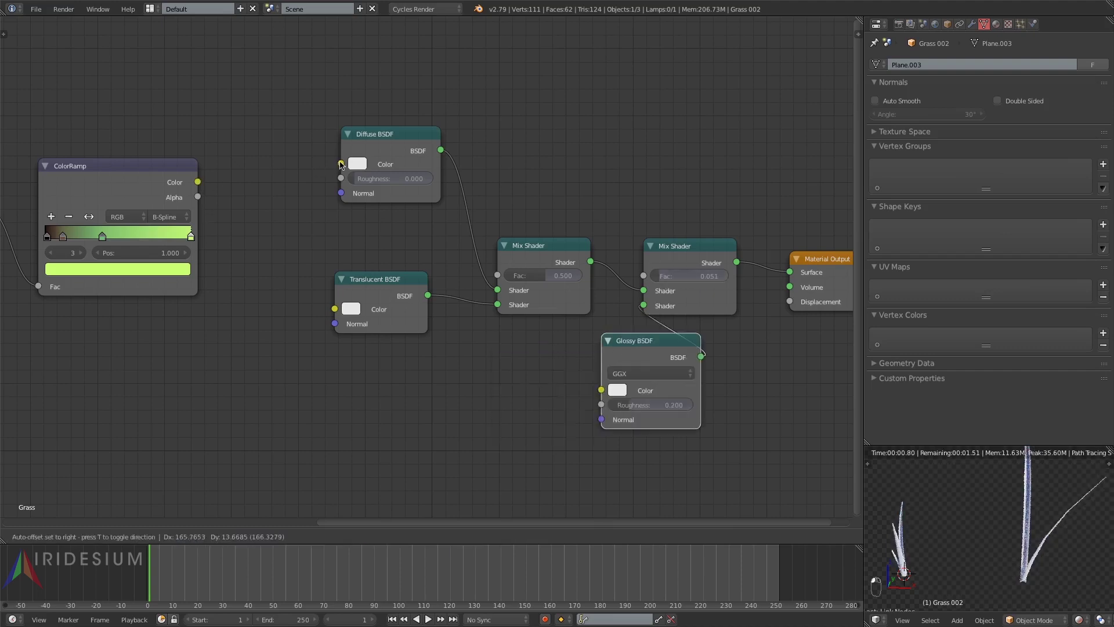
{"action": "left_click", "coordinate": [213, 186]}
{"action": "left_click_drag", "start_coordinate": [198, 182], "coordinate": [335, 309]}
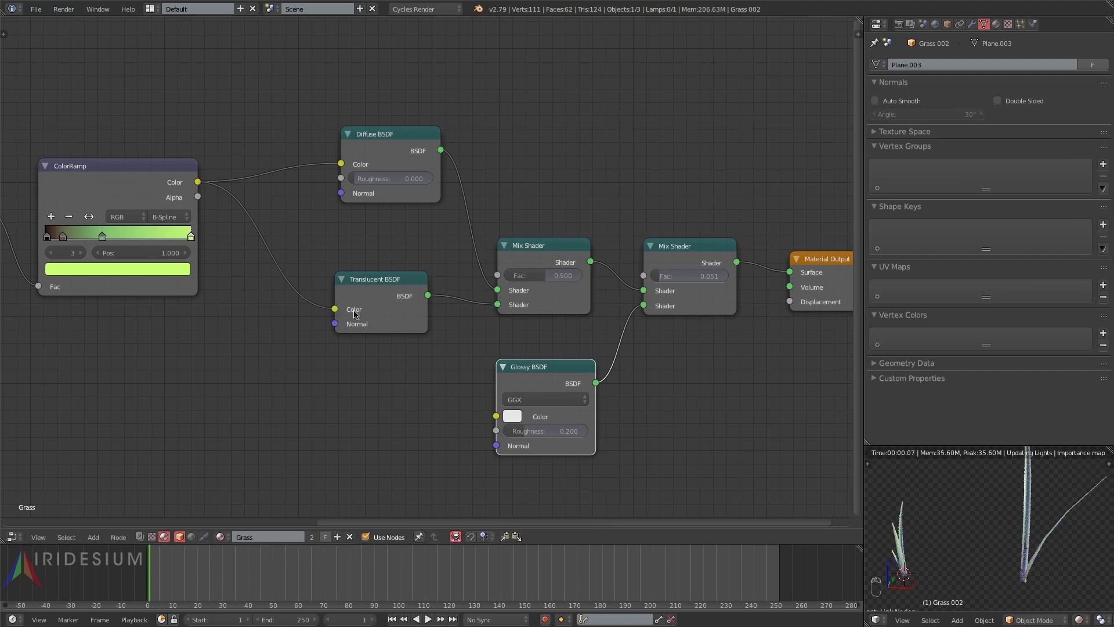
{"action": "middle_click_drag", "start_coordinate": [391, 322], "coordinate": [561, 362]}
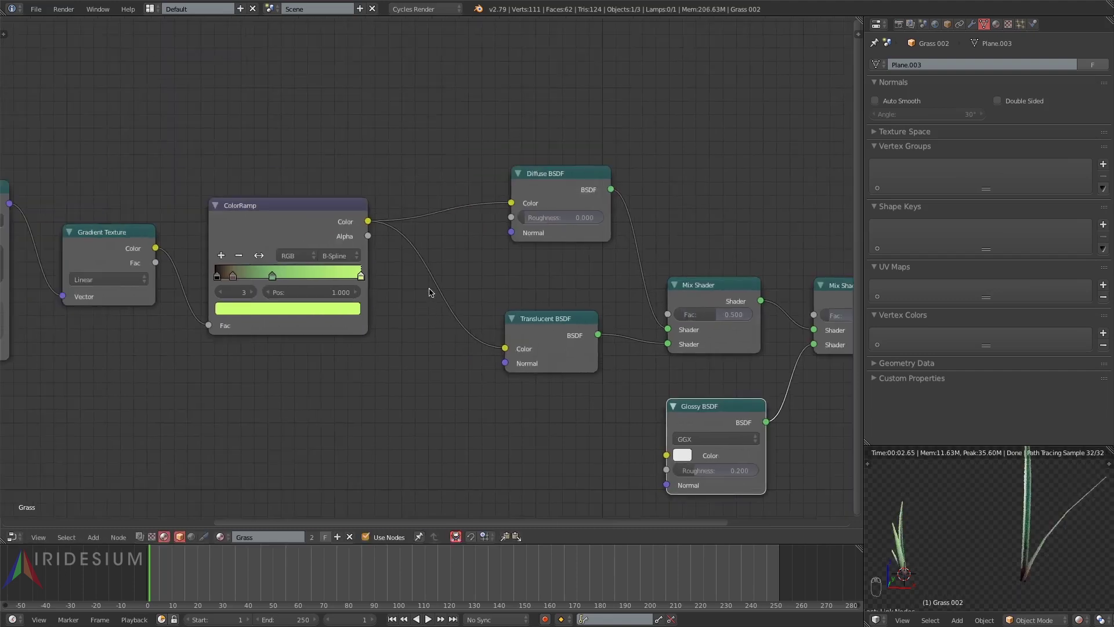
- Set the Glossy BSDF's roughness to 0.1 and raise the second Mix Shader's factor to about 0.104
{"action": "key", "text": "shift+a"}
{"action": "middle_click_drag", "start_coordinate": [611, 371], "coordinate": [534, 361]}
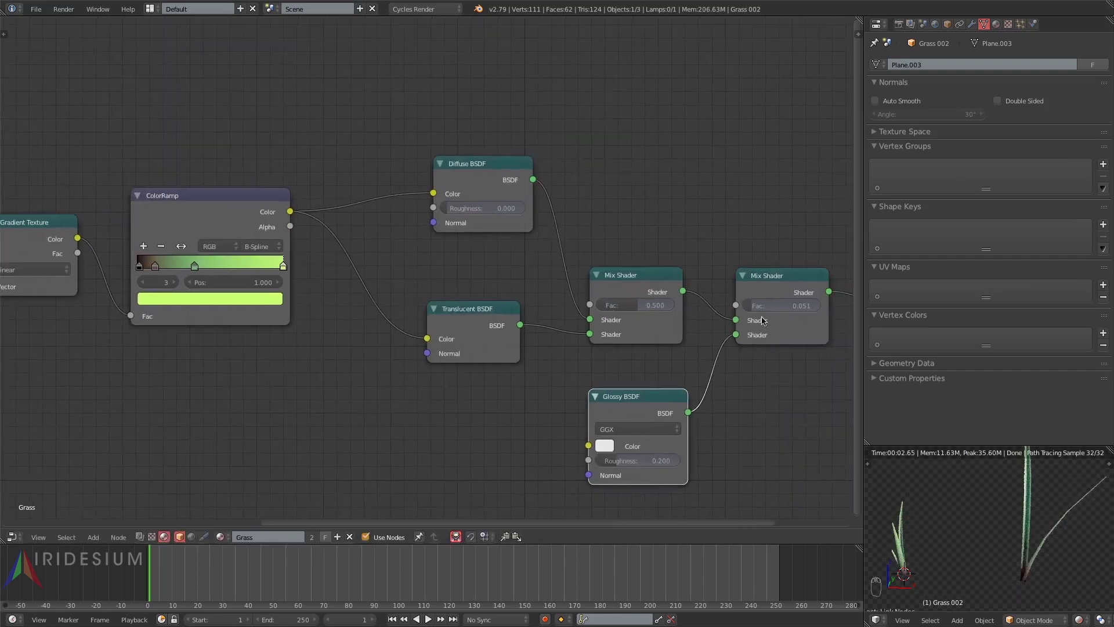
{"action": "left_click", "coordinate": [637, 458]}
{"action": "type", "text": ".1"}
{"action": "key", "text": "Return"}
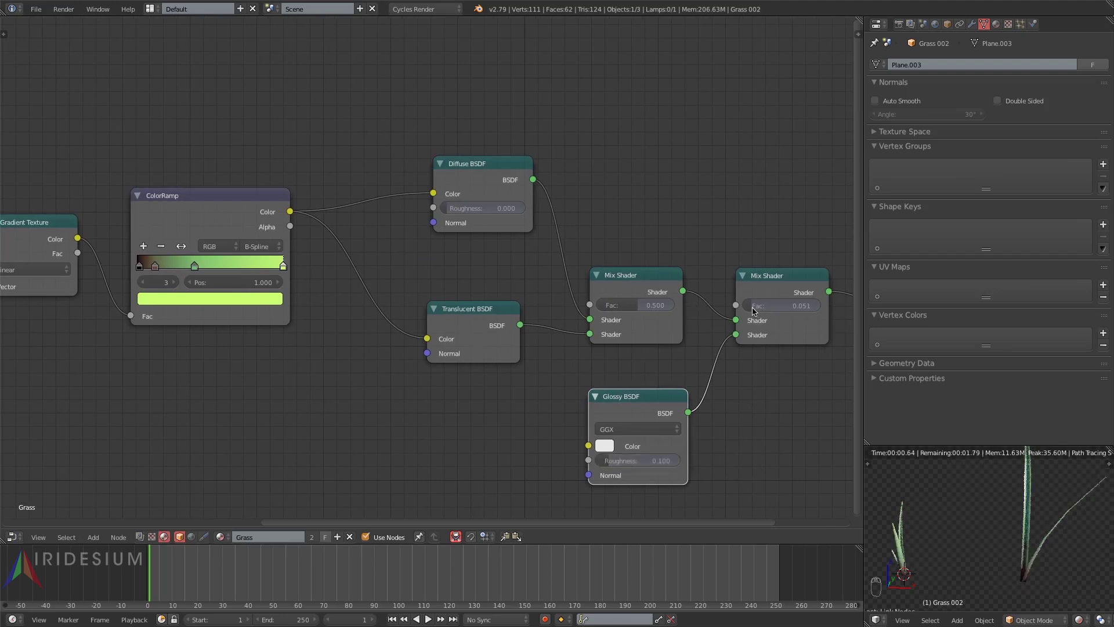
{"action": "left_click_drag", "start_coordinate": [762, 308], "coordinate": [755, 308]}
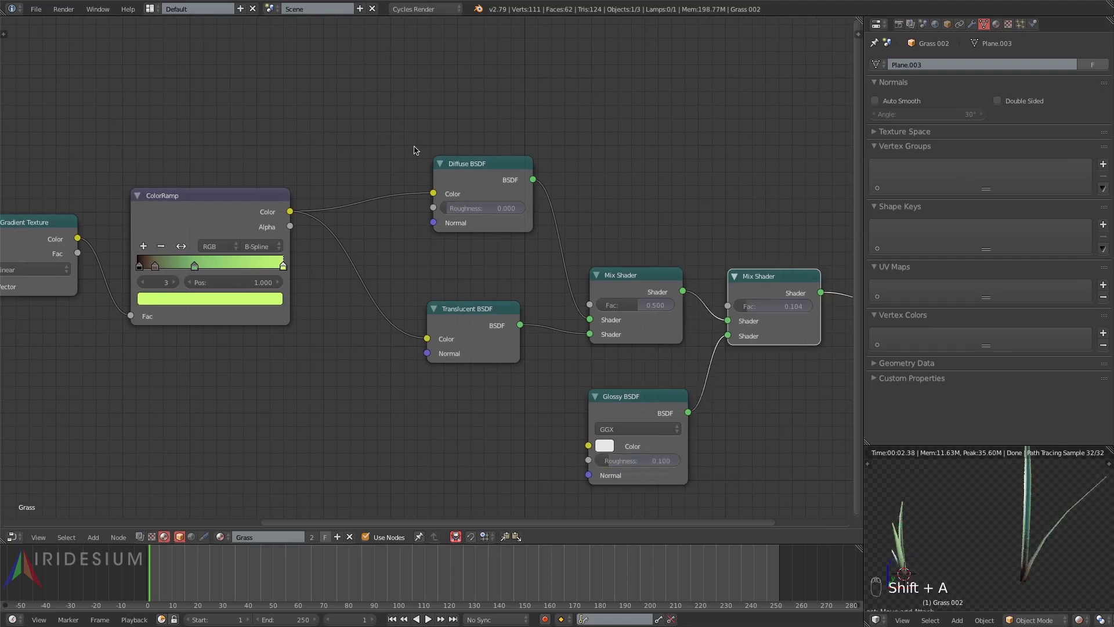
- Insert a Hue Saturation Value node between the ColorRamp and the Diffuse BSDF and set its value to 0.8
{"action": "key", "text": "shift+a"}
{"action": "mouse_move", "coordinate": [400, 173]}
{"action": "left_click", "coordinate": [460, 199]}
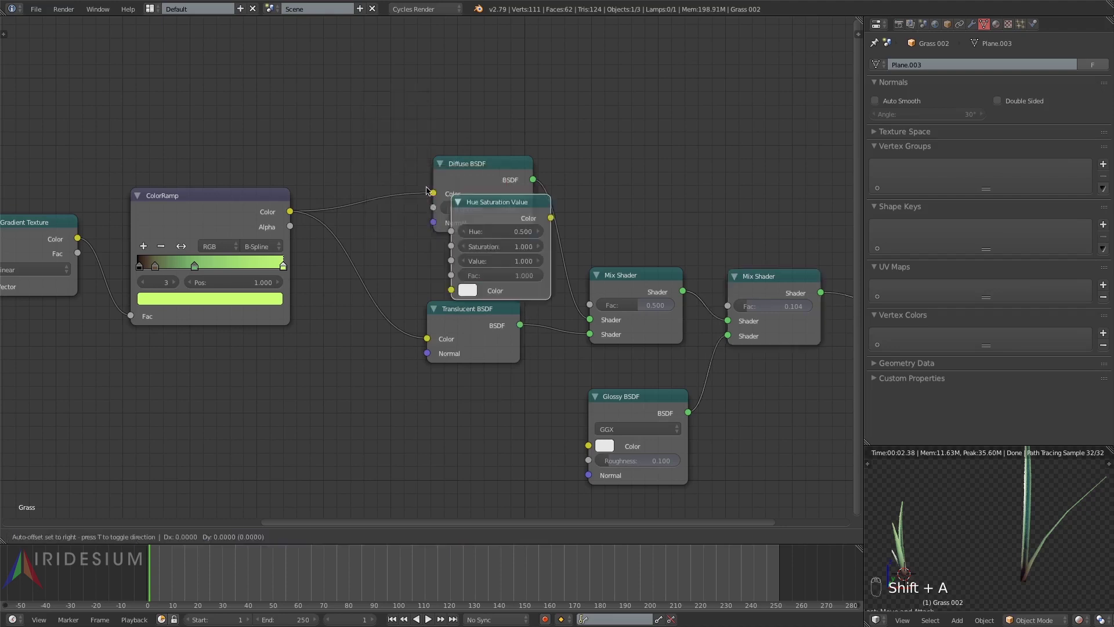
{"action": "left_click", "coordinate": [393, 195]}
{"action": "left_click", "coordinate": [393, 197]}
{"action": "type", "text": ".8"}
{"action": "key", "text": "Return"}
- Try saturations of 0.9, 0.6 and 0.4 on the Hue Saturation Value node
{"action": "left_click", "coordinate": [356, 181]}
{"action": "type", "text": ".9"}
{"action": "key", "text": "Return"}
{"action": "left_click", "coordinate": [356, 181]}
{"action": "type", "text": ".6"}
{"action": "key", "text": "Return"}
{"action": "left_click", "coordinate": [356, 181]}
{"action": "type", "text": ".4"}
{"action": "key", "text": "Return"}
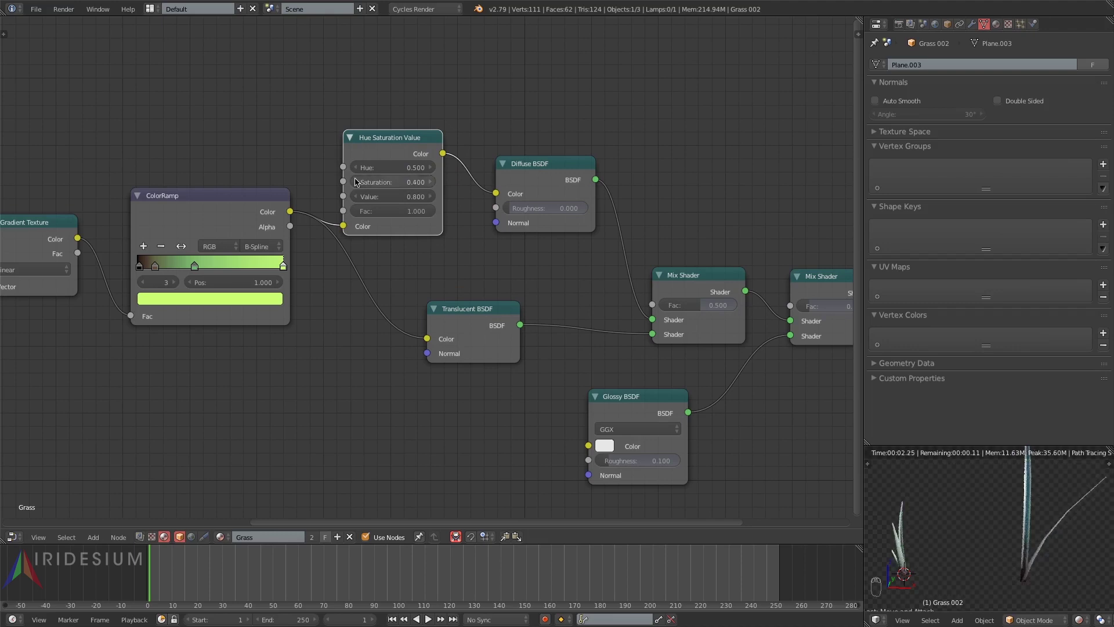
- Set the Hue Saturation Value node's value to 0.6 and its saturation to 0.6
{"action": "left_click", "coordinate": [355, 197]}
{"action": "type", "text": ".6"}
{"action": "key", "text": "Return"}
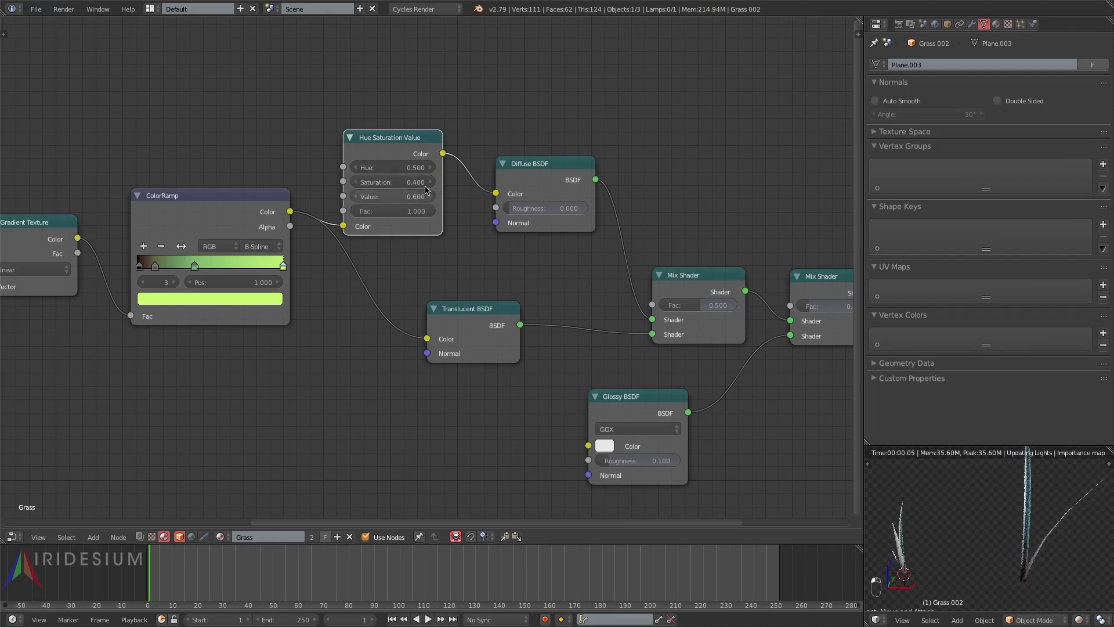
{"action": "left_click", "coordinate": [428, 181]}
{"action": "left_click", "coordinate": [428, 182]}
- Move the ColorRamp's green middle stop to position 0.260 and inspect the grass in an enlarged rendered view
{"action": "middle_click_drag", "start_coordinate": [374, 217], "coordinate": [362, 233]}
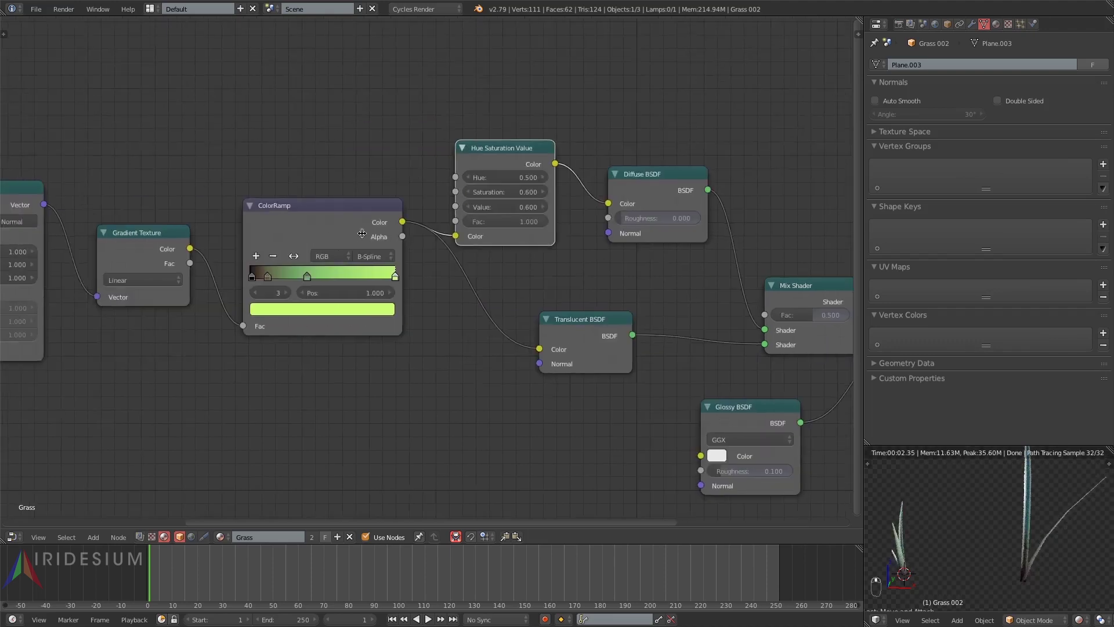
{"action": "left_click_drag", "start_coordinate": [309, 279], "coordinate": [291, 280]}
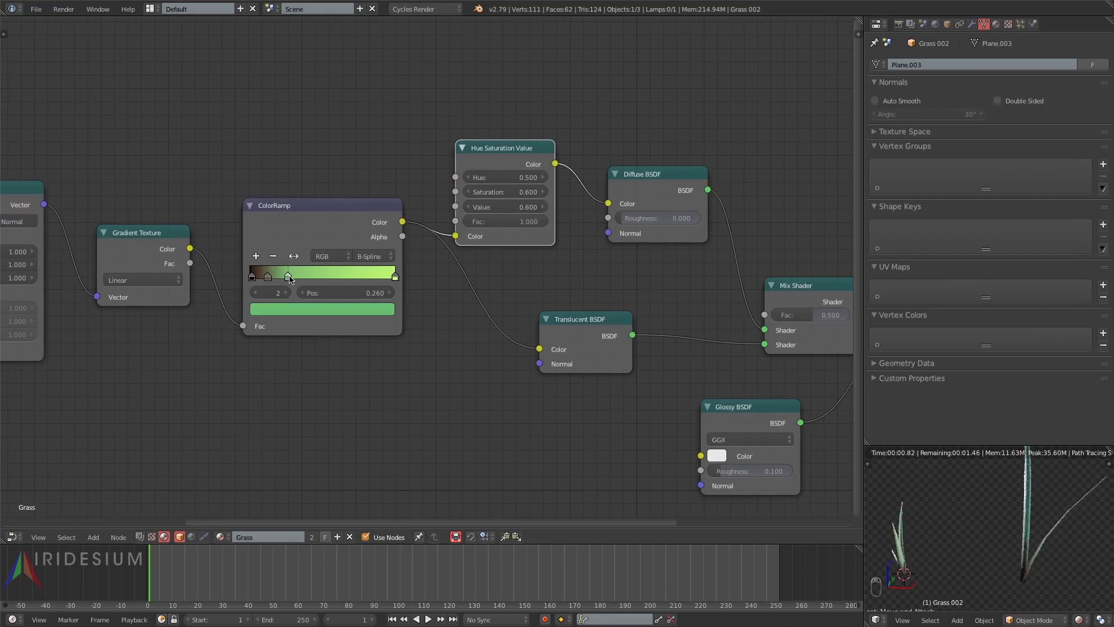
{"action": "key", "text": "shift+space"}
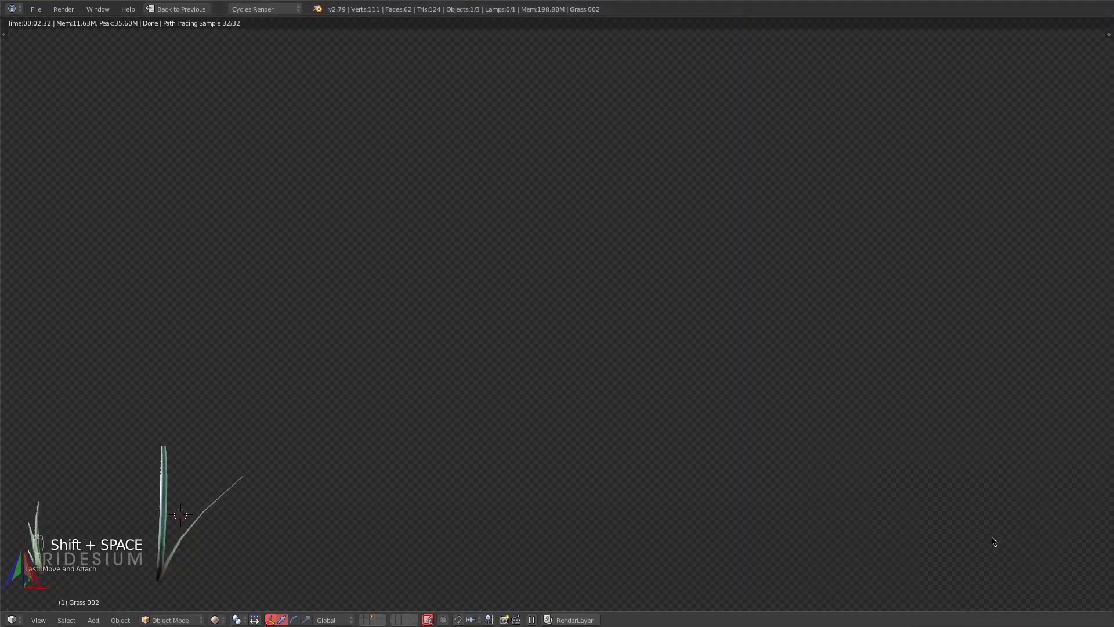
{"action": "middle_click_drag", "start_coordinate": [595, 521], "coordinate": [683, 132], "text": "shift"}
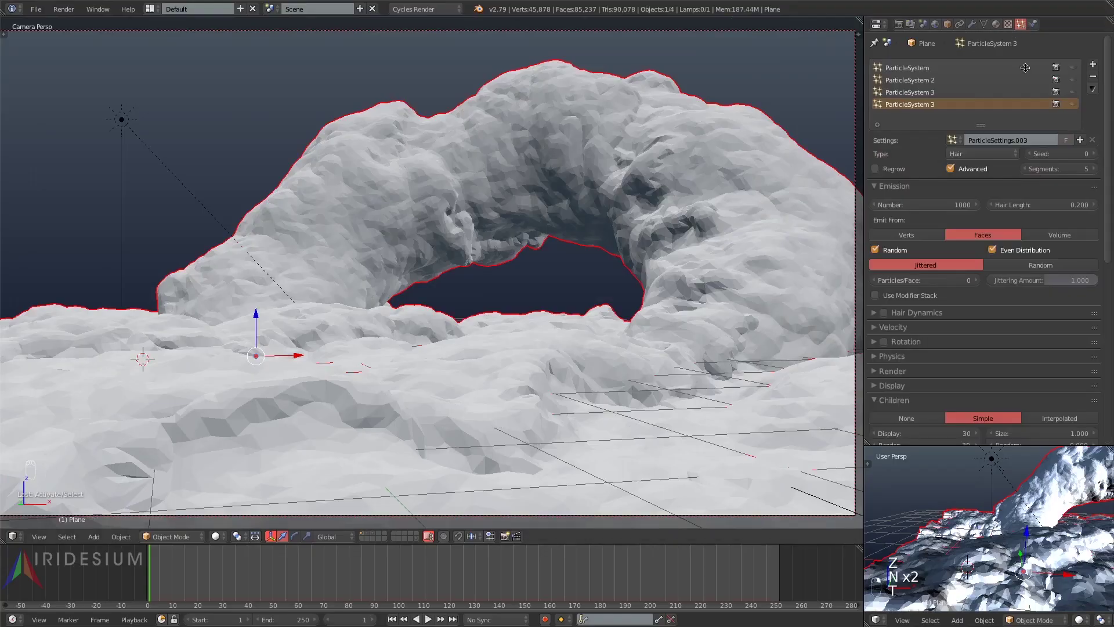
- Add a new hair particle system to the Plane with advanced settings enabled and the vertex group Group controlling density
{"action": "left_click", "coordinate": [1093, 65]}
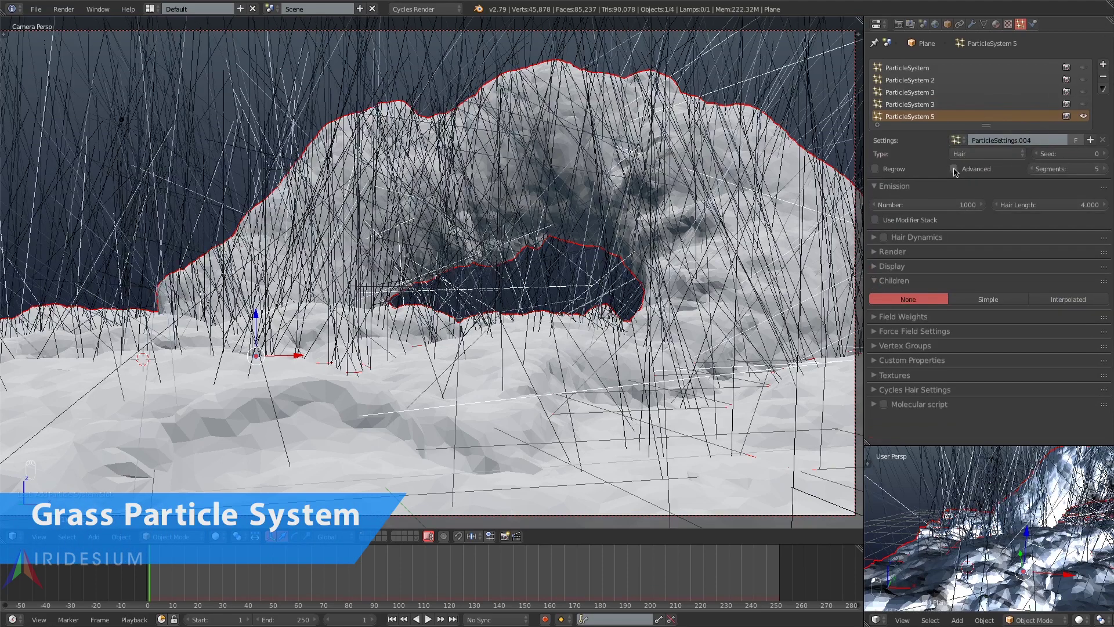
{"action": "left_click", "coordinate": [954, 170]}
{"action": "left_click", "coordinate": [883, 187]}
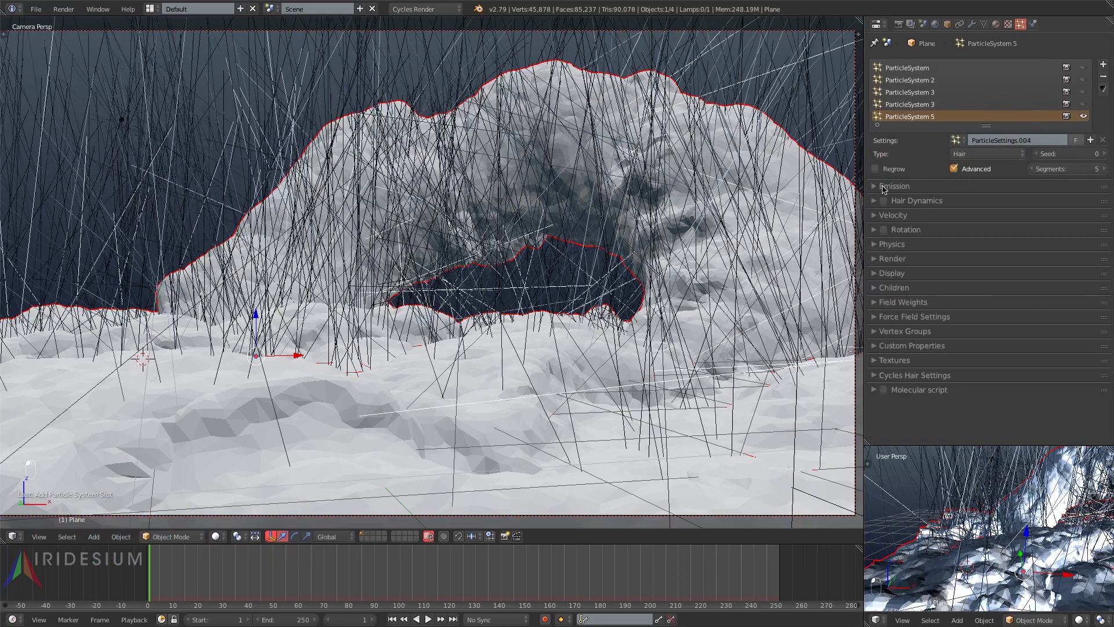
{"action": "left_click", "coordinate": [903, 332]}
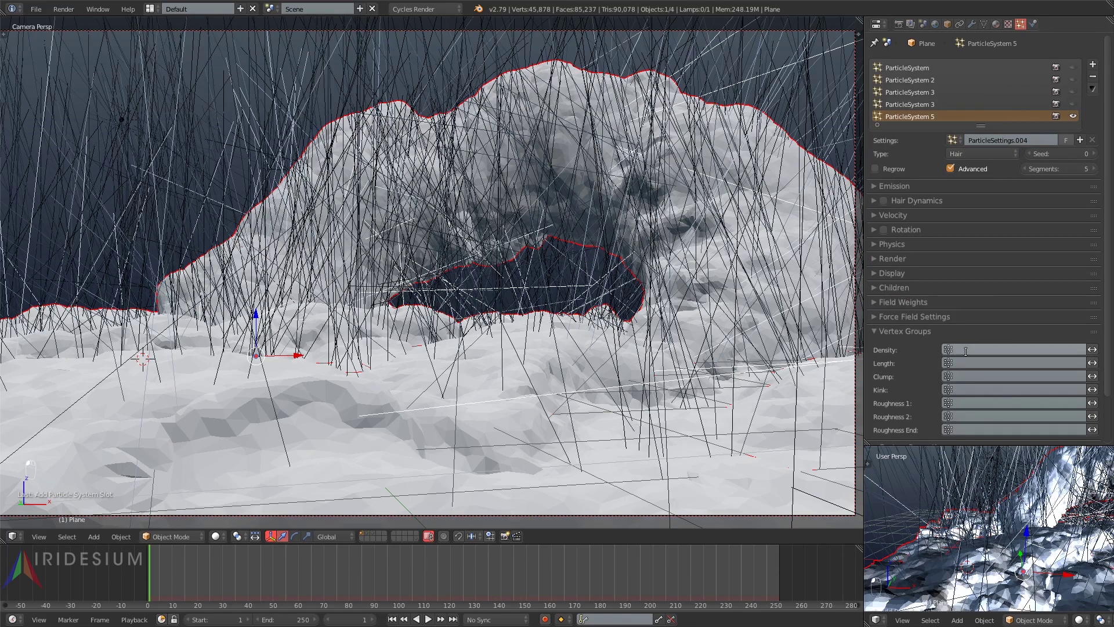
{"action": "left_click", "coordinate": [966, 351]}
{"action": "left_click", "coordinate": [959, 367]}
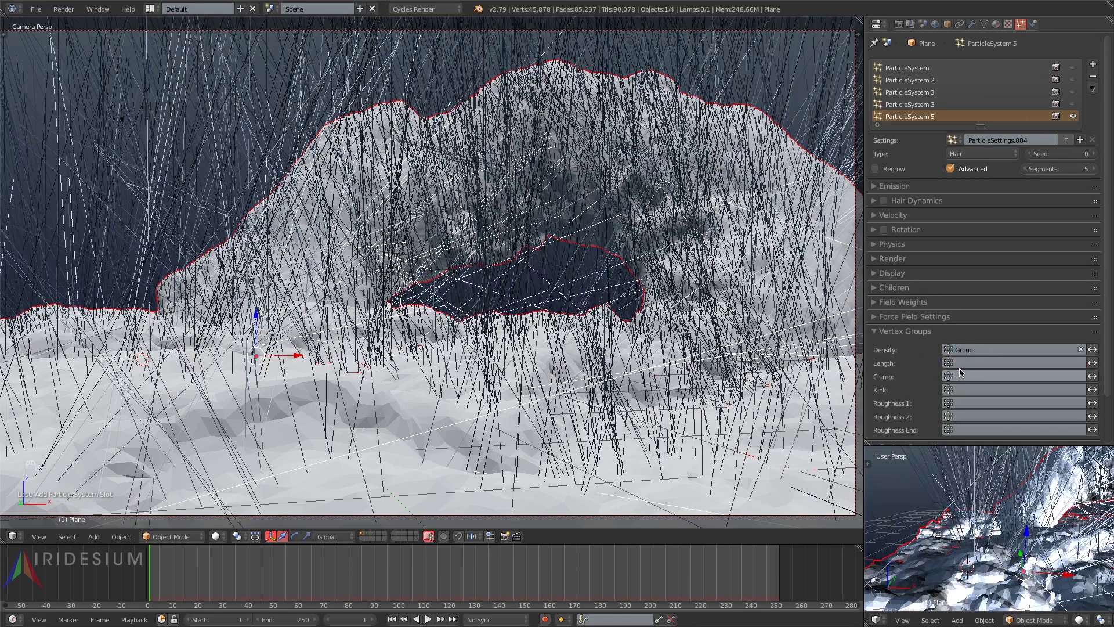
{"action": "left_click", "coordinate": [905, 332]}
- Set the new particle system's hair length to 1 and render its particles as Object
{"action": "left_click", "coordinate": [904, 185]}
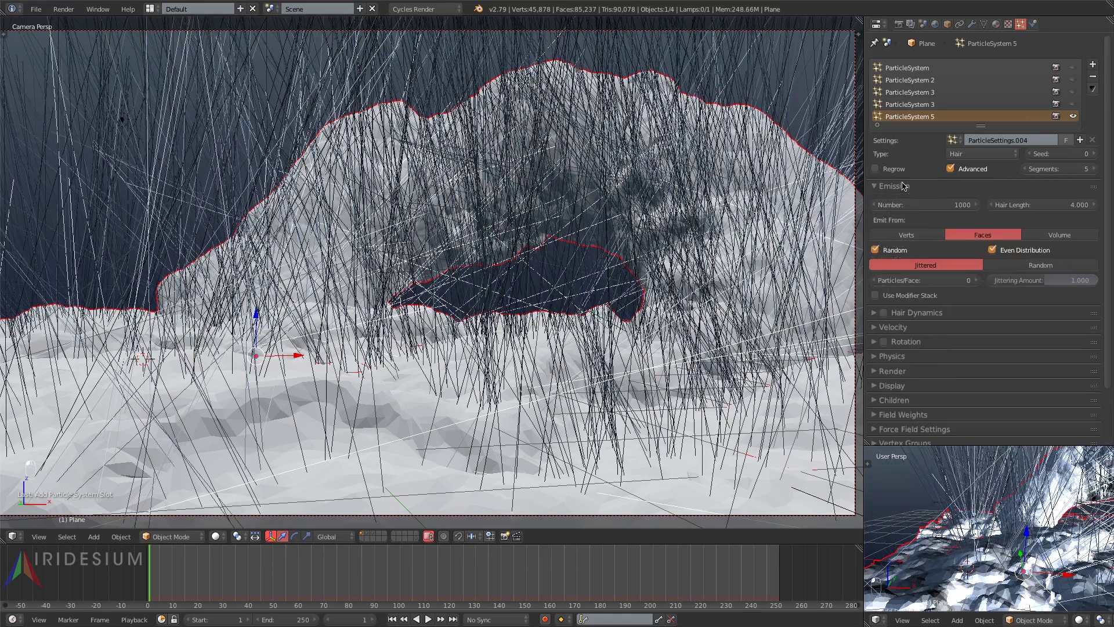
{"action": "left_click", "coordinate": [1021, 201]}
{"action": "type", "text": "1"}
{"action": "key", "text": "Return"}
{"action": "left_click", "coordinate": [898, 371]}
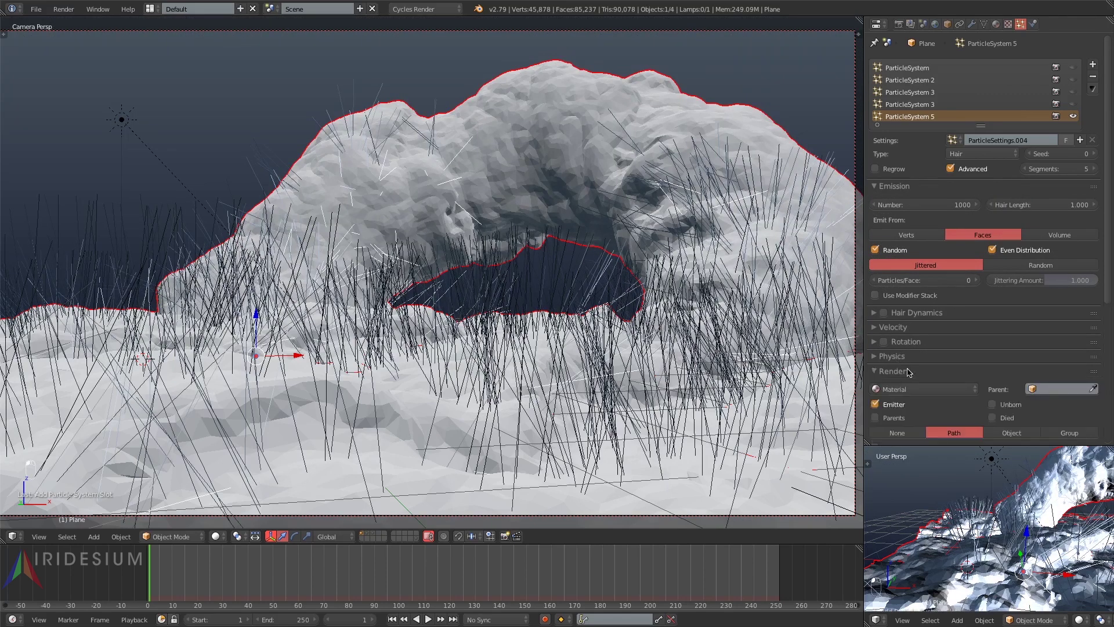
{"action": "left_click", "coordinate": [1011, 432]}
{"action": "scroll", "coordinate": [993, 348], "scroll_direction": "down", "scroll_amount": 5}
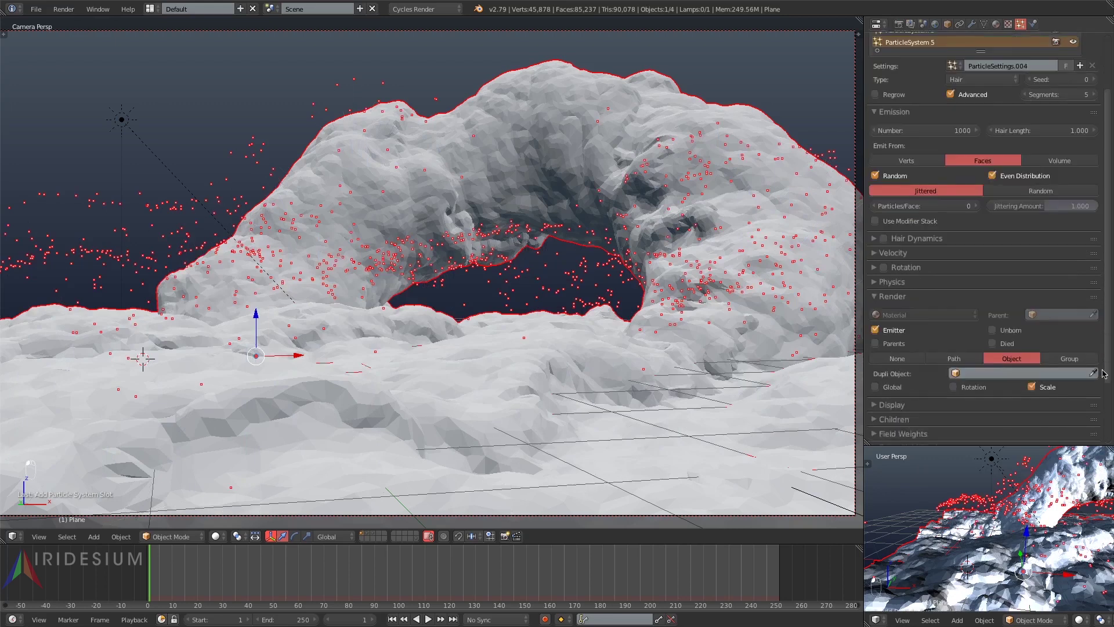
- Instance Grass 001 on the particles with rotation enabled and set the hair length to 2
{"action": "left_click", "coordinate": [965, 324]}
{"action": "type", "text": "grass"}
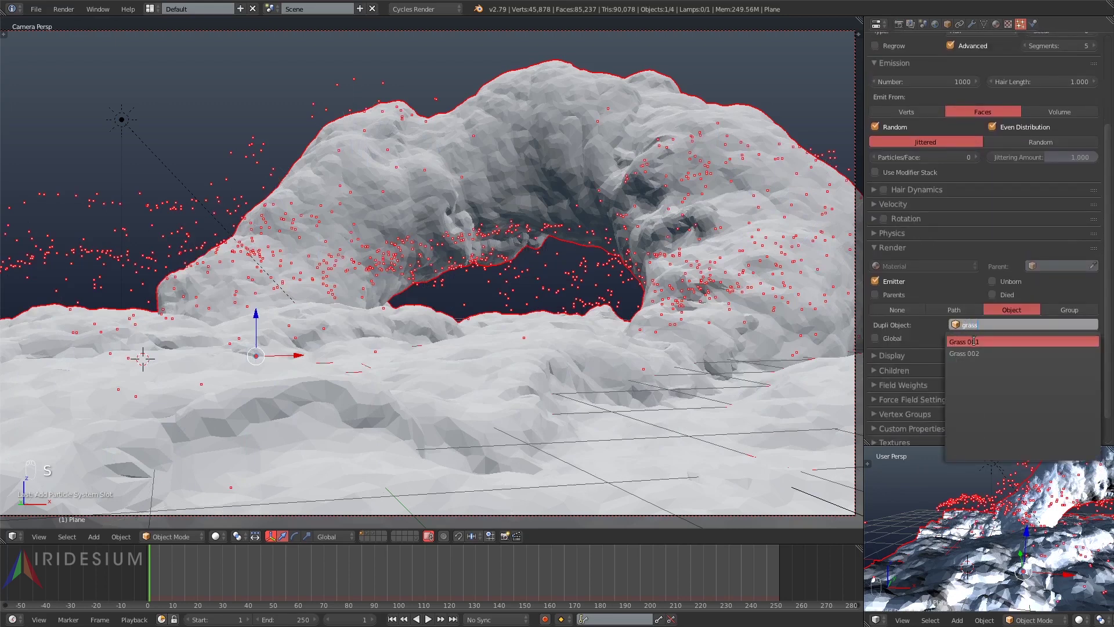
{"action": "left_click", "coordinate": [976, 343]}
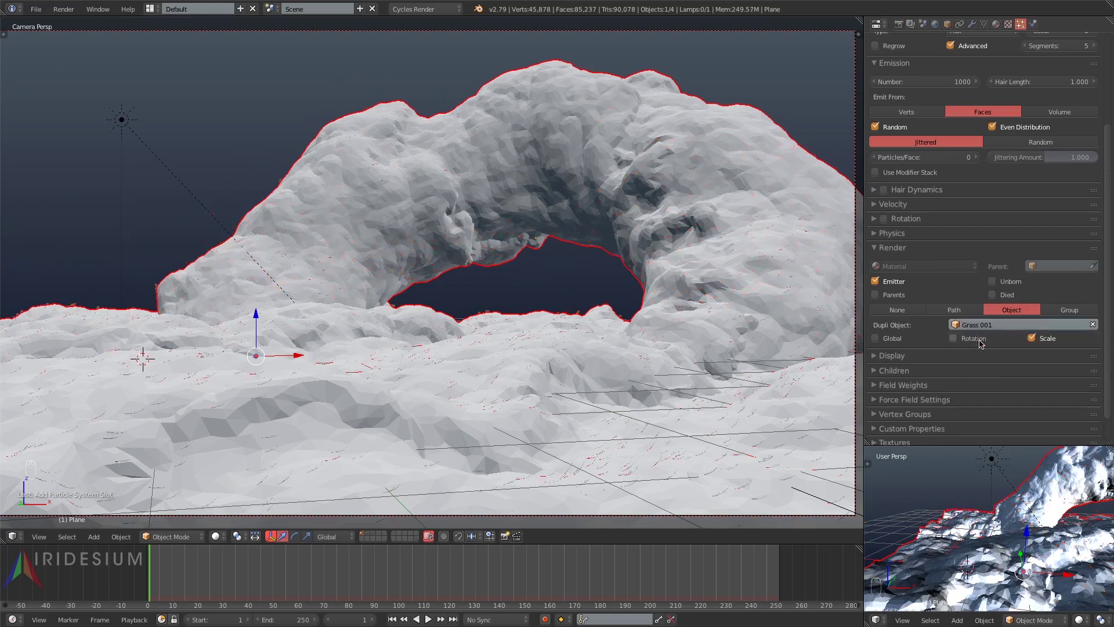
{"action": "left_click", "coordinate": [953, 339]}
{"action": "left_click", "coordinate": [1046, 82]}
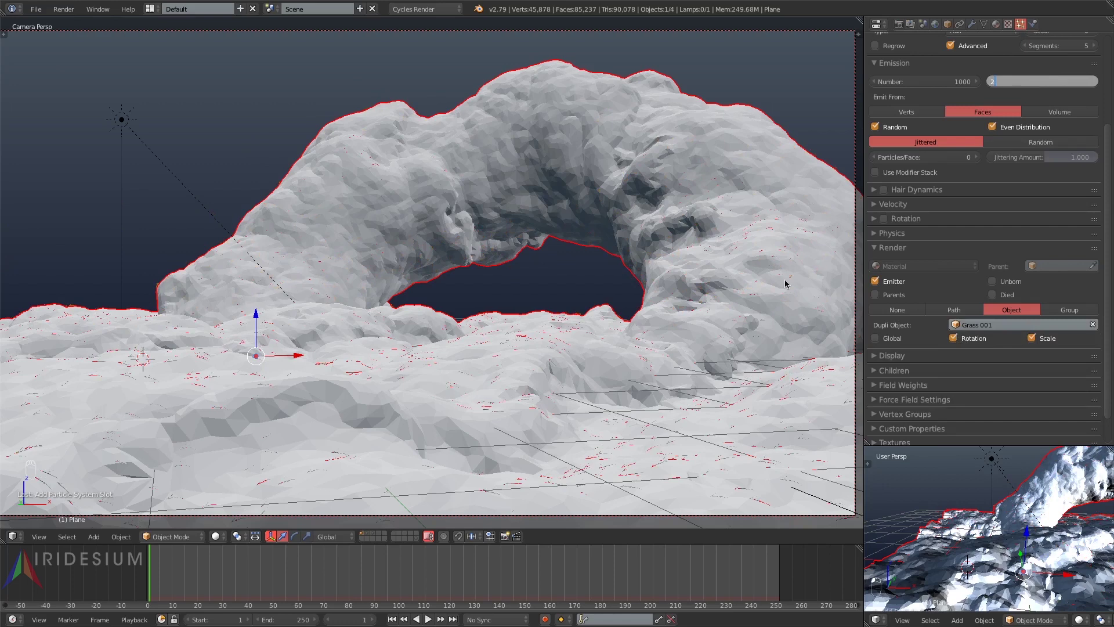
{"action": "key", "text": "Return"}
- Select both grass objects on their layer, apply their transforms and rotate them 90 degrees about the Y axis
{"action": "left_click", "coordinate": [373, 537]}
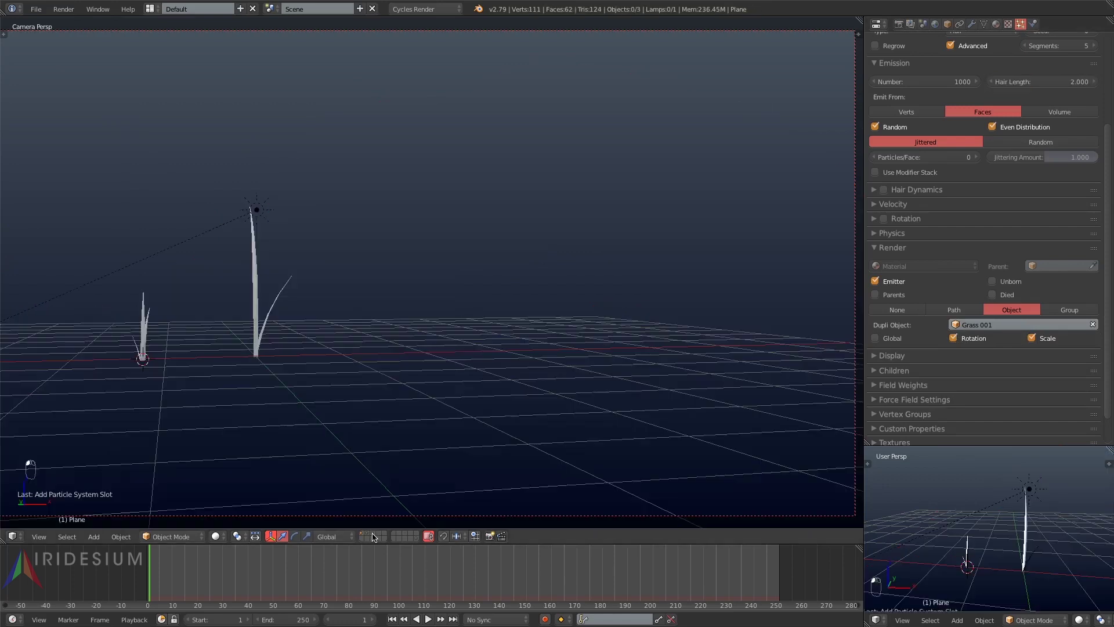
{"action": "right_click", "coordinate": [259, 335]}
{"action": "right_click", "coordinate": [148, 333], "text": "shift"}
{"action": "key", "text": "ctrl+a"}
{"action": "left_click", "coordinate": [378, 303]}
{"action": "type", "text": "ry90"}
{"action": "left_click", "coordinate": [449, 323]}
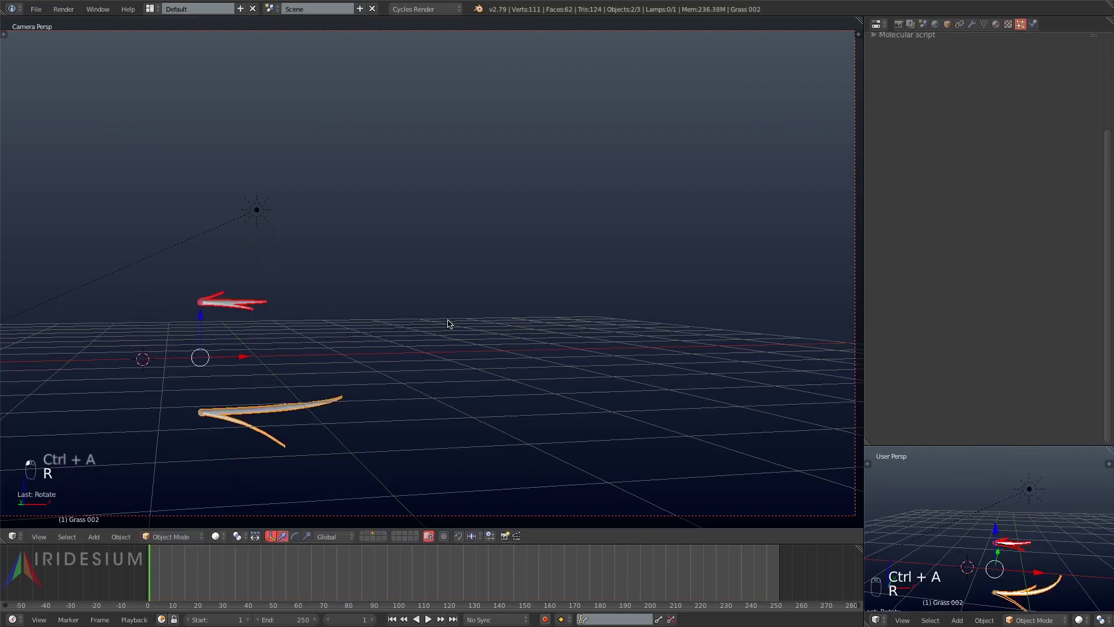
- Return to the arch's layer, select the Plane and set the grass particles' hair length to 3
{"action": "left_click", "coordinate": [363, 530]}
{"action": "right_click", "coordinate": [581, 364]}
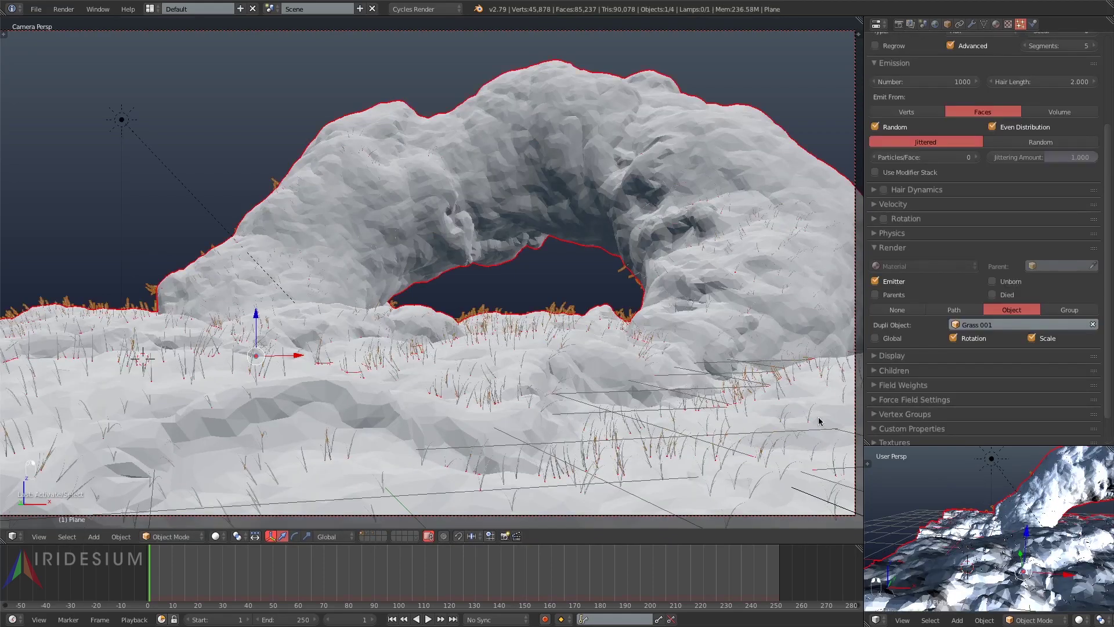
{"action": "left_click", "coordinate": [1055, 82]}
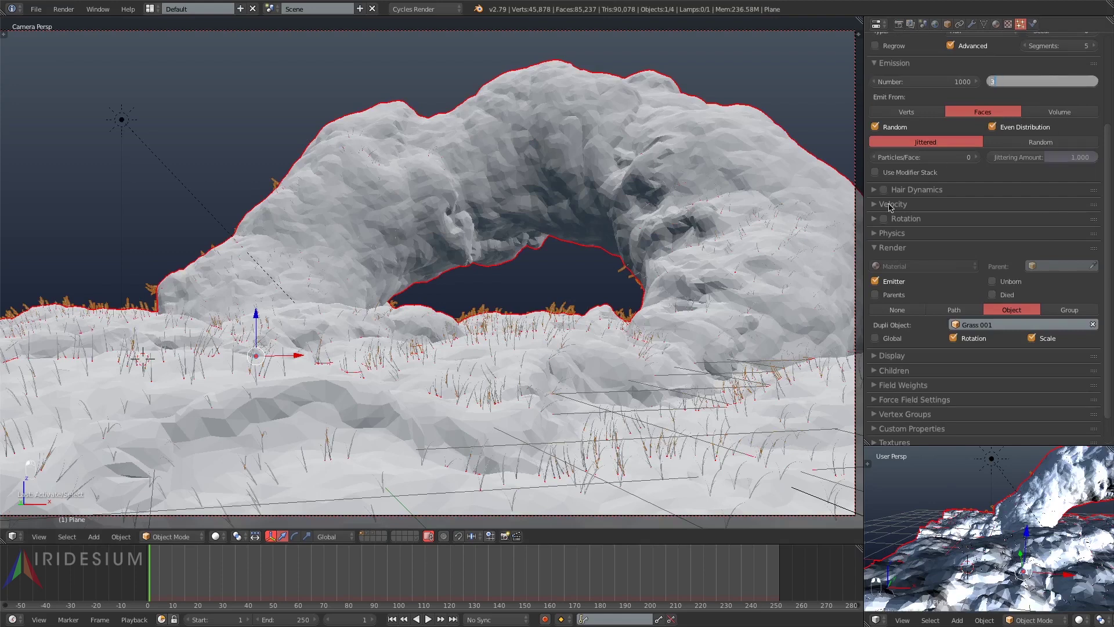
{"action": "type", "text": "3"}
{"action": "key", "text": "Return"}
- Enable particle rotation with Normal initial orientation, random orientation of about 0.125 and random phase of 2.000
{"action": "left_click", "coordinate": [905, 218]}
{"action": "left_click", "coordinate": [908, 253]}
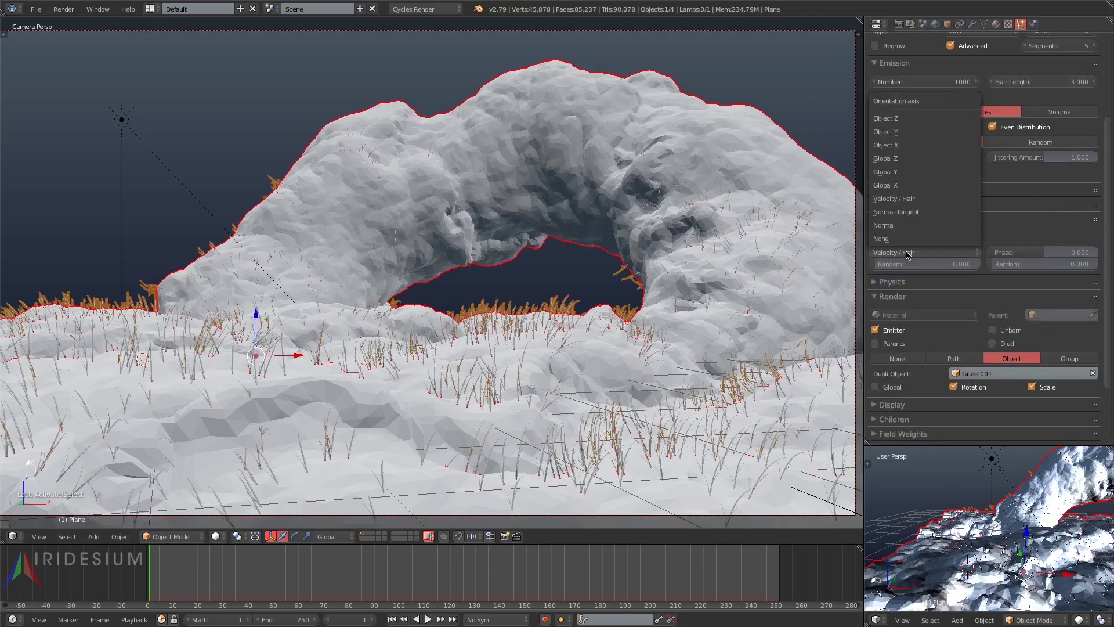
{"action": "left_click", "coordinate": [899, 226]}
{"action": "left_click_drag", "start_coordinate": [925, 265], "coordinate": [939, 265]}
{"action": "left_click_drag", "start_coordinate": [1025, 267], "coordinate": [1100, 270]}
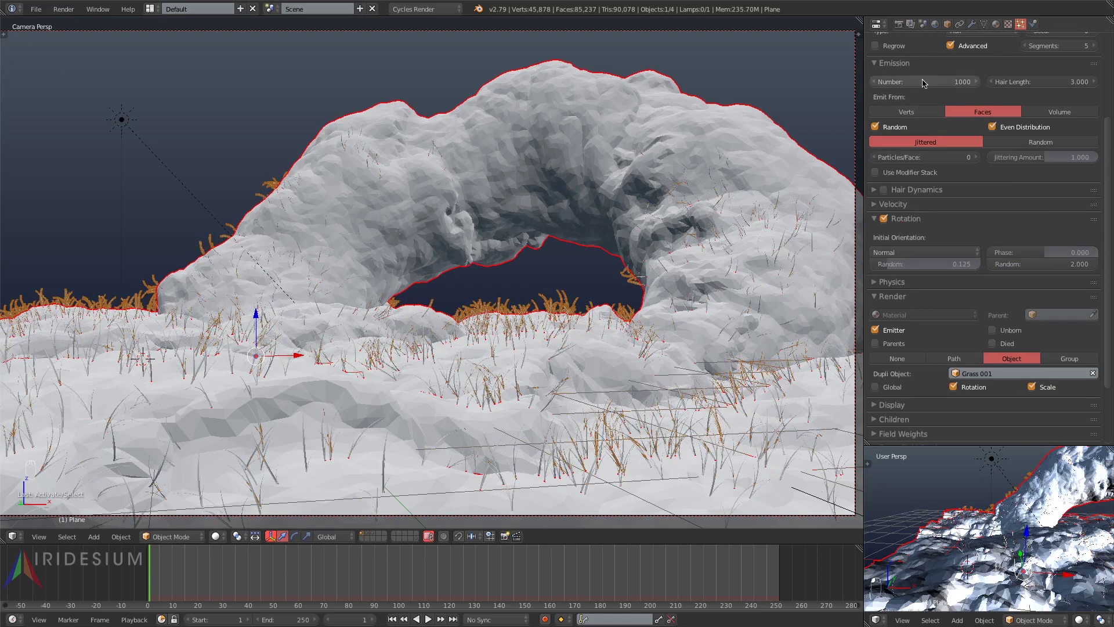
- Set the grass particles' hair length to 3.3 and duplicate the particle system
{"action": "left_click", "coordinate": [1062, 83]}
{"action": "type", "text": "3.3"}
{"action": "key", "text": "Return"}
{"action": "scroll", "coordinate": [1097, 48], "scroll_direction": "up", "scroll_amount": 5}
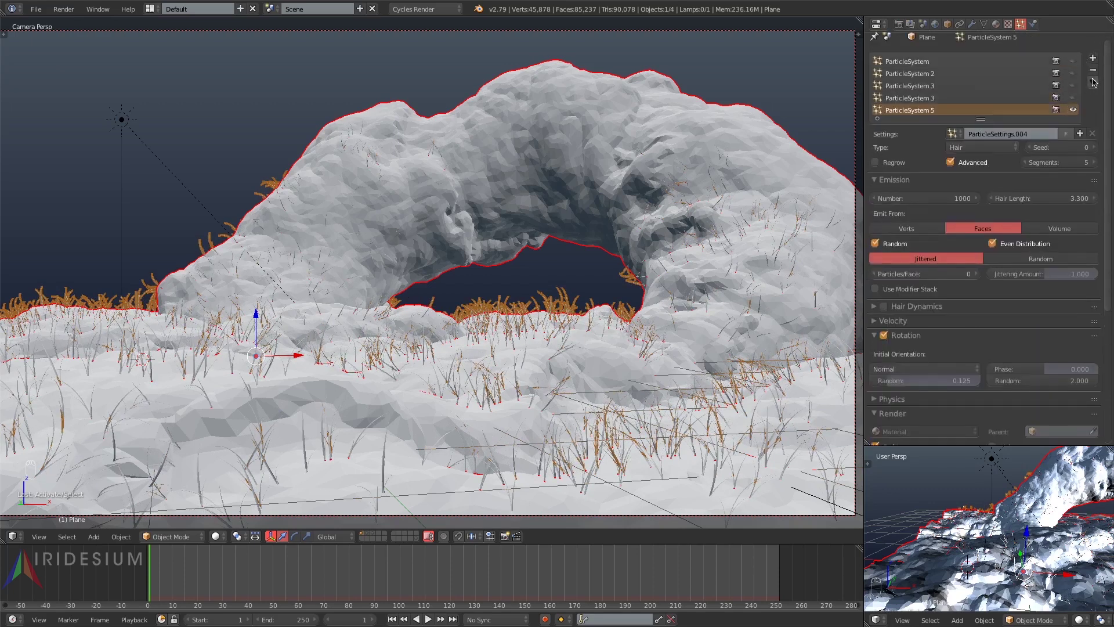
{"action": "left_click", "coordinate": [1094, 82]}
{"action": "left_click", "coordinate": [1024, 122]}
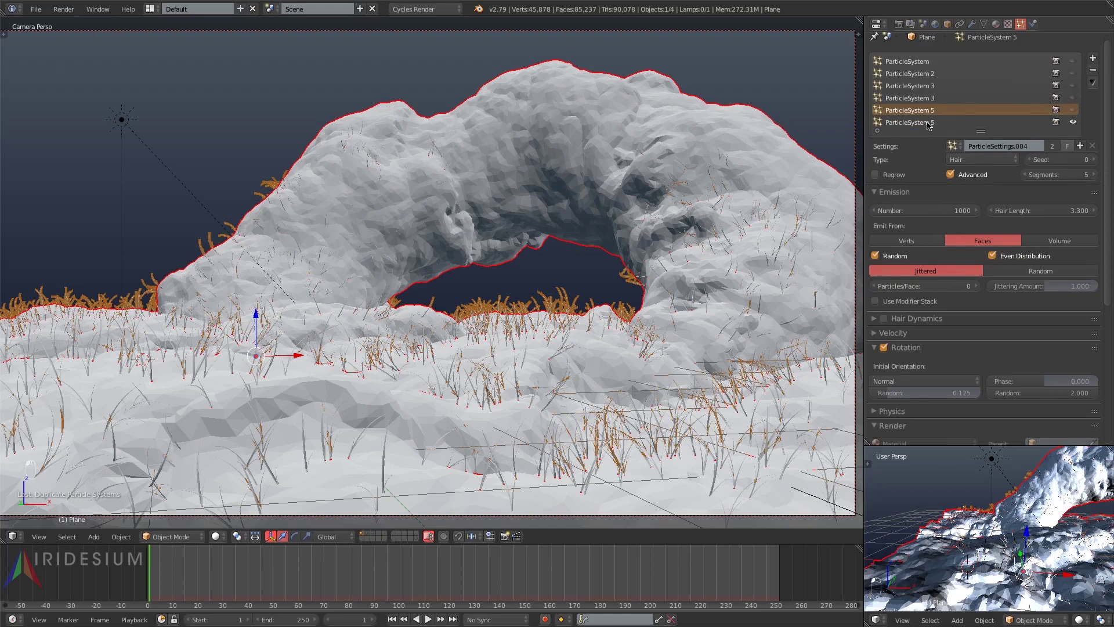
- Select the duplicated grass particle system on the Plane and set its seed to 12
{"action": "left_click", "coordinate": [929, 123]}
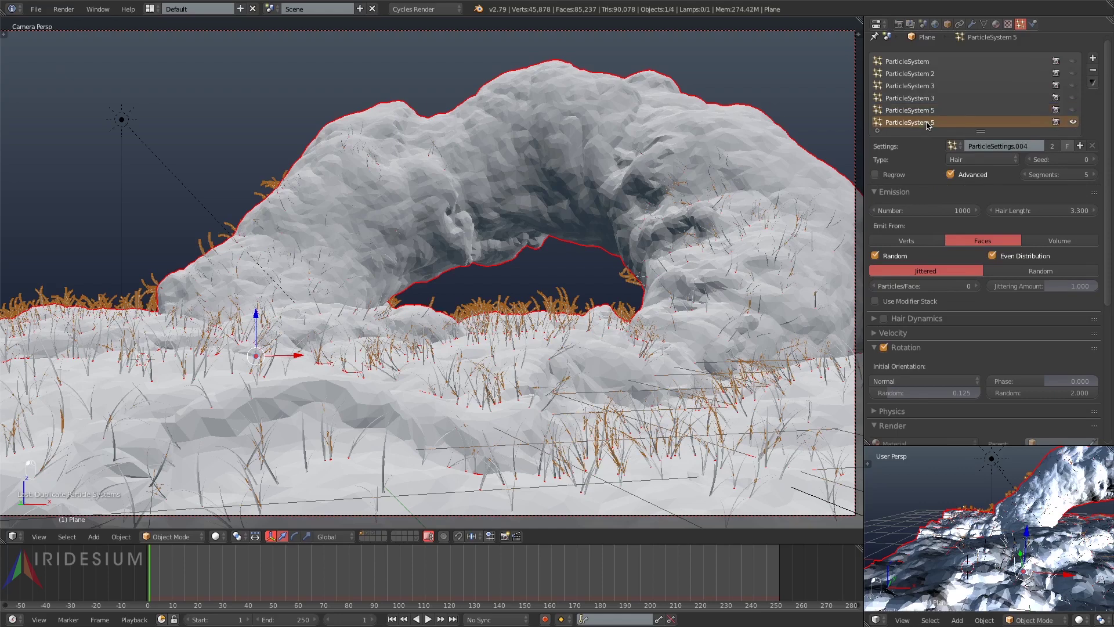
{"action": "left_click", "coordinate": [1075, 159]}
{"action": "type", "text": "12"}
{"action": "key", "text": "Return"}
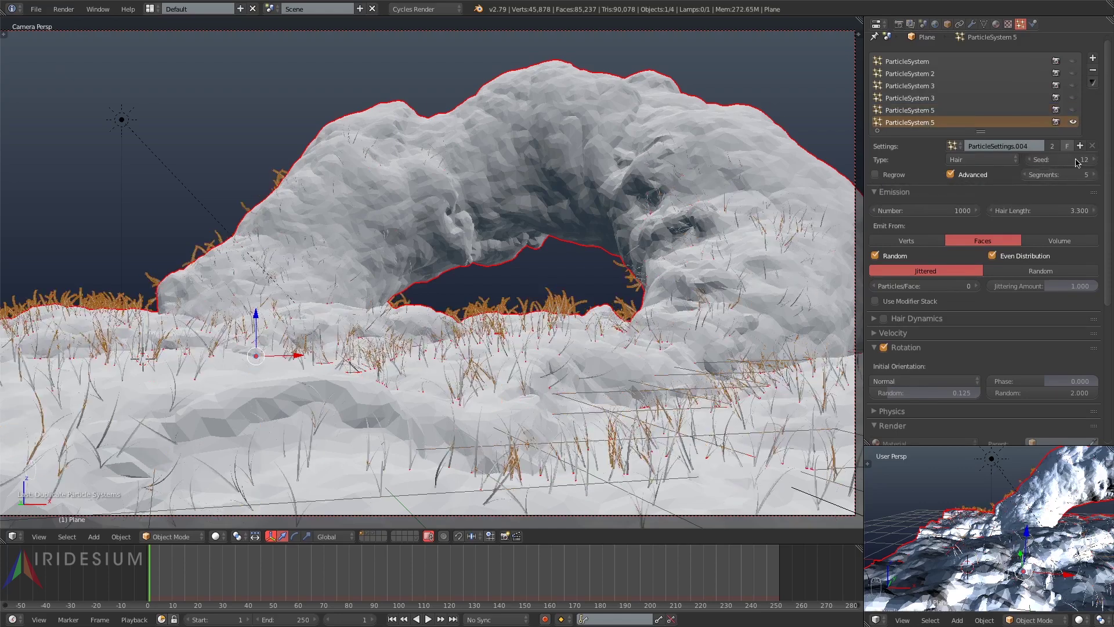
- Make the duplicated particle system render Grass 002 as its dupli object
{"action": "left_click", "coordinate": [894, 192]}
{"action": "left_click", "coordinate": [900, 235]}
{"action": "left_click", "coordinate": [990, 342]}
{"action": "type", "text": "gras"}
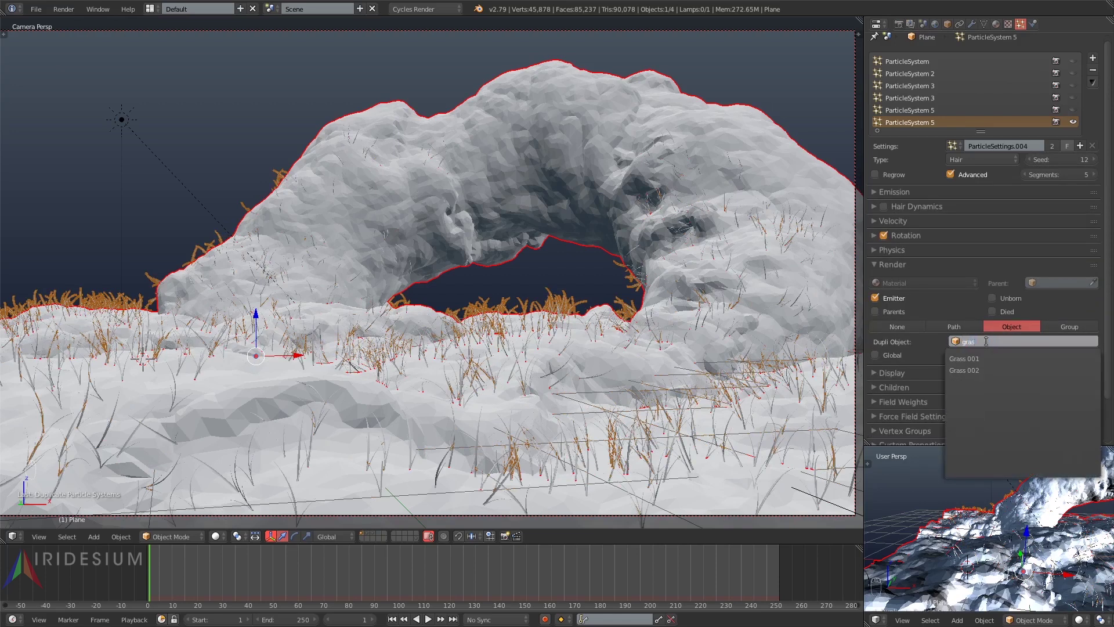
{"action": "type", "text": "s"}
{"action": "left_click", "coordinate": [975, 370]}
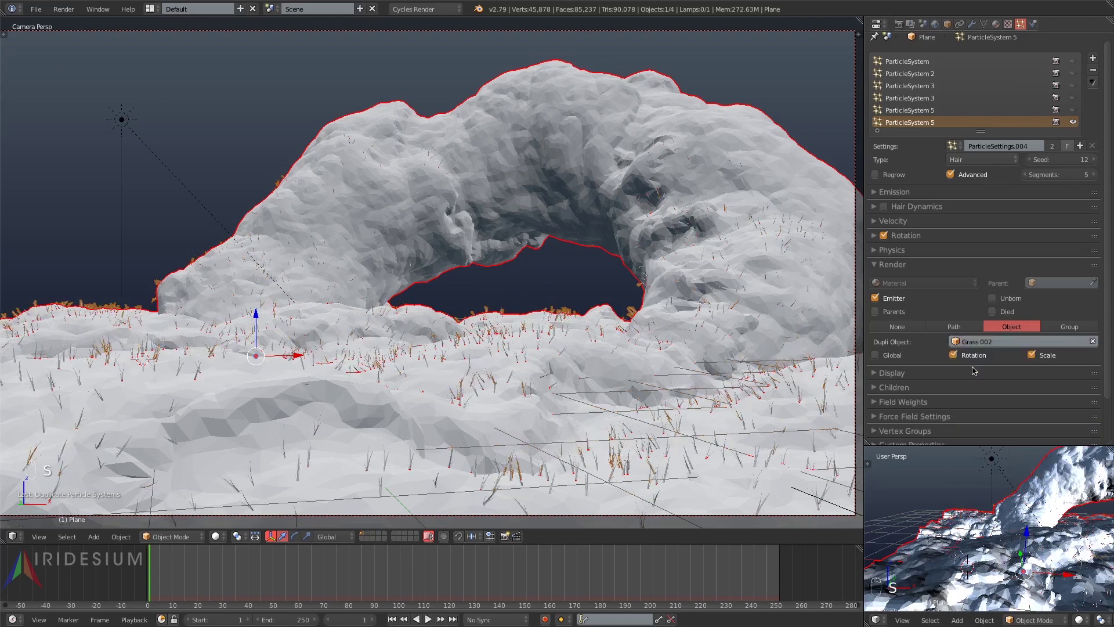
{"action": "left_click", "coordinate": [893, 268]}
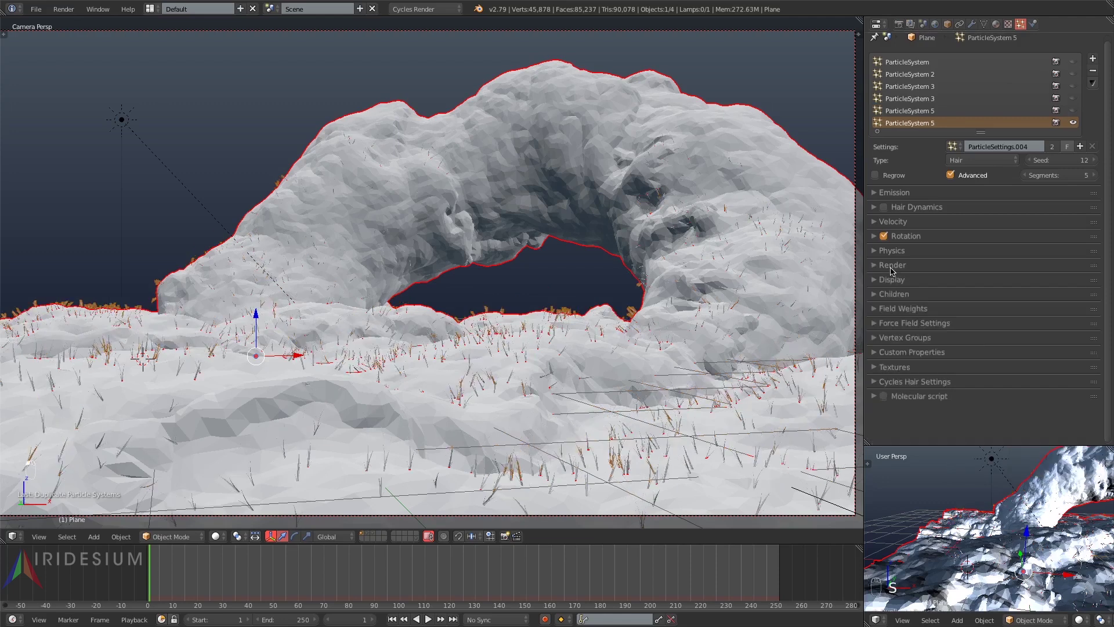
- Raise the Grass 002 system's emission number to 8000 and finally to 16000
{"action": "left_click", "coordinate": [898, 193]}
{"action": "left_click", "coordinate": [880, 211]}
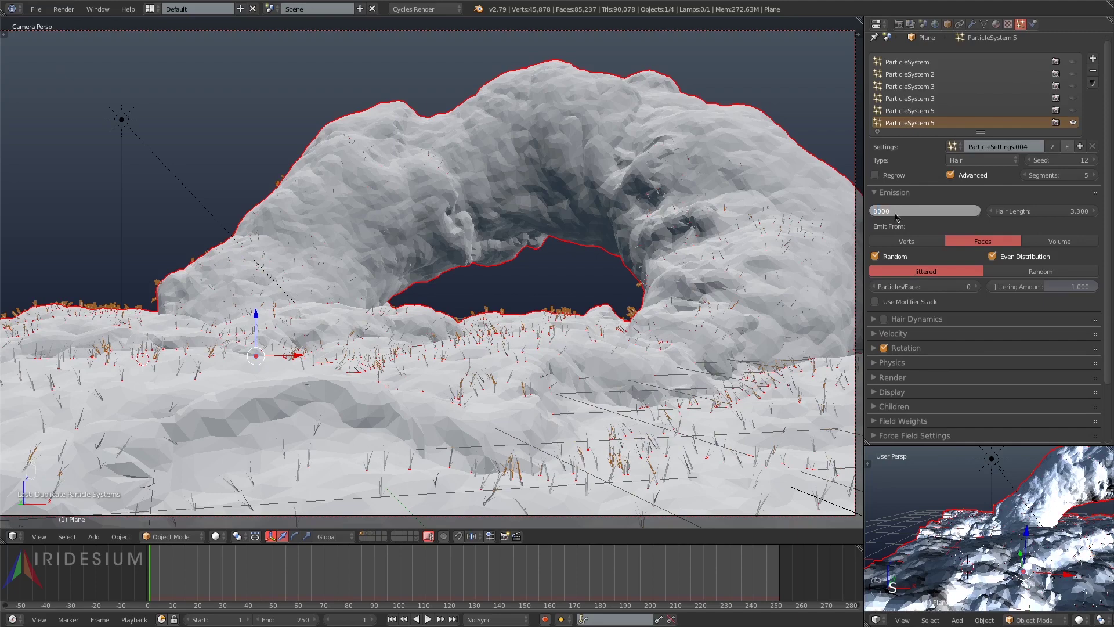
{"action": "type", "text": "8000"}
{"action": "key", "text": "Return"}
{"action": "left_click", "coordinate": [874, 213]}
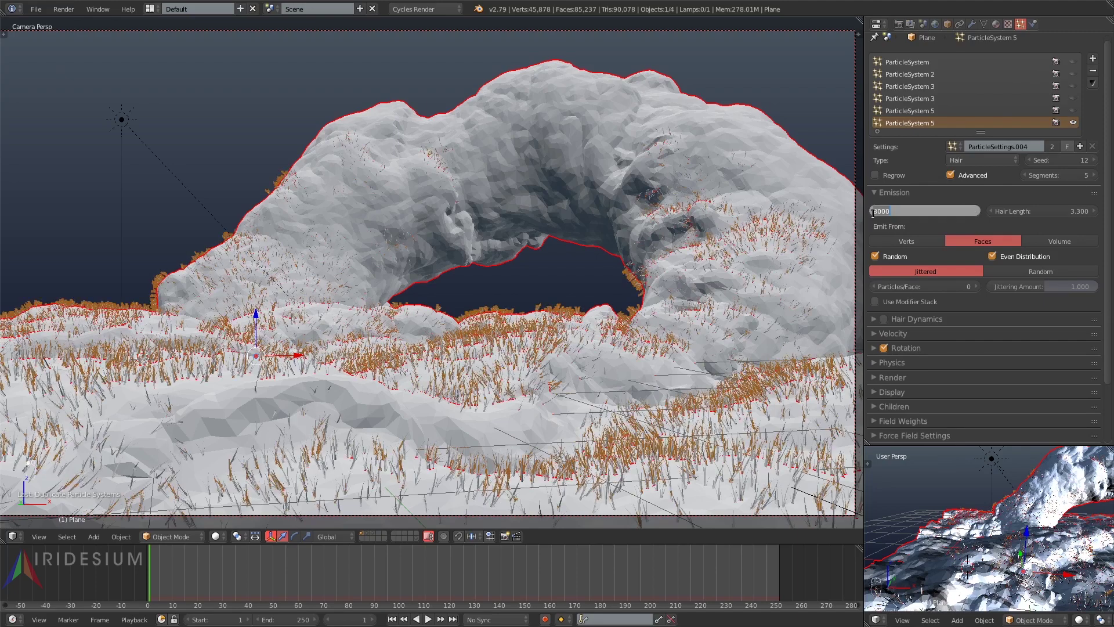
{"action": "type", "text": "16000"}
{"action": "key", "text": "Return"}
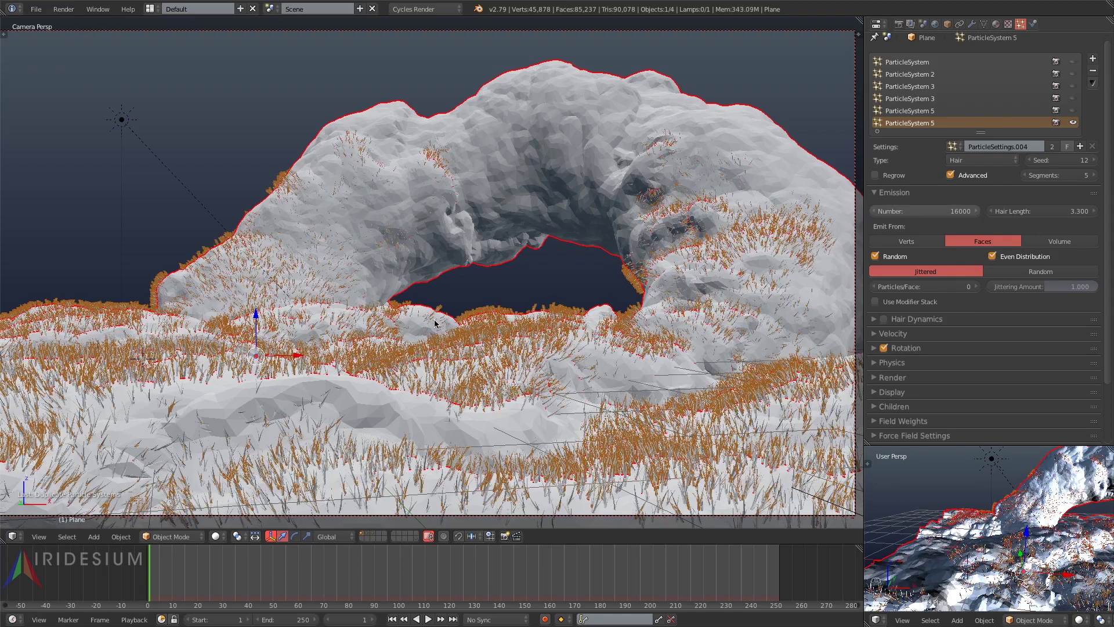
- Show and select the original grass particle system and hide its duplicate in the viewport
{"action": "left_click", "coordinate": [1073, 110]}
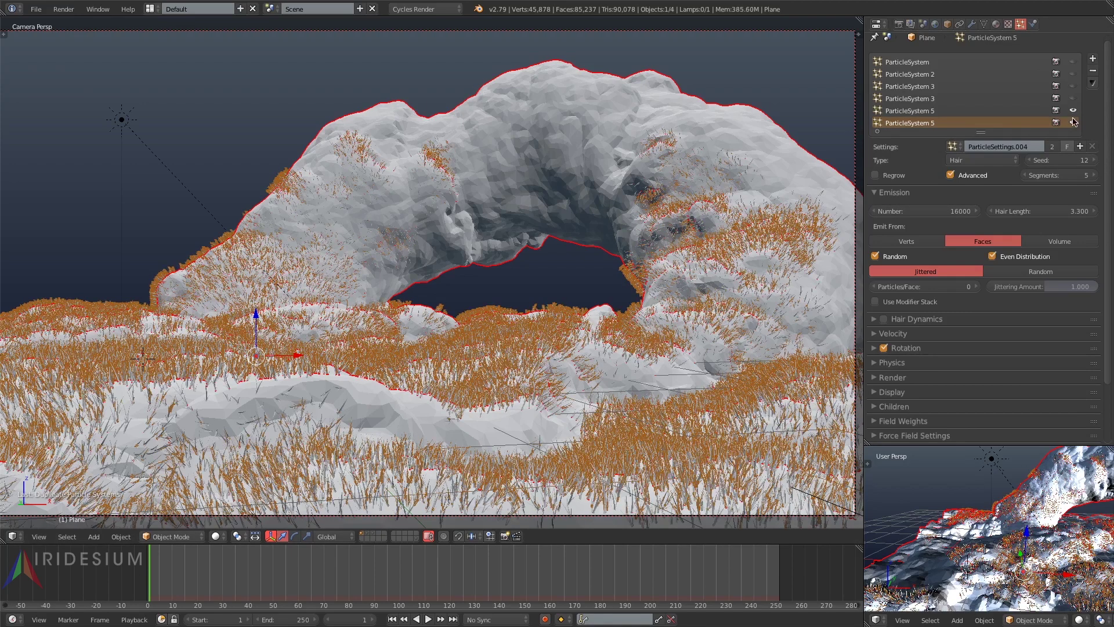
{"action": "left_click", "coordinate": [1074, 122]}
{"action": "left_click", "coordinate": [909, 111]}
- Make the original grass system's settings single-user and set its emission number to 1000
{"action": "left_click", "coordinate": [920, 211]}
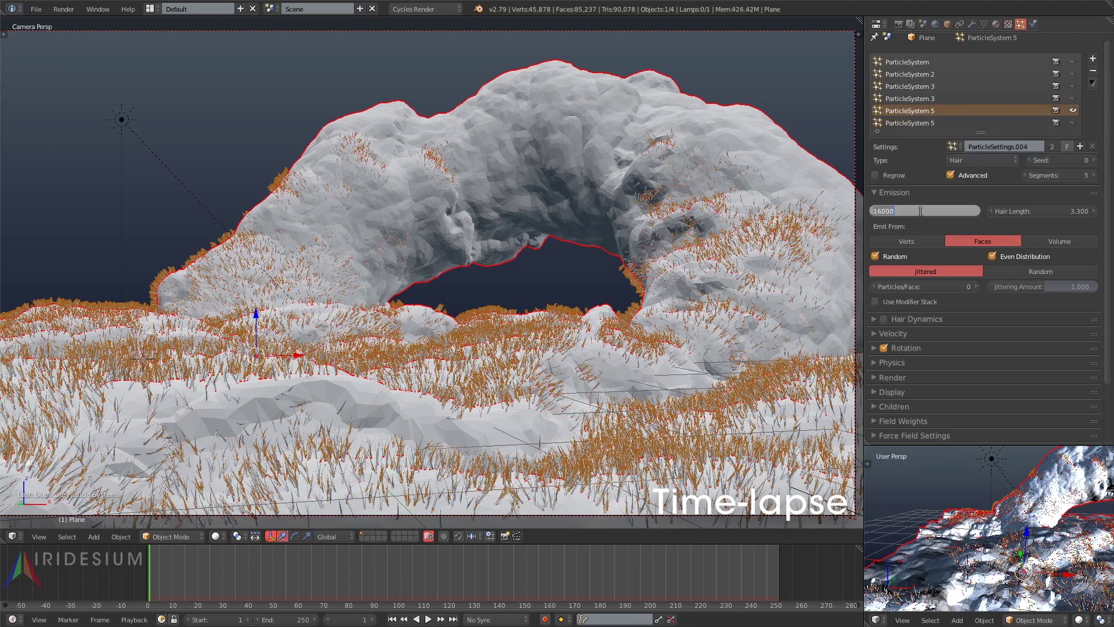
{"action": "type", "text": "0"}
{"action": "left_click", "coordinate": [1051, 146]}
{"action": "left_click", "coordinate": [923, 123]}
{"action": "left_click", "coordinate": [942, 211]}
{"action": "left_click", "coordinate": [928, 110]}
{"action": "left_click", "coordinate": [931, 211]}
{"action": "type", "text": "1000"}
- Set the original grass system's dupli object to the longer grass, Grass 001
{"action": "left_click", "coordinate": [890, 378]}
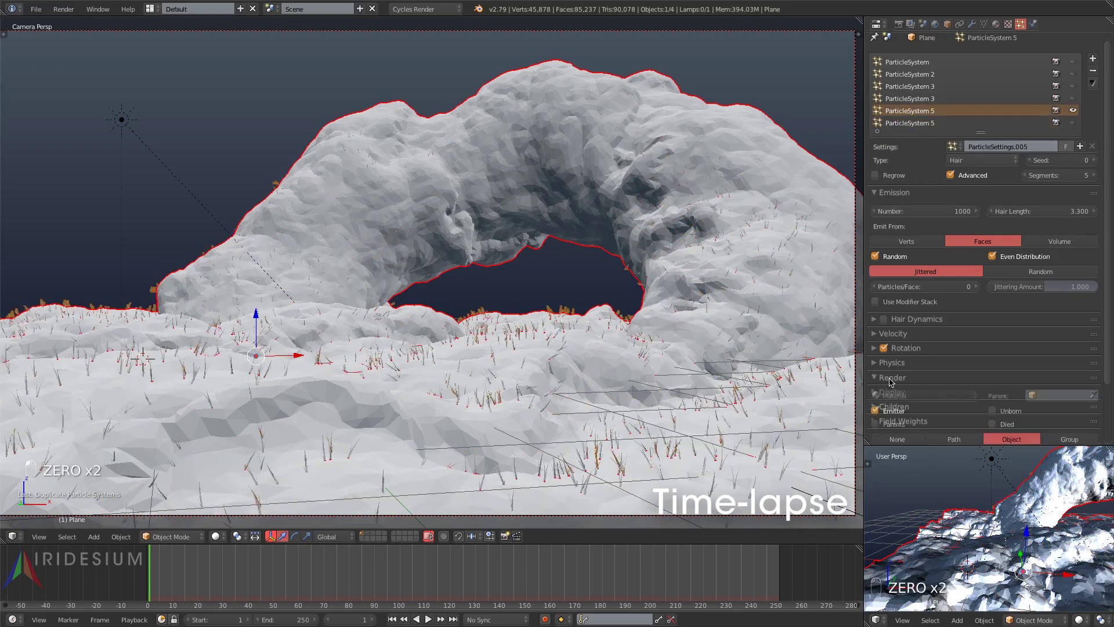
{"action": "scroll", "coordinate": [905, 383], "scroll_direction": "down", "scroll_amount": 1}
{"action": "left_click", "coordinate": [965, 425]}
{"action": "left_click", "coordinate": [965, 453]}
- Set the Grass 001 system's emission number to 1300 and save over the file
{"action": "left_click", "coordinate": [894, 347]}
{"action": "left_click_drag", "start_coordinate": [935, 181], "coordinate": [957, 181]}
{"action": "key", "text": "ctrl+s"}
{"action": "left_click", "coordinate": [685, 214]}
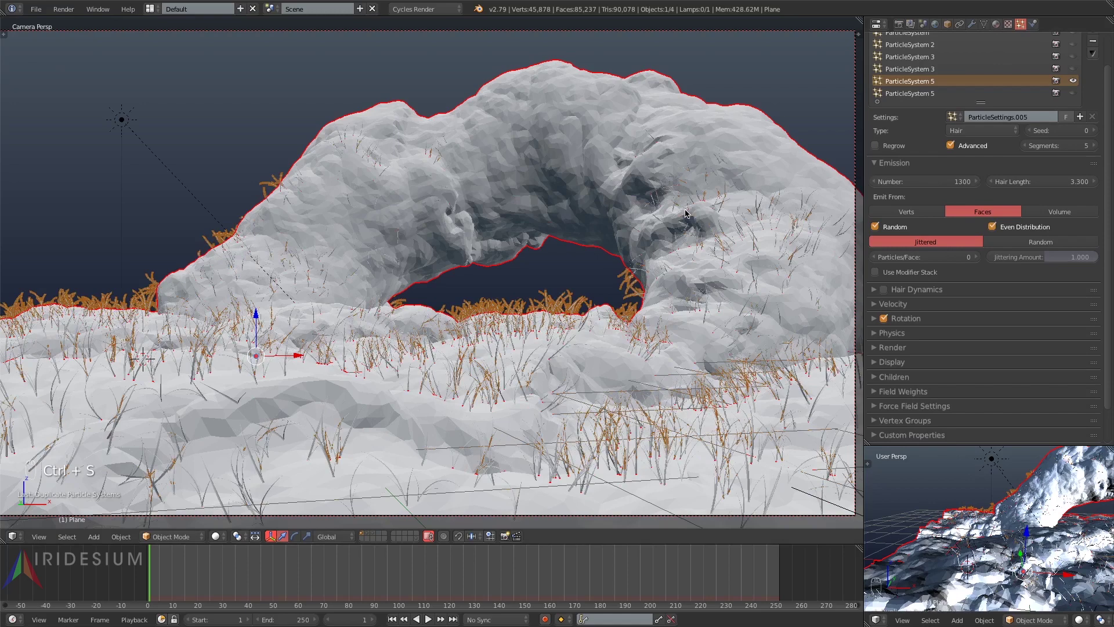
- Preview the arch with its grass in rendered shading from the camera and return to solid shading
{"action": "left_click", "coordinate": [878, 620]}
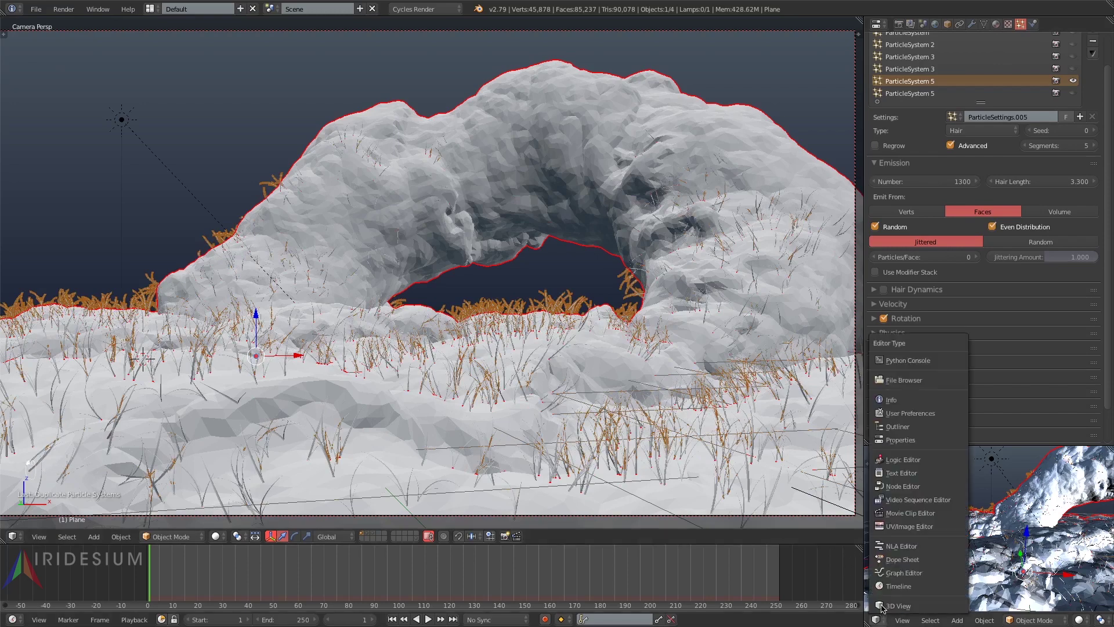
{"action": "key", "text": "shift+z"}
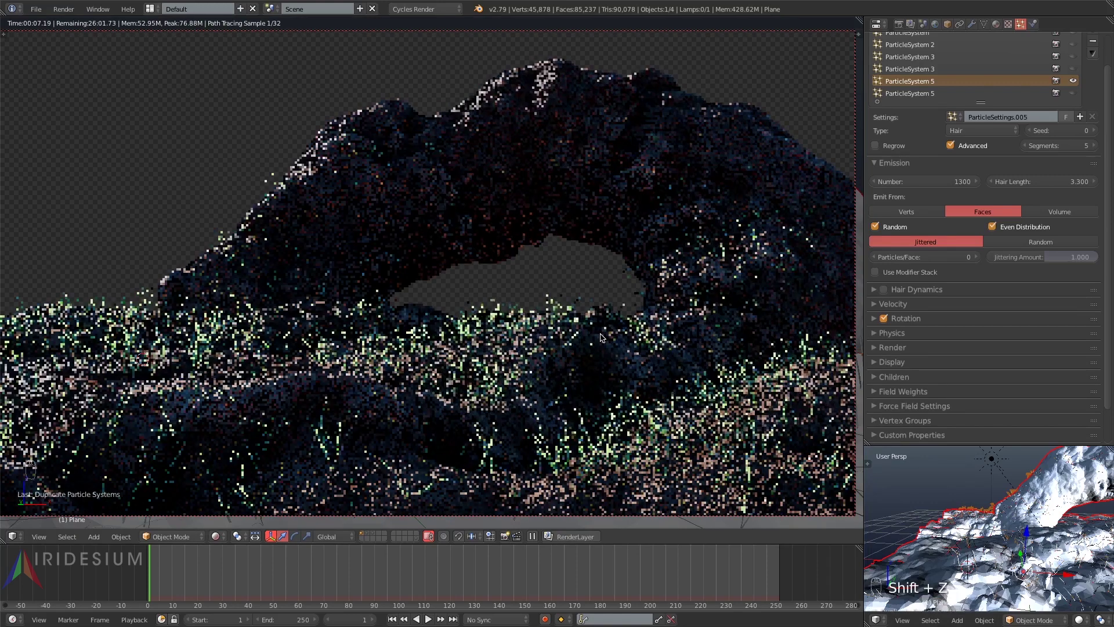
{"action": "left_click", "coordinate": [215, 536]}
{"action": "left_click", "coordinate": [230, 498]}
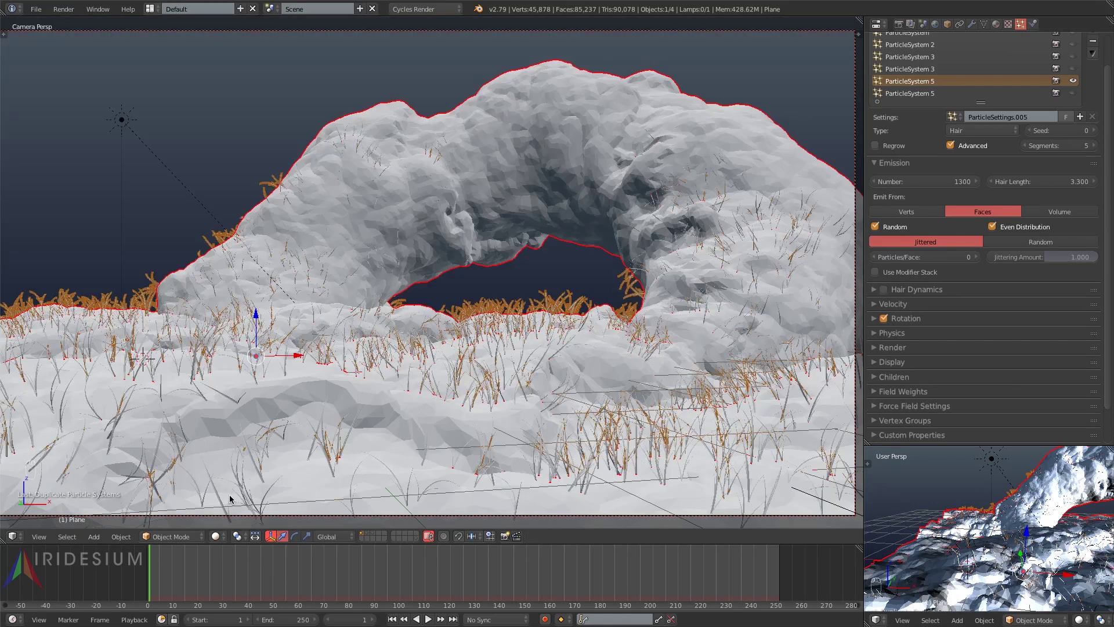
- Hide the Grass 001 particle system in the viewport and save over the existing blend file
{"action": "left_click", "coordinate": [1073, 80]}
{"action": "key", "text": "ctrl+s"}
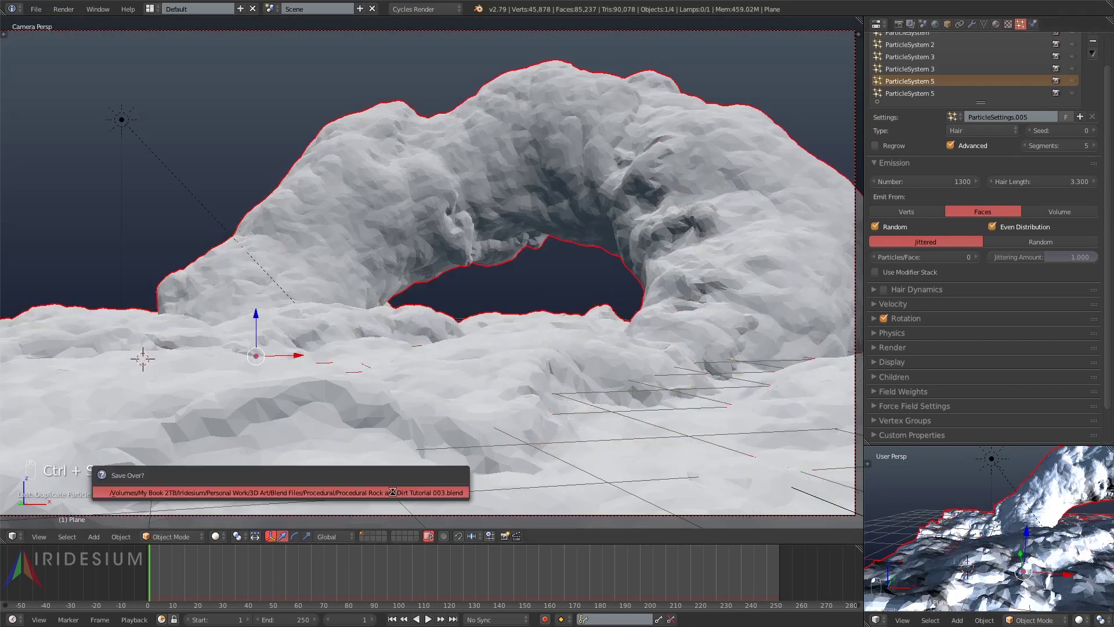
{"action": "left_click", "coordinate": [393, 494]}
- Show the render result in a maximized image editor and choose a different render slot
{"action": "left_click", "coordinate": [877, 620]}
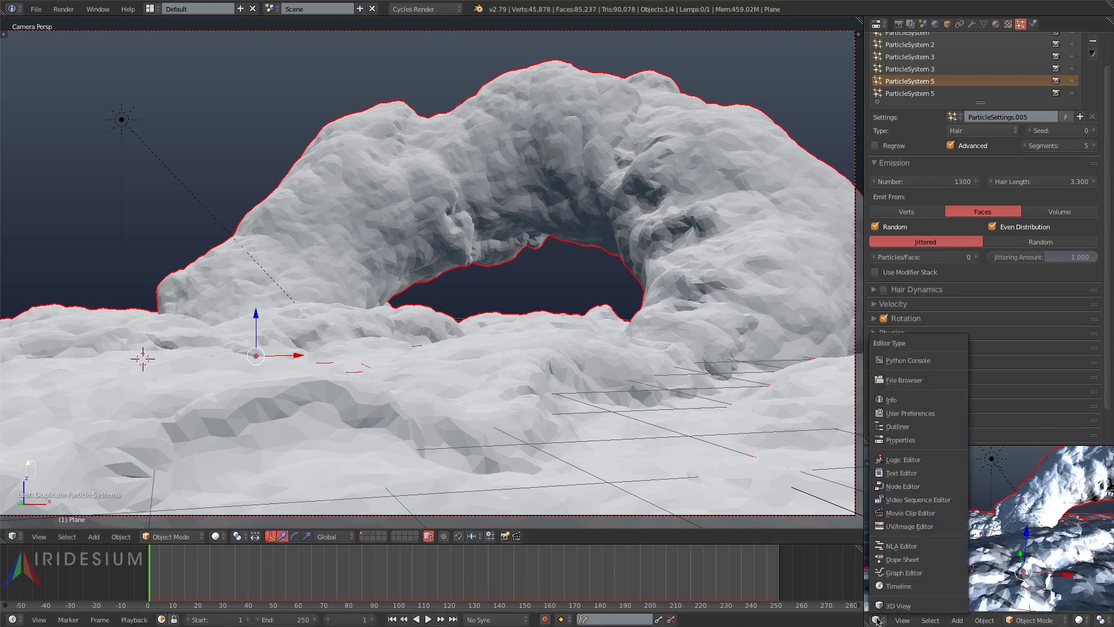
{"action": "left_click", "coordinate": [900, 527]}
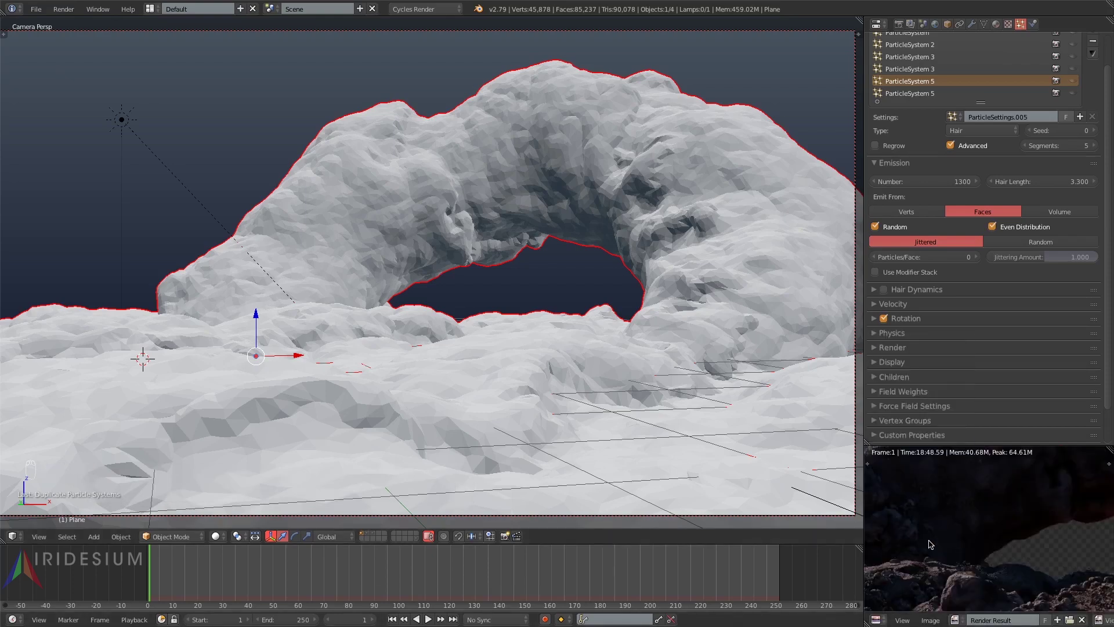
{"action": "key", "text": "shift+space"}
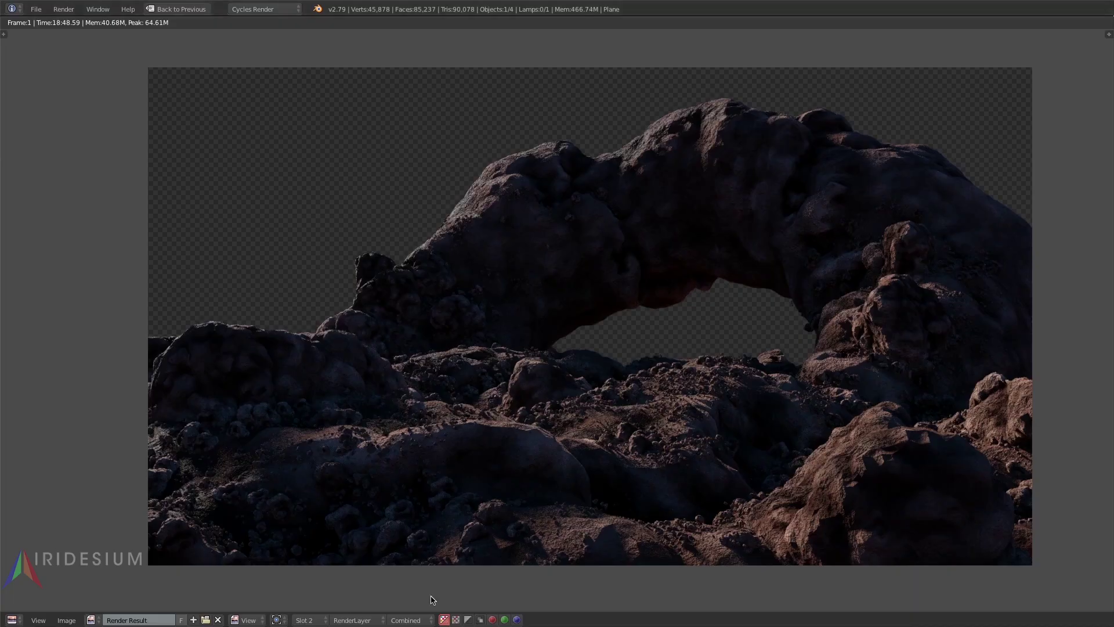
{"action": "left_click", "coordinate": [308, 620]}
{"action": "left_click", "coordinate": [312, 581]}
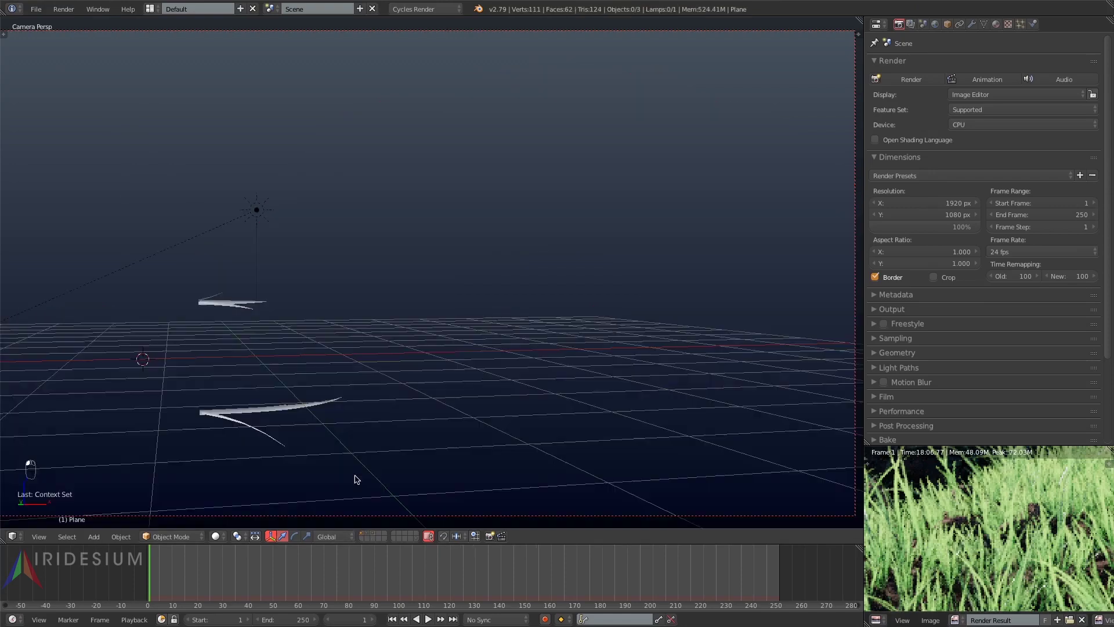
- Switch the small image editor to a 3D view and toggle rendered shading to check the selected grass object
{"action": "left_click", "coordinate": [878, 620]}
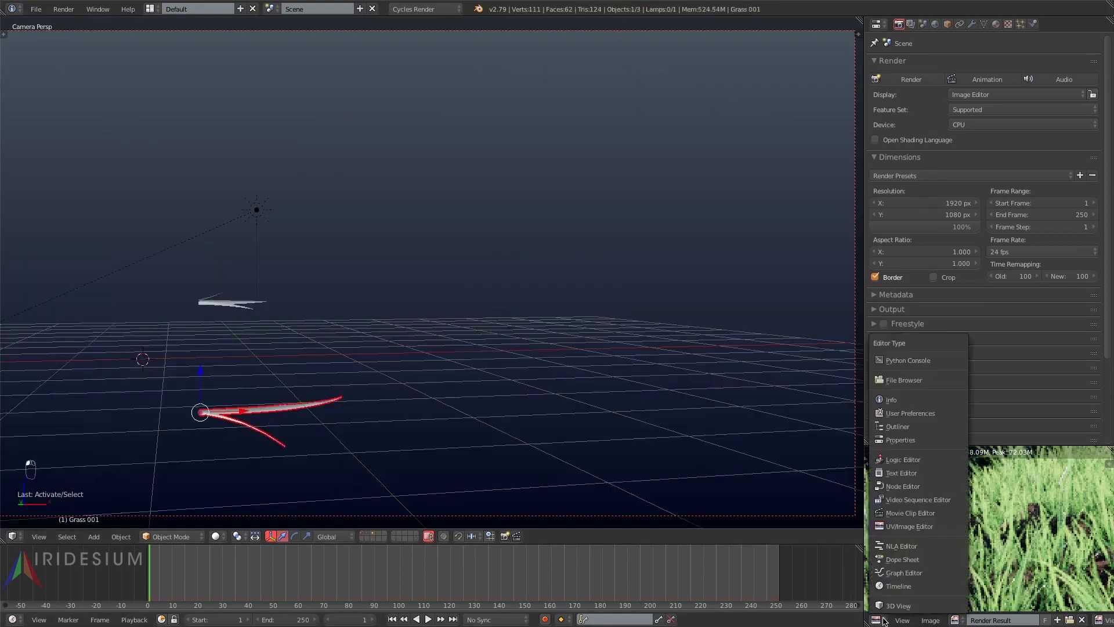
{"action": "left_click", "coordinate": [899, 606]}
{"action": "key", "text": "shift+z"}
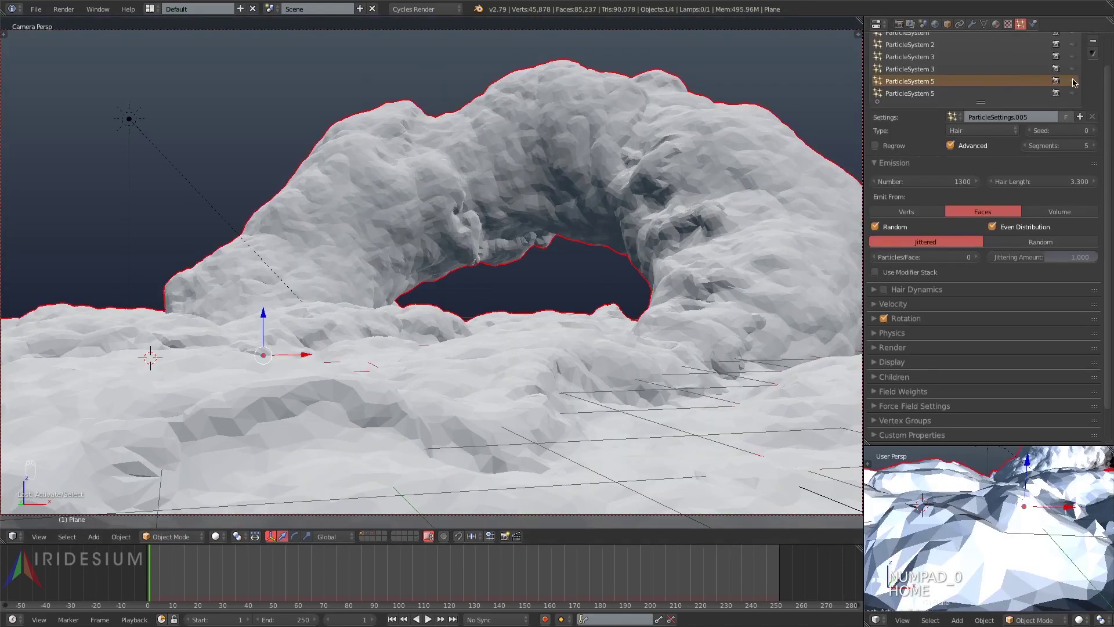
- Preview a small bordered patch of grass below the arch opening in rendered shading and open the material settings
{"action": "key", "text": "ctrl+b"}
{"action": "left_click_drag", "start_coordinate": [449, 331], "coordinate": [535, 402]}
{"action": "key", "text": "shift+z"}
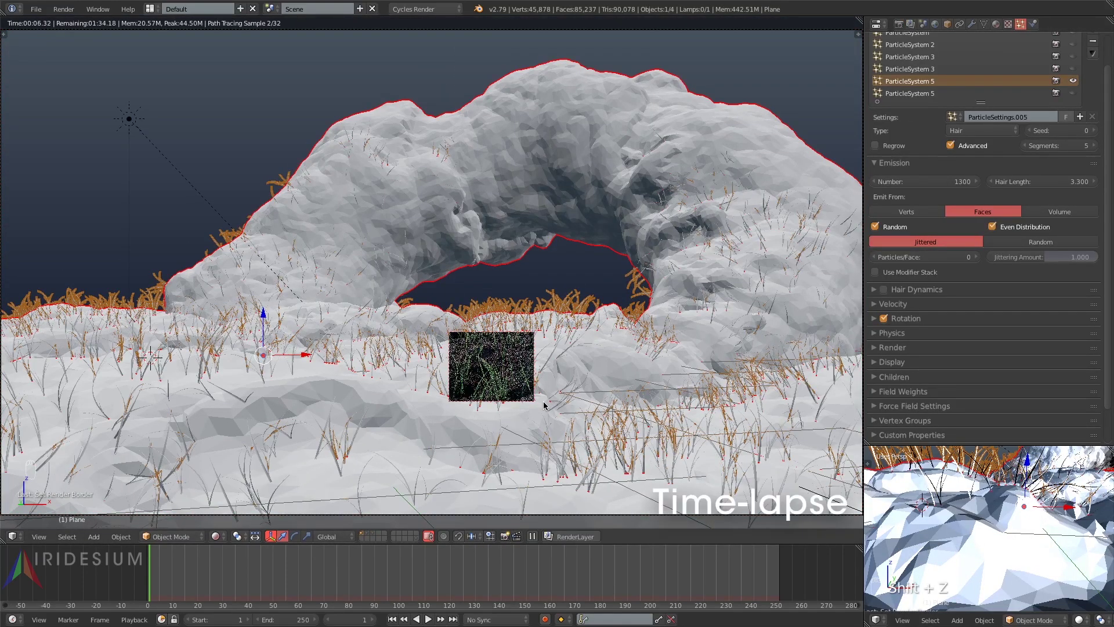
{"action": "left_click", "coordinate": [996, 24]}
{"action": "left_click", "coordinate": [1104, 64]}
{"action": "left_click", "coordinate": [875, 133]}
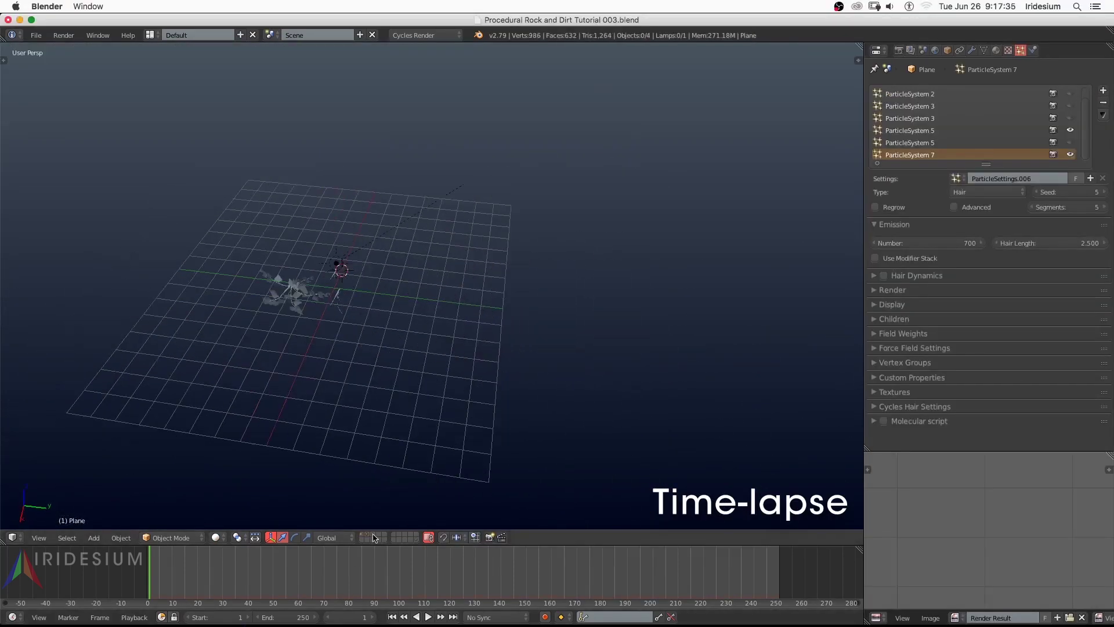
- Select the leafy plant object and isolate it in local view to examine its branches and leaves
{"action": "scroll", "coordinate": [307, 261], "scroll_direction": "up", "scroll_amount": 3}
{"action": "right_click", "coordinate": [377, 310]}
{"action": "key", "text": "a"}
{"action": "key", "text": "a"}
{"action": "key", "text": "KP_Divide"}
{"action": "key", "text": "a"}
{"action": "middle_click_drag", "start_coordinate": [415, 343], "coordinate": [479, 323]}
{"action": "scroll", "coordinate": [511, 325], "scroll_direction": "up", "scroll_amount": 5}
{"action": "right_click", "coordinate": [475, 305]}
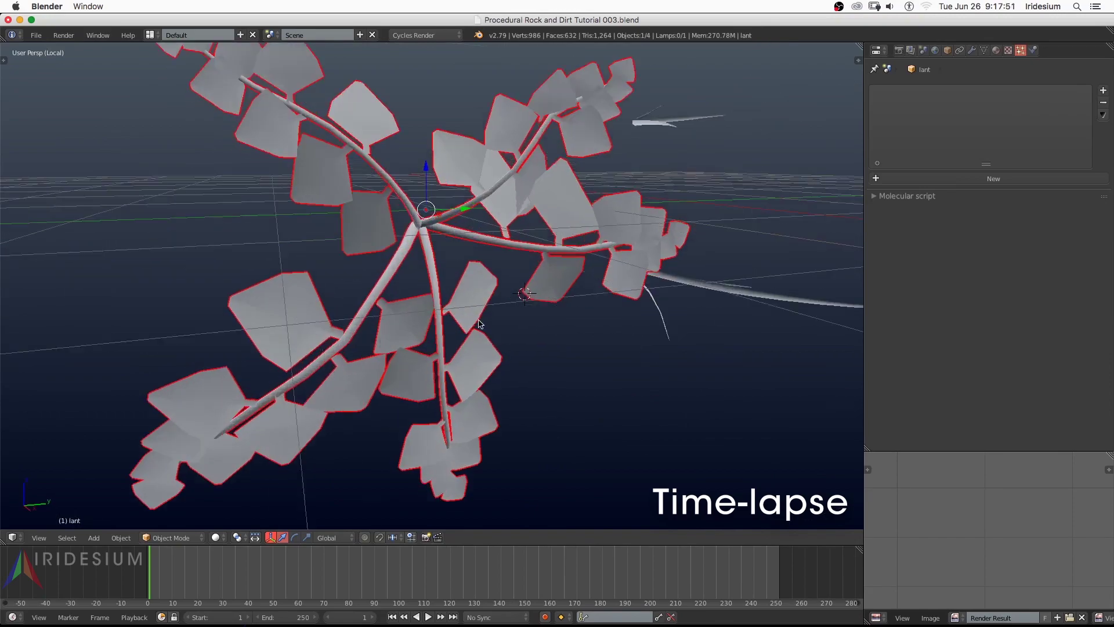
- Check the leafy plant in rendered shading, then return to solid shading, leave local view and deselect everything
{"action": "key", "text": "shift+z"}
{"action": "mouse_move", "coordinate": [278, 493]}
{"action": "middle_mouse_down"}
{"action": "mouse_move", "coordinate": [498, 468]}
{"action": "mouse_move", "coordinate": [356, 435]}
{"action": "mouse_move", "coordinate": [375, 445]}
{"action": "middle_mouse_up"}
{"action": "key", "text": "shift+z"}
{"action": "key", "text": "KP_Divide"}
{"action": "middle_click_drag", "start_coordinate": [403, 408], "coordinate": [485, 326]}
{"action": "scroll", "coordinate": [485, 326], "scroll_direction": "down", "scroll_amount": 3}
{"action": "key", "text": "a"}
{"action": "scroll", "coordinate": [485, 325], "scroll_direction": "up", "scroll_amount": 4}
- Return to the arch's layer in camera view, select the Plane and inspect the plants scattered across the foreground
{"action": "key", "text": "1"}
{"action": "key", "text": "KP_0"}
{"action": "scroll", "coordinate": [413, 343], "scroll_direction": "down", "scroll_amount": 1}
{"action": "scroll", "coordinate": [351, 398], "scroll_direction": "up", "scroll_amount": 3}
{"action": "middle_click_drag", "start_coordinate": [351, 398], "coordinate": [444, 338], "text": "shift"}
{"action": "right_click", "coordinate": [443, 339]}
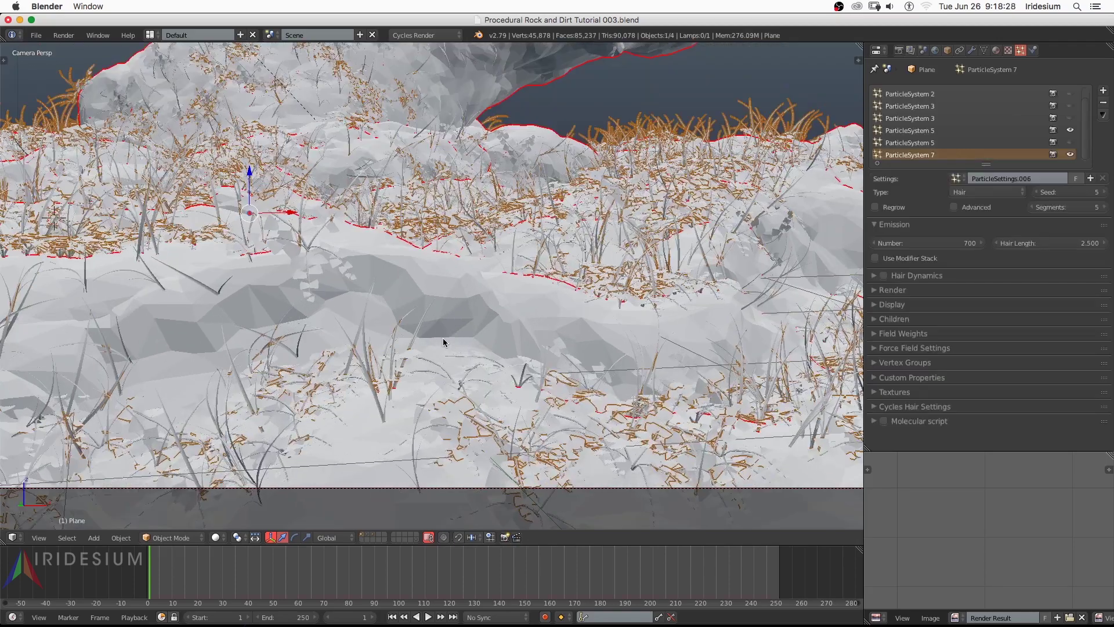
{"action": "scroll", "coordinate": [444, 338], "scroll_direction": "up", "scroll_amount": 1}
{"action": "key", "text": "Home"}
{"action": "scroll", "coordinate": [444, 339], "scroll_direction": "down", "scroll_amount": 1}
- Save over the blend file, fit the camera view and open the scene's render settings
{"action": "key", "text": "ctrl+s"}
{"action": "left_click", "coordinate": [456, 338]}
{"action": "key", "text": "Home"}
{"action": "left_click", "coordinate": [898, 49]}
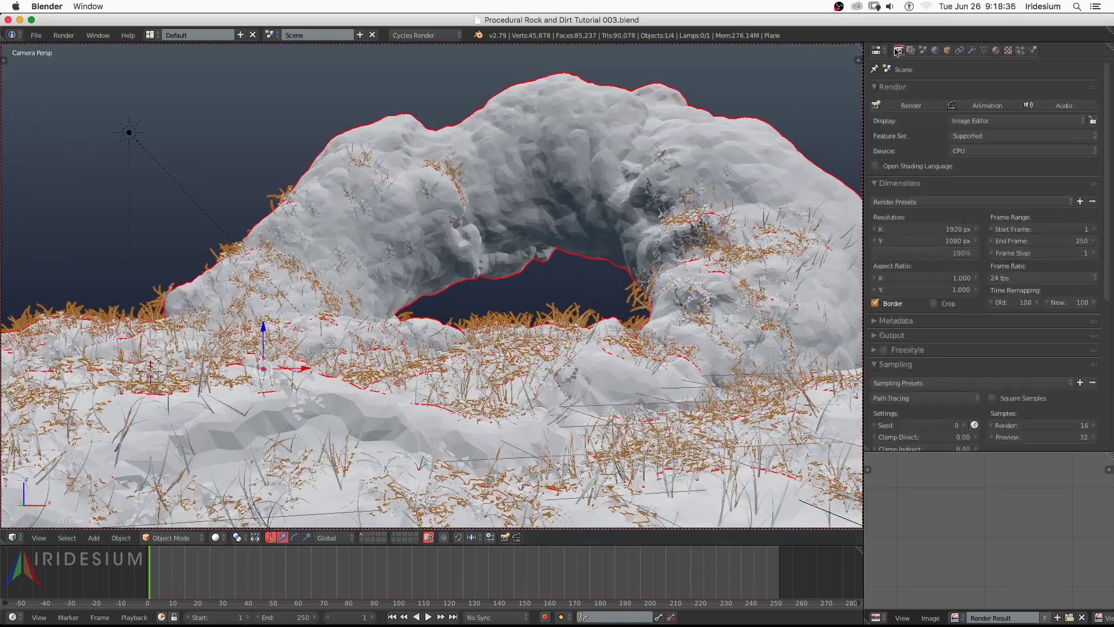